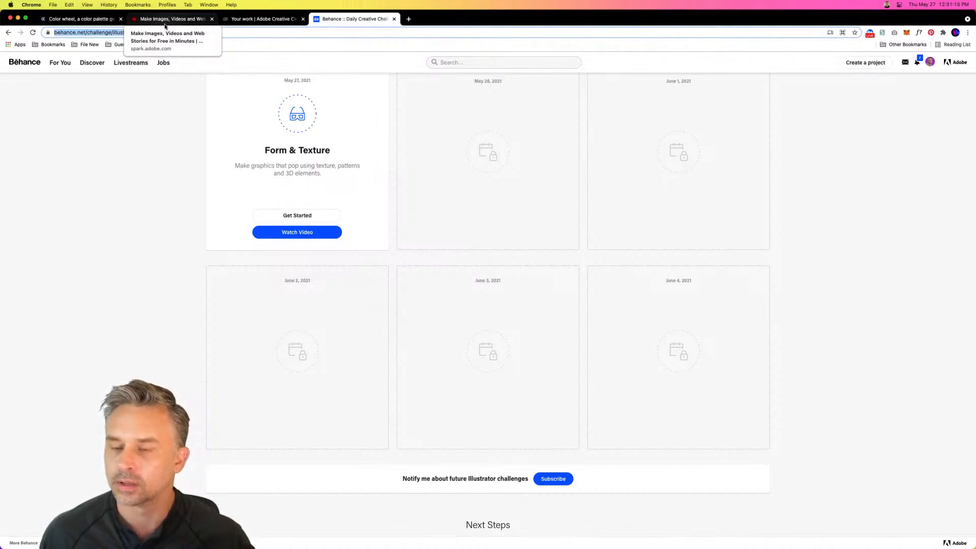
Open the starter files for the Form & Texture challenge on Behance, and return to the challenge page.
left_click(122, 261)
scroll(122, 263, "up", 3)
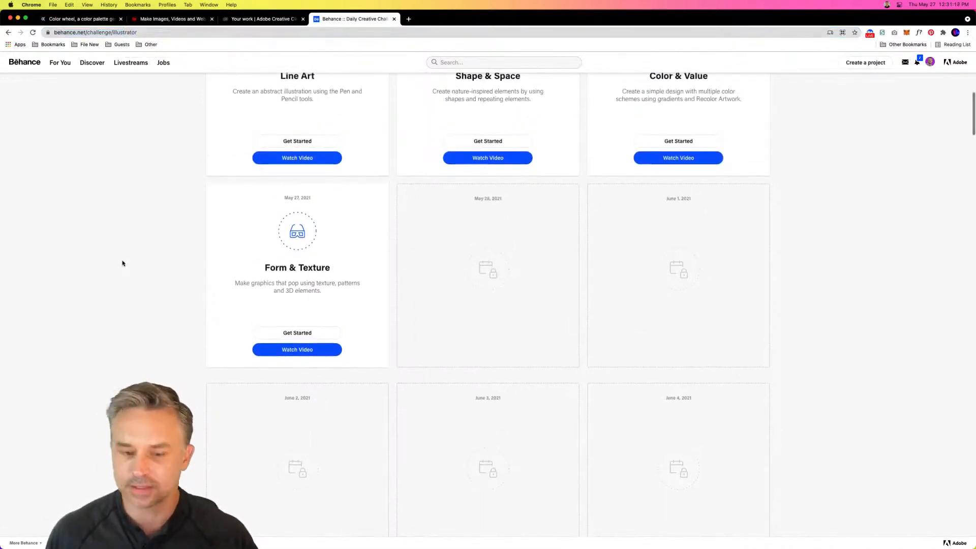
left_click(277, 331)
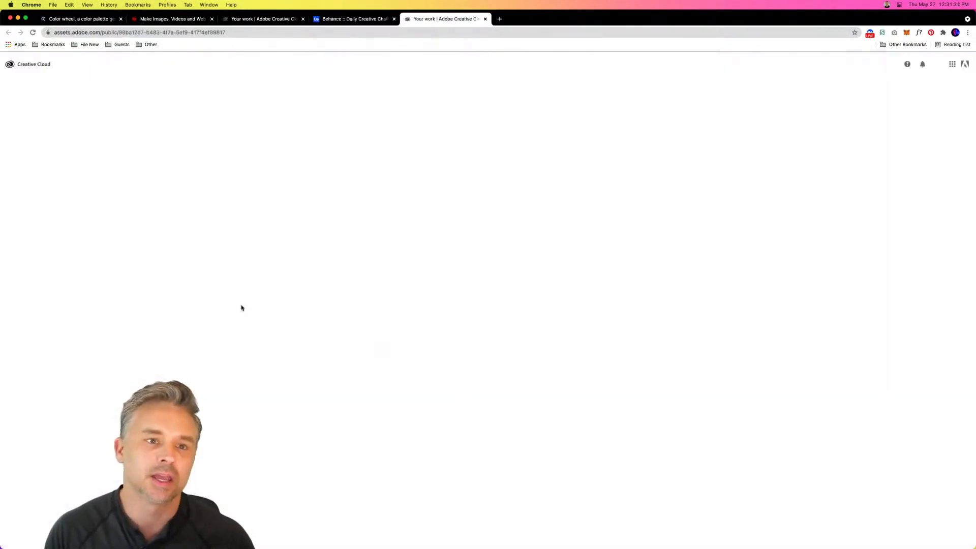
left_click(366, 19)
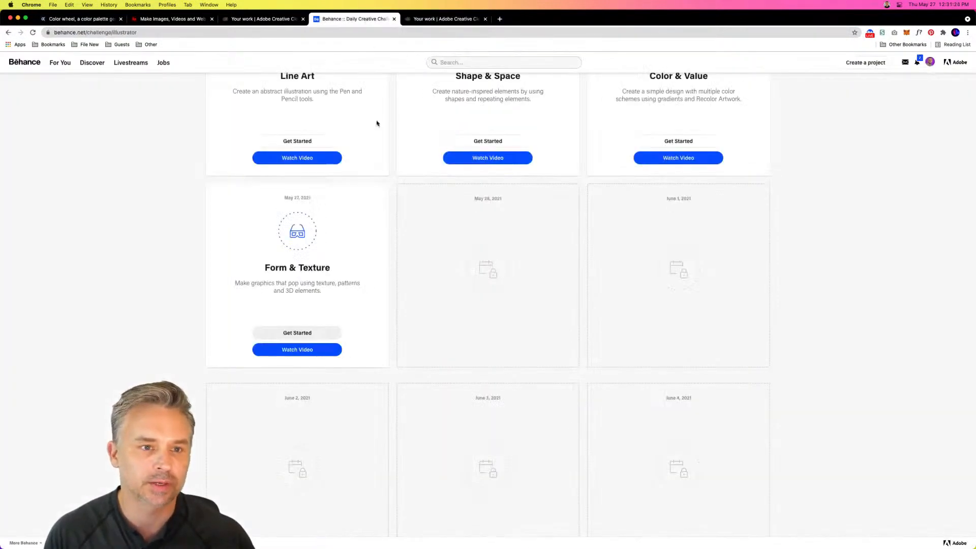
View the challenge channel of the Adobe Illustrator server in Discord, and go back to the Behance challenge page.
left_click(523, 542)
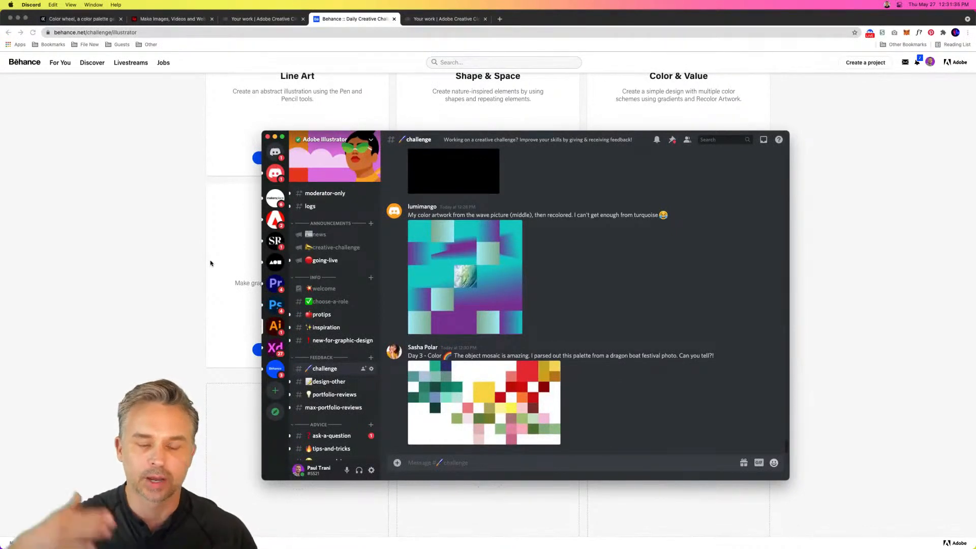
left_click(275, 136)
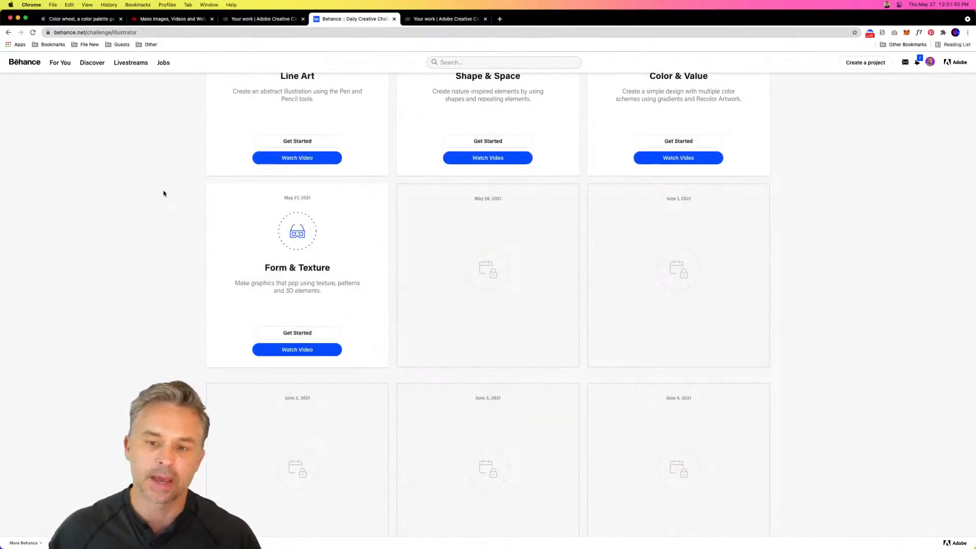
scroll(155, 211, "up", 10)
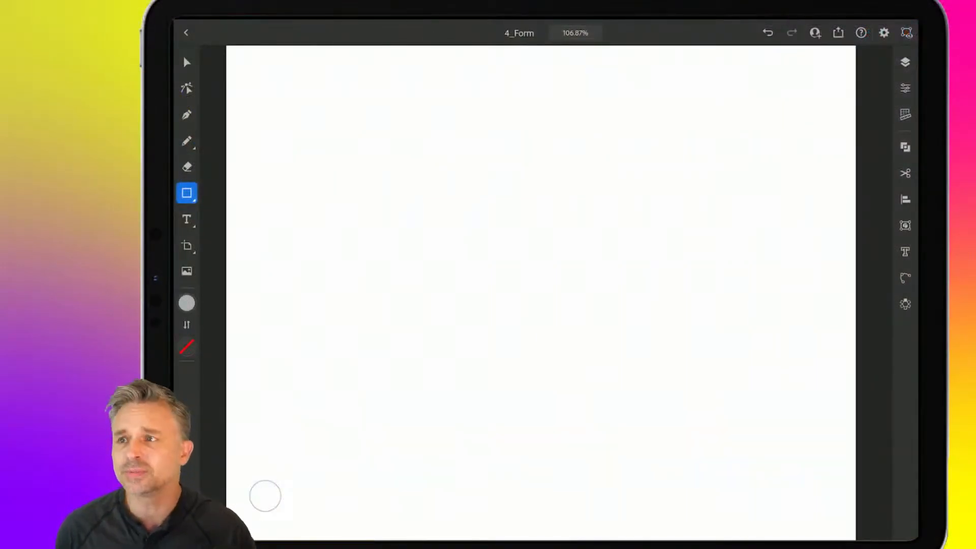
Draw a grey square on the blank area of the 4_Form artboard below the Form & Texture header.
scroll(537, 305, "up", 3)
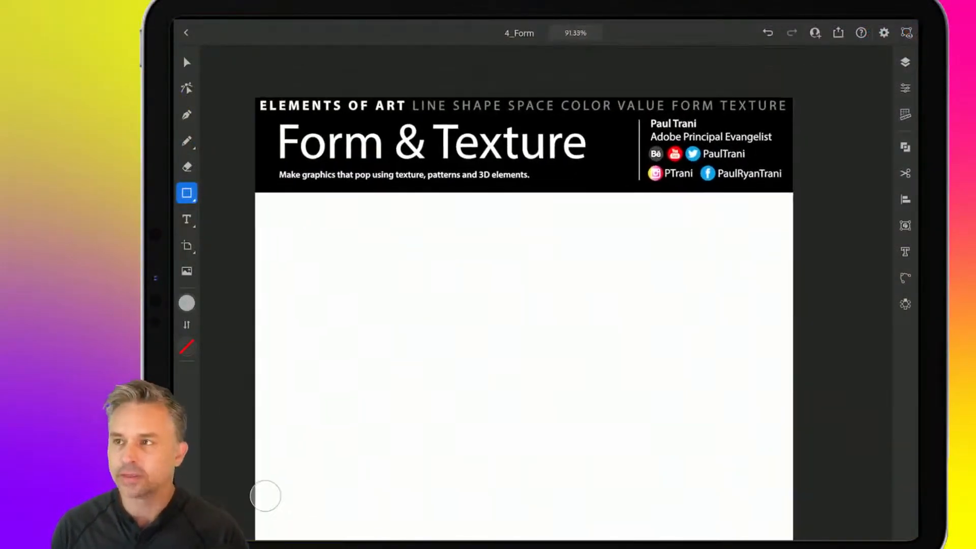
scroll(537, 305, "down", 3)
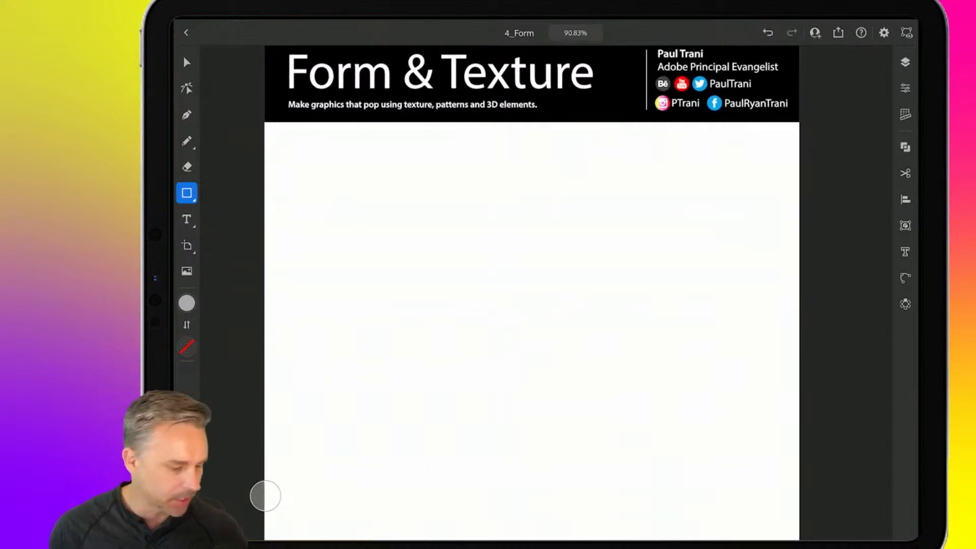
left_click(186, 192)
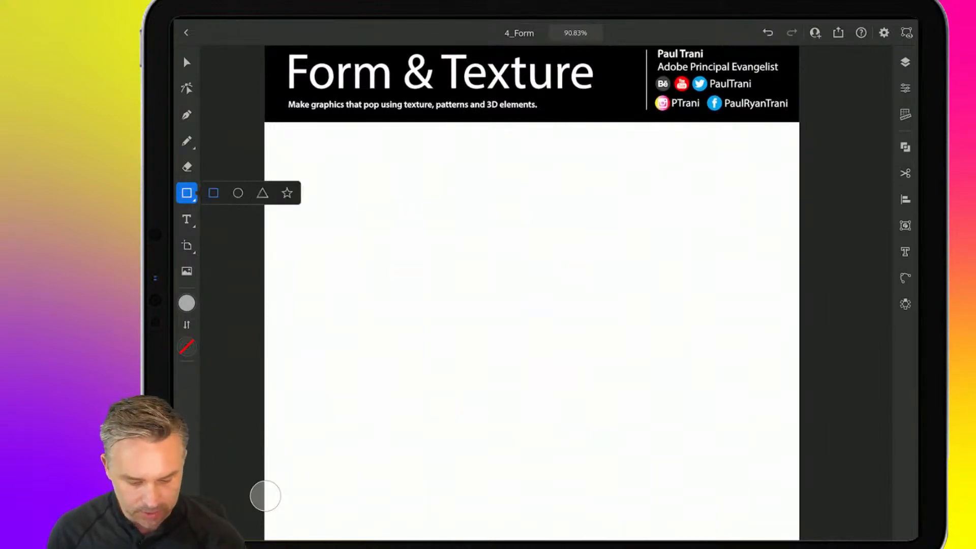
left_click(213, 193)
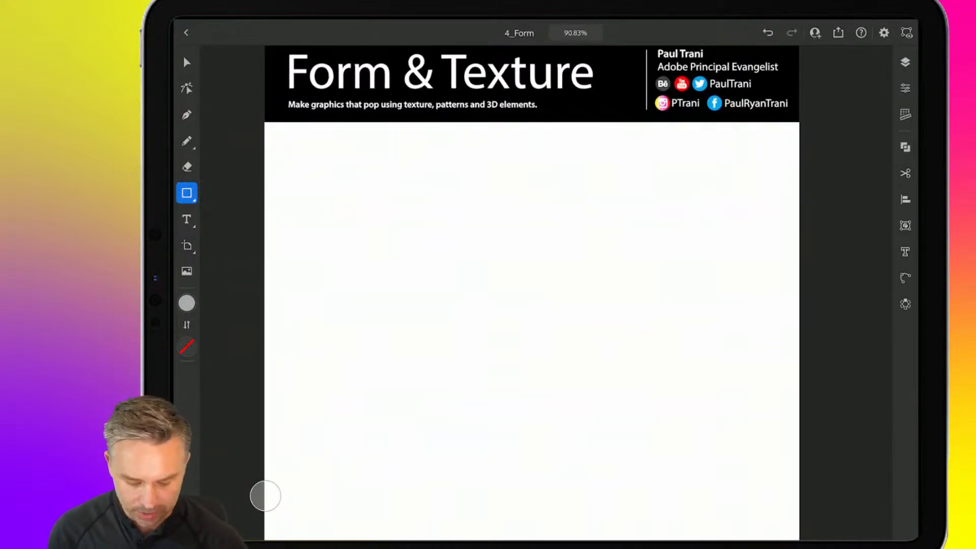
left_click_drag(366, 272, 496, 402)
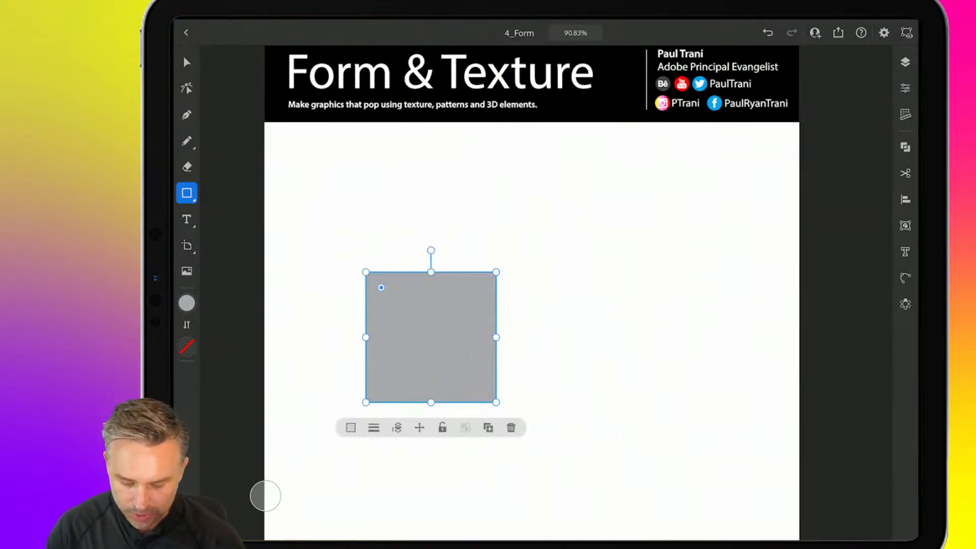
mouse_move(381, 287)
left_mouse_down()
mouse_move(431, 337)
mouse_move(382, 287)
left_mouse_up()
Draw a grey circle to the right of the square and a small triangle above the two shapes.
left_click(186, 193)
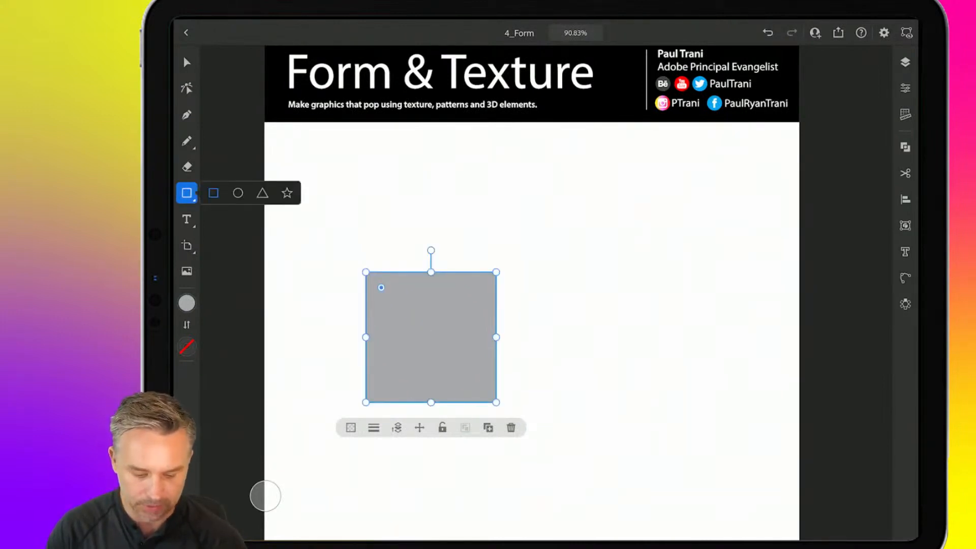
left_click(238, 193)
left_click_drag(548, 272, 692, 415)
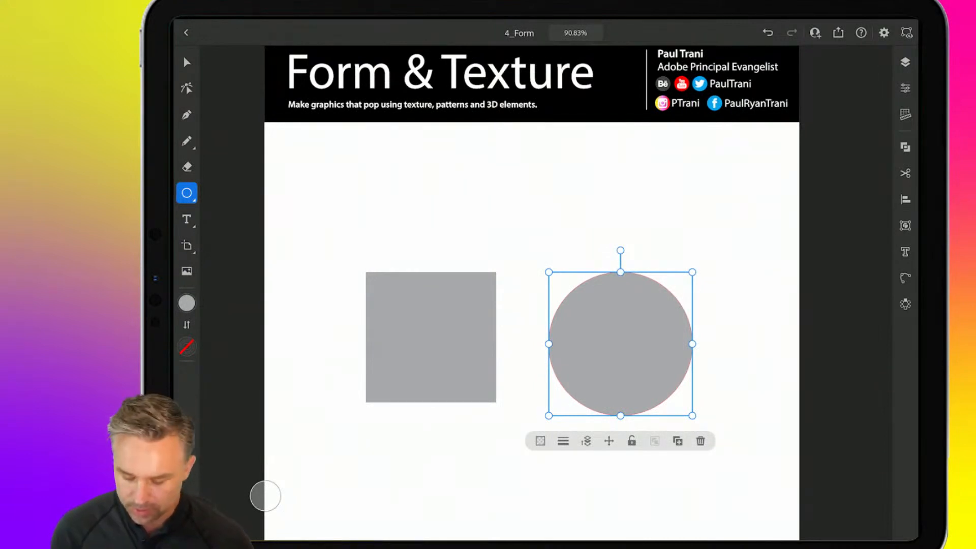
left_click(187, 192)
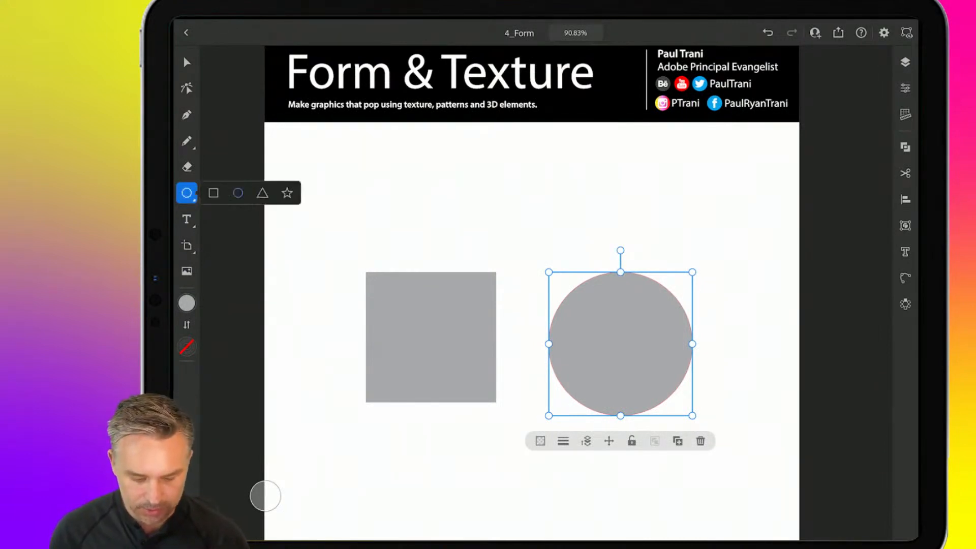
left_click(262, 193)
left_click_drag(434, 178, 508, 241)
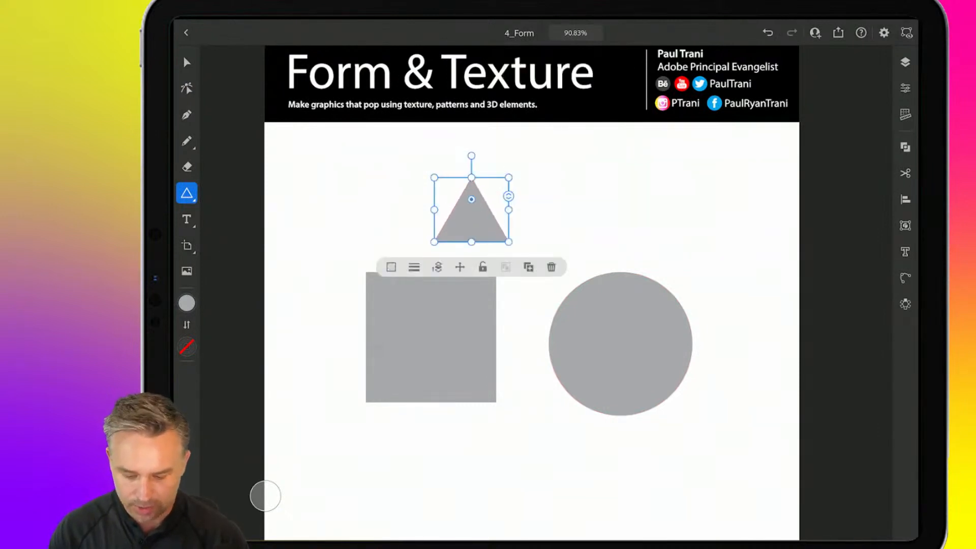
left_click(568, 352)
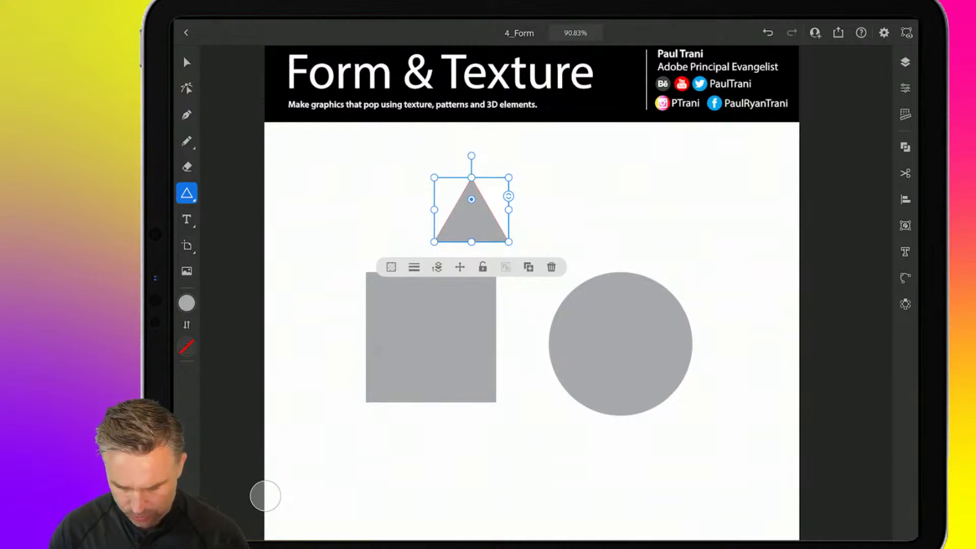
Try other side counts on the triangle, including four and seven, and return it to three sides.
left_click_drag(508, 196, 508, 246)
left_click_drag(509, 196, 585, 529)
scroll(447, 185, "up", 5)
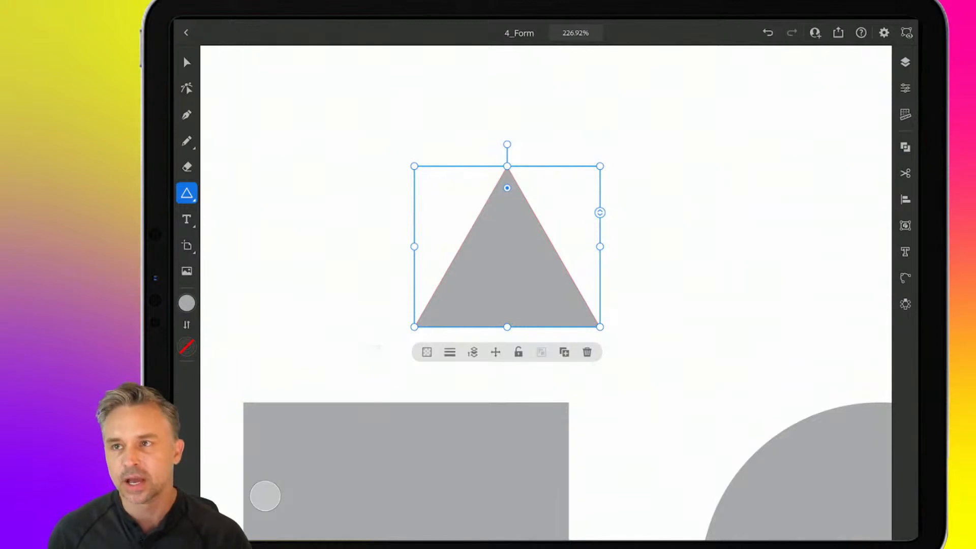
left_click(186, 193)
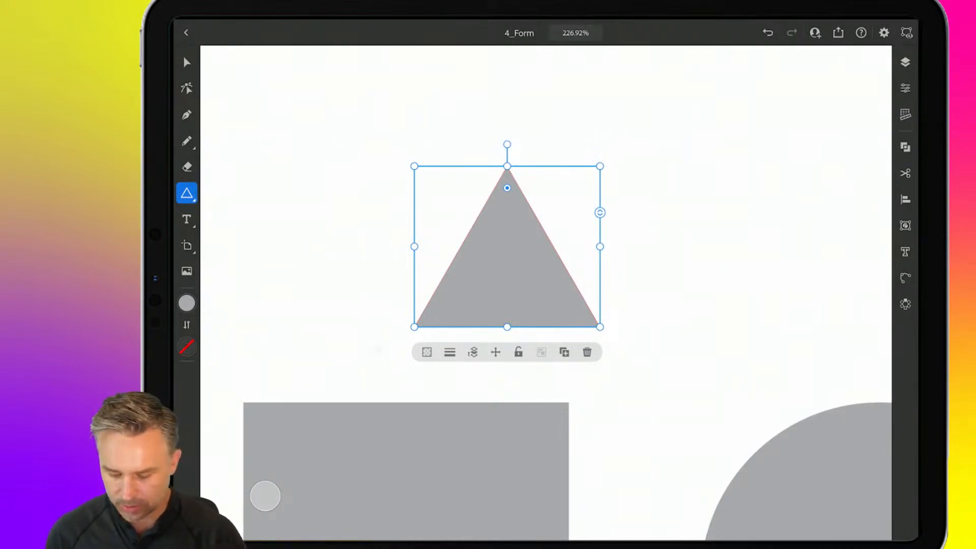
key("ctrl+z")
key("ctrl+z")
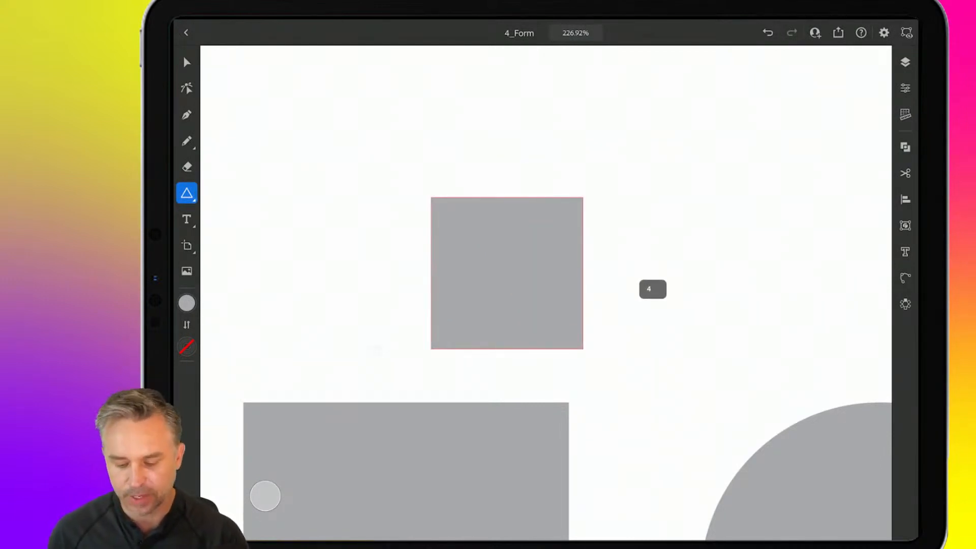
left_click_drag(658, 278, 656, 178)
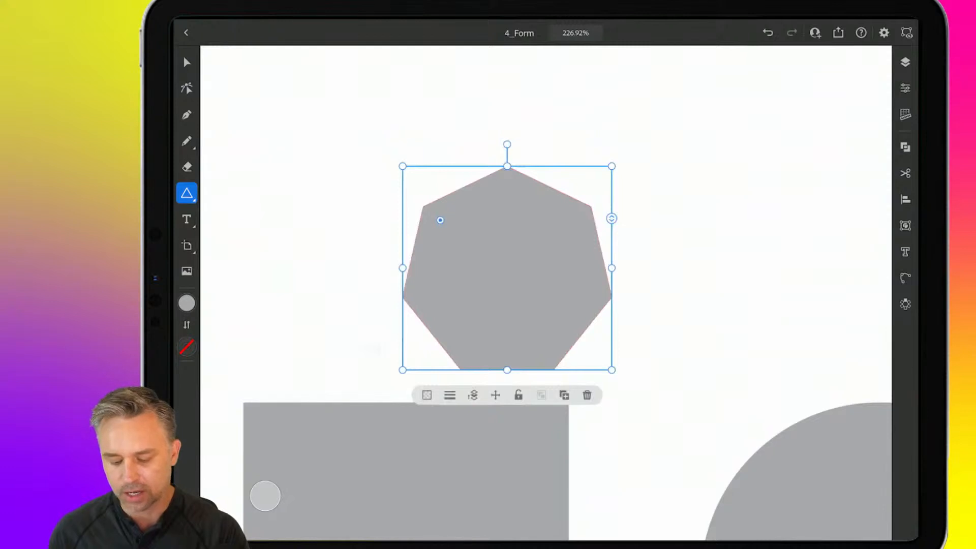
scroll(546, 293, "down", 5)
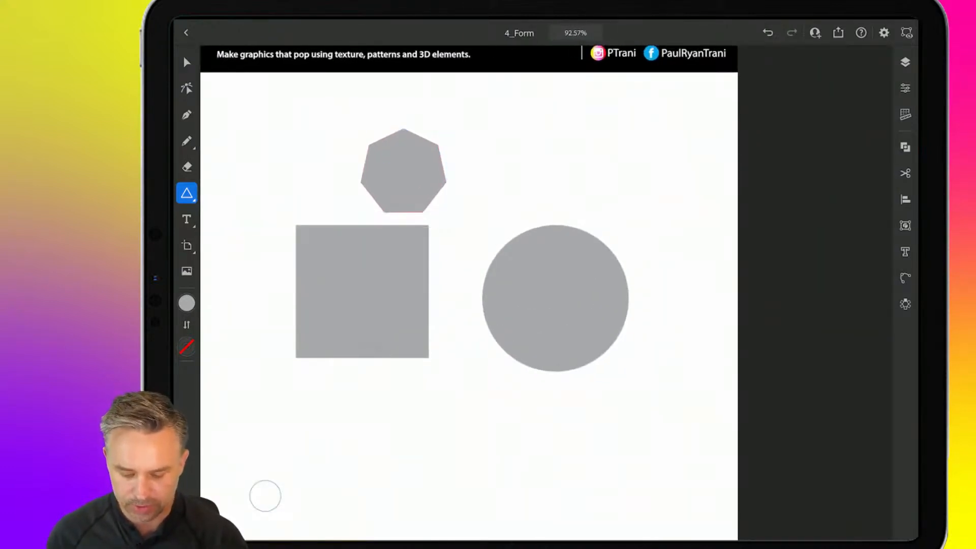
left_click_drag(517, 362, 509, 514)
Spread the square and circle apart lower on the artboard, and move the triangle between them and enlarge it.
left_click(187, 62)
left_click_drag(384, 287, 321, 378)
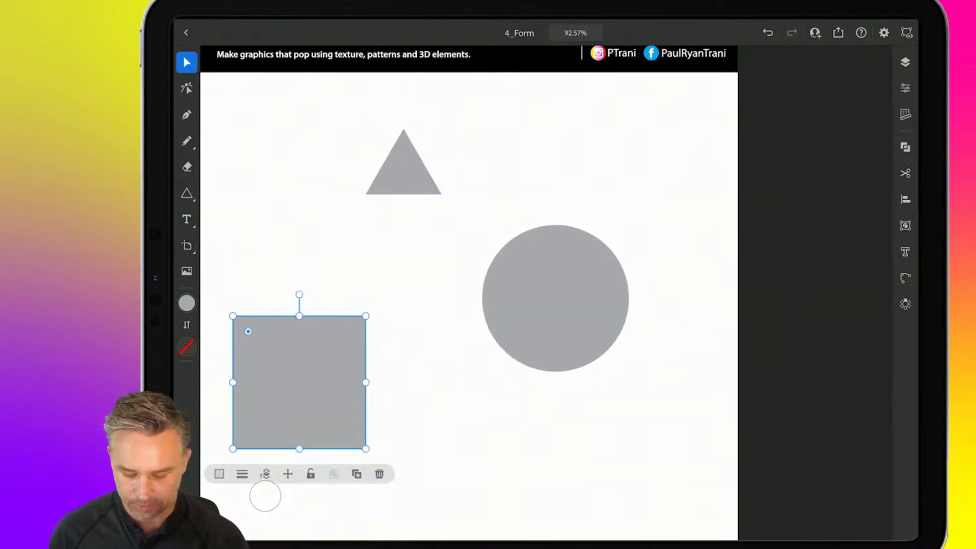
left_click_drag(555, 298, 594, 378)
left_click_drag(403, 168, 475, 249)
left_click_drag(431, 208, 391, 174)
Fill the triangle with blue 0F49F7 and the square with bright green.
left_click(186, 303)
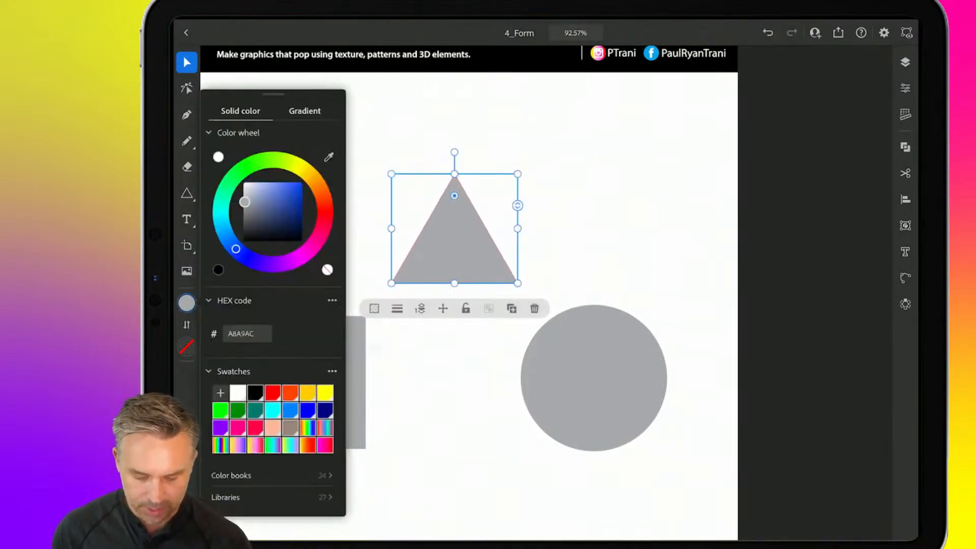
mouse_move(245, 201)
left_mouse_down()
mouse_move(277, 203)
mouse_move(299, 184)
left_mouse_up()
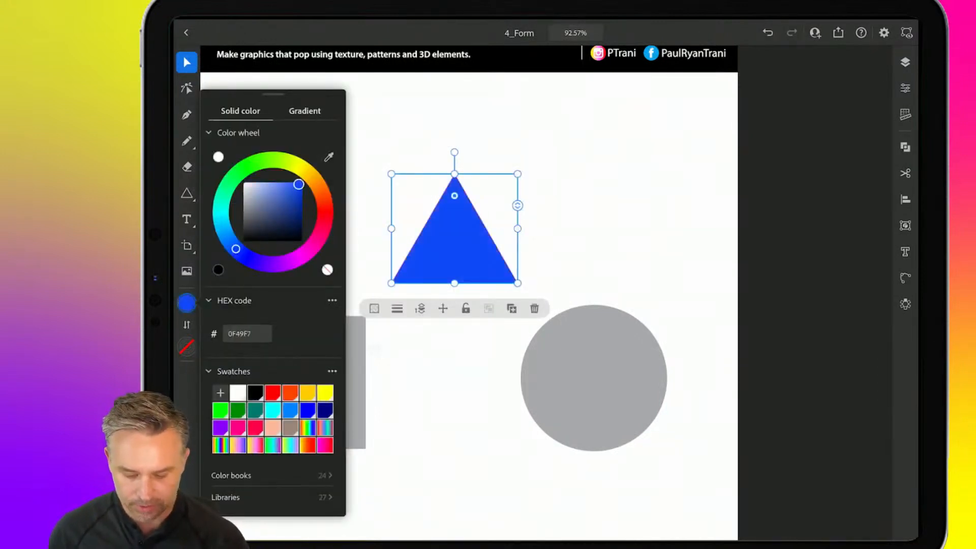
left_click(356, 381)
left_click(186, 303)
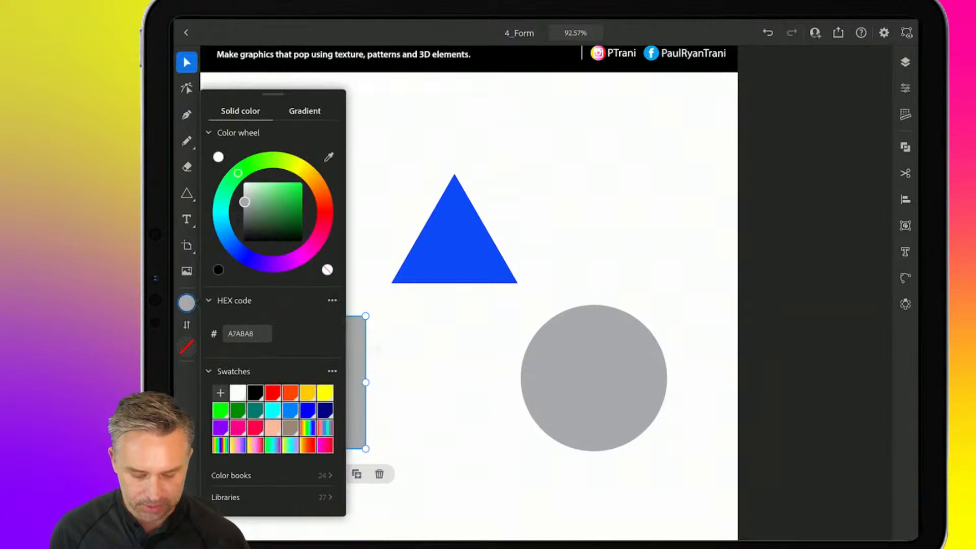
left_click_drag(245, 202, 300, 183)
Fill the circle with bright red and recolor the square yellow.
left_click(594, 378)
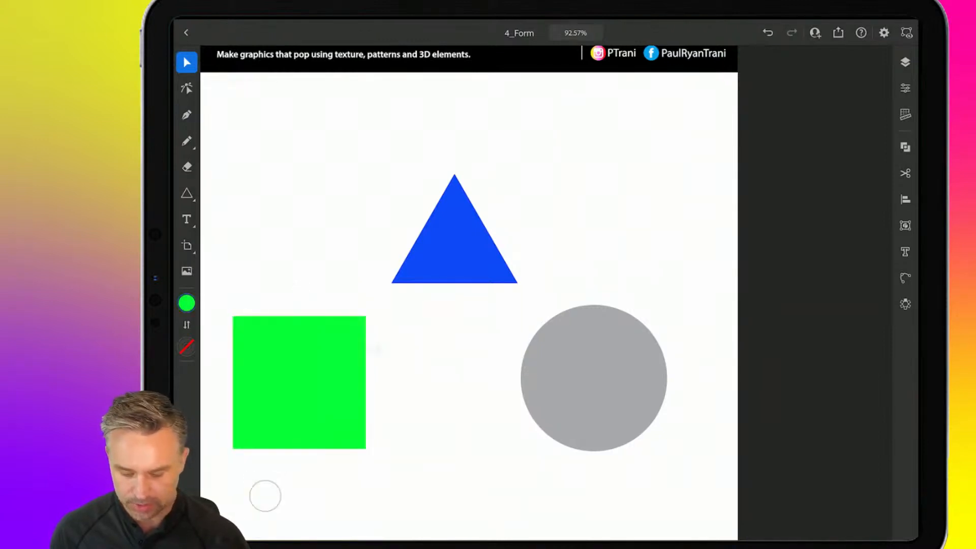
left_click(186, 303)
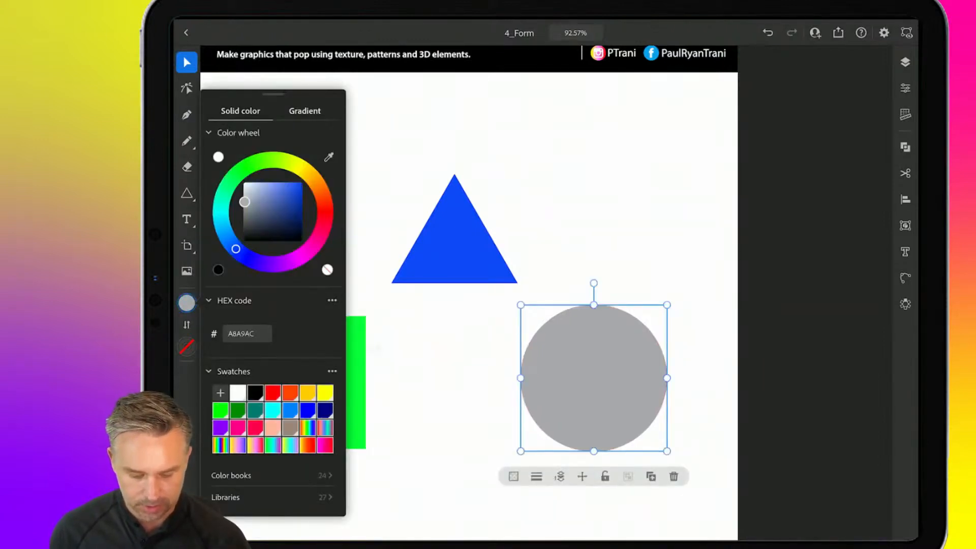
left_click(325, 209)
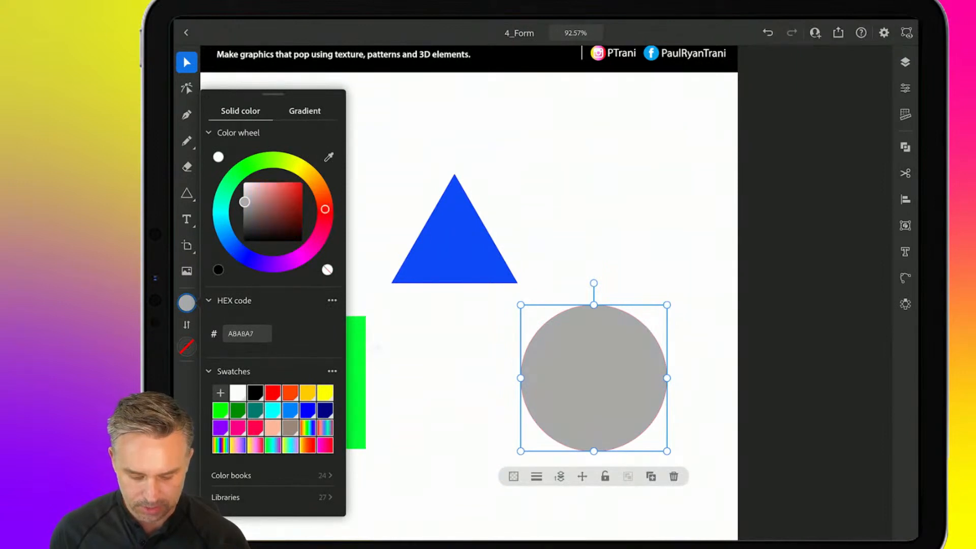
mouse_move(245, 202)
left_mouse_down()
mouse_move(314, 181)
mouse_move(303, 169)
left_mouse_up()
left_click(356, 382)
left_click(186, 303)
left_click(437, 346)
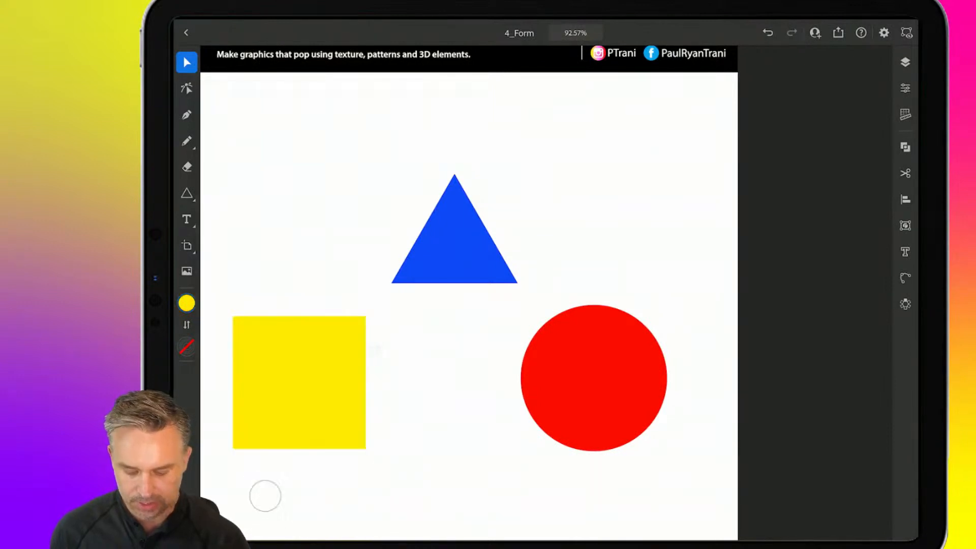
Move the square and triangle up and to the right, shrink the square, and move the circle inward and shrink it.
left_click_drag(316, 382, 357, 349)
left_click_drag(462, 256, 498, 229)
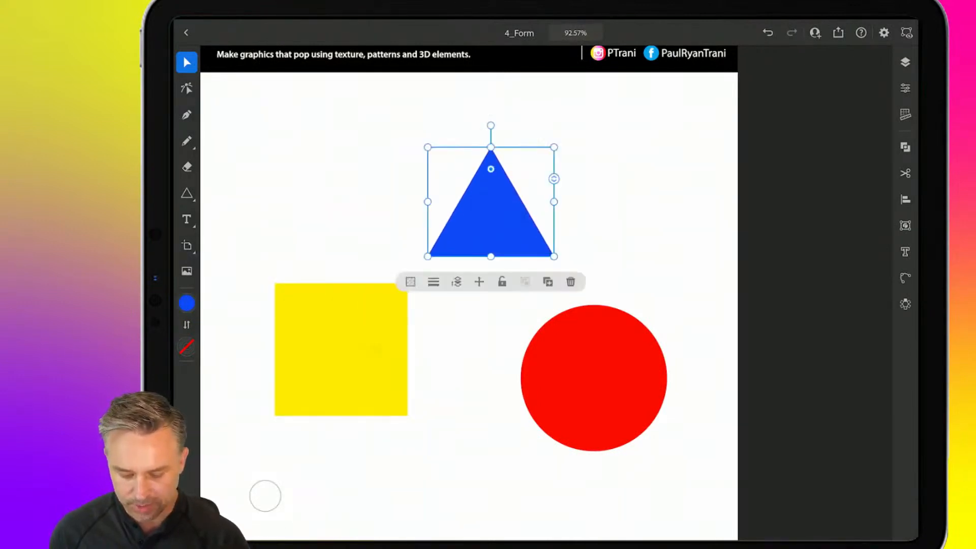
left_click(290, 298)
left_click_drag(274, 283, 296, 305)
left_click(594, 377)
left_click_drag(573, 376, 521, 365)
left_click_drag(468, 294, 489, 316)
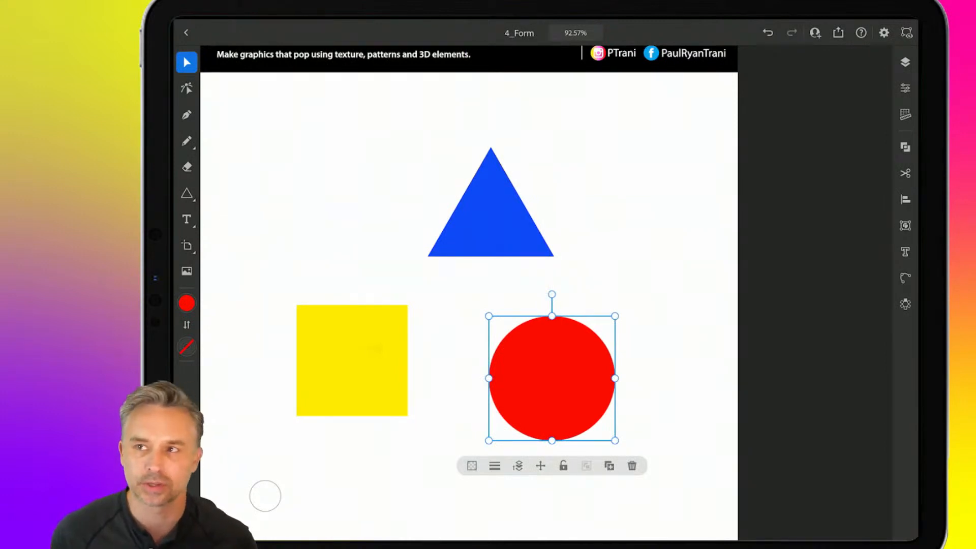
left_click(265, 495)
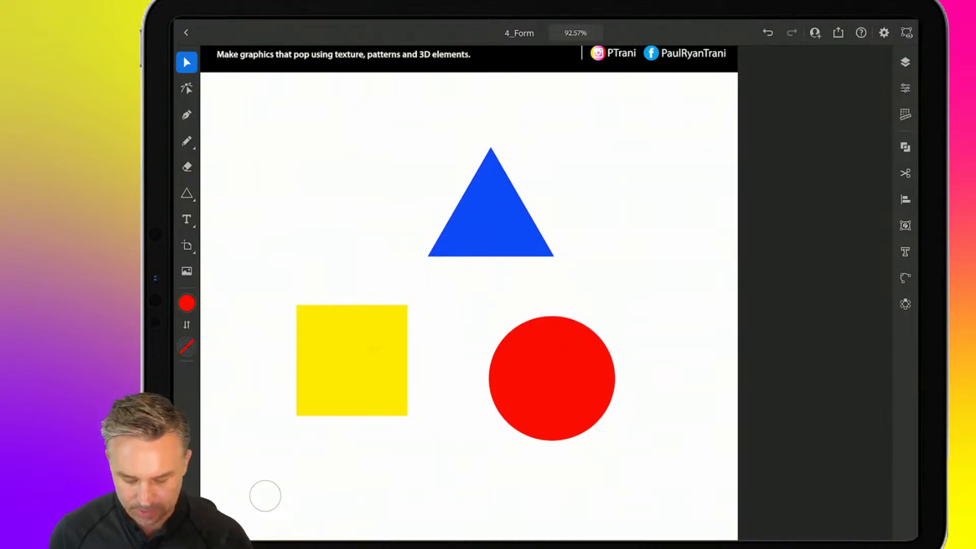
left_click_drag(374, 348, 369, 331)
Leave the iPad document, open the cloud document 4_Form.aic in desktop Illustrator, and fit the artboard in the window.
left_click(186, 33)
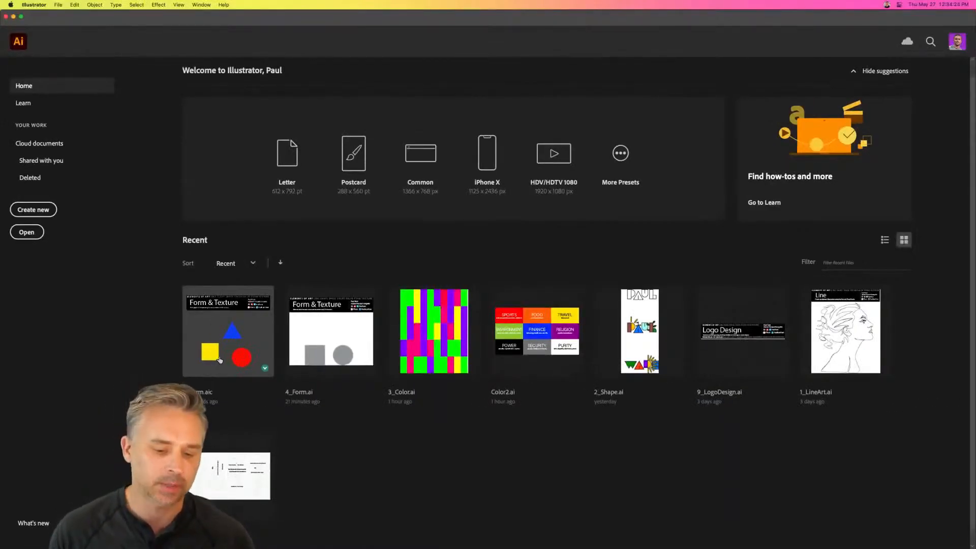
left_click(219, 360)
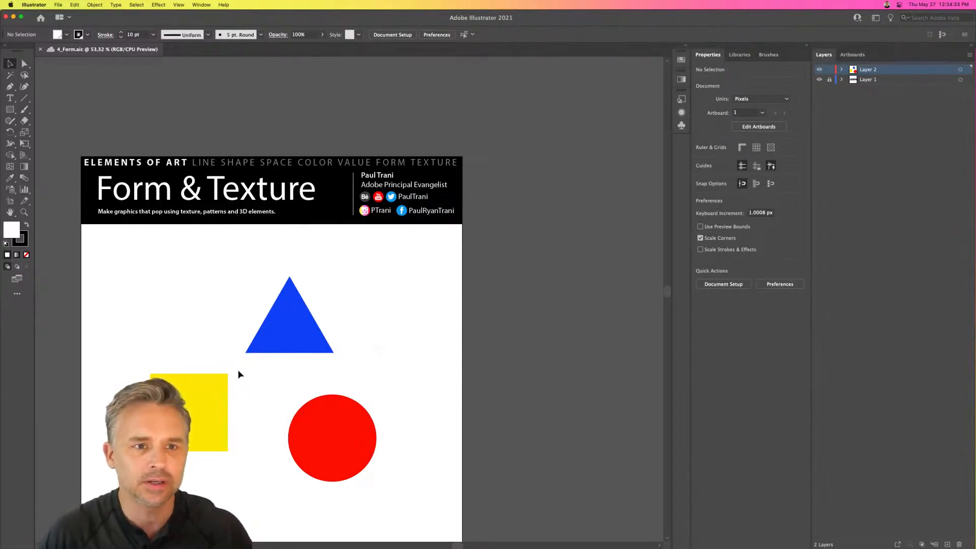
key("super+0")
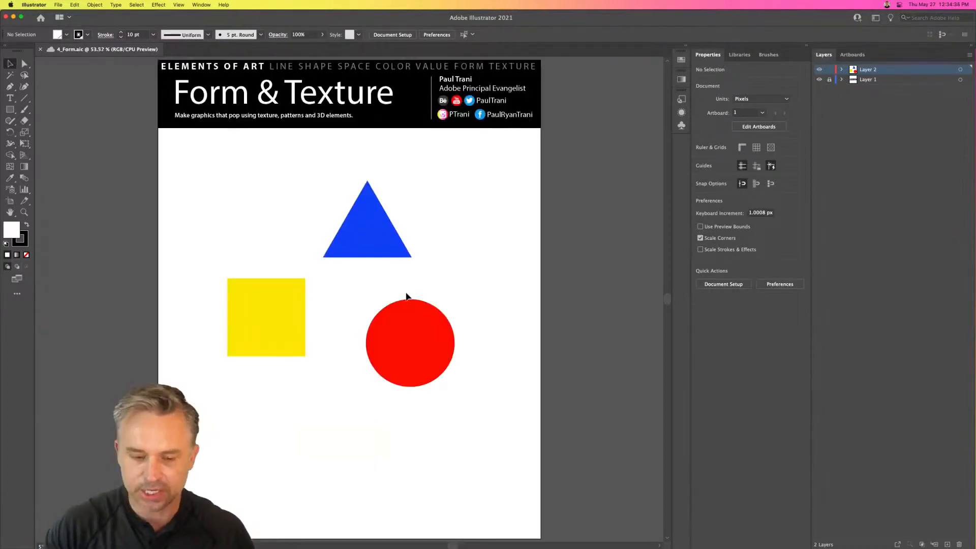
Move the yellow square and the red circle slightly up and to the left on the artboard.
left_click_drag(243, 187, 294, 214)
key("super+=")
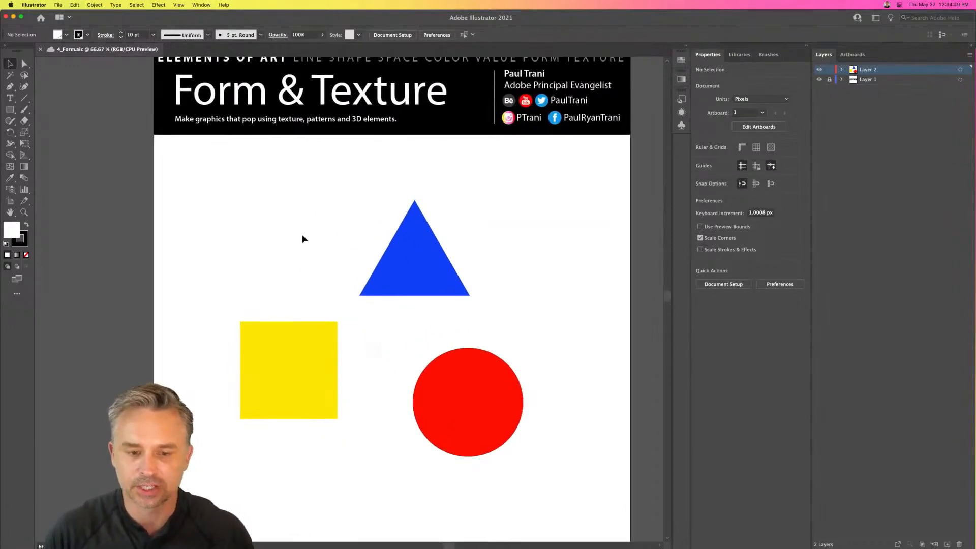
left_click_drag(276, 373, 260, 351)
left_click_drag(435, 385, 414, 370)
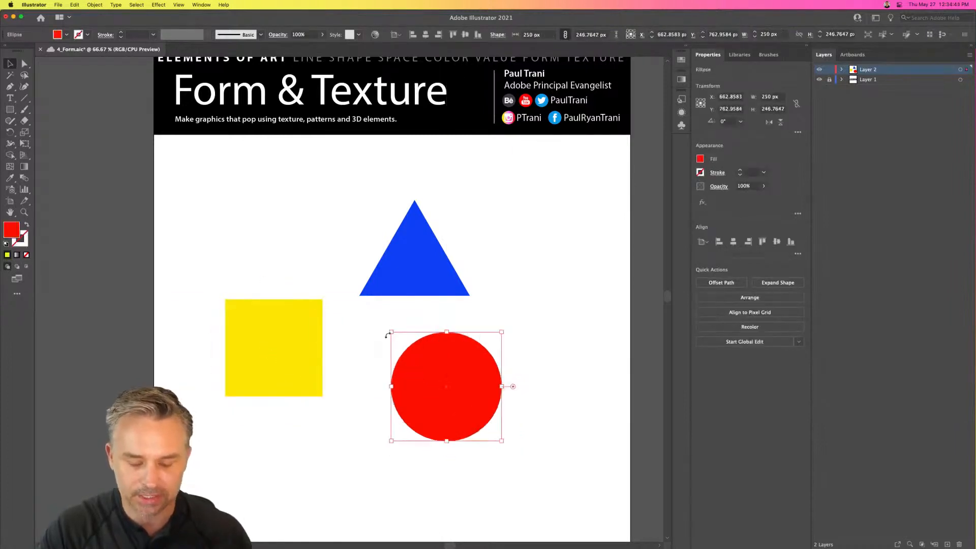
Duplicate the red circle straight below the original and fill the copy with the radial gradient fading from black to transparent.
scroll(358, 301, "down", 5)
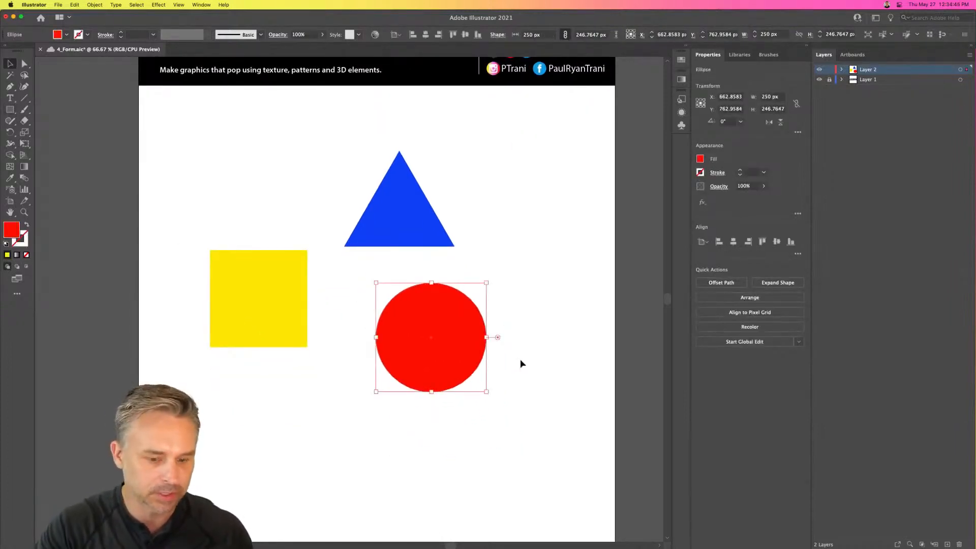
scroll(397, 280, "down", 8)
left_click_drag(410, 246, 410, 371)
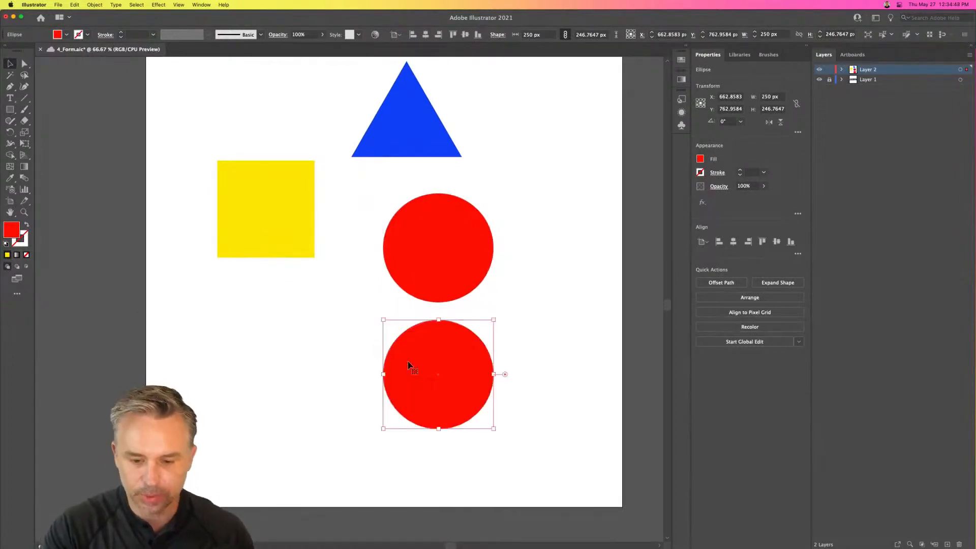
left_click(686, 48)
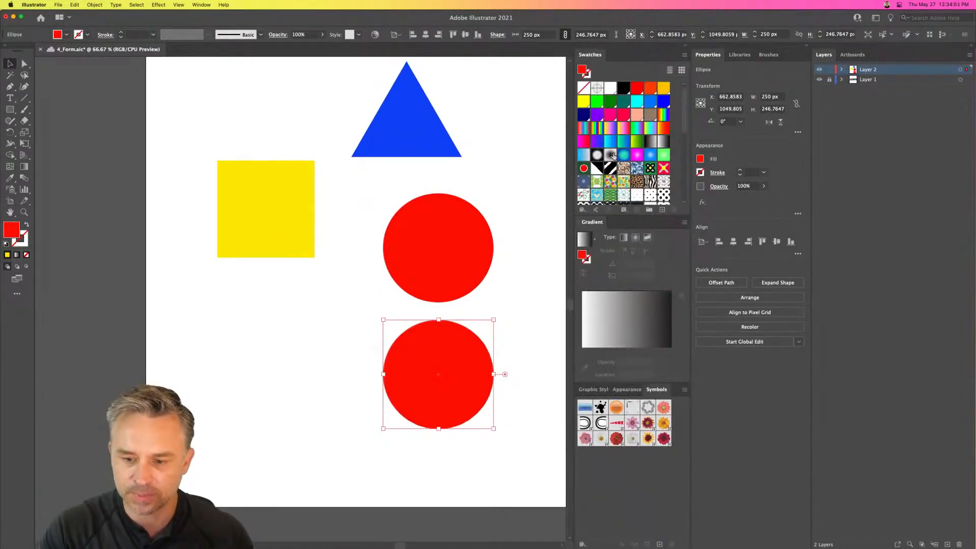
left_click(612, 155)
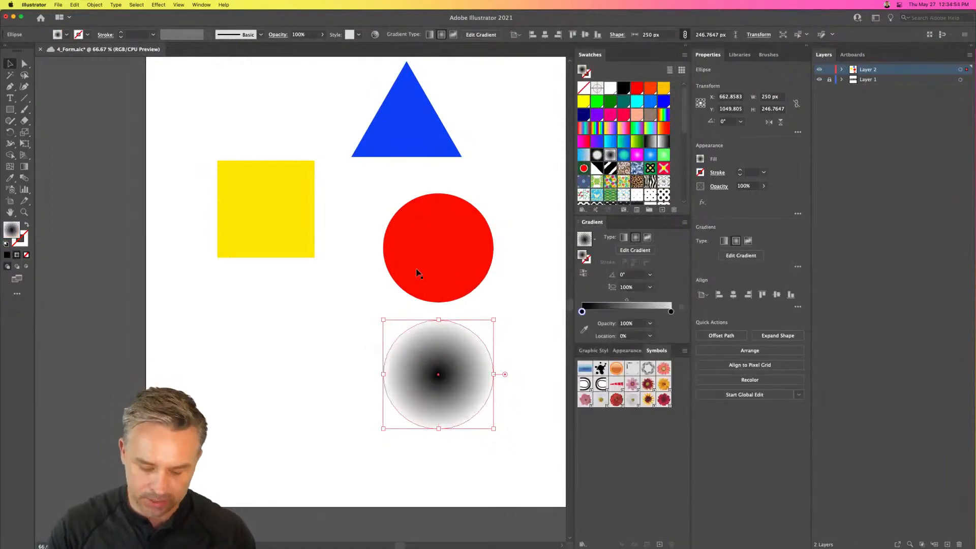
Squash the black gradient circle into a thin flat ellipse and place it just beneath the red circle as a shadow.
key("super+equal")
left_click_drag(393, 247, 453, 317)
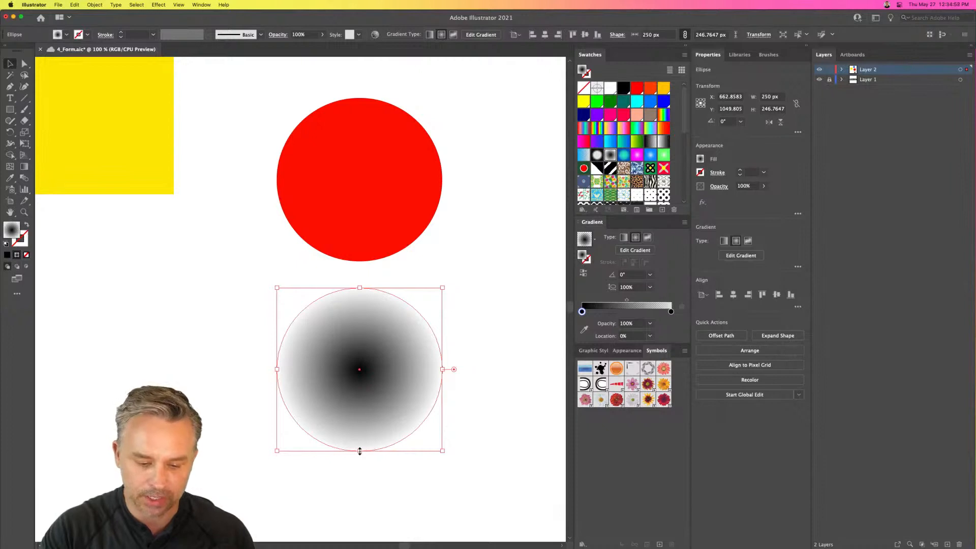
left_click_drag(360, 451, 349, 280)
left_click(234, 251)
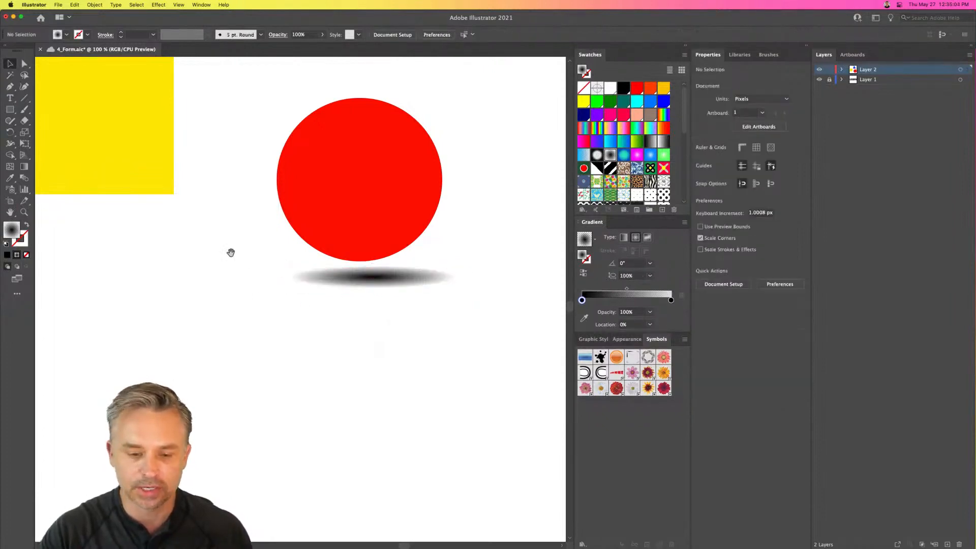
Shift the red circle to the left so it sits off-center above its shadow.
left_click_drag(231, 252, 290, 342)
left_click(403, 274)
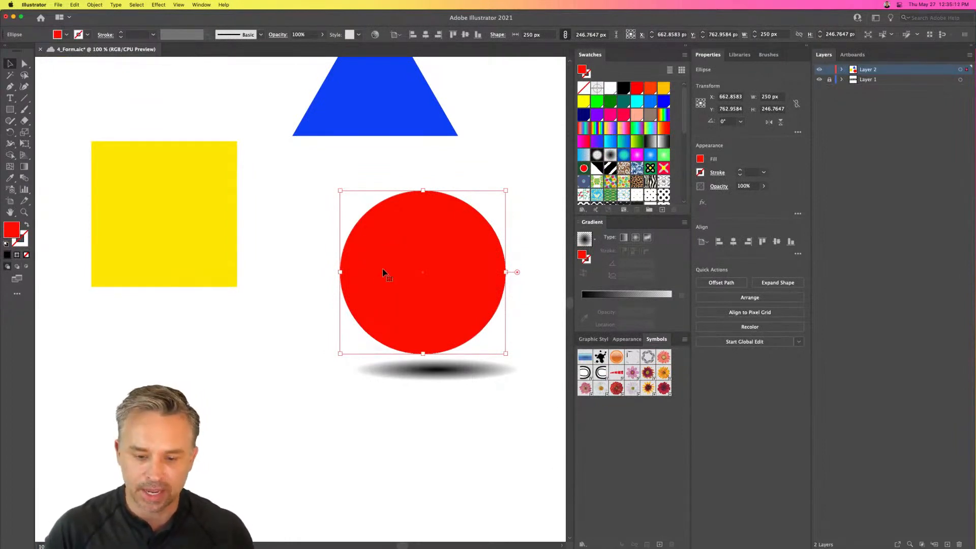
left_click_drag(383, 272, 359, 275)
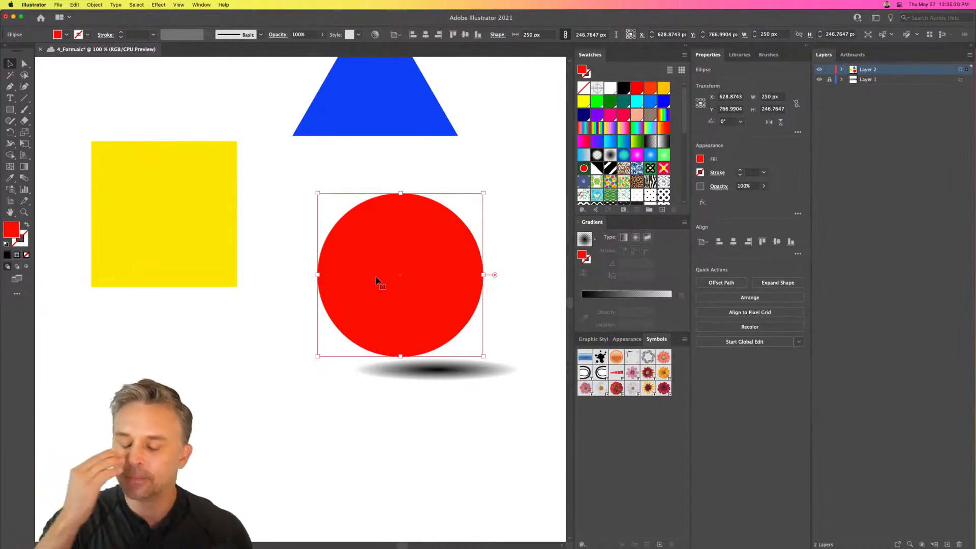
left_click_drag(394, 285, 390, 284)
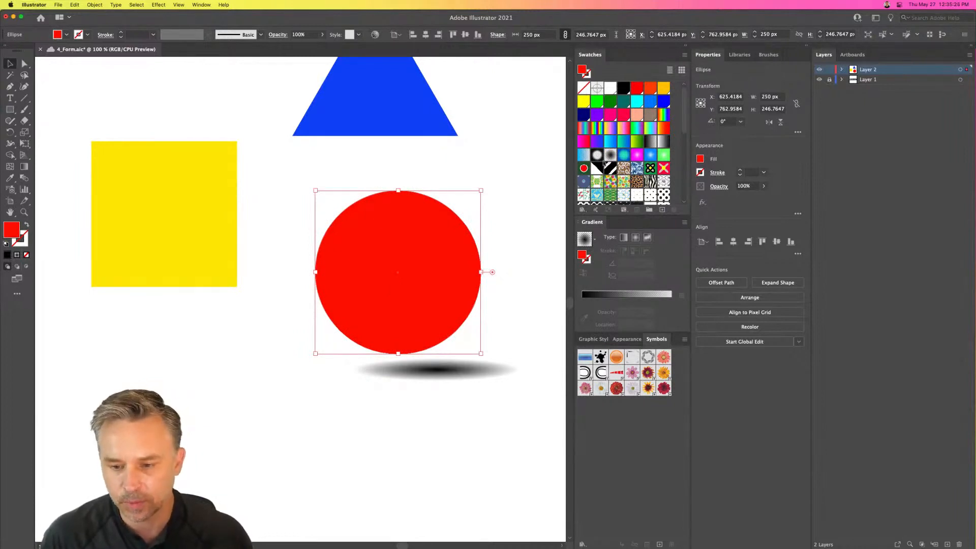
Fill the circle with the white-to-magenta radial gradient and change the gradient's outer color stop to red.
left_click(623, 155)
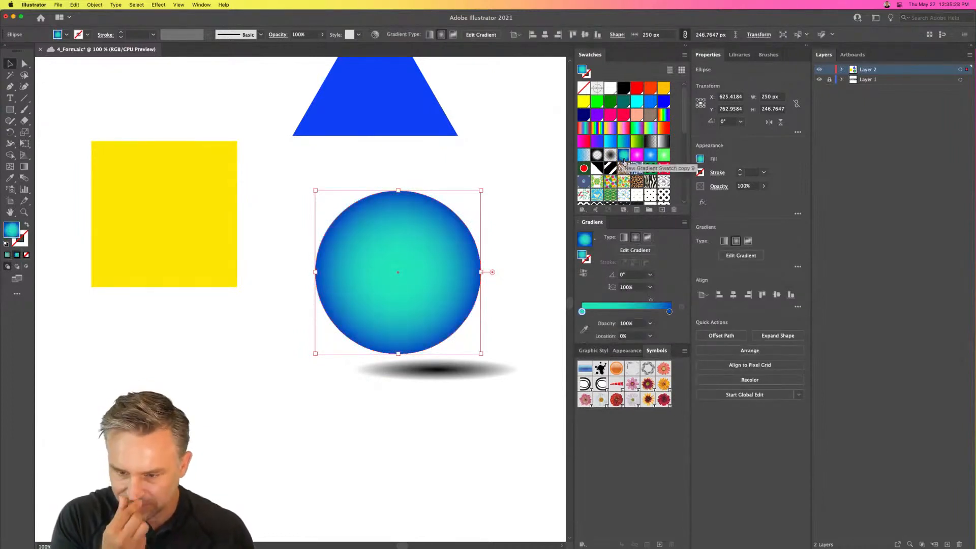
left_click(637, 155)
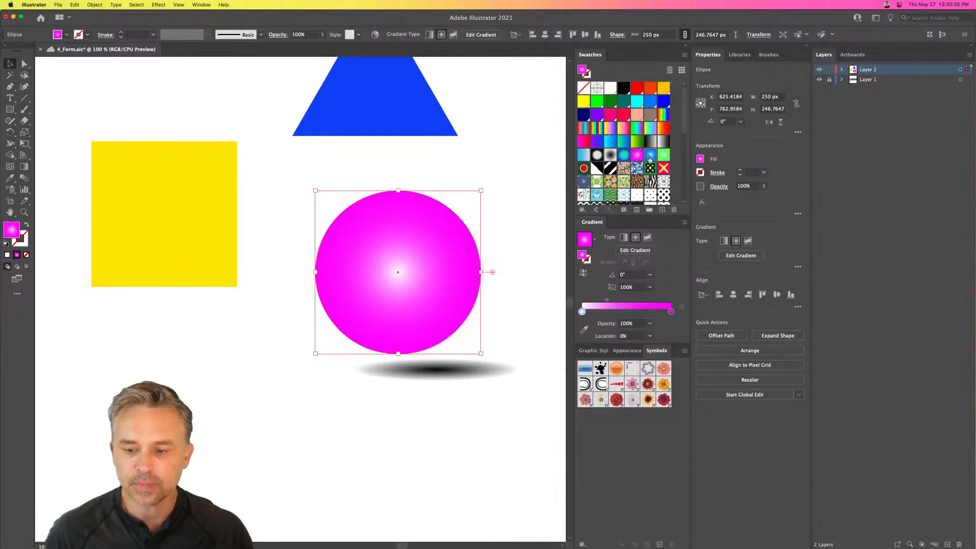
left_click(650, 155)
left_click(664, 155)
left_click(651, 156)
left_click(636, 155)
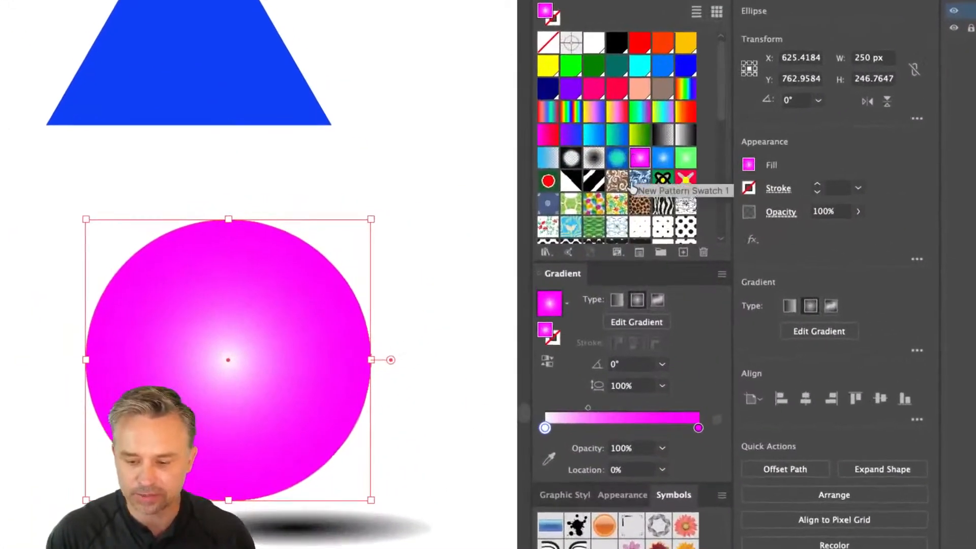
double_click(700, 429)
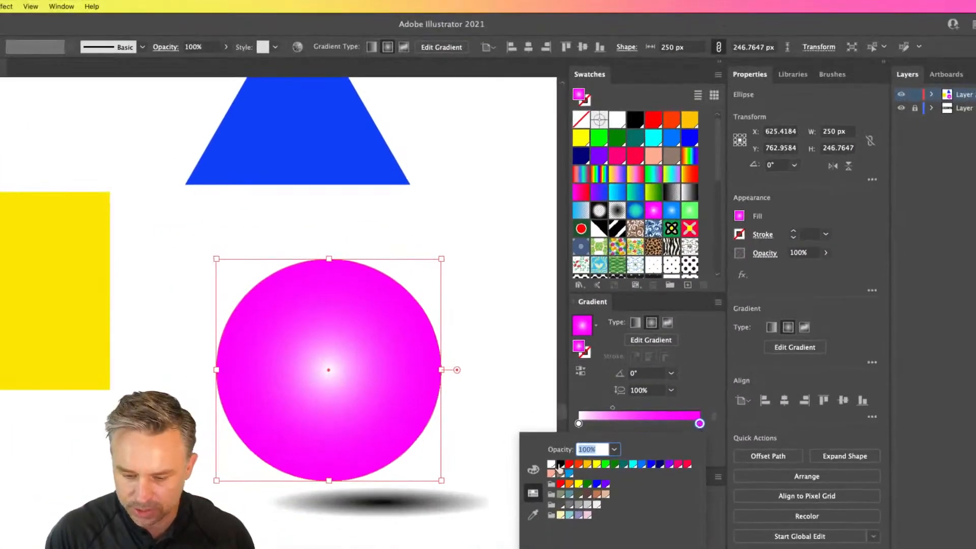
left_click(569, 464)
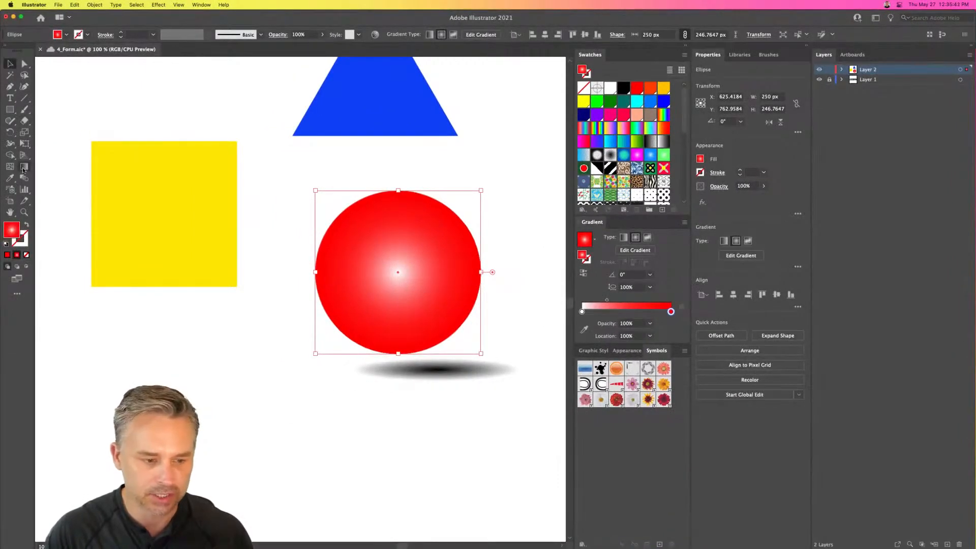
Use the Gradient tool to move the circle's white highlight to its upper left.
left_click(23, 169)
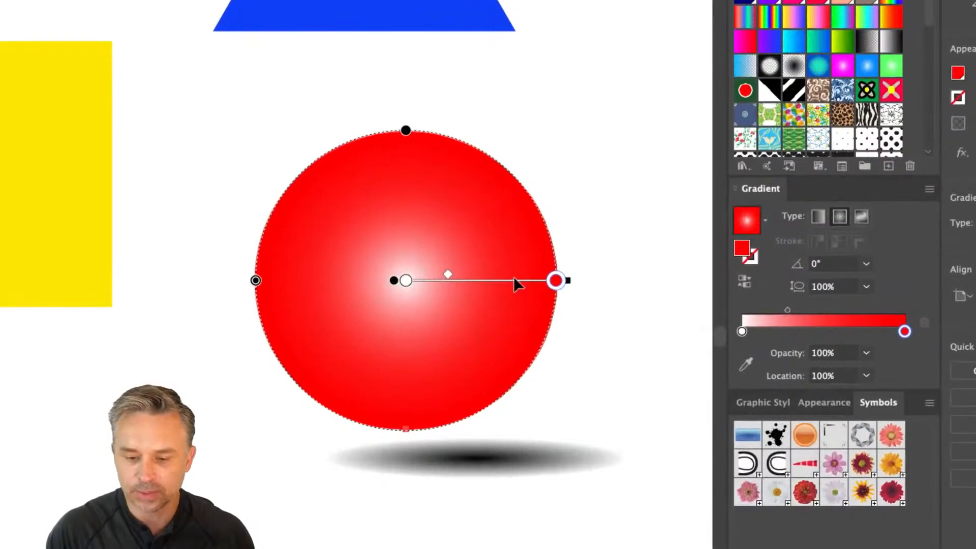
left_click(406, 280)
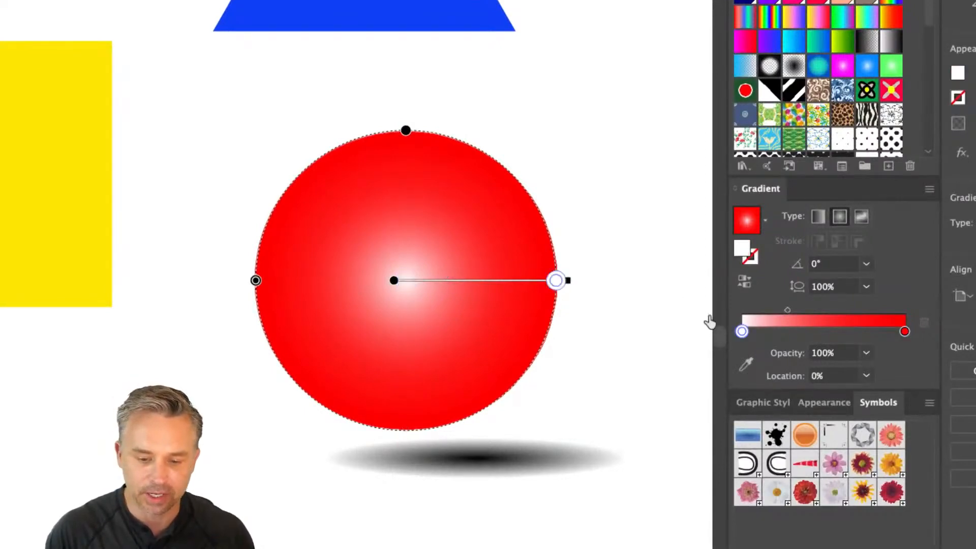
scroll(376, 305, "right", 2)
mouse_move(440, 280)
left_mouse_down()
mouse_move(388, 217)
mouse_move(400, 217)
left_mouse_up()
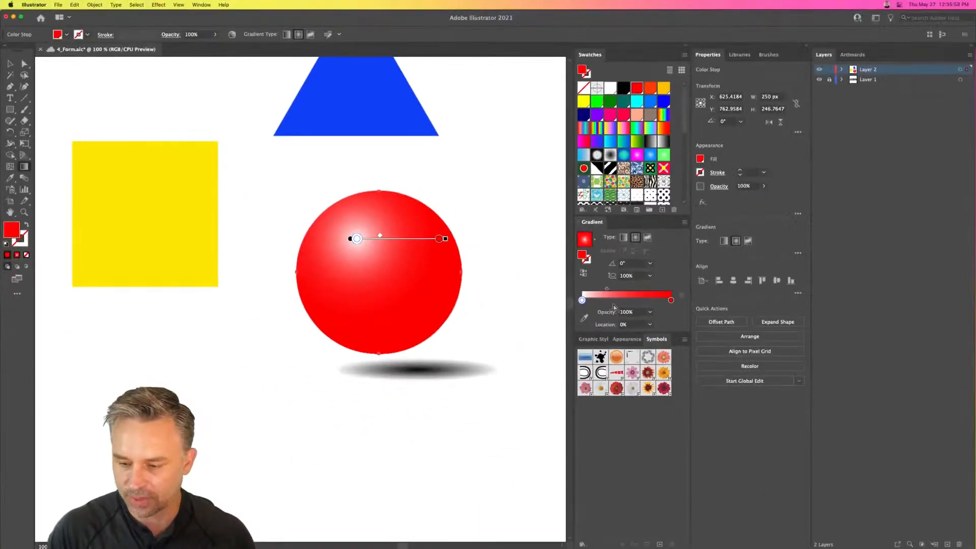
Add three intermediate red color stops to the circle's gradient, including one at about 75%.
left_click(655, 301)
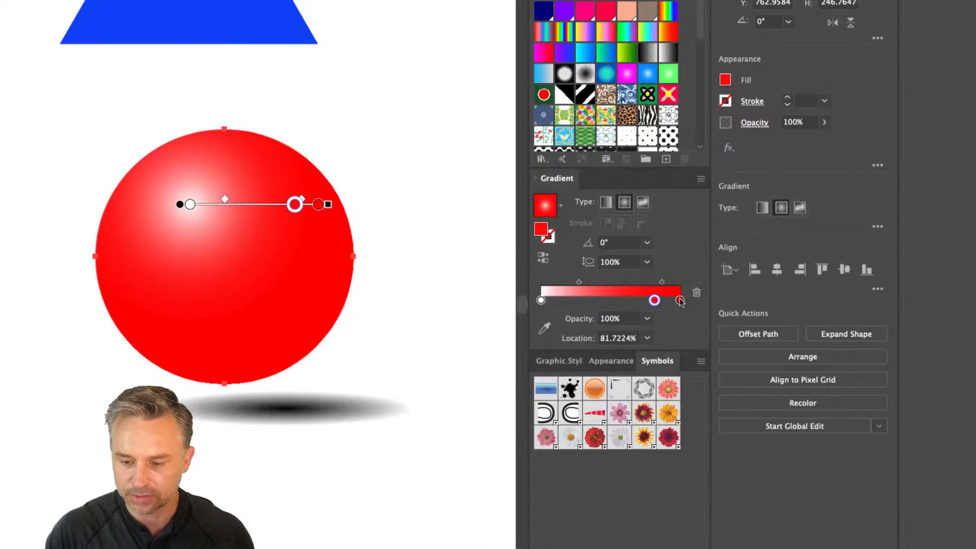
left_click_drag(680, 301, 645, 300)
left_click(679, 301)
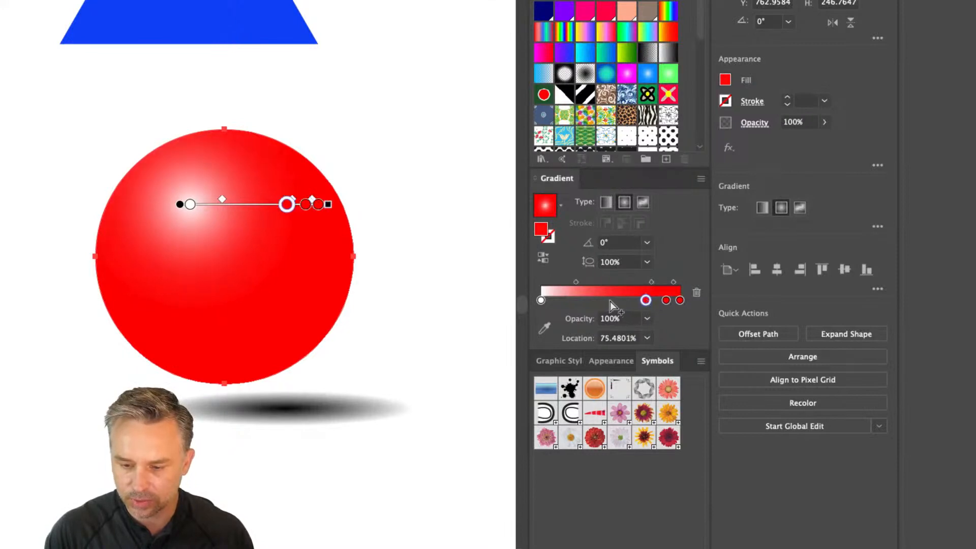
left_click(610, 300)
left_click(645, 300)
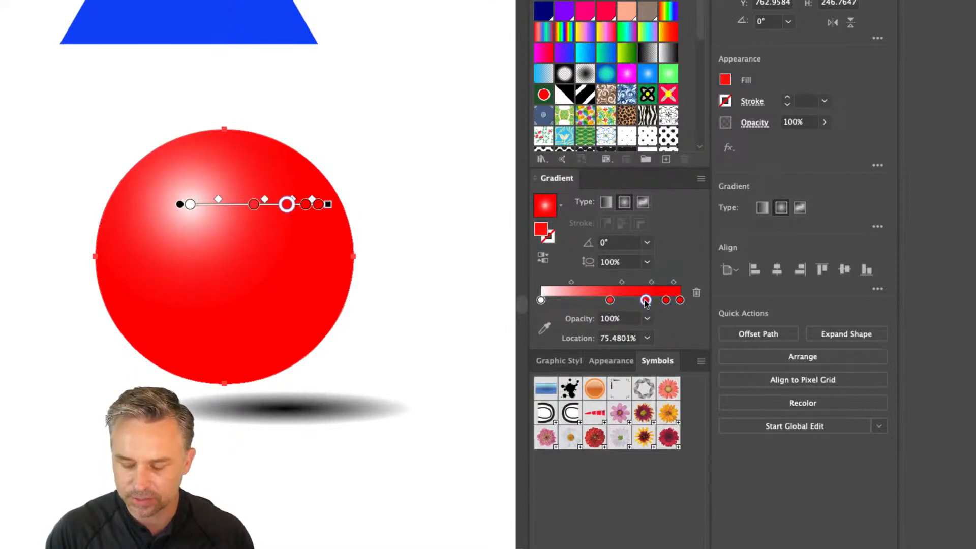
Switch the color stop at about 75% to RGB and darken it to B10707.
double_click(646, 300)
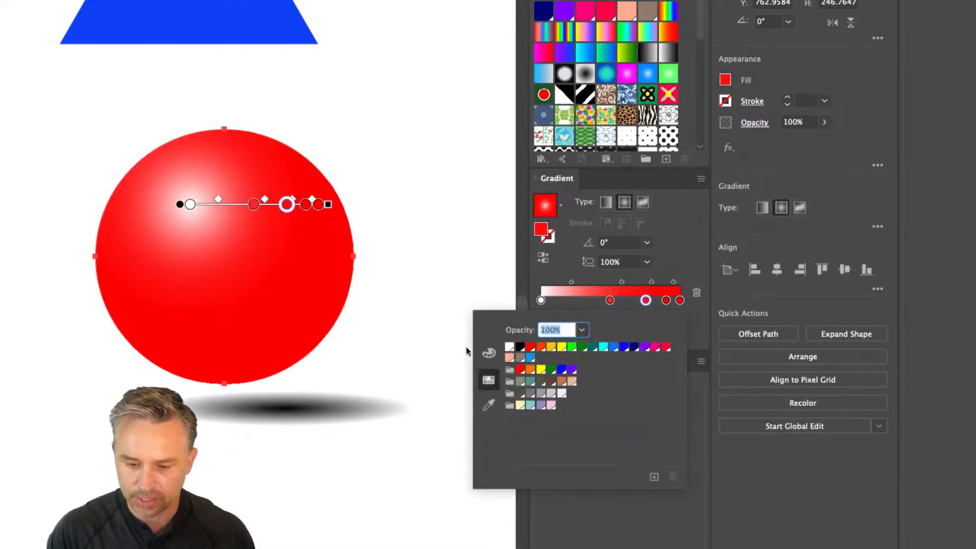
left_click(488, 352)
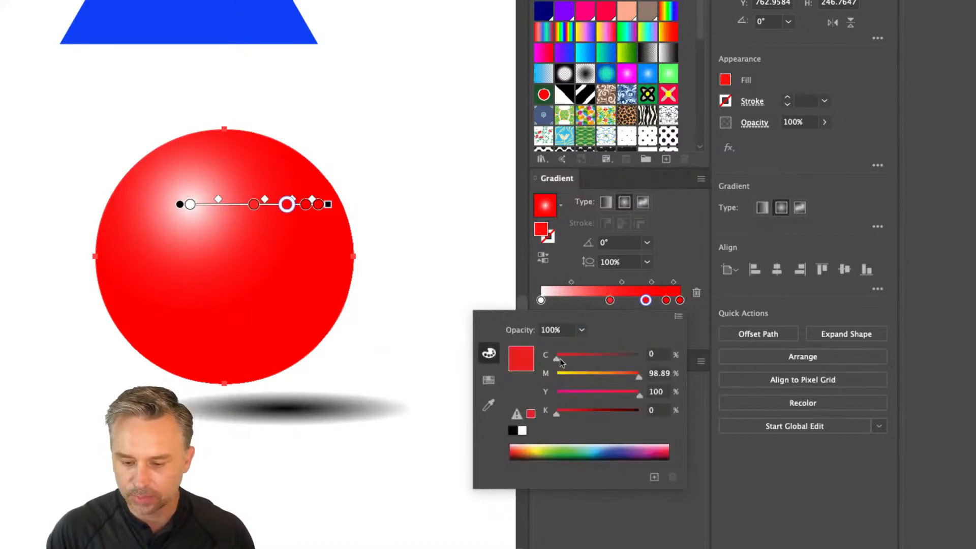
left_click(679, 316)
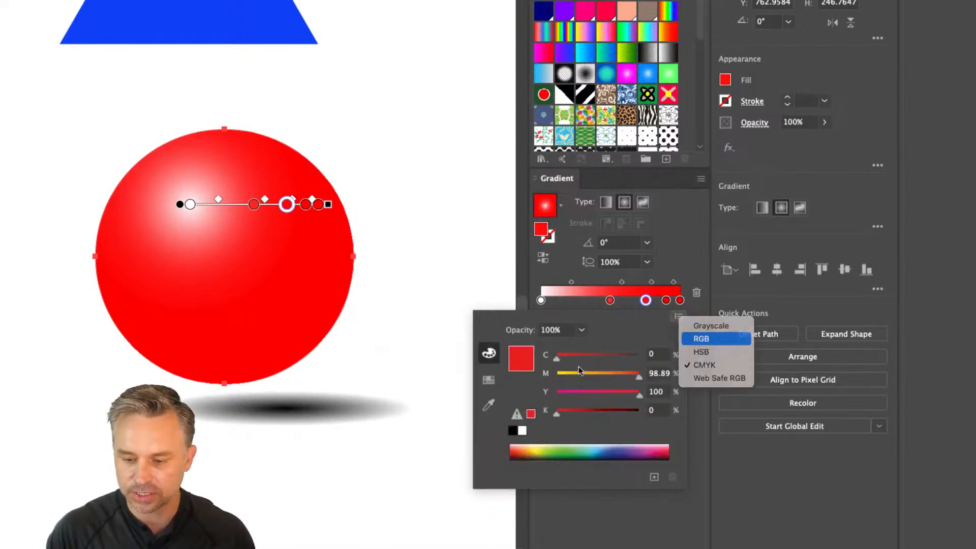
left_click(697, 336)
left_click_drag(629, 358, 615, 359)
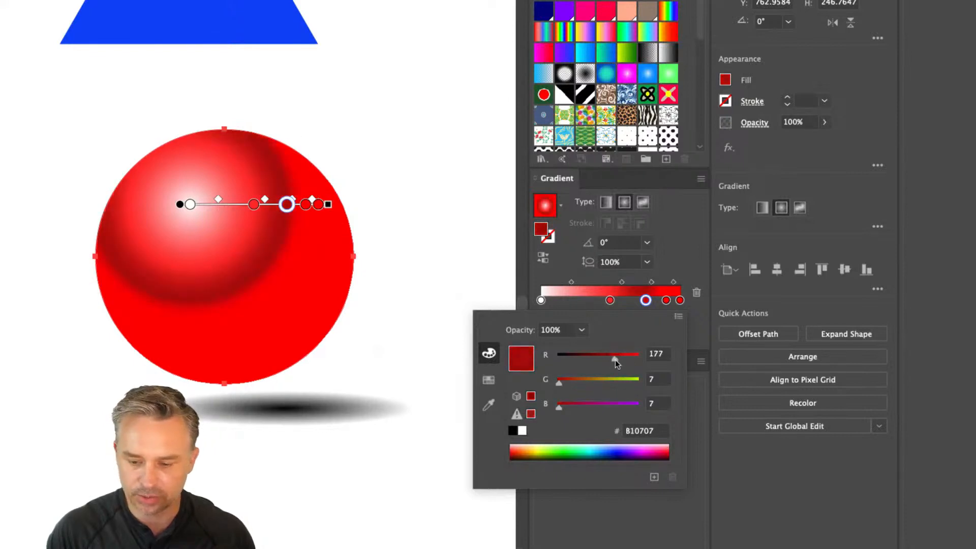
Remove the extra red stop beside the outer one and move the dark red stop to about 80%.
left_click(666, 300)
mouse_move(666, 311)
left_mouse_down()
mouse_move(666, 319)
mouse_move(653, 300)
left_mouse_up()
Stretch the radial gradient beyond the circle's edge and shift its highlight slightly toward the circle's center.
mouse_move(316, 204)
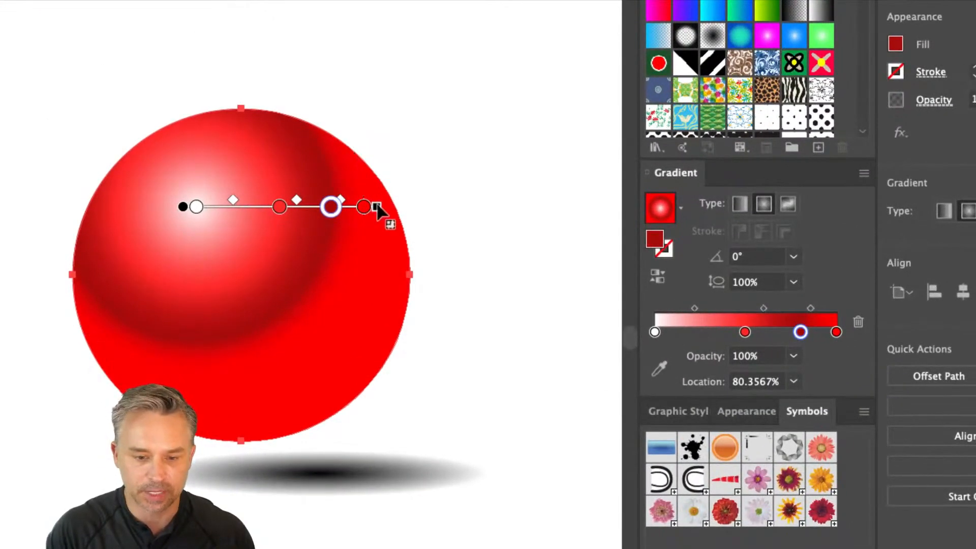
left_click_drag(377, 208, 459, 212)
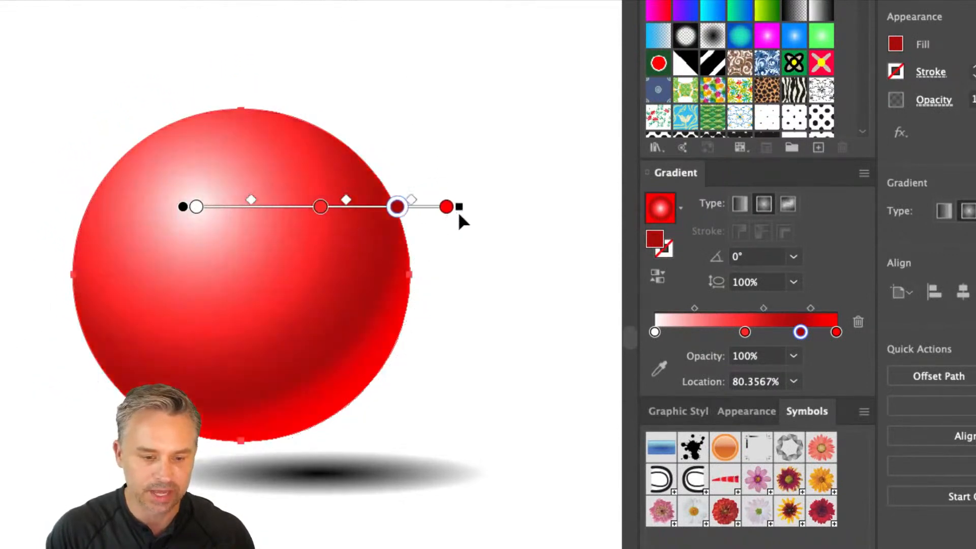
left_click(196, 206)
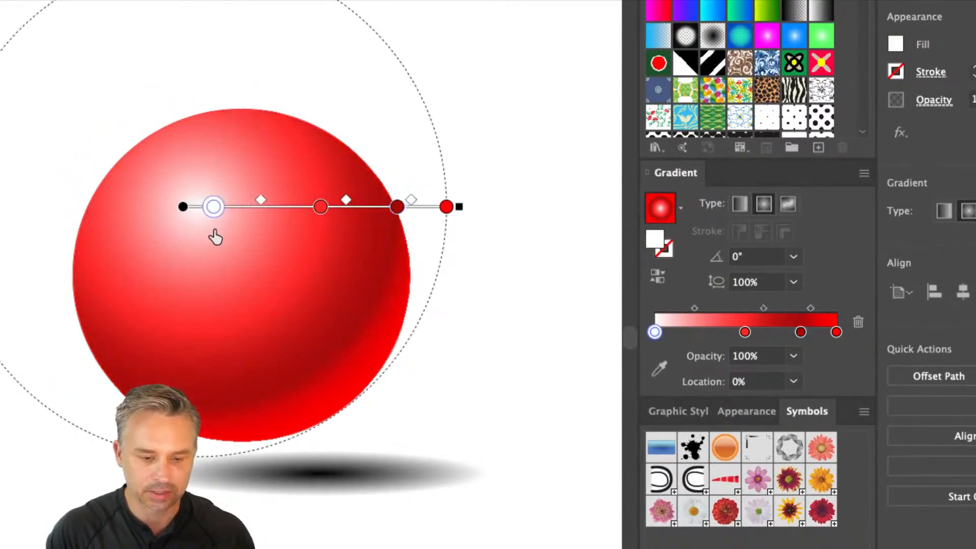
left_click_drag(289, 205, 300, 227)
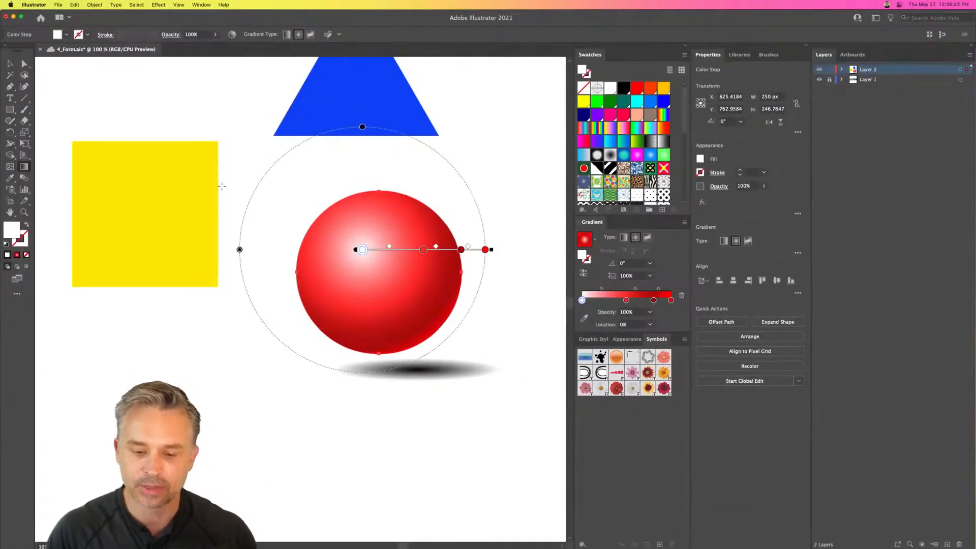
key("v")
left_click(239, 353)
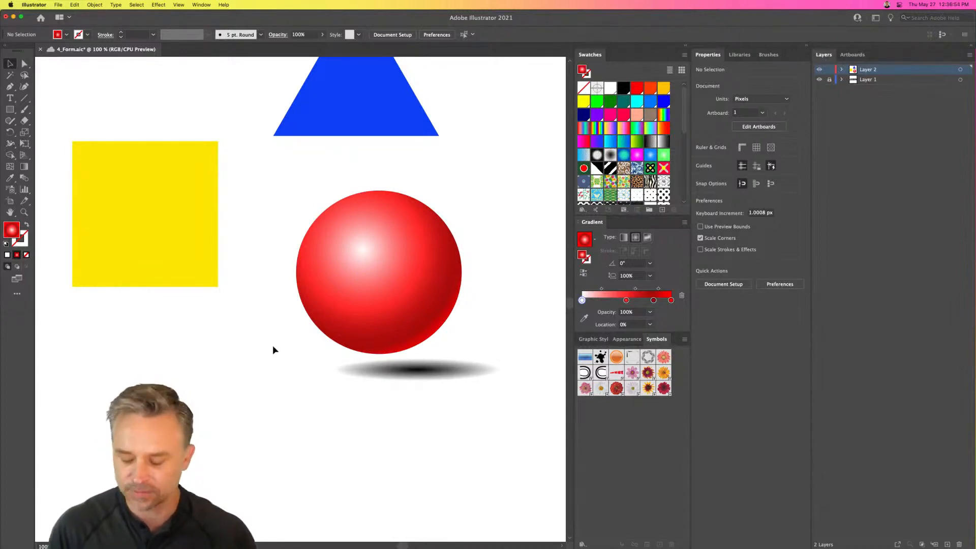
Move the yellow square down and slightly right, beside the red sphere.
key("super+minus")
left_click_drag(243, 273, 287, 307)
left_click_drag(225, 275, 230, 305)
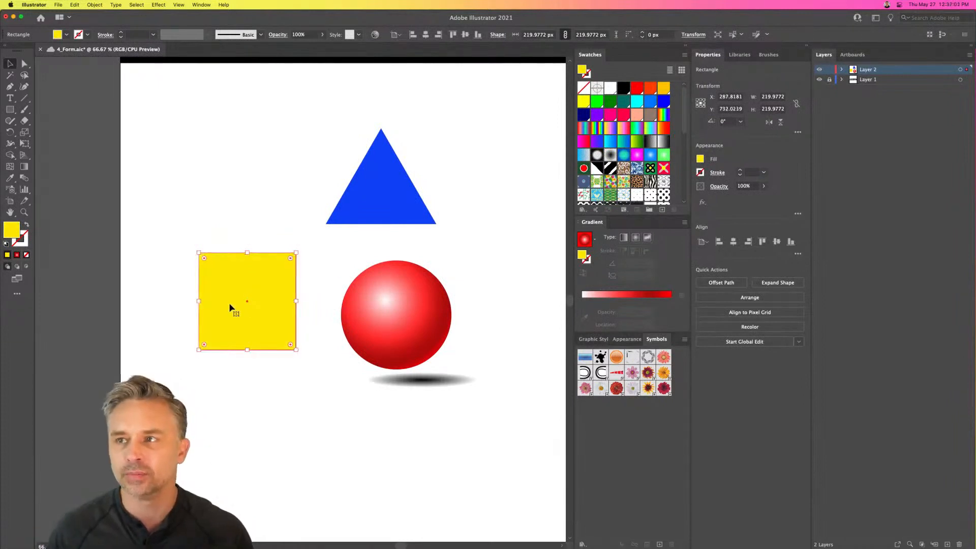
key("super+1")
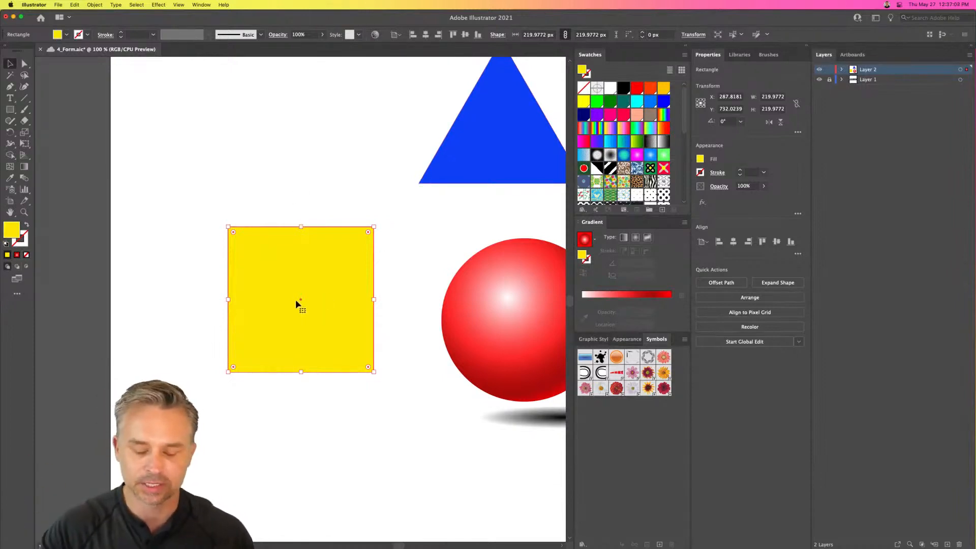
left_click(158, 4)
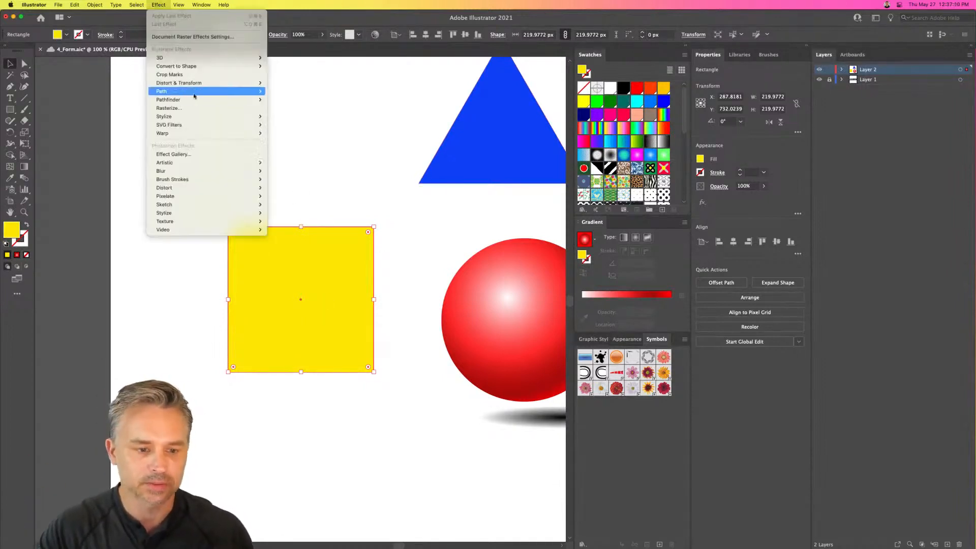
mouse_move(177, 59)
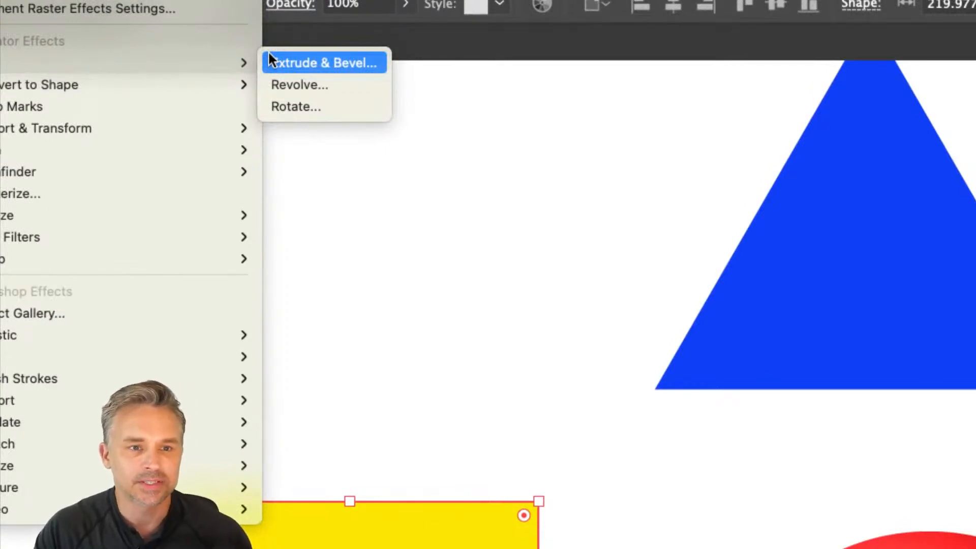
left_click(333, 64)
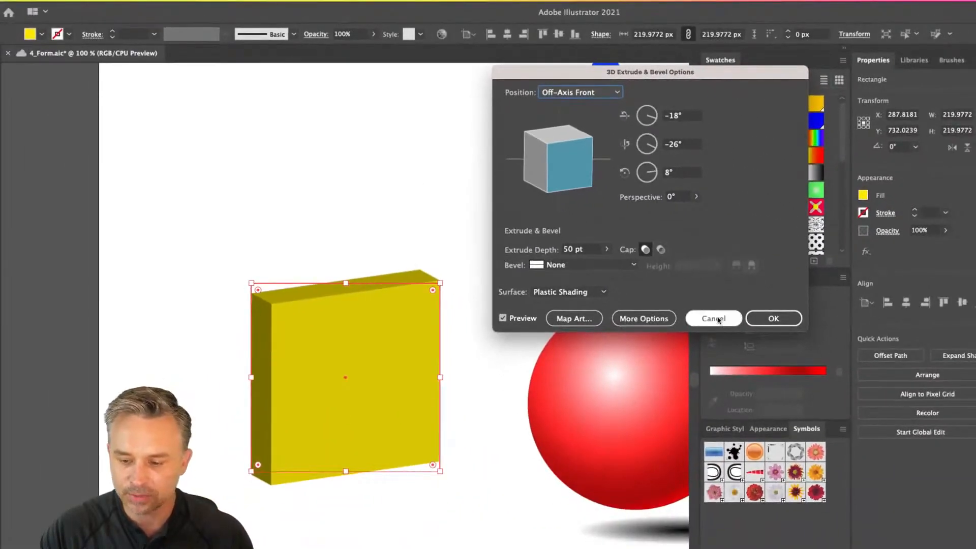
left_click(718, 319)
Place a copy of the yellow square flush against its side and fill the copy with orange-red.
left_click_drag(262, 266, 337, 298)
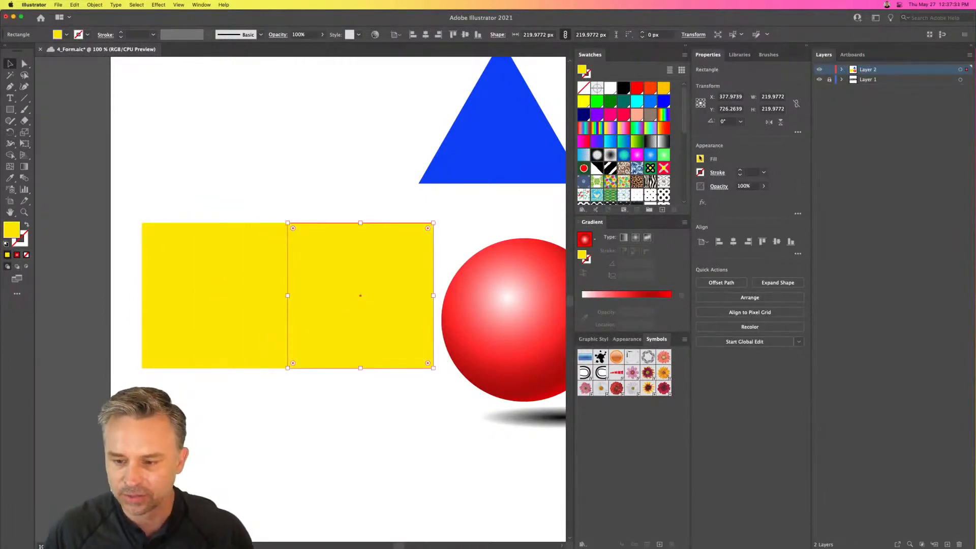
left_click(700, 159)
left_click(628, 193)
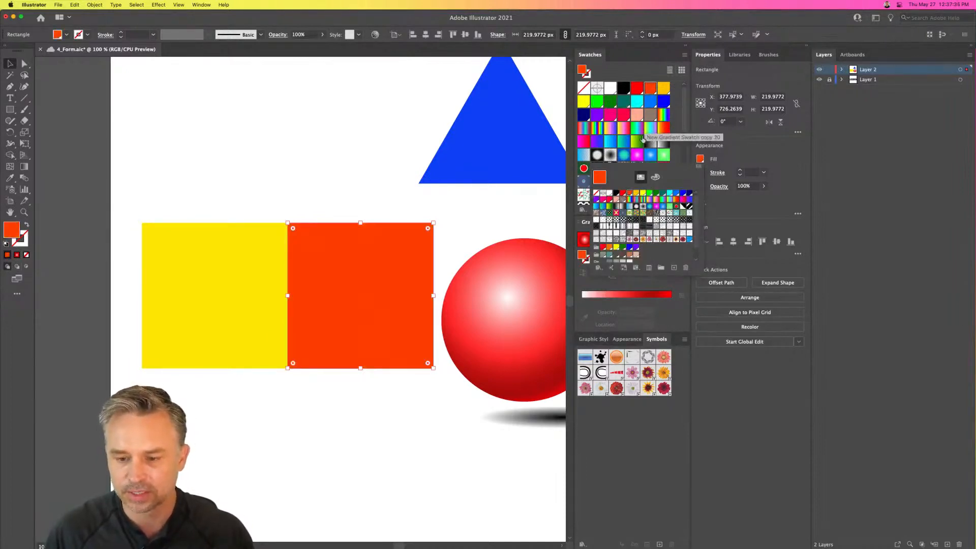
left_click(414, 213)
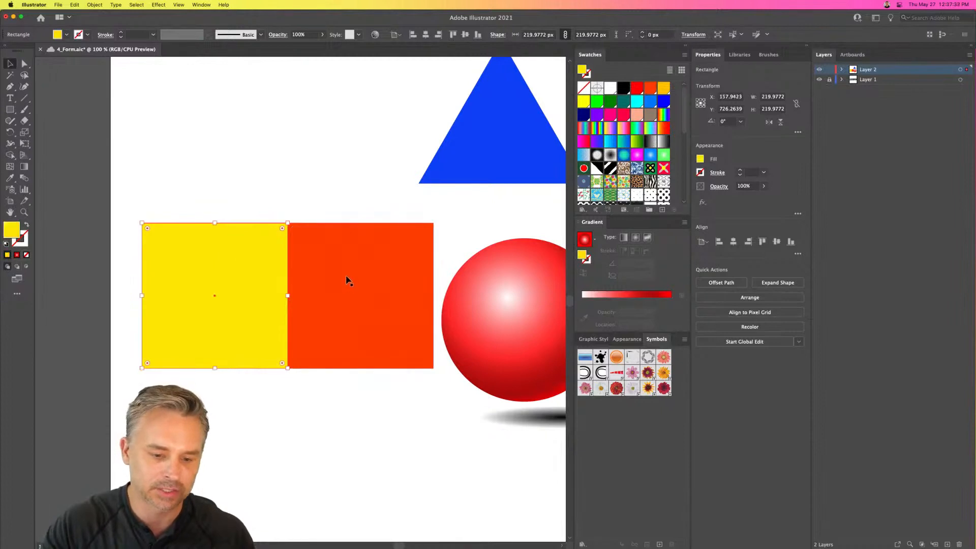
Try to shear the orange-red and yellow squares vertically into two adjoining cube sides, and undo the two-square construction.
left_click(23, 133)
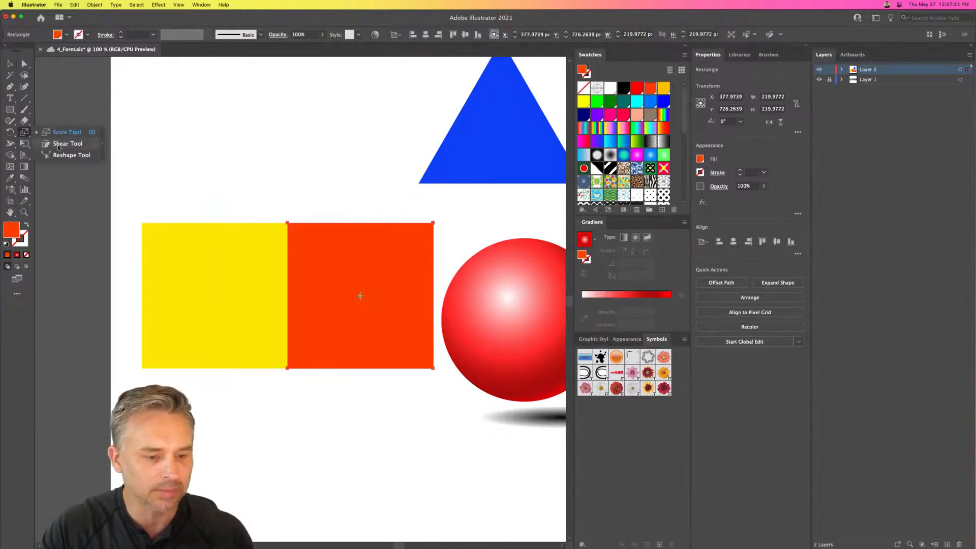
left_click(67, 143)
left_click_drag(380, 274, 378, 259)
key("v")
left_click(180, 253)
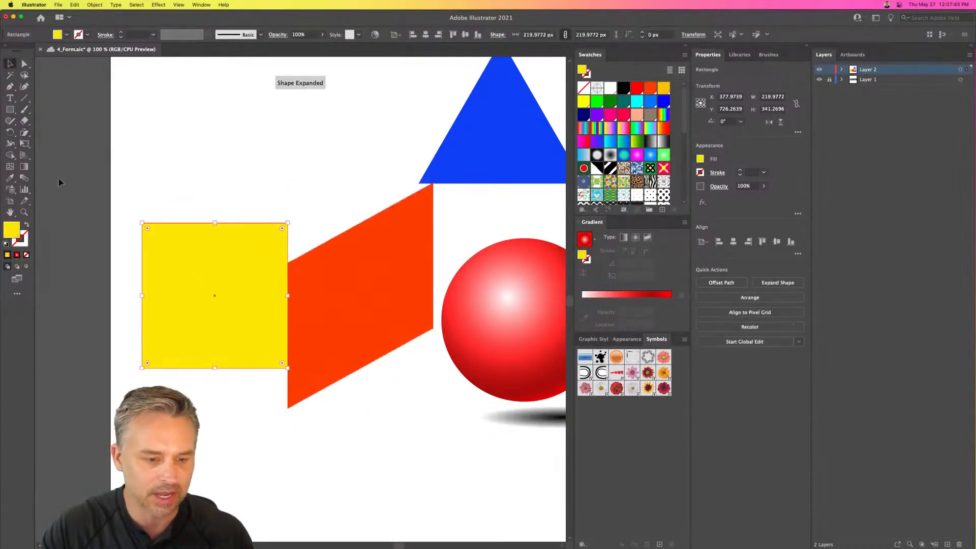
left_click(24, 132)
left_click_drag(142, 219, 142, 184)
left_click(10, 65)
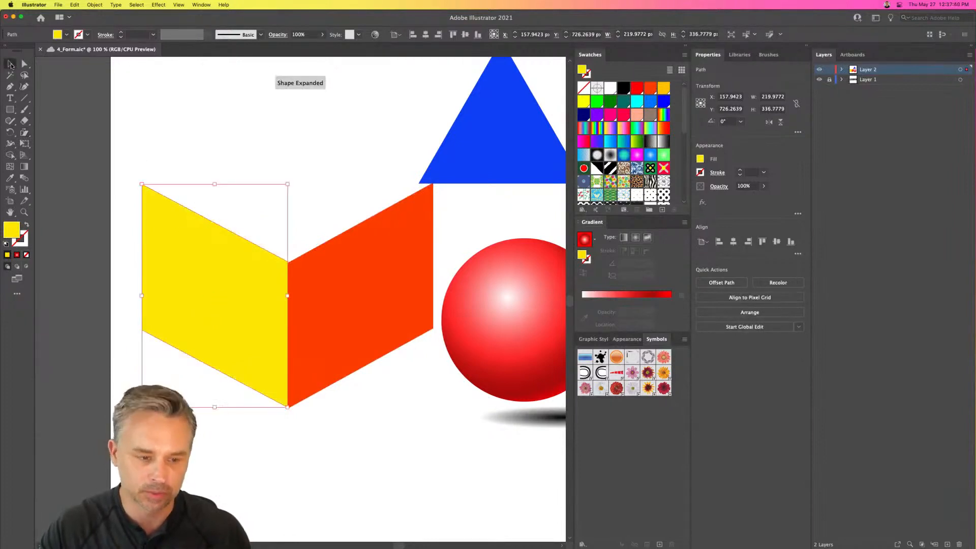
key("super+z")
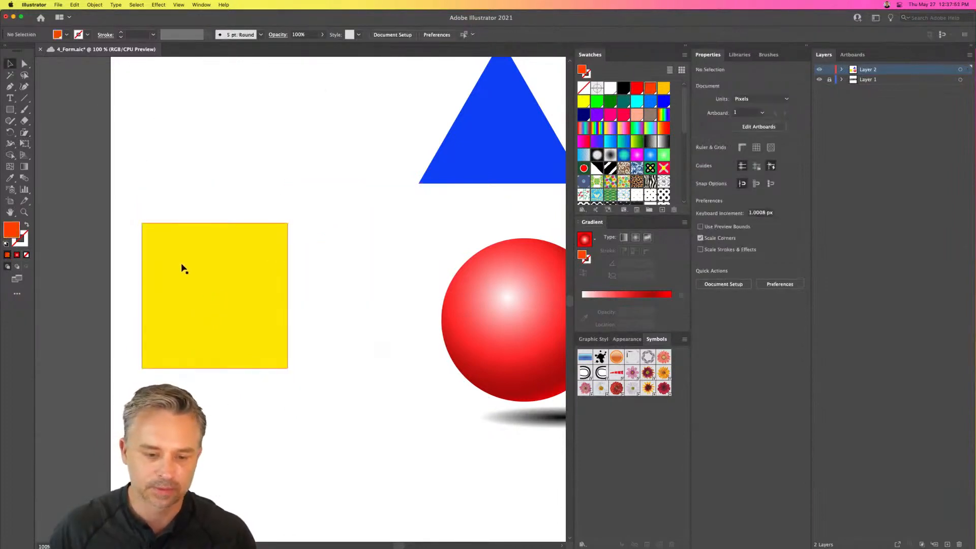
Move the yellow square closer to the red sphere and start a 3D Extrude & Bevel effect on it with the Isometric Left position.
left_click_drag(181, 268, 280, 274)
left_click(158, 5)
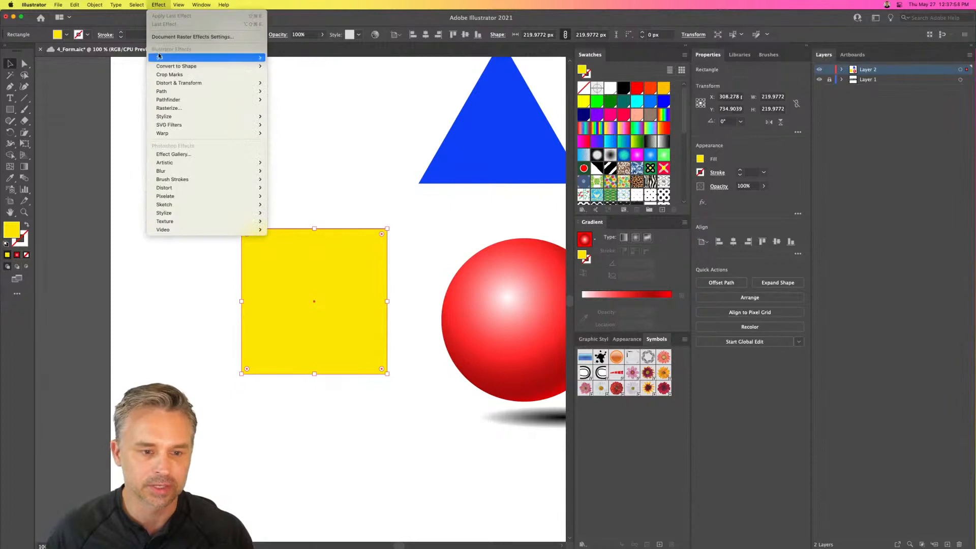
mouse_move(257, 58)
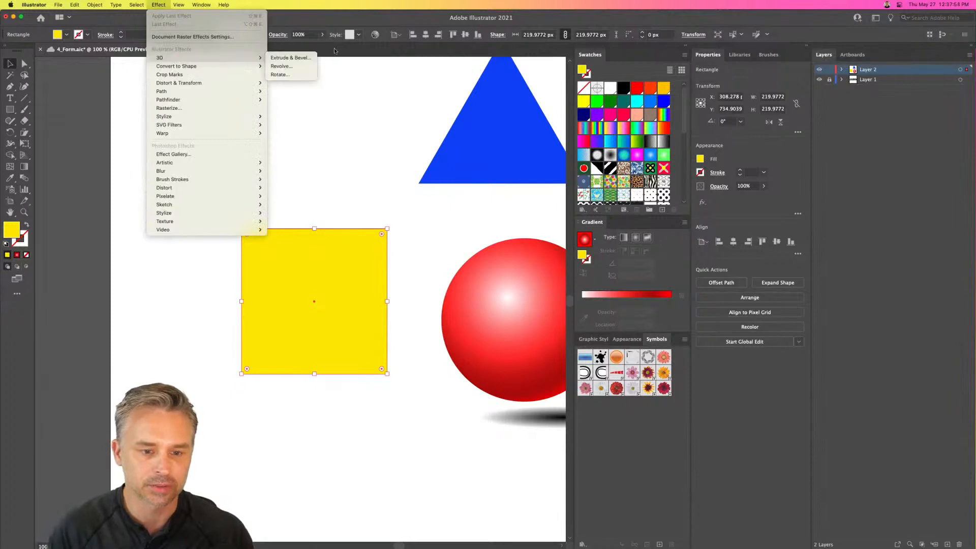
left_click(278, 58)
left_click_drag(464, 68, 478, 151)
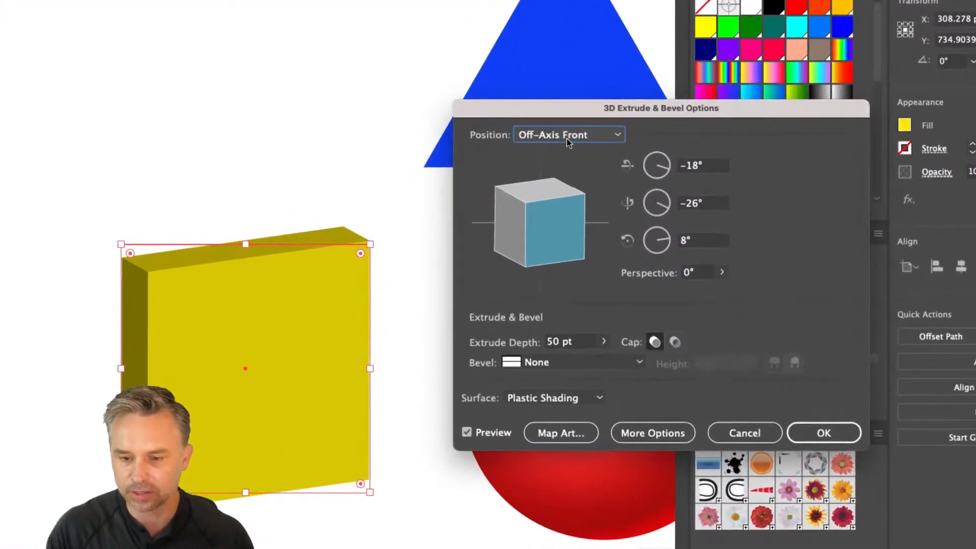
left_click(567, 142)
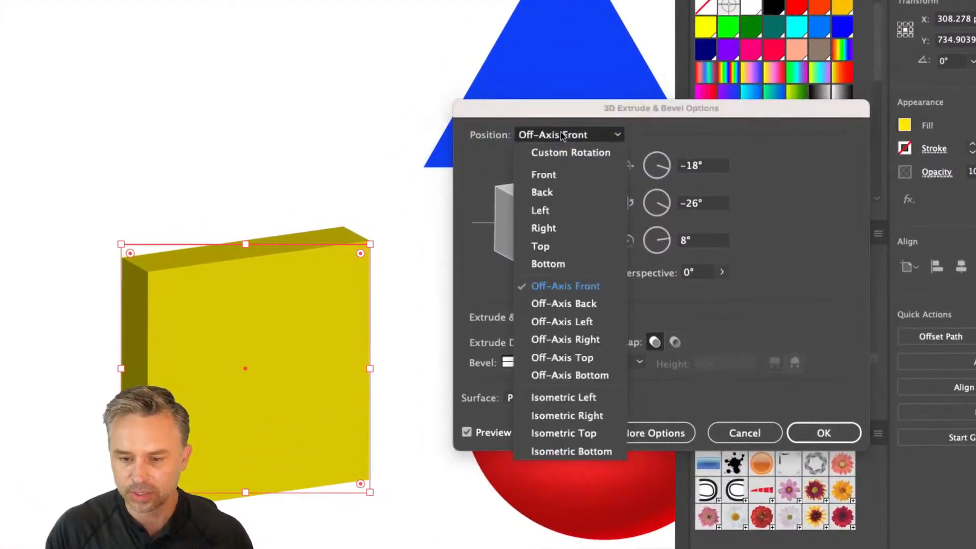
left_click(570, 399)
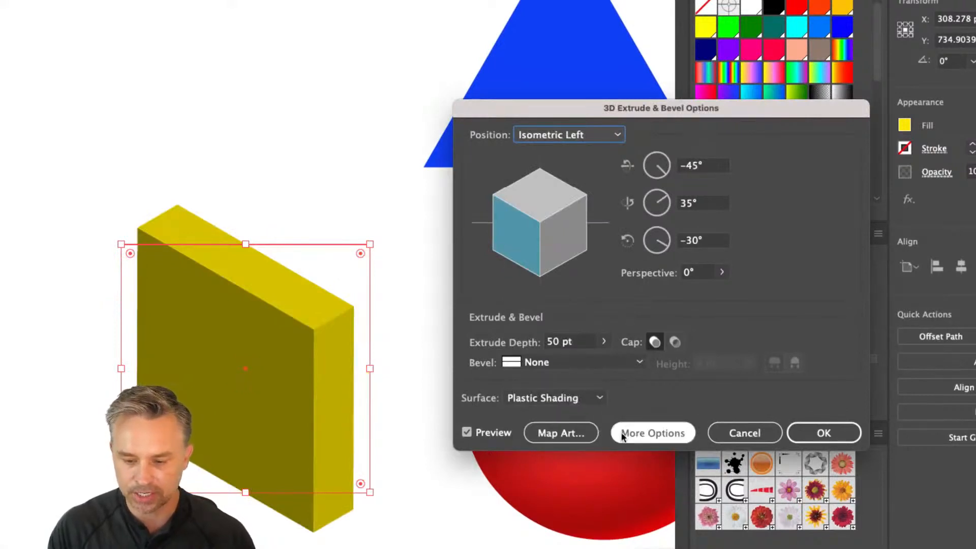
Set the extrude depth to 219 pt, reposition the surface light to brighten the left face, and apply the effect.
left_click(637, 431)
left_click_drag(509, 435, 482, 440)
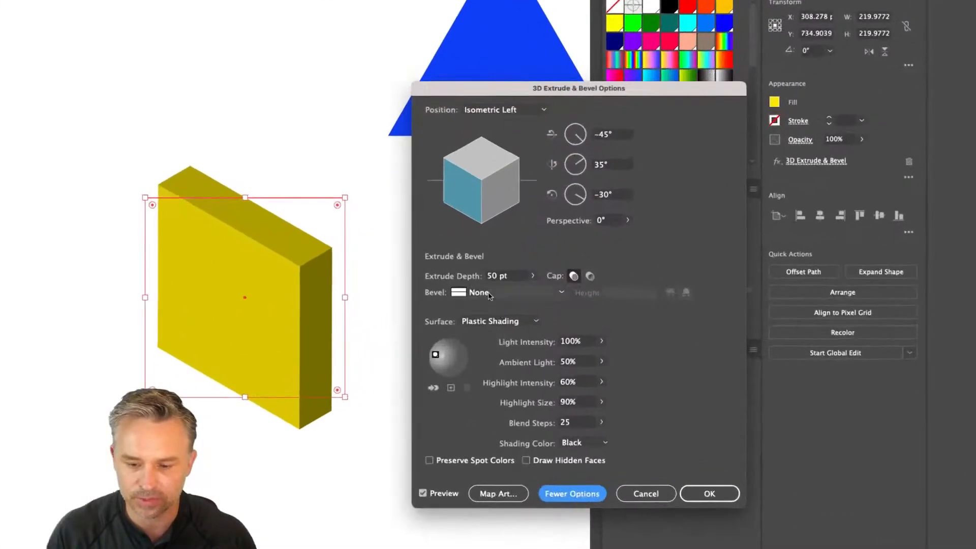
left_click(501, 285)
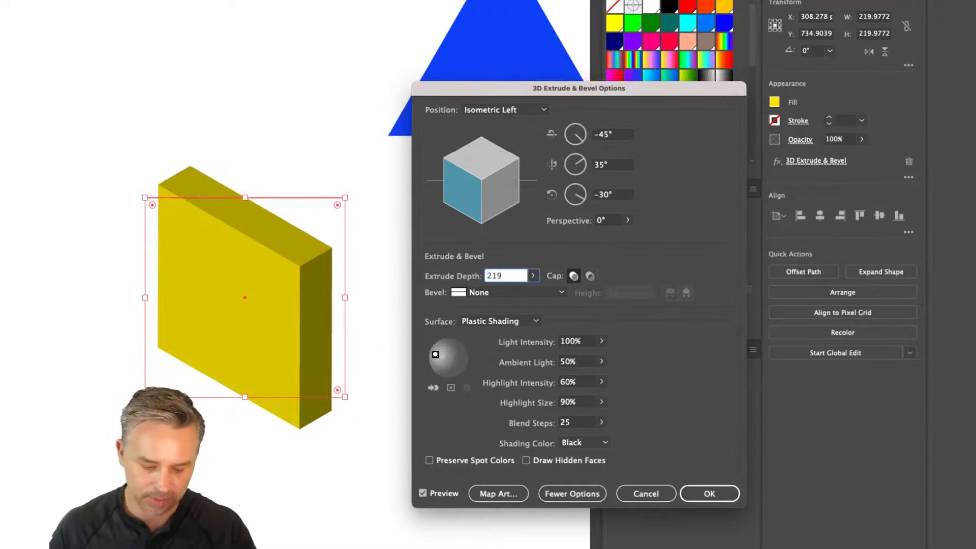
key("Tab")
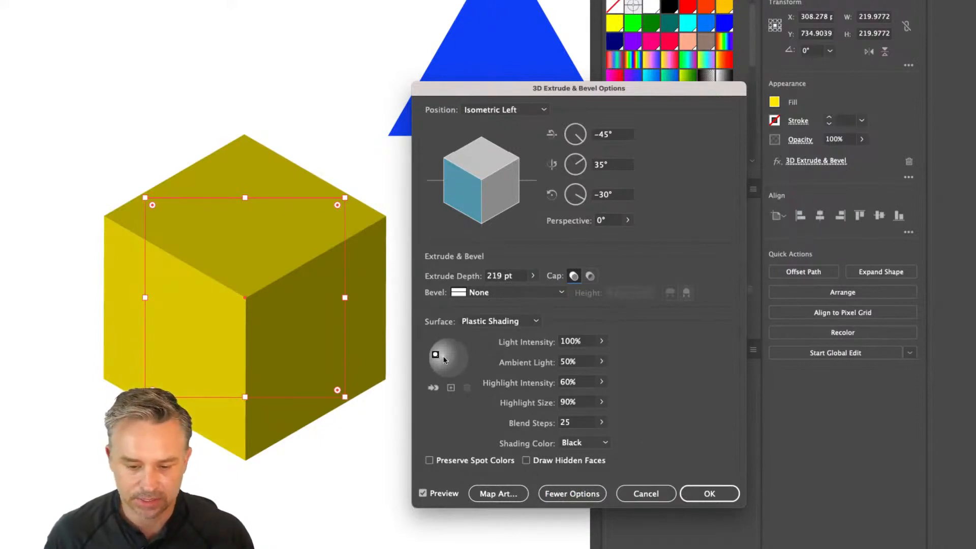
left_click_drag(436, 355, 440, 359)
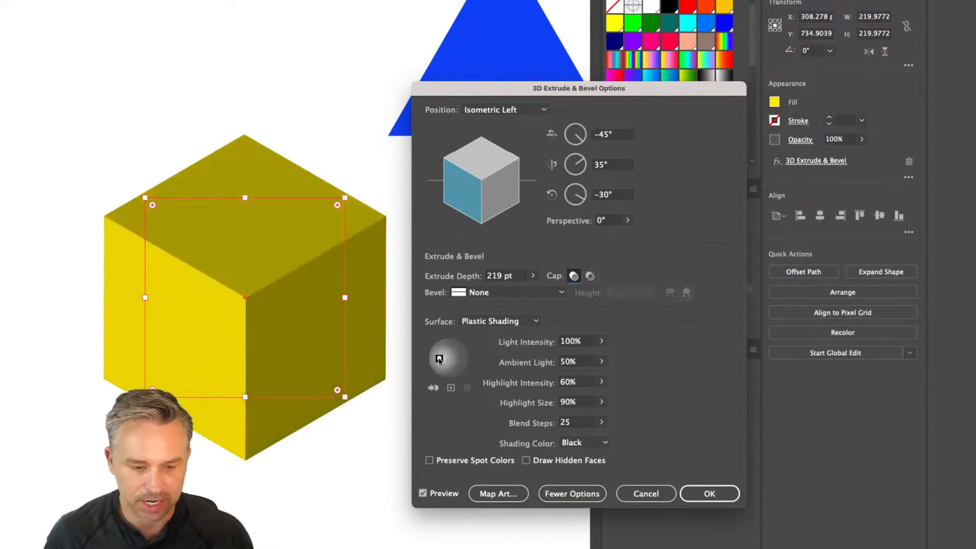
left_click(693, 491)
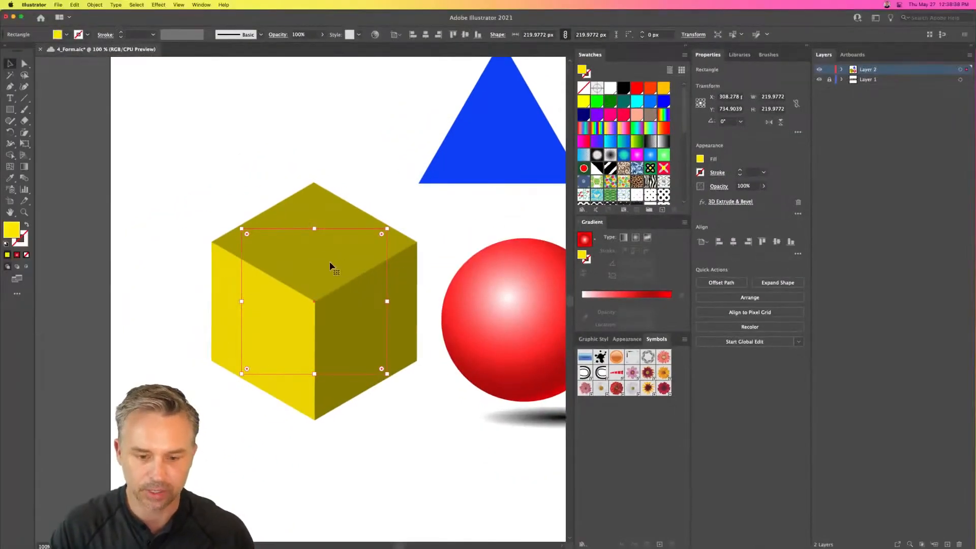
Move the yellow cube down the artboard and place a duplicate directly above it.
left_click_drag(266, 245, 233, 516)
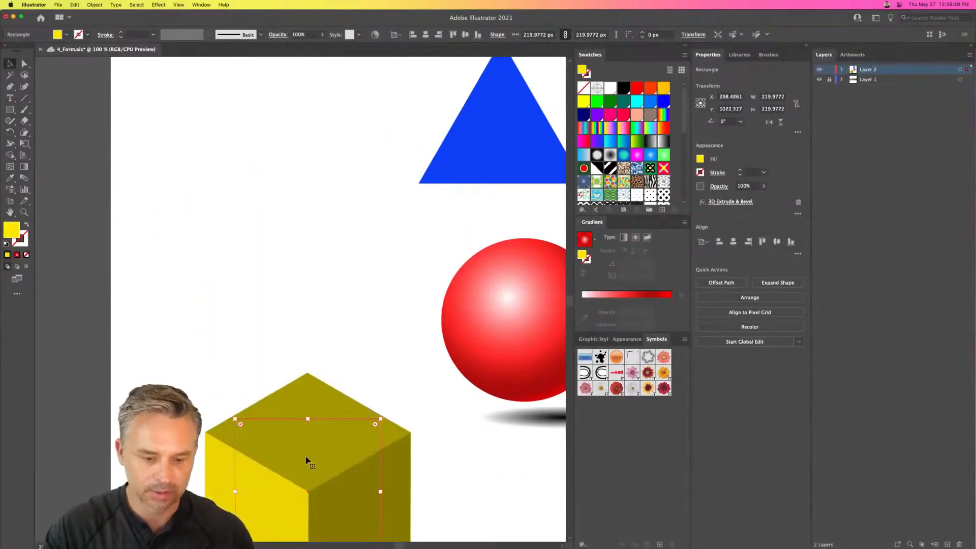
left_click_drag(306, 460, 315, 226)
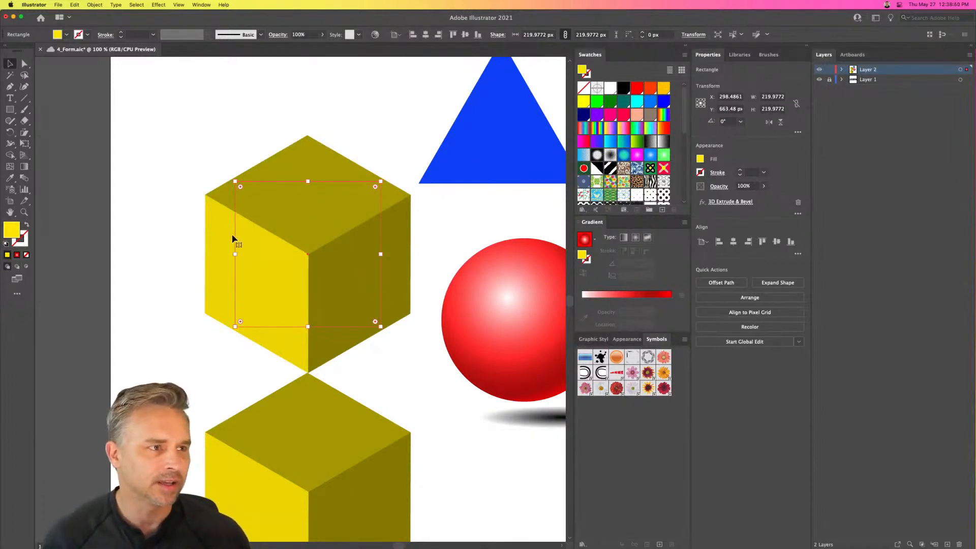
left_click_drag(244, 224, 233, 204)
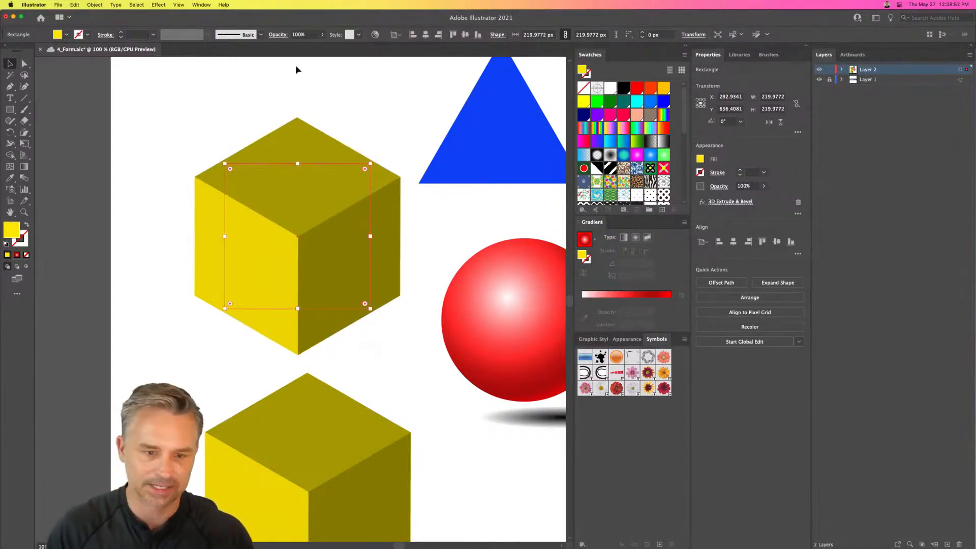
left_click(158, 4)
left_click(162, 5)
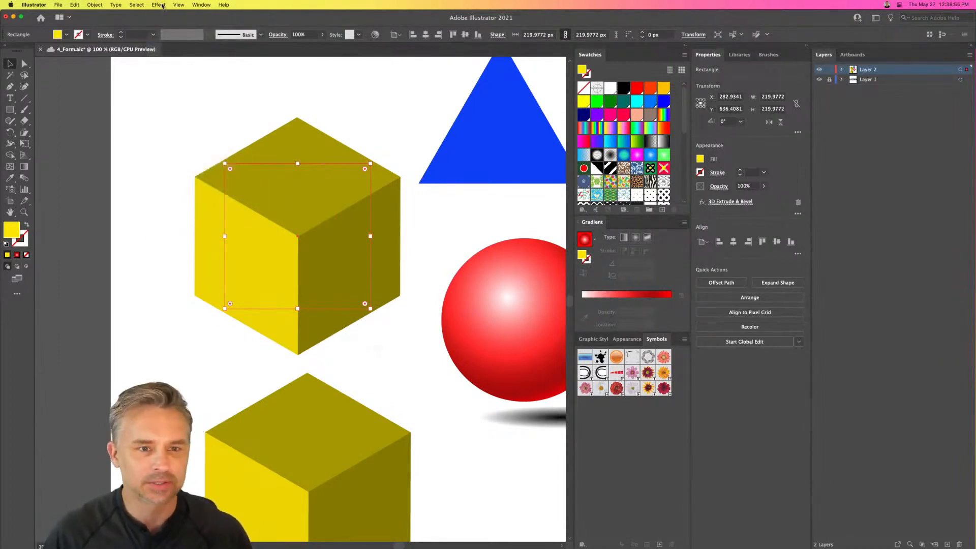
left_click_drag(254, 192, 258, 202)
Reopen the upper cube's 3D Extrude & Bevel settings, try rotating it, and discard the change.
left_click(173, 4)
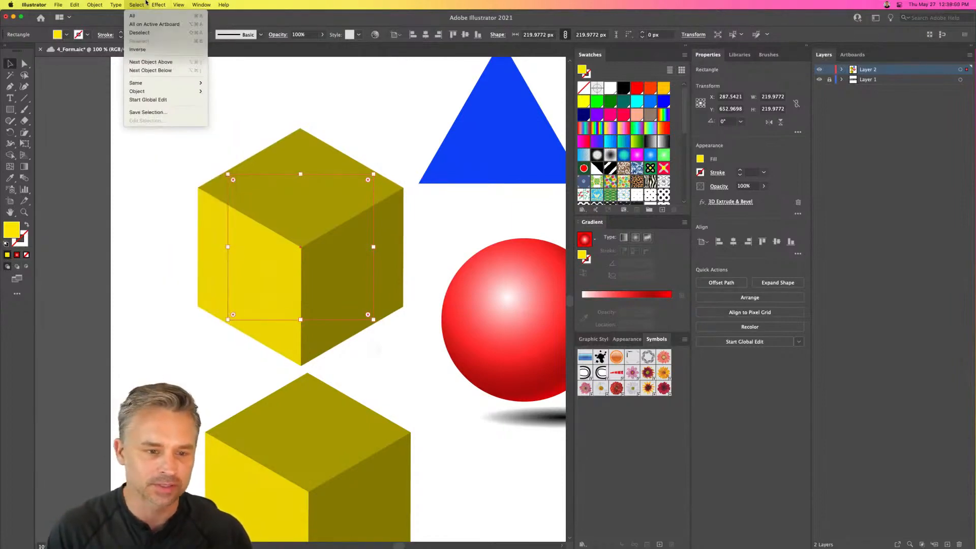
mouse_move(152, 3)
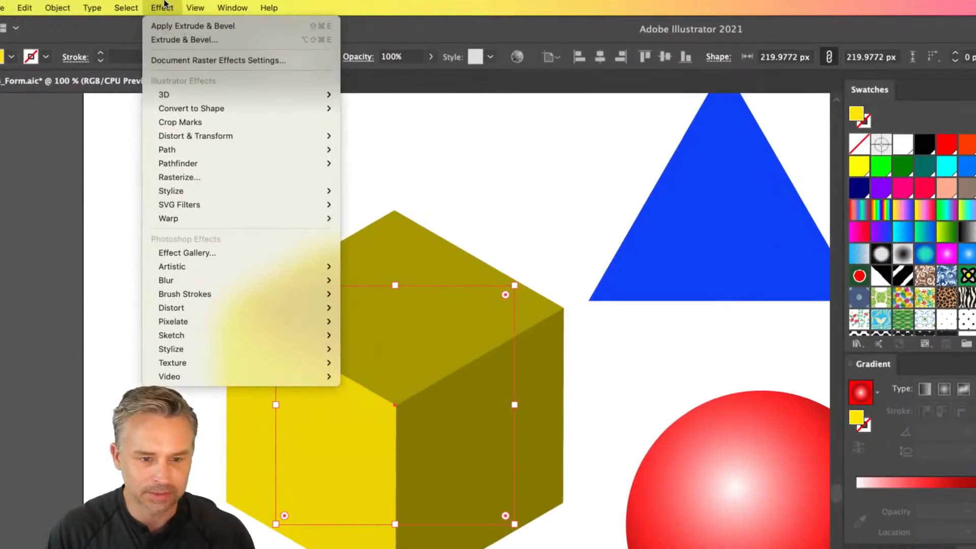
left_click(164, 5)
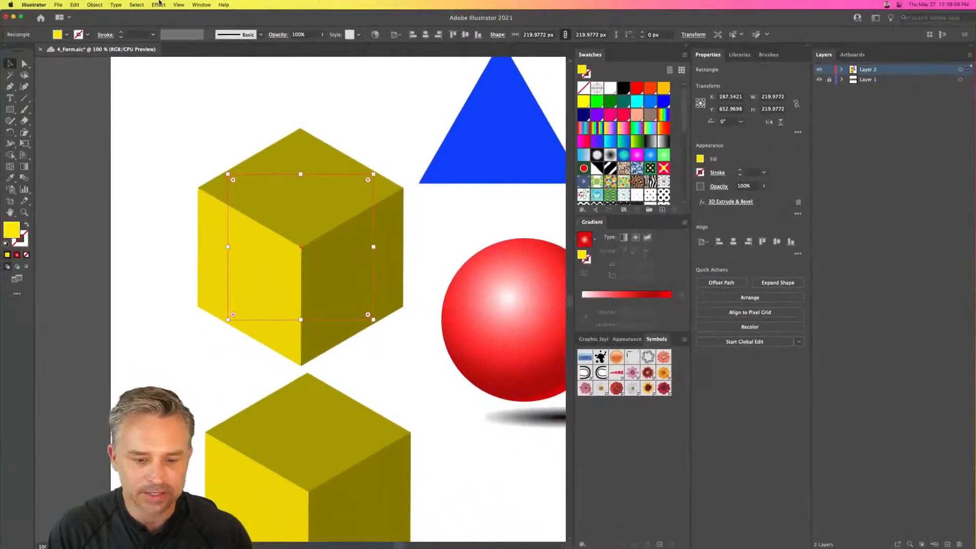
left_click(729, 202)
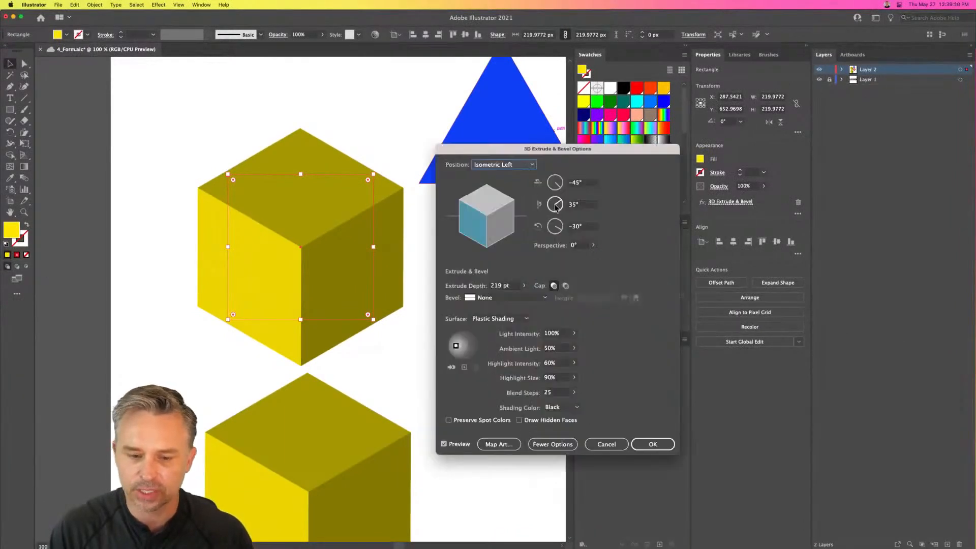
left_click_drag(478, 236, 502, 229)
left_click(605, 445)
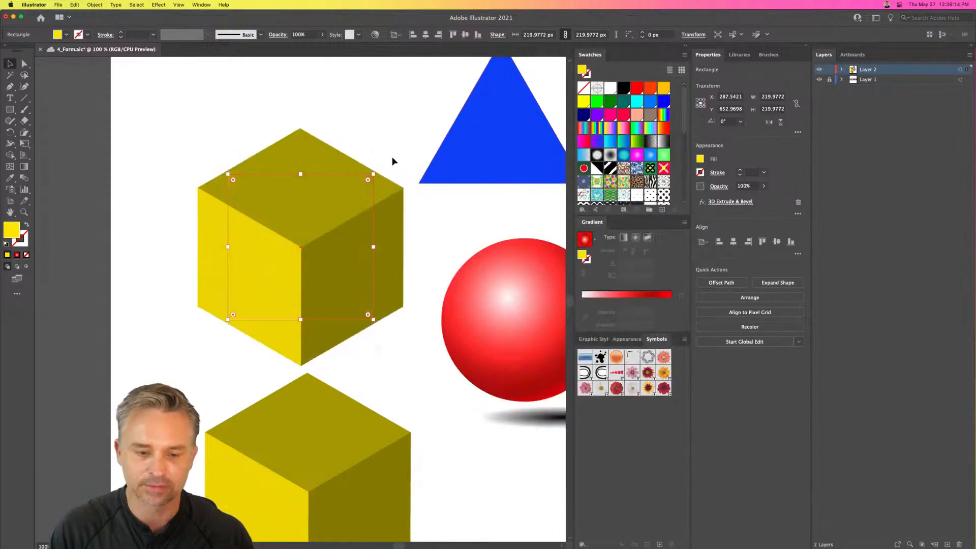
Expand the appearance of the upper yellow cube into editable face shapes.
left_click(108, 5)
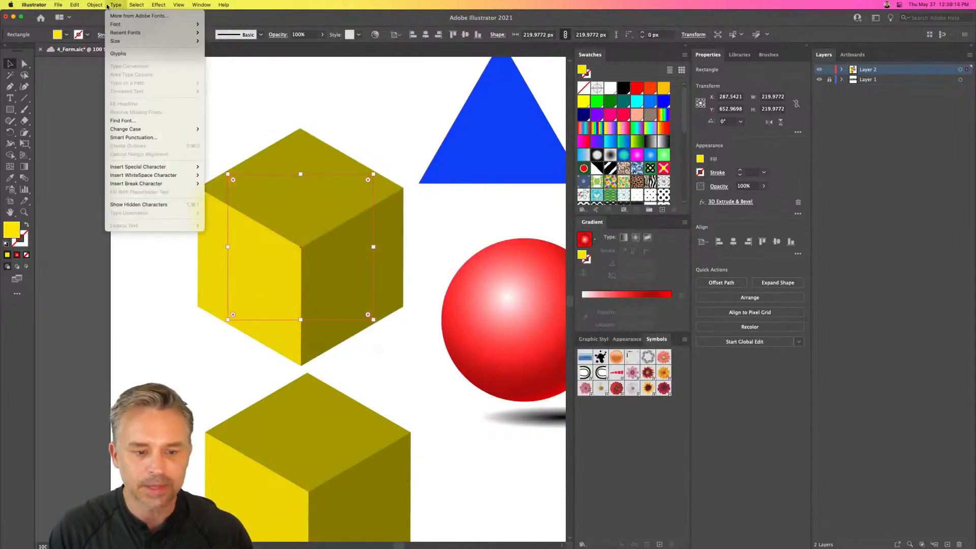
mouse_move(87, 4)
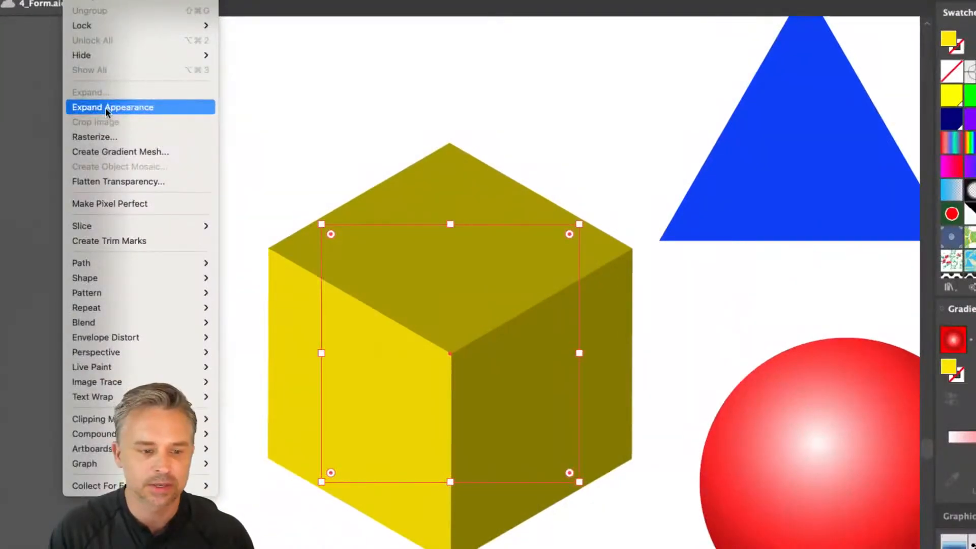
left_click(106, 107)
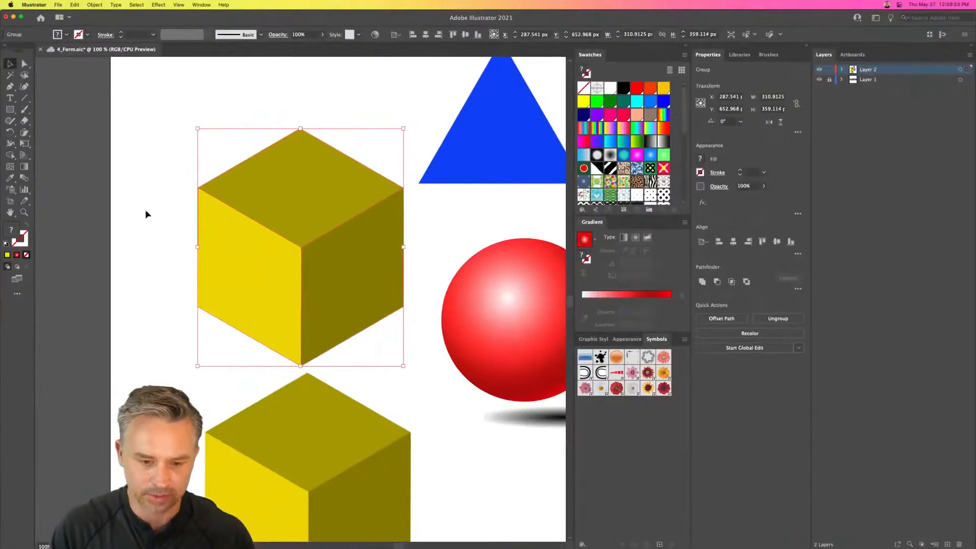
key("super+s")
Show the artwork in outline view to compare the expanded cube's paths with the live-effect cube below.
key("super+y")
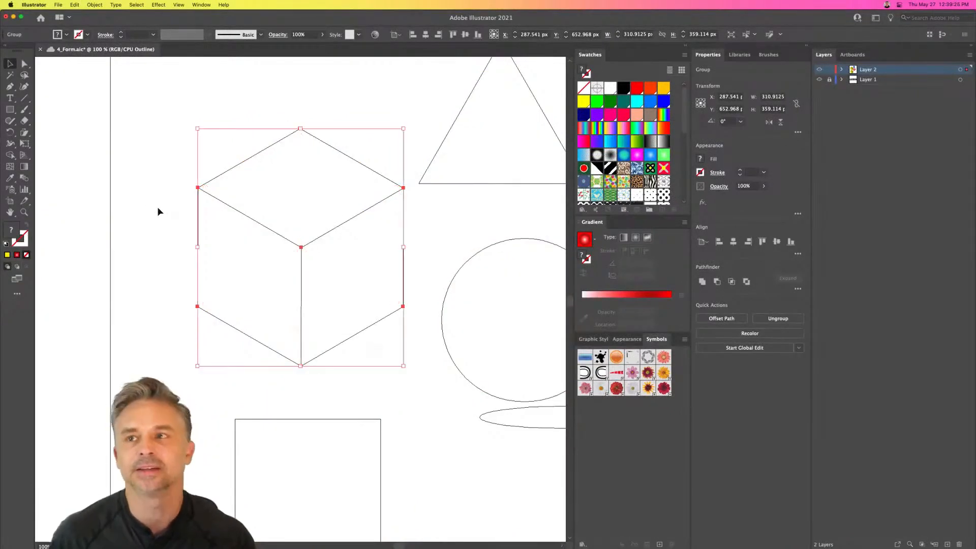
key("a")
key("v")
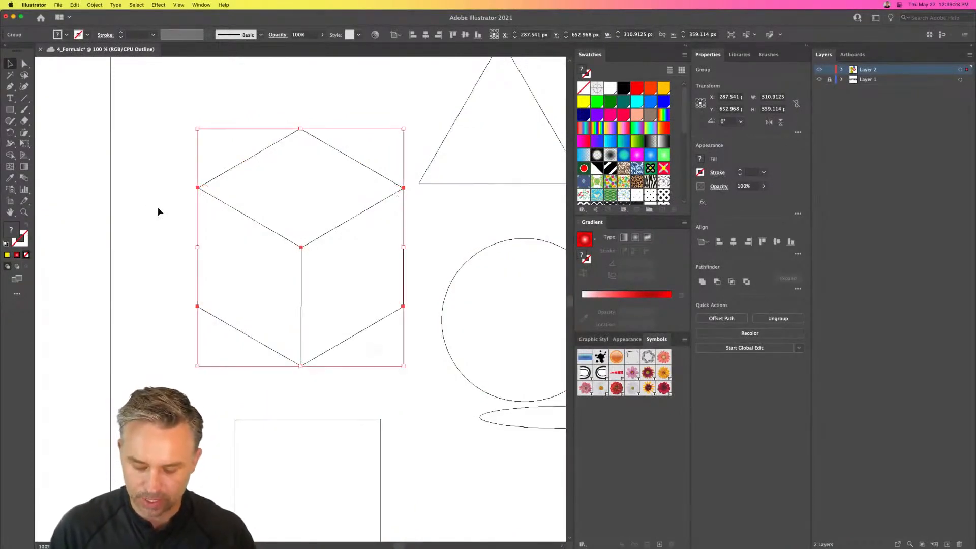
Return to the color preview, ungroup the expanded upper cube and select its bright yellow front face.
key("a")
key("super+y")
key("v")
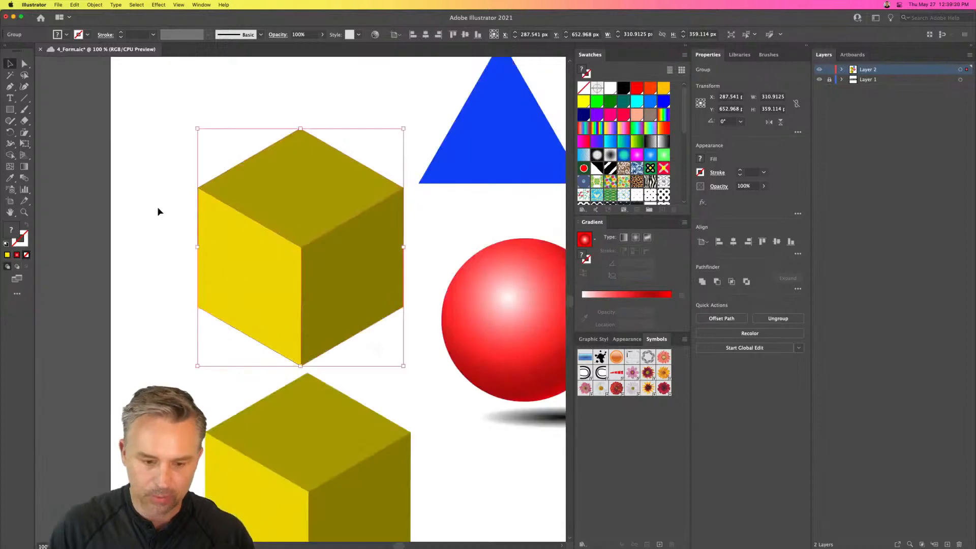
right_click(265, 172)
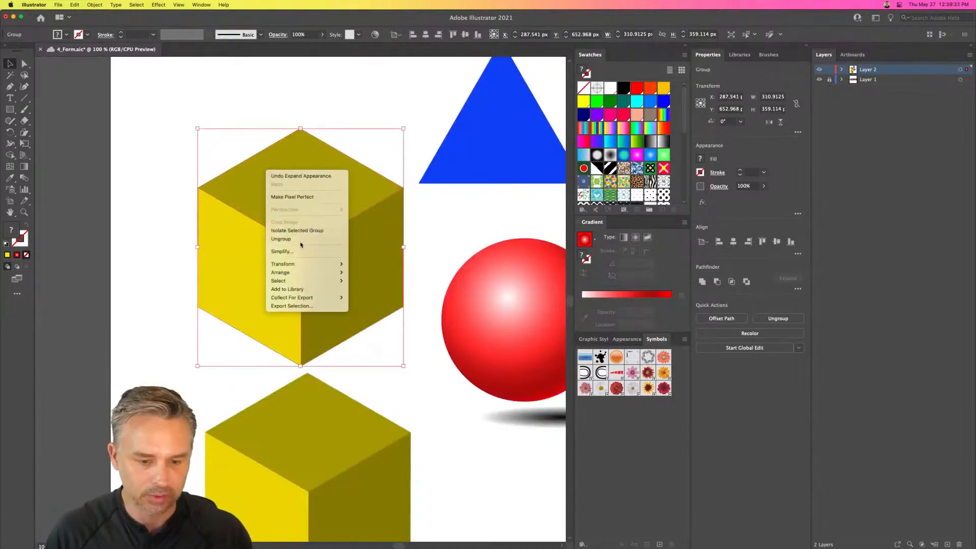
left_click(155, 154)
left_click(322, 188)
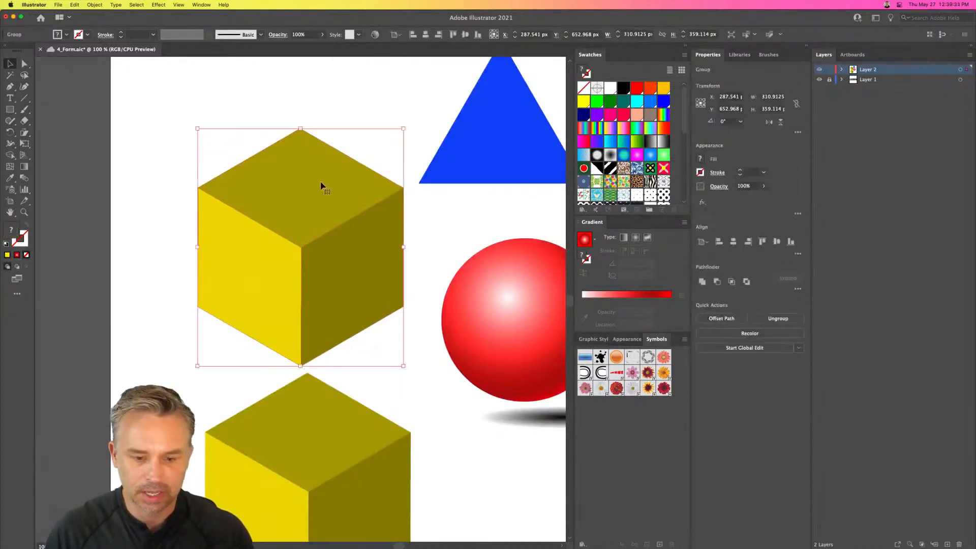
right_click(264, 174)
left_click(279, 244)
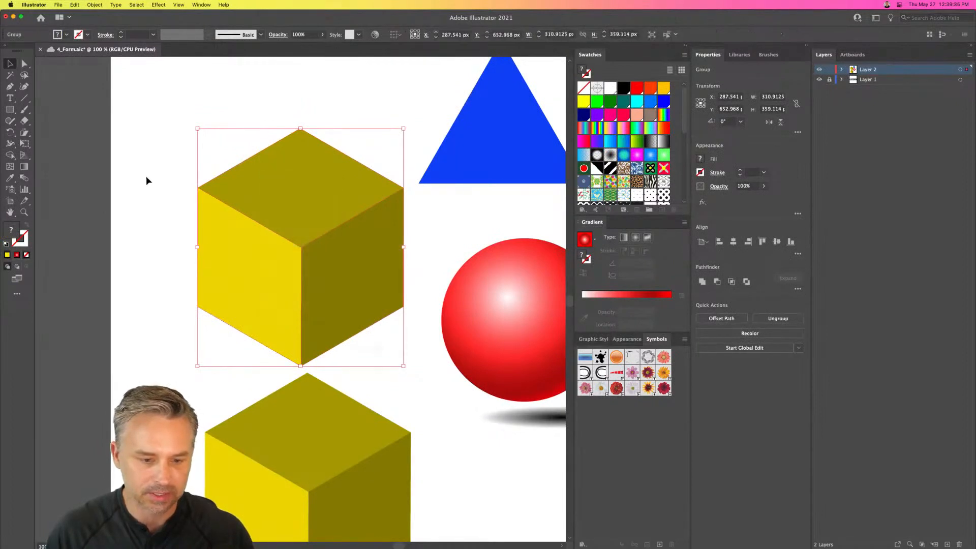
left_click(230, 239)
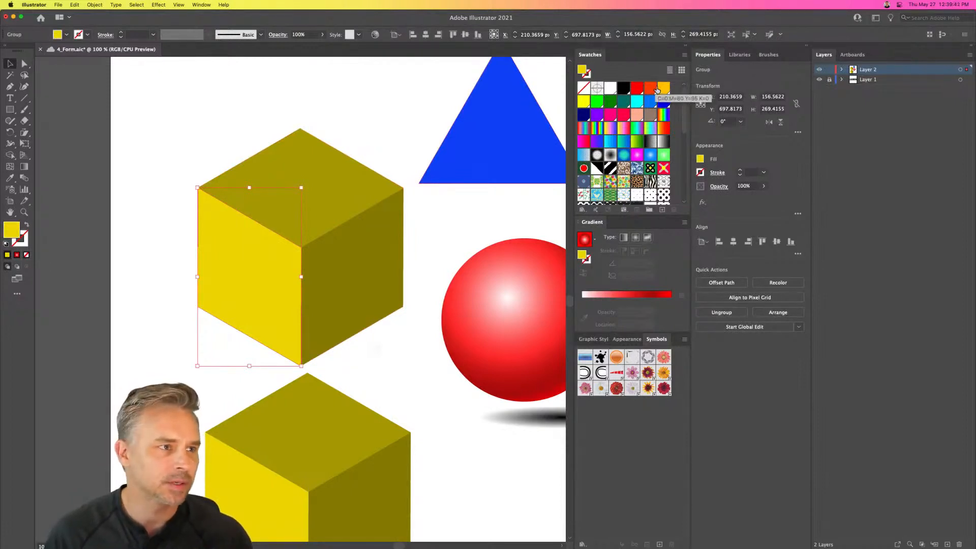
Collapse the swatches and gradient panels and move the lower yellow cube onto the pasteboard left of the artboard.
left_click(681, 46)
left_click(465, 235)
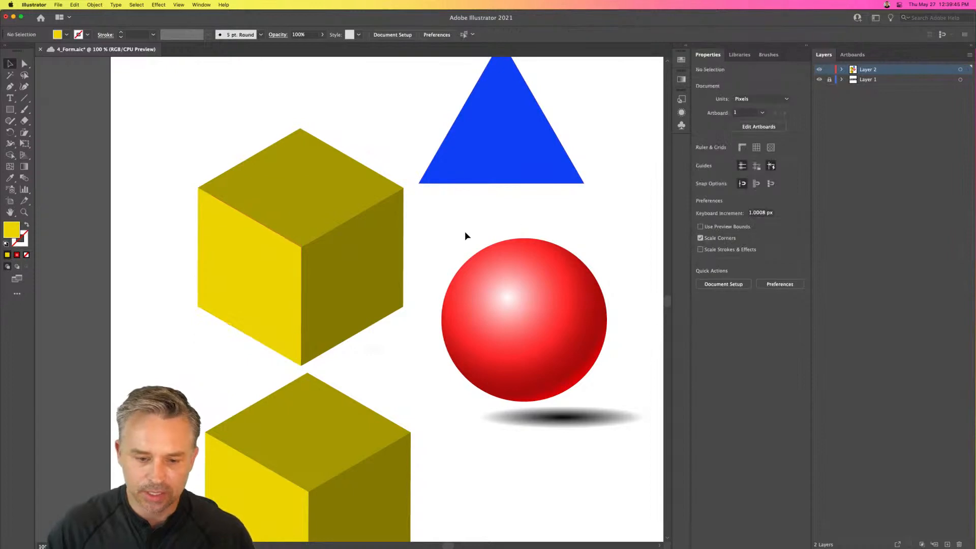
key("super+minus")
key("super+minus")
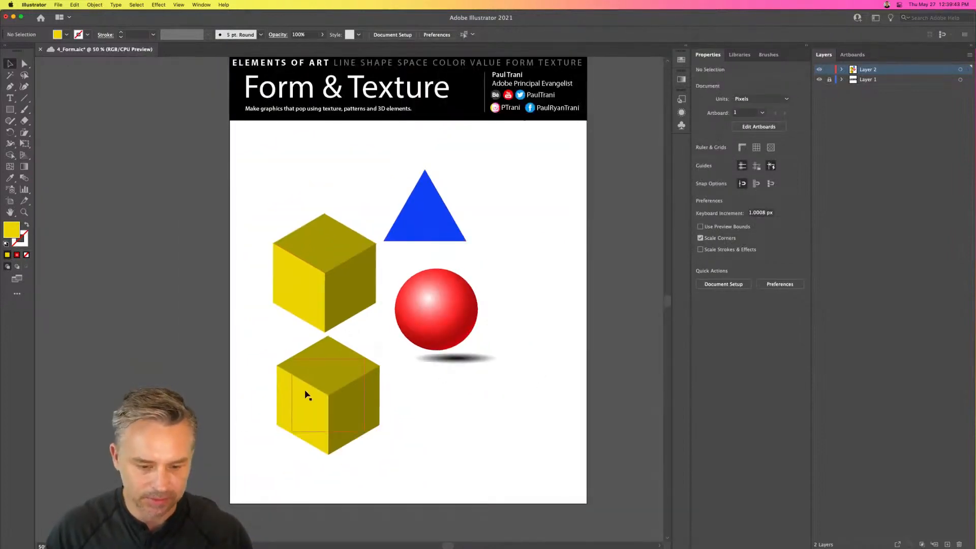
left_click_drag(304, 390, 127, 270)
Shift the blue triangle slightly up and to the right on the artboard.
left_click_drag(430, 218, 442, 212)
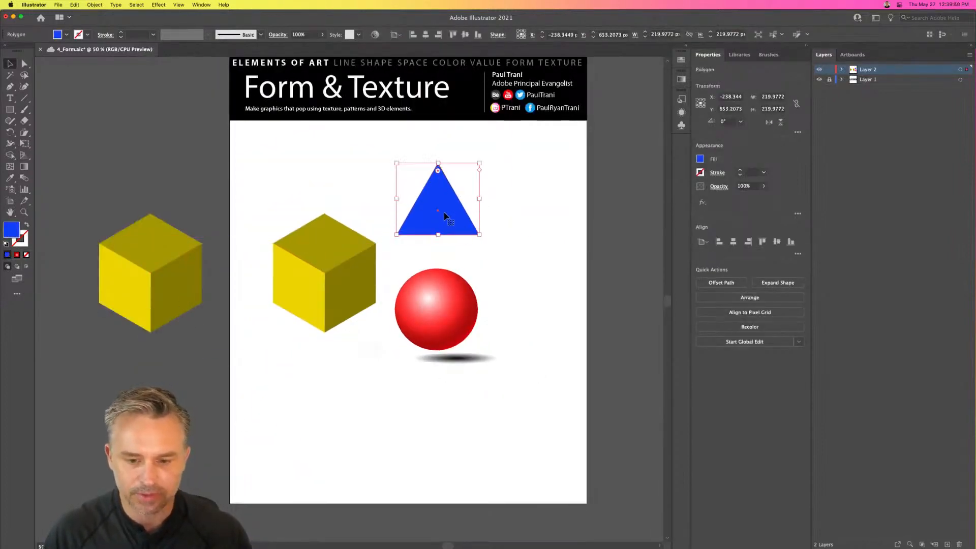
left_click(179, 5)
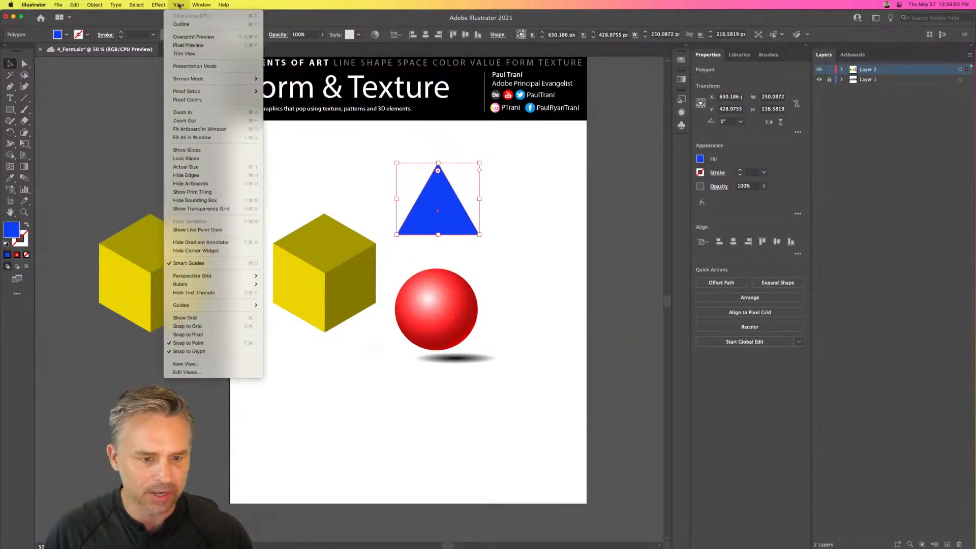
mouse_move(165, 6)
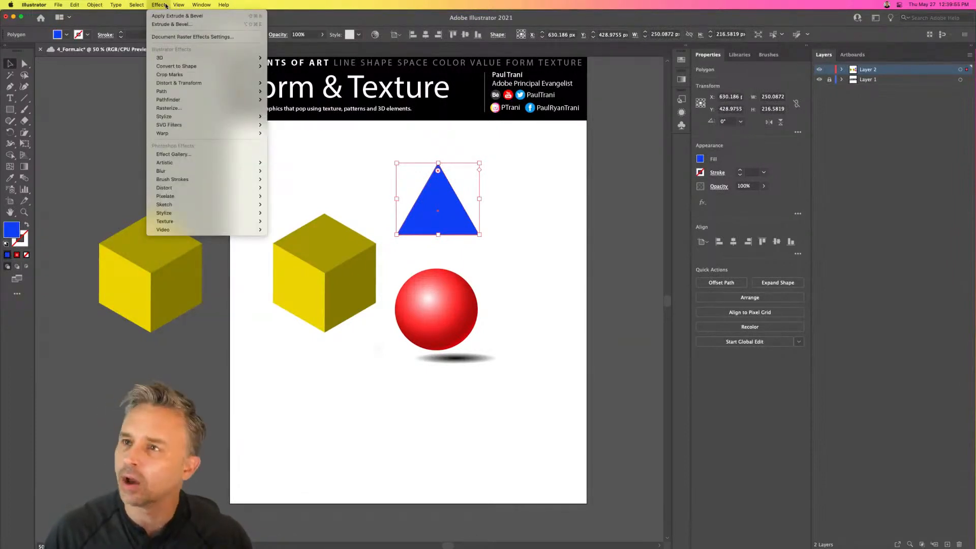
left_click(166, 5)
Move the red sphere and its shadow to the pasteboard right of the artboard, leaving a copy of the sphere alone below the triangle.
left_click_drag(439, 298, 432, 276)
key("super+z")
left_click(448, 359, "shift")
key("super+shift+a")
left_click_drag(440, 285, 448, 320)
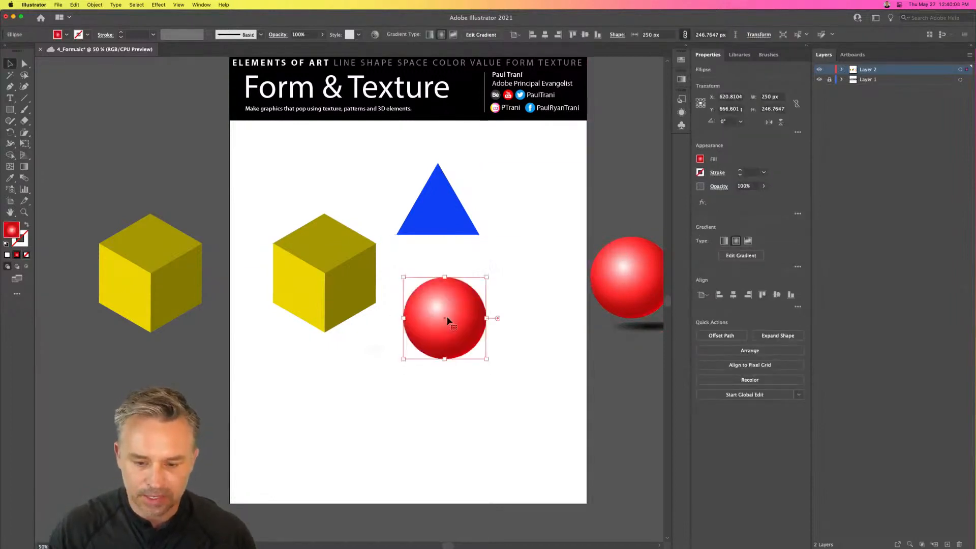
Delete the right anchor point of the red circle below the triangle to leave its left half.
key("super+equal")
left_click_drag(315, 219, 392, 228)
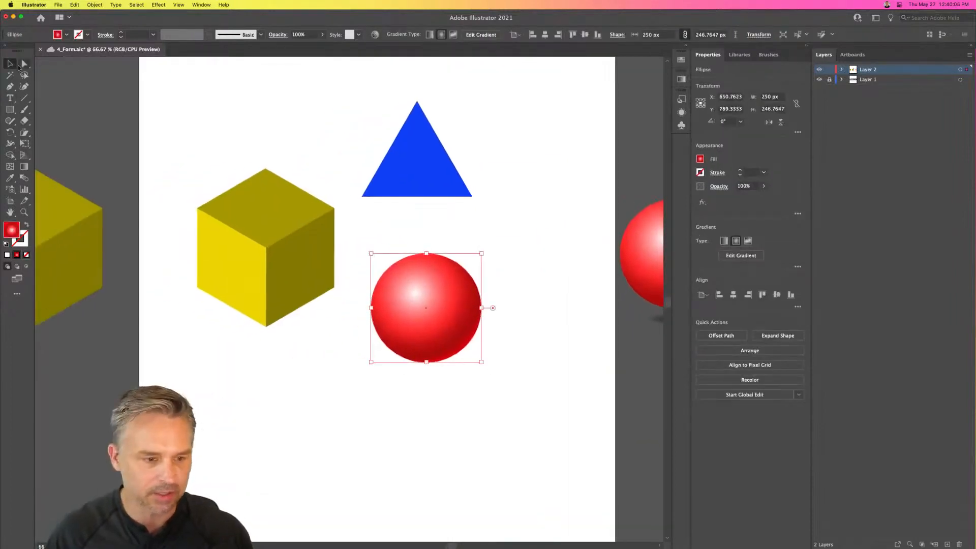
left_click(23, 65)
left_click_drag(478, 360, 476, 360)
key("Delete")
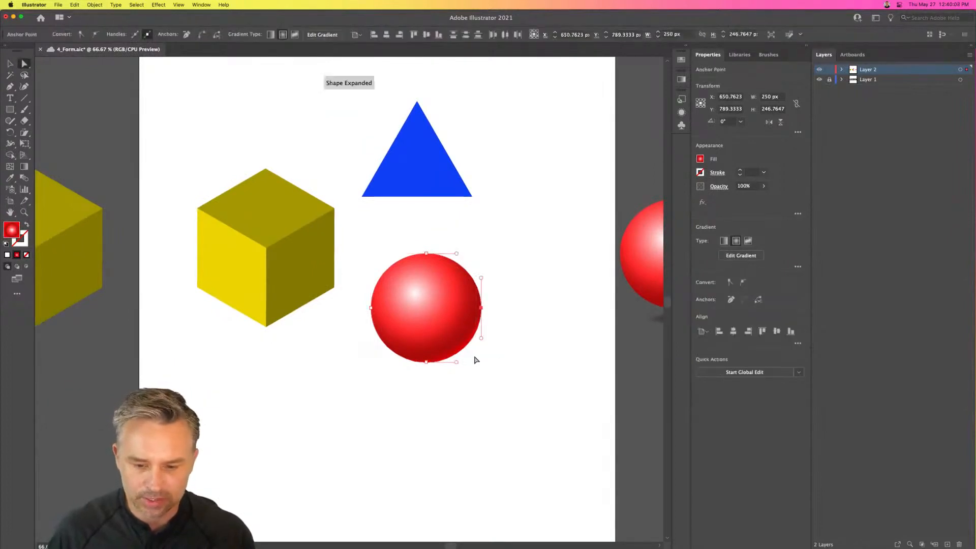
left_click(10, 63)
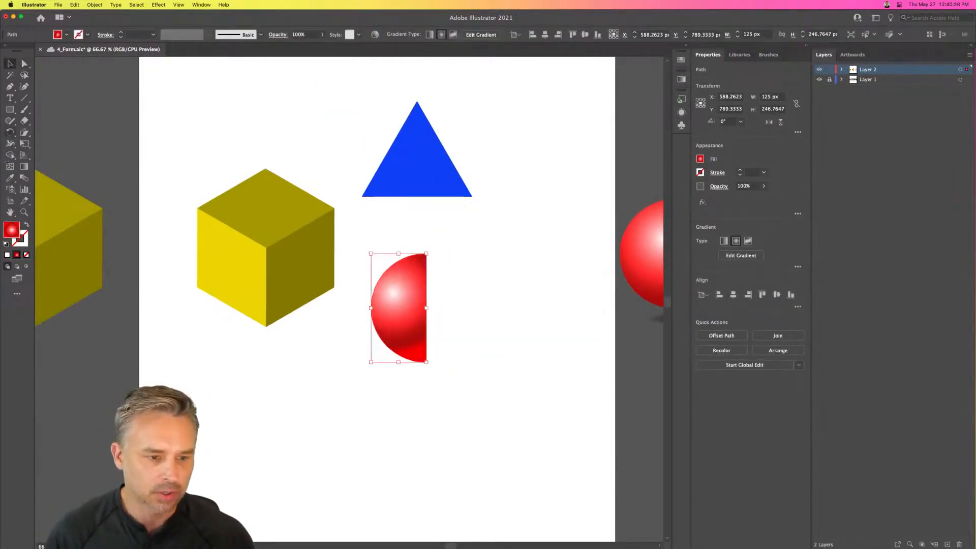
Swap the half circle's fill and stroke to leave it unfilled, and make its 1 pt stroke solid red.
left_click(27, 226)
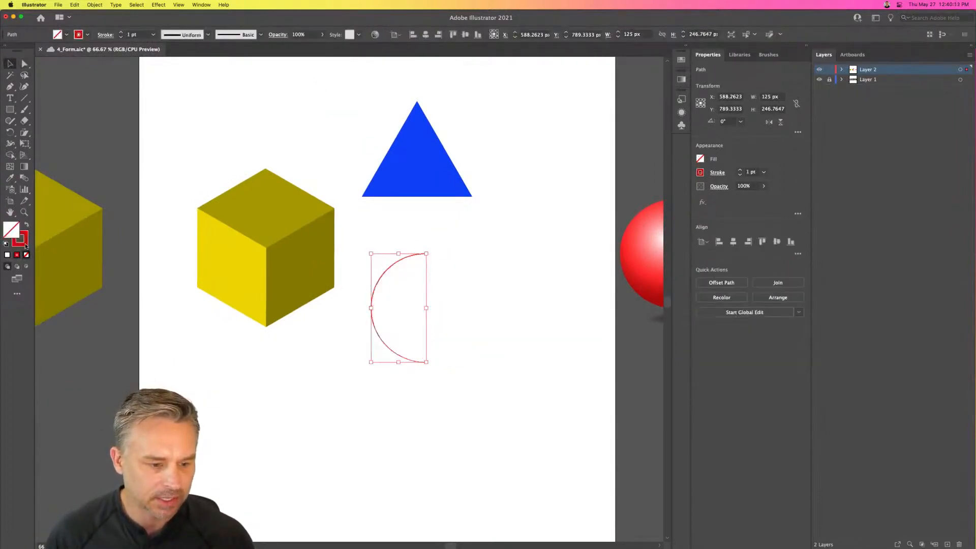
left_click(23, 242)
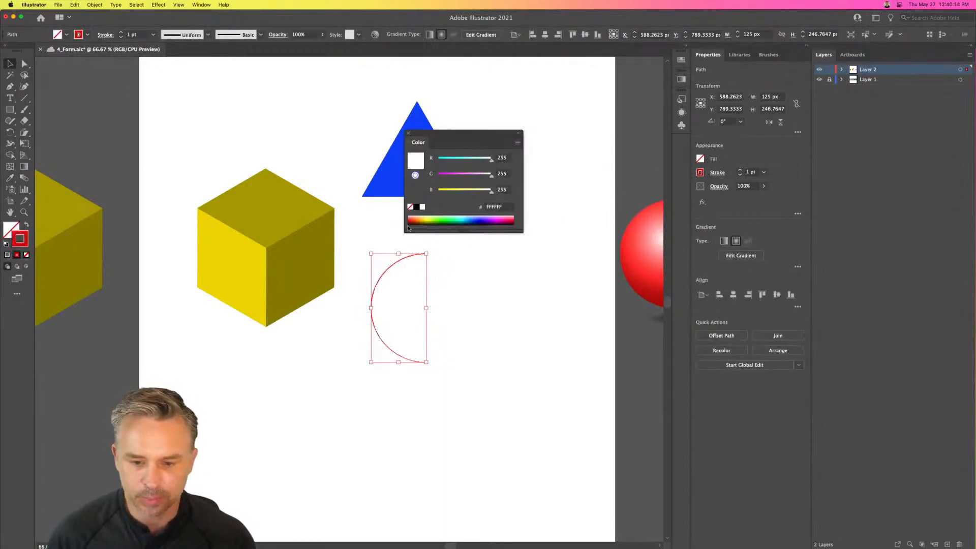
left_click(701, 173)
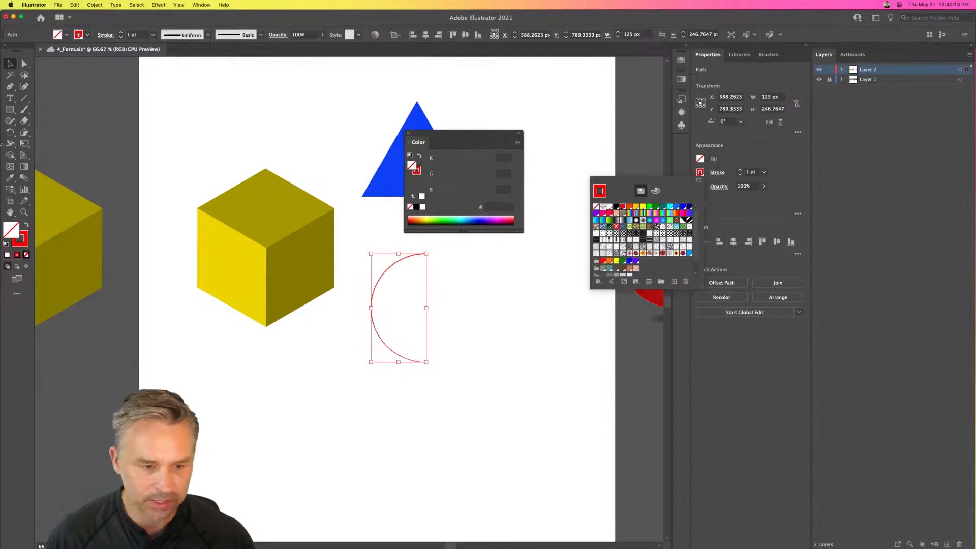
left_click(448, 140)
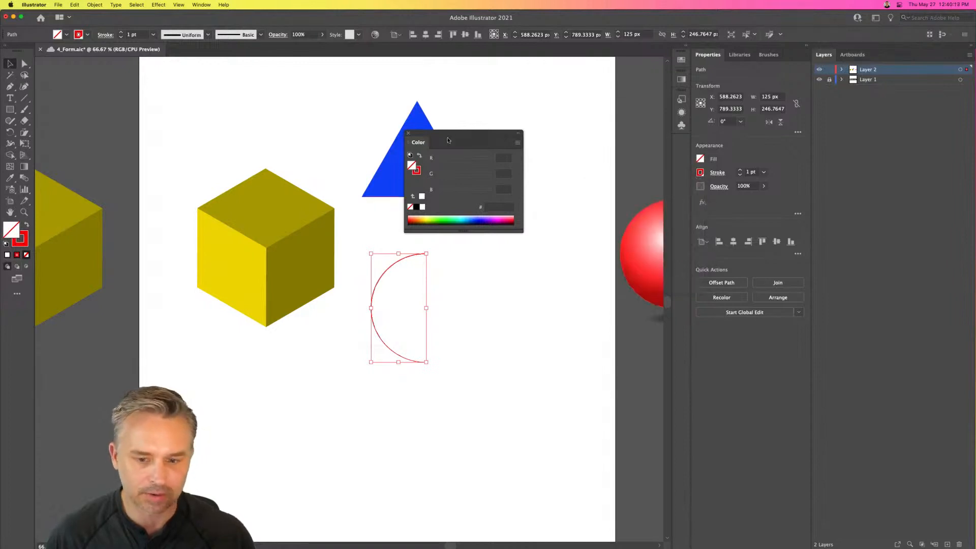
left_click(409, 135)
Bring the original gradient sphere beside the half-circle outline for comparison and move it back to the artboard's right edge.
left_click(601, 211)
left_click_drag(629, 246, 498, 236)
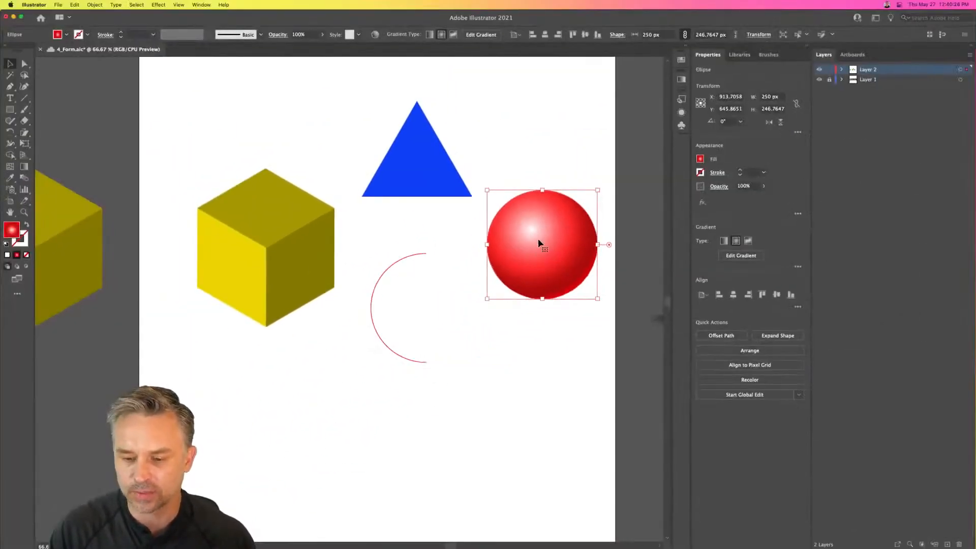
left_click_drag(584, 234, 799, 259)
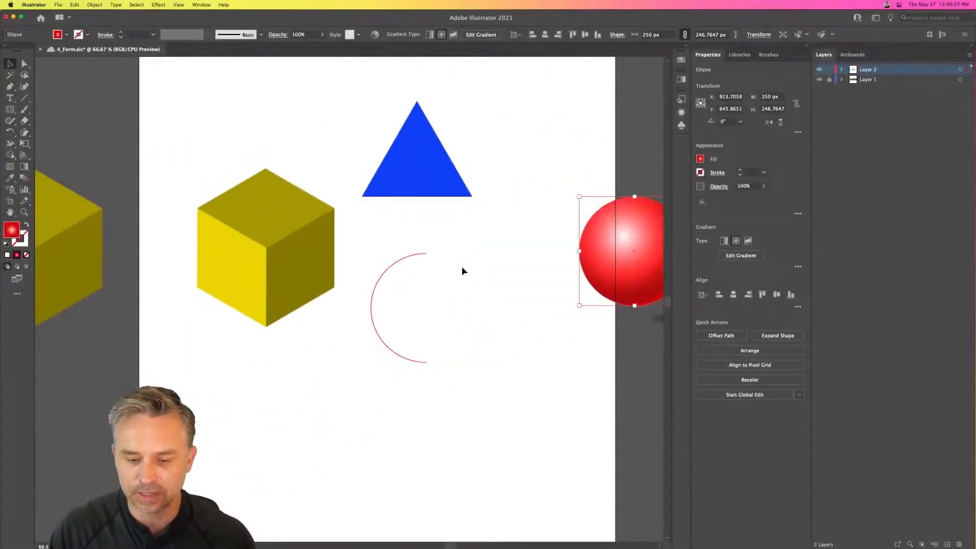
Apply a 3D Revolve effect to the half-circle path, revolving 360° from the Right Edge to form a sphere.
left_click(394, 264)
left_click(158, 4)
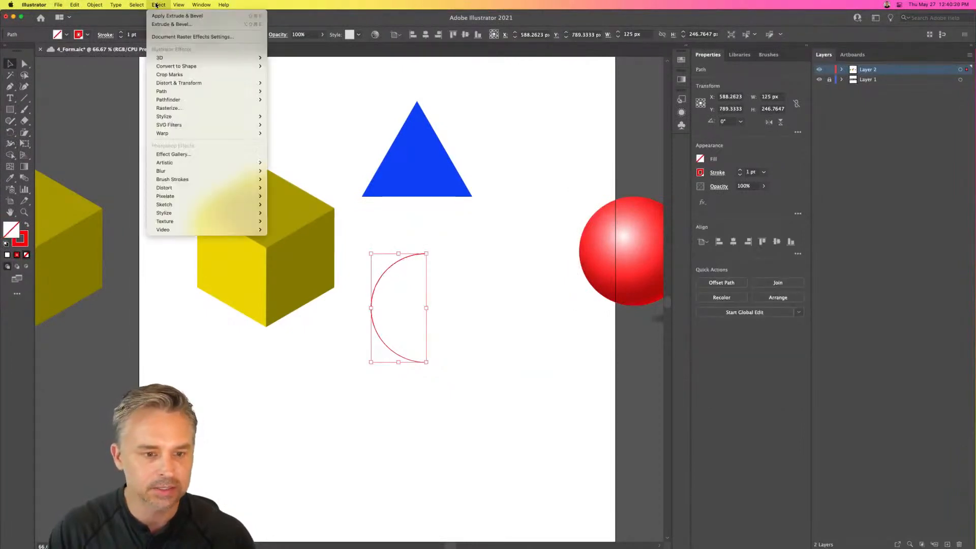
mouse_move(160, 58)
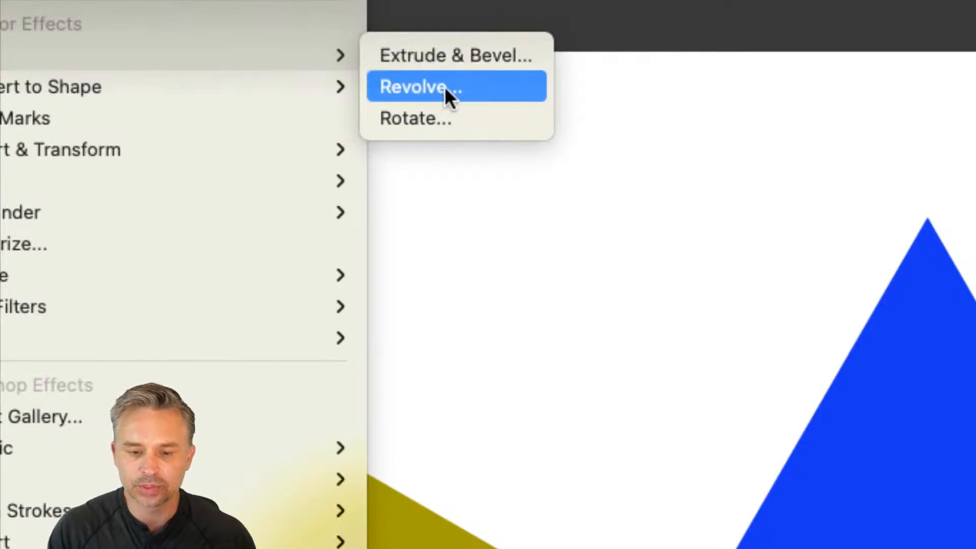
left_click(445, 91)
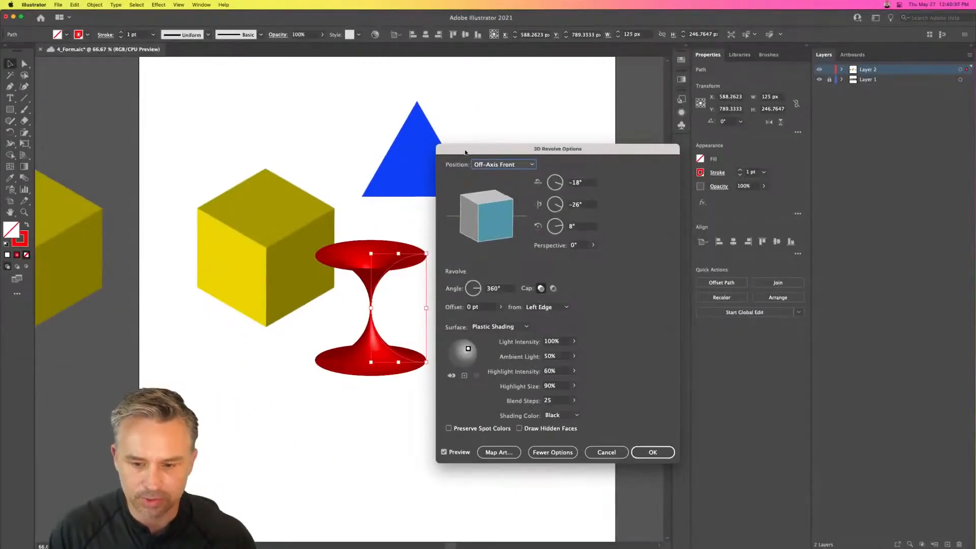
left_click_drag(465, 152, 536, 147)
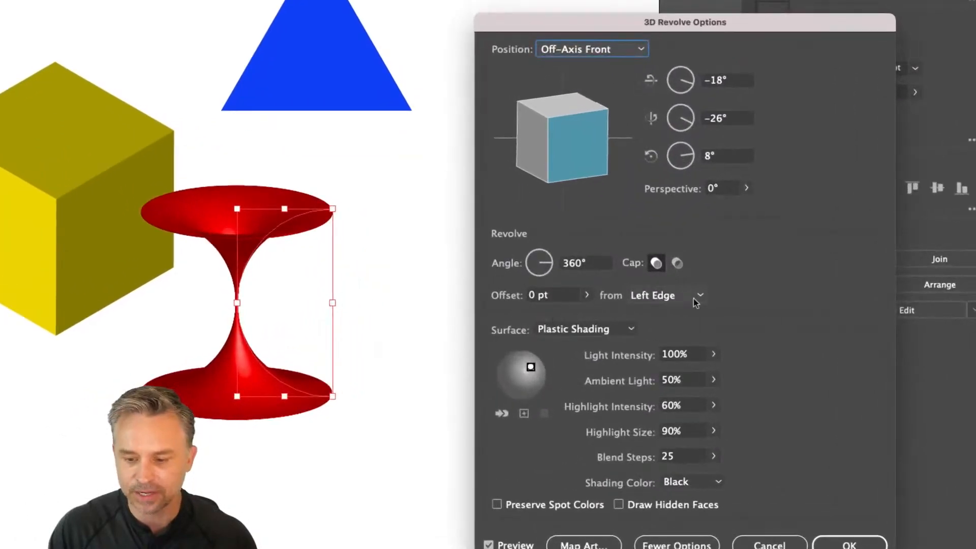
left_click(693, 298)
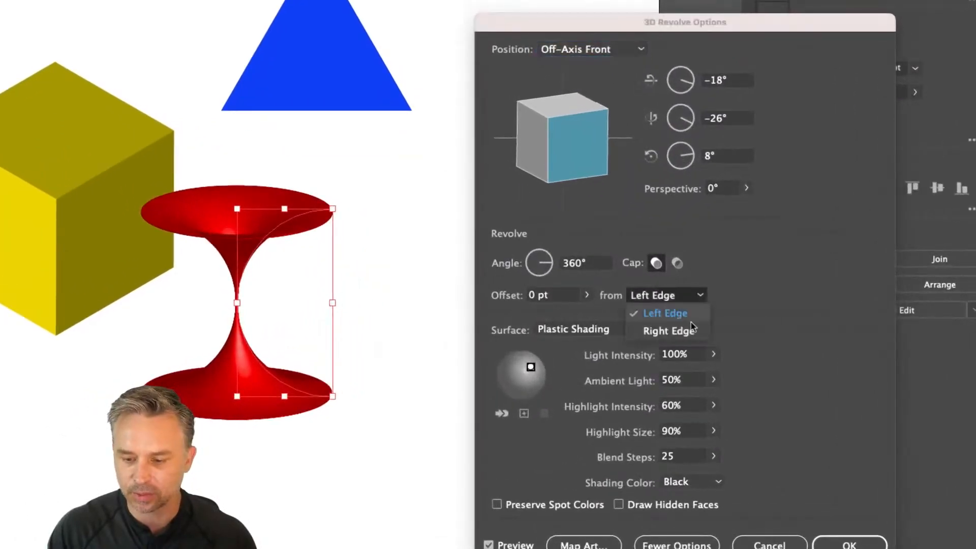
left_click(689, 332)
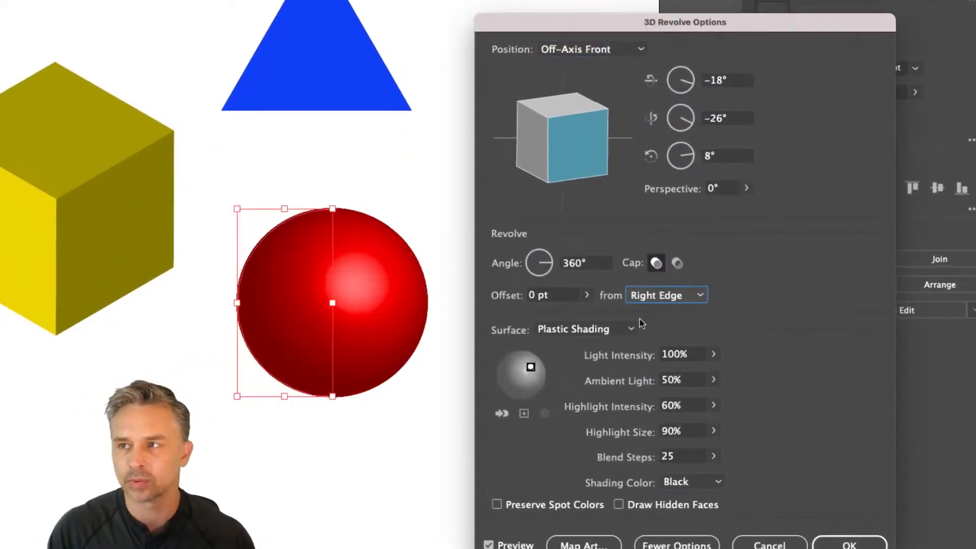
Move the revolve light source so the highlight falls on the sphere's upper left.
left_click_drag(531, 367, 511, 363)
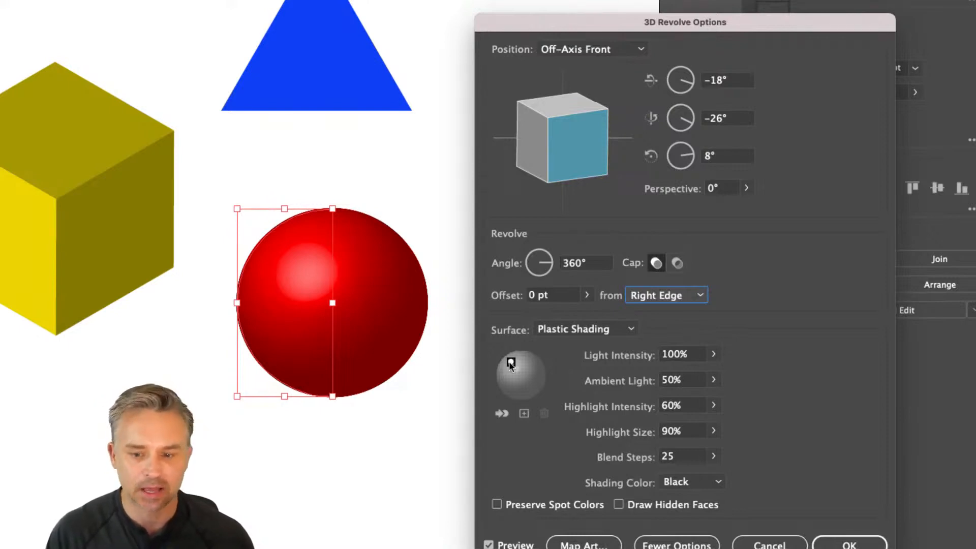
left_click_drag(510, 363, 512, 366)
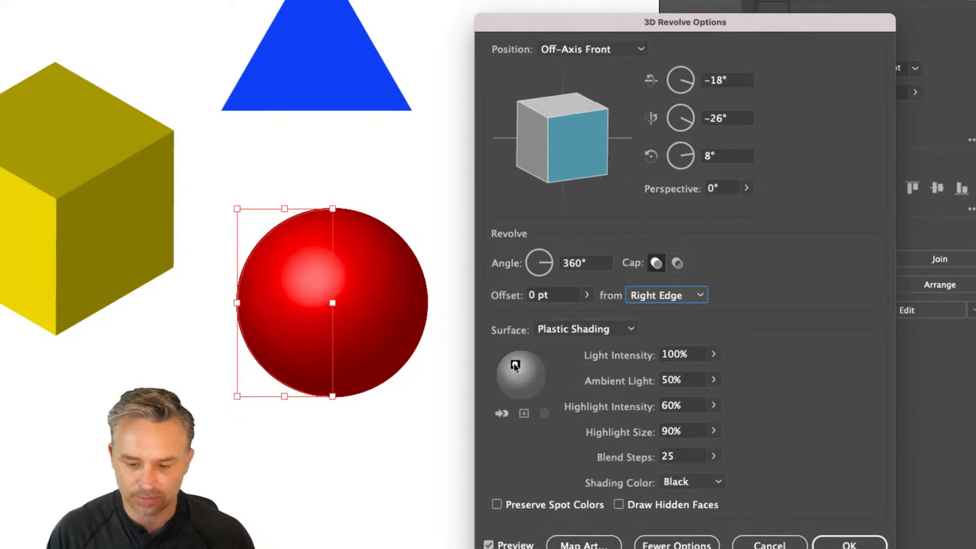
left_click(714, 354)
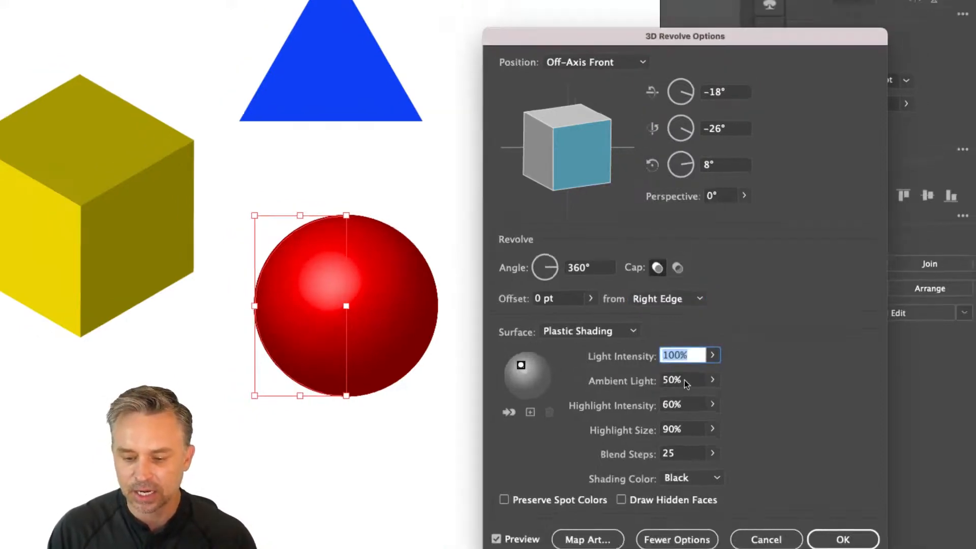
Try Diffuse Shading on the revolved sphere's surface and switch back to Plastic Shading.
left_click(599, 329)
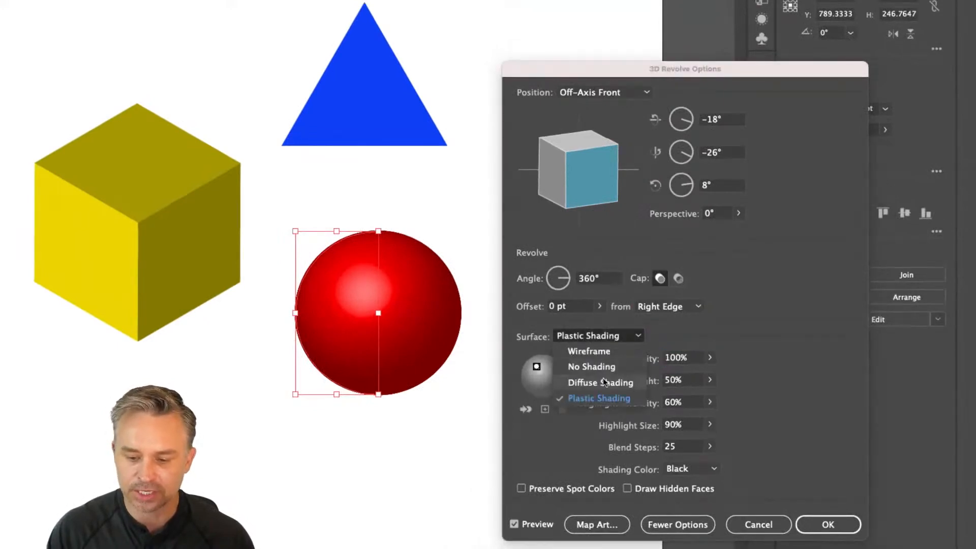
left_click(603, 381)
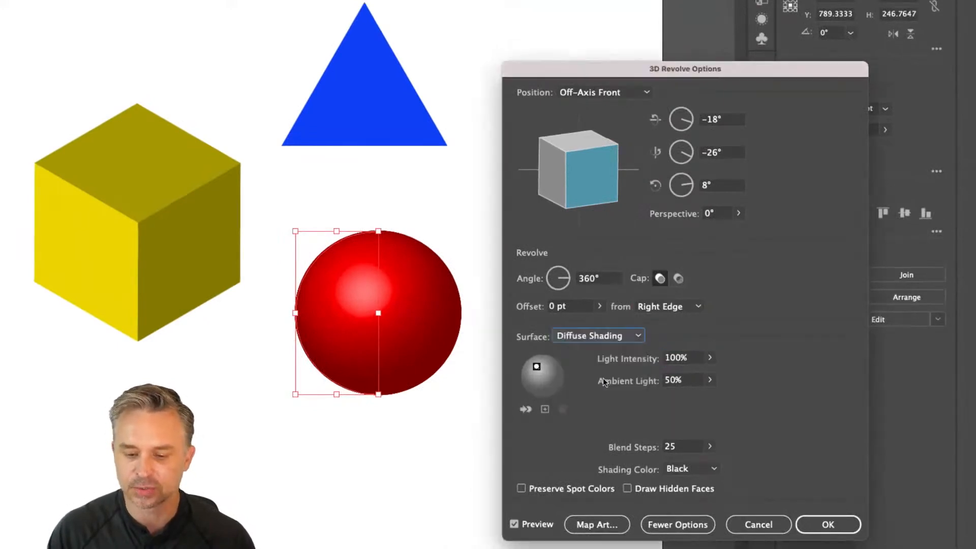
left_click(613, 331)
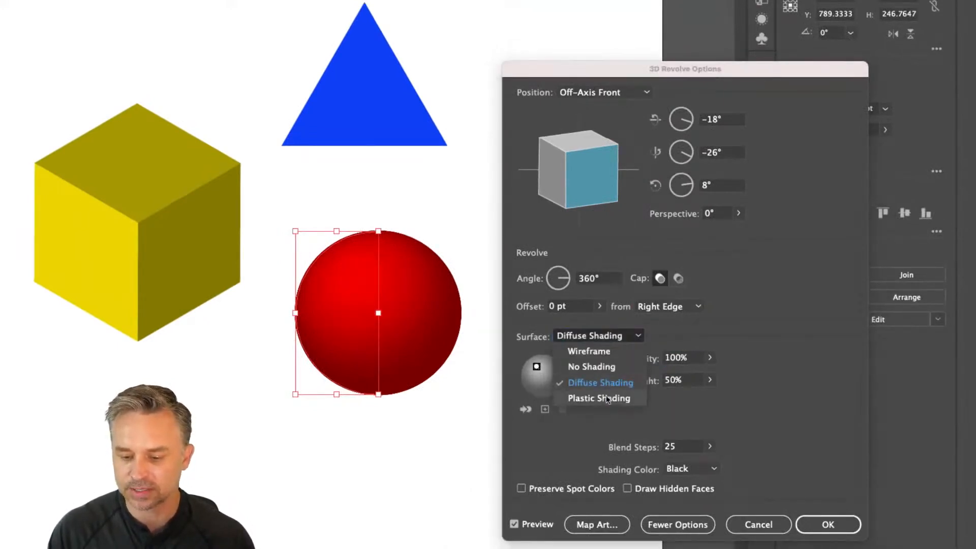
left_click(604, 397)
Raise the revolved sphere's Highlight Intensity to 100%.
left_click(710, 402)
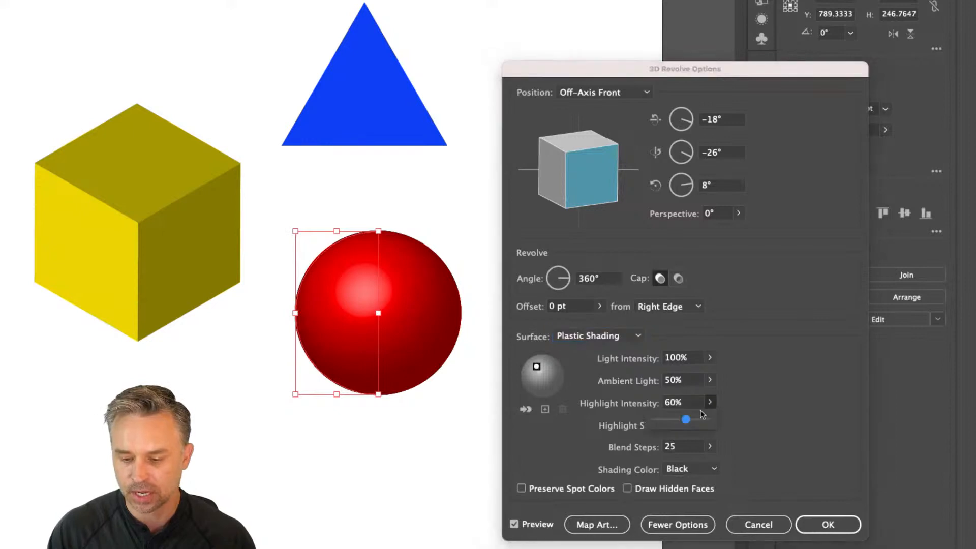
left_click_drag(699, 420, 716, 423)
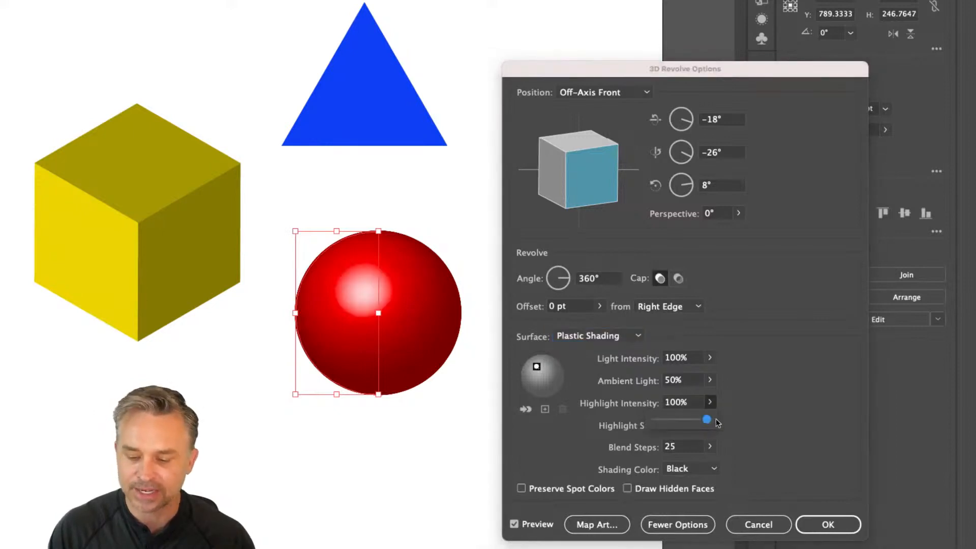
left_click(752, 407)
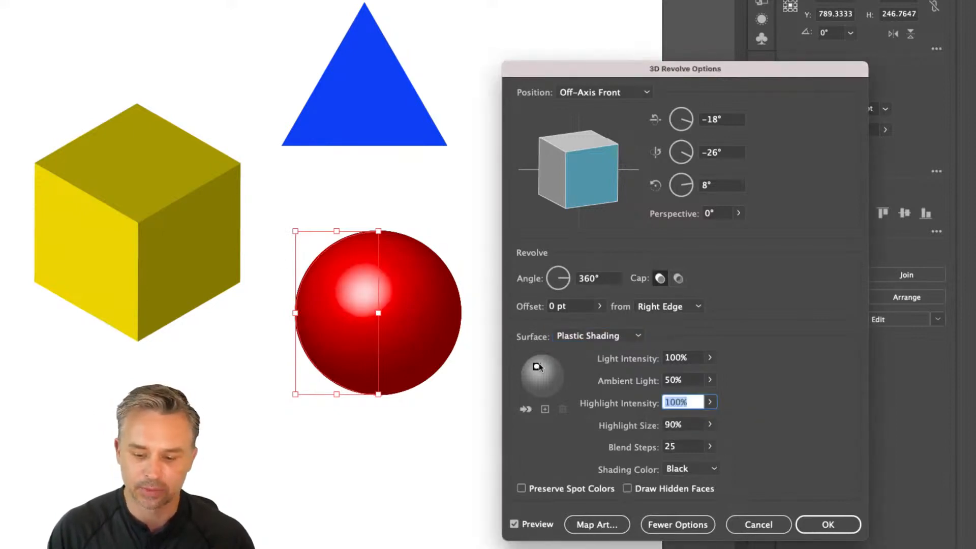
Shift the revolved sphere's light source further toward its upper left and apply the revolve settings.
left_click_drag(535, 364, 534, 365)
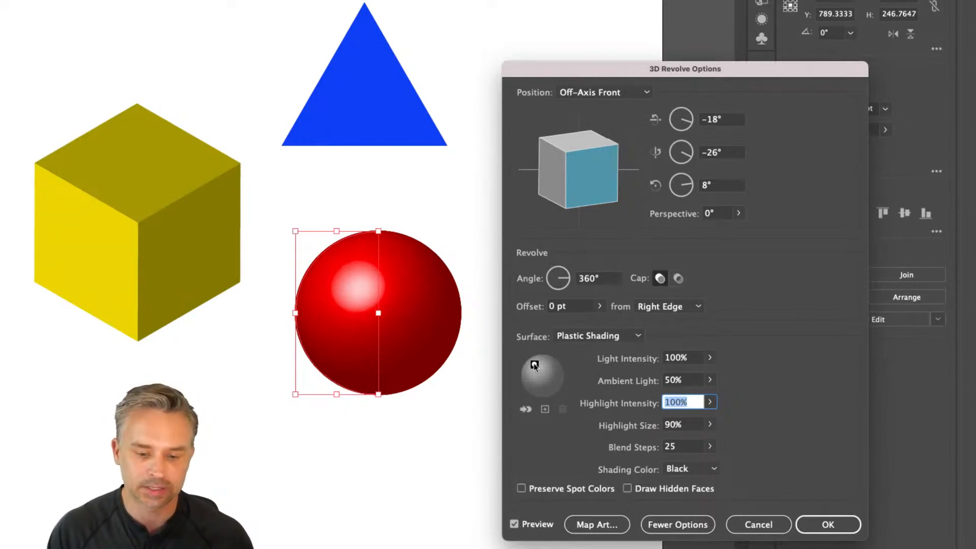
left_click_drag(533, 365, 529, 362)
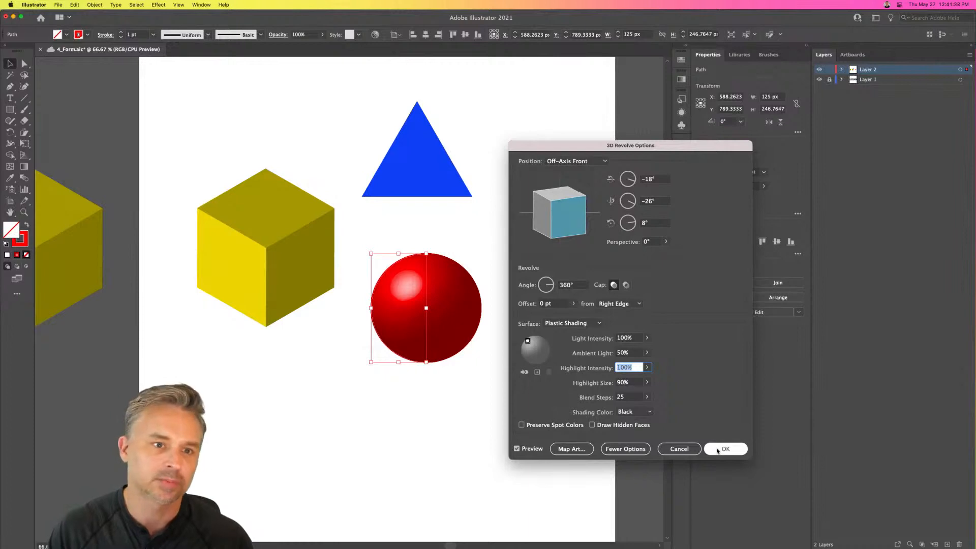
left_click(724, 449)
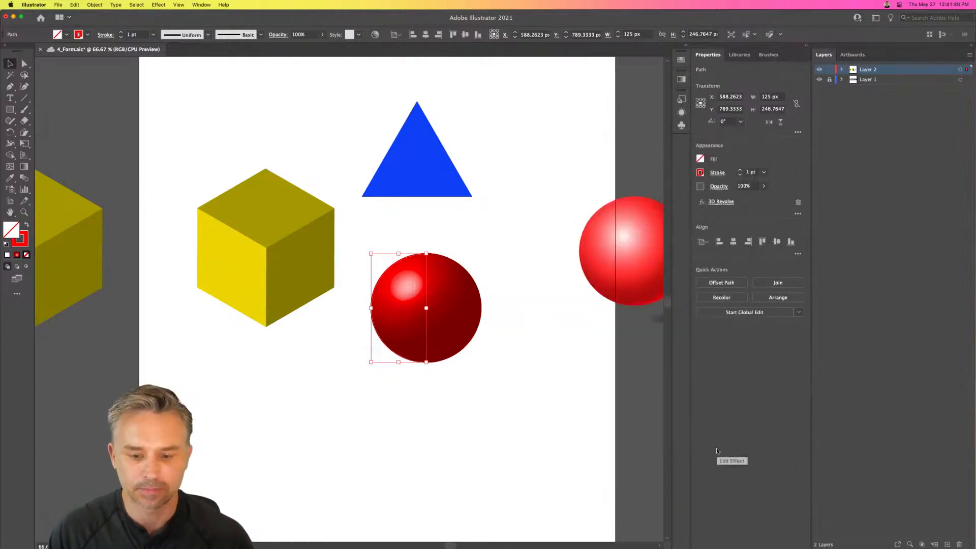
Move the gradient-filled red sphere fully off the artboard so it sits above its shadow.
left_click(290, 142)
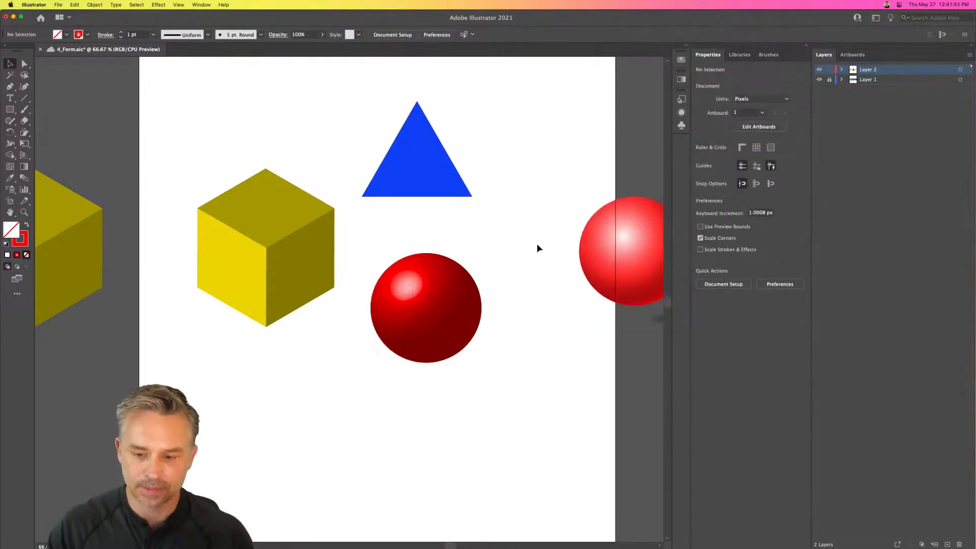
key("super+minus")
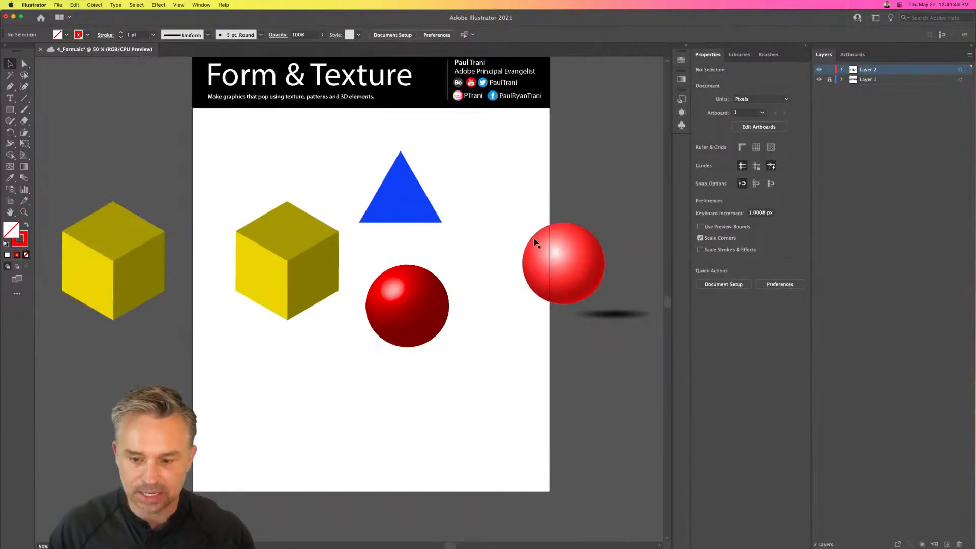
left_click_drag(562, 264, 605, 266)
Delete the blue triangle's left edge and swap its fill and stroke so the open path has only a blue stroke.
left_click(396, 196)
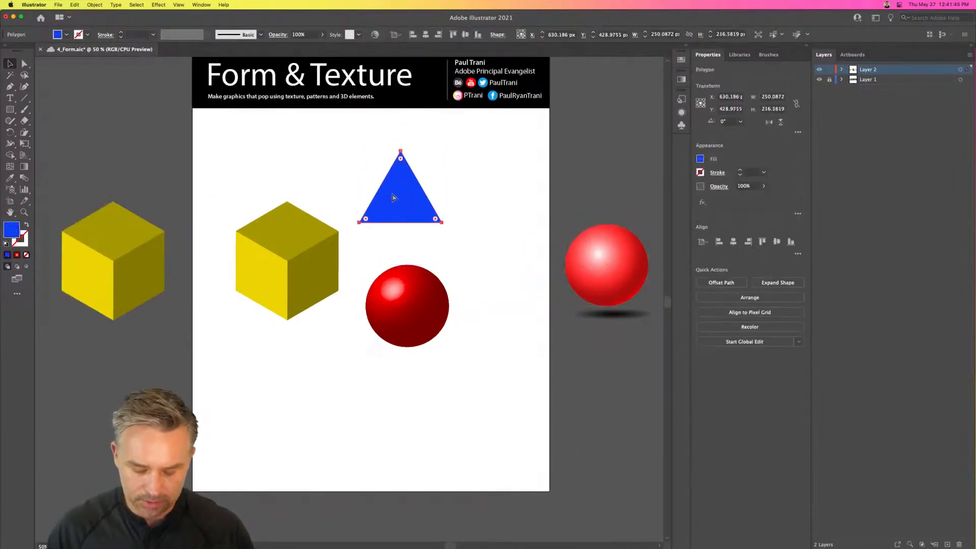
key("super+1")
left_click(24, 63)
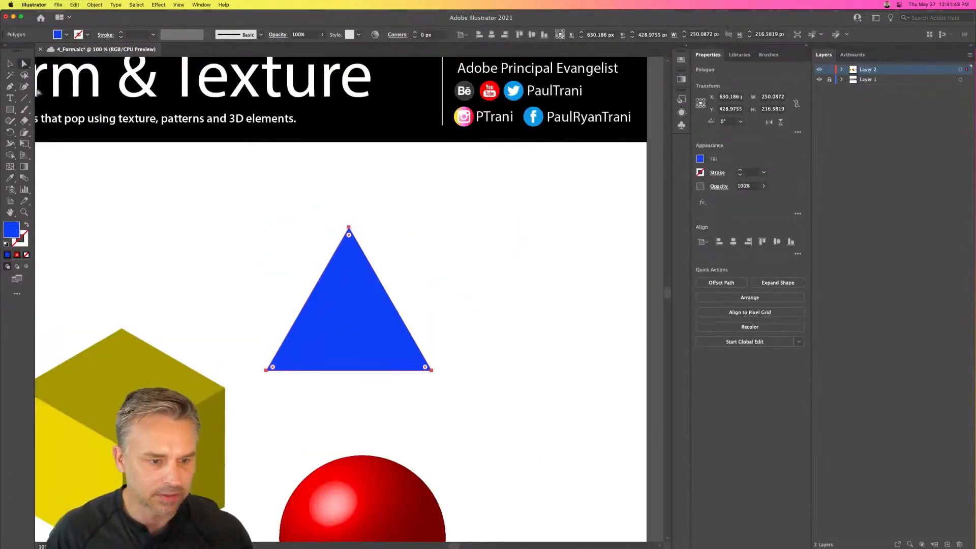
scroll(252, 266, "left", 3)
mouse_move(279, 319)
left_mouse_down()
mouse_move(320, 366)
mouse_move(287, 331)
left_mouse_up()
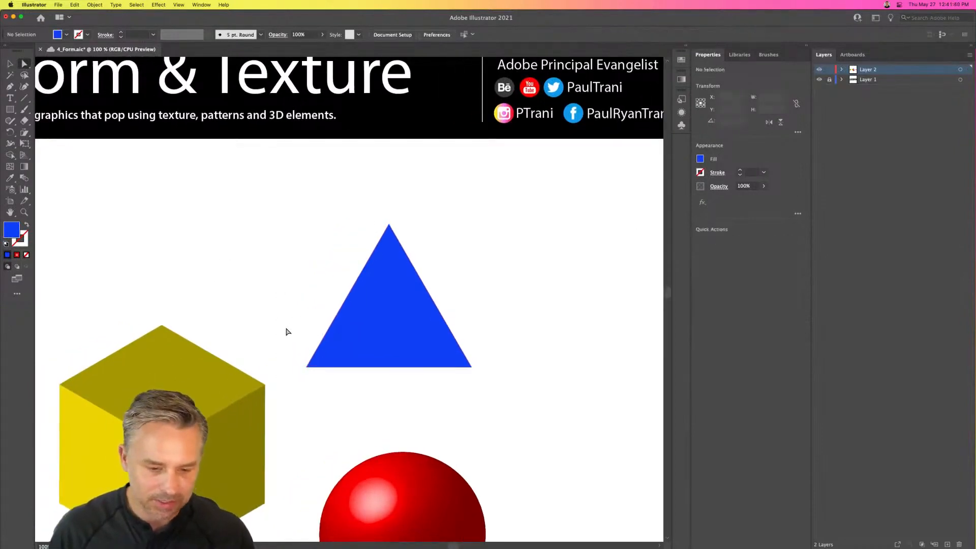
left_click_drag(276, 249, 358, 324)
left_click(10, 63)
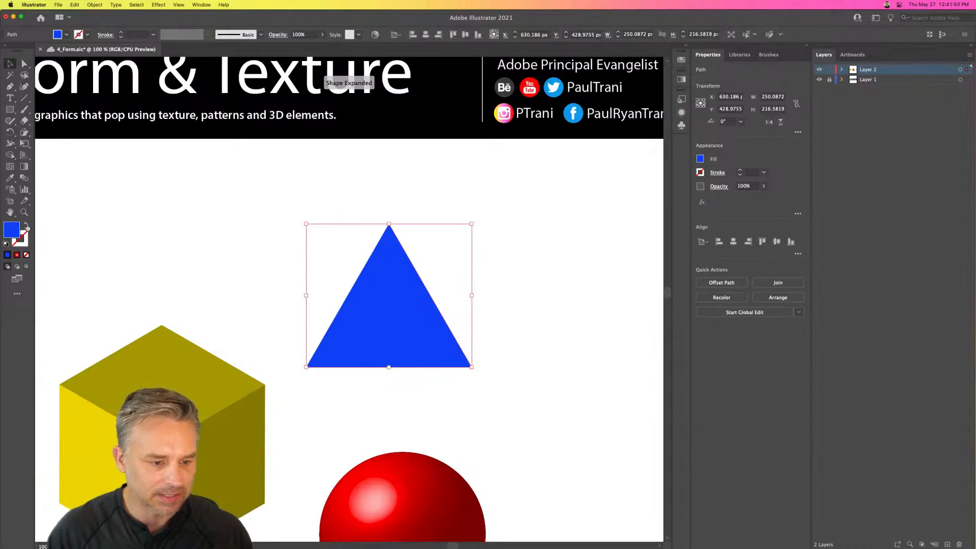
left_click(26, 225)
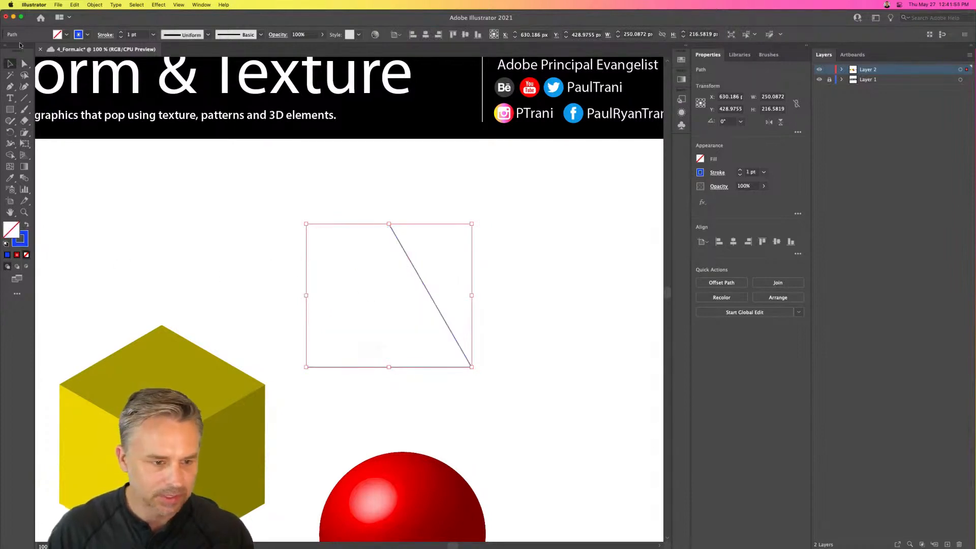
Move the open path's lower-left anchor point to directly beneath the apex, halving the triangle.
left_click(23, 63)
left_click_drag(306, 367, 388, 376)
left_click(9, 63)
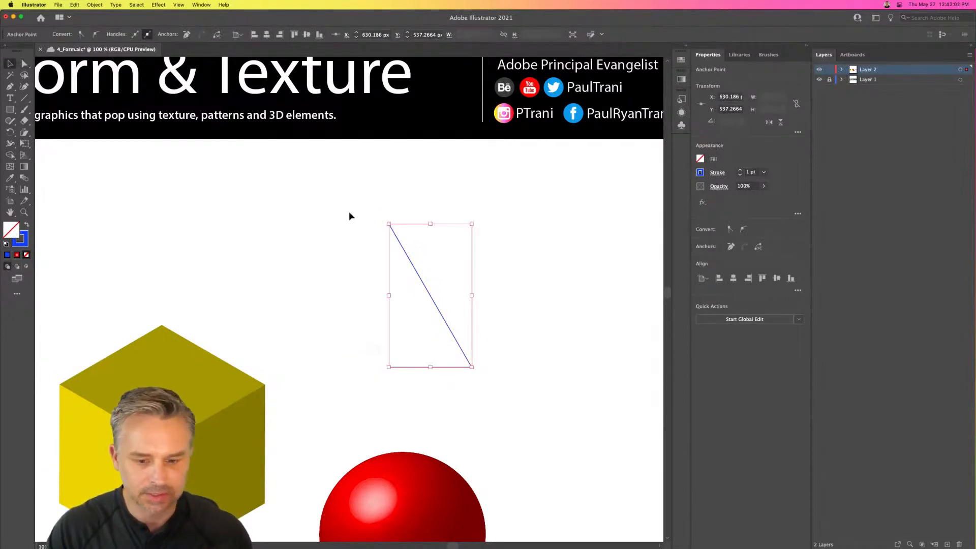
Apply a 3D Revolve effect from the Left Edge to the half-triangle path, rotated to -20°, 5° and 23°, forming a tilted cone.
left_click(158, 5)
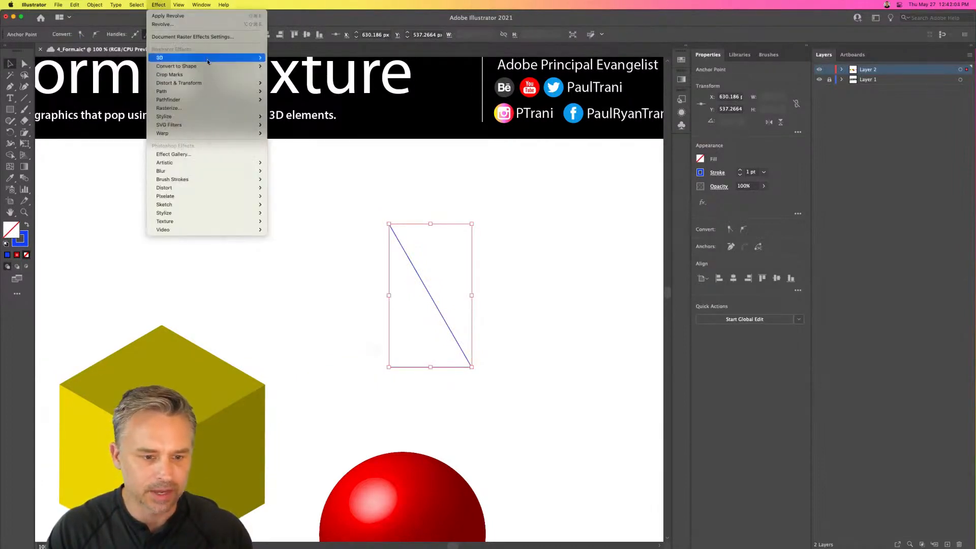
mouse_move(234, 58)
left_click(281, 66)
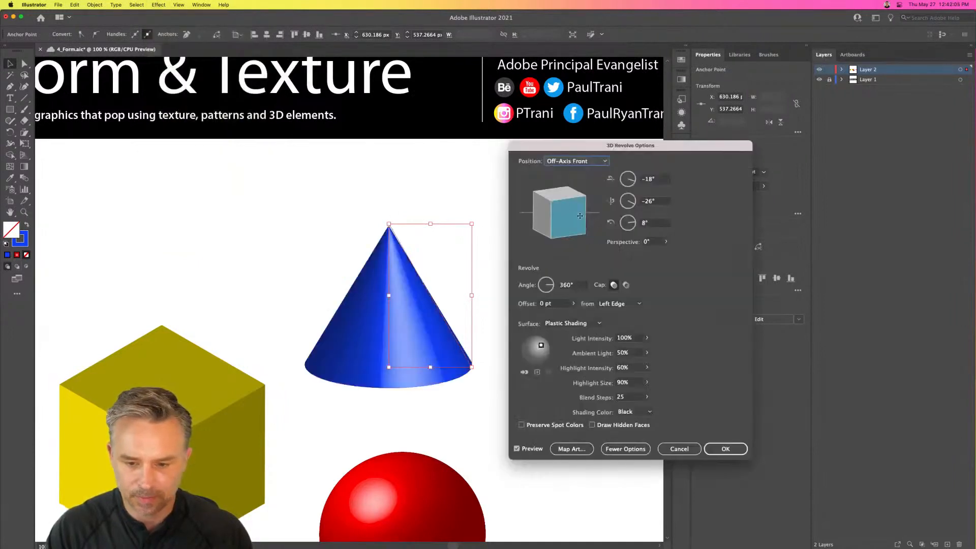
left_click_drag(567, 196, 543, 201)
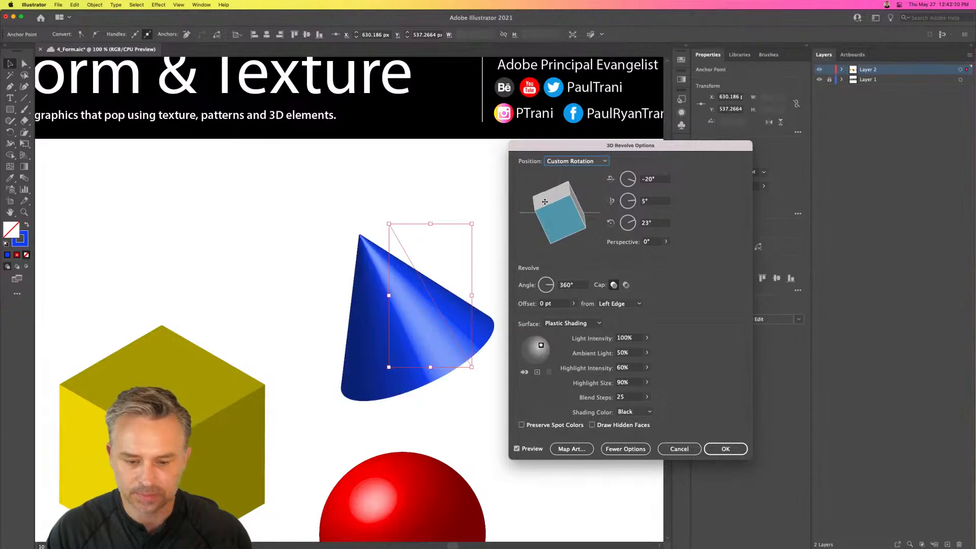
left_click(725, 449)
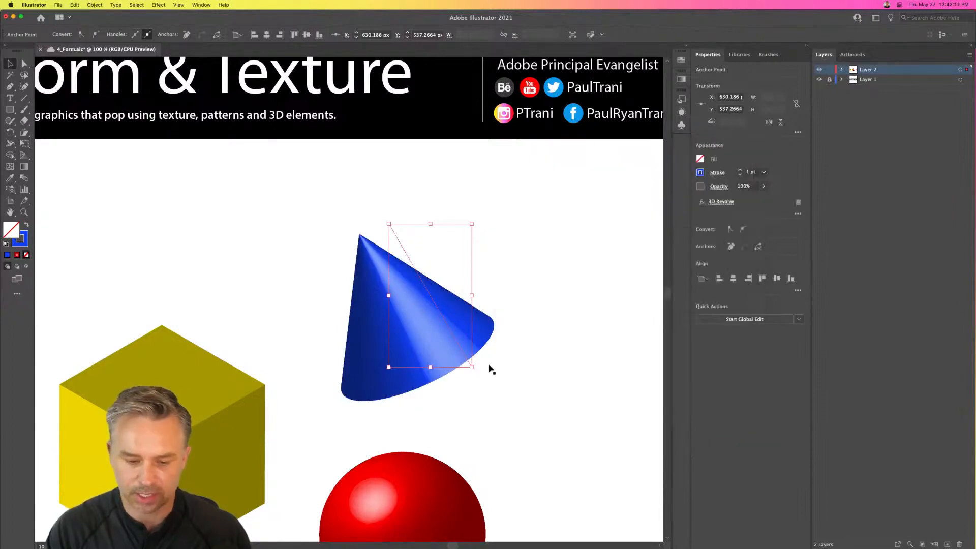
left_click(327, 235)
Move the grouped yellow cube off the artboard, above the other yellow cube.
key("super+minus")
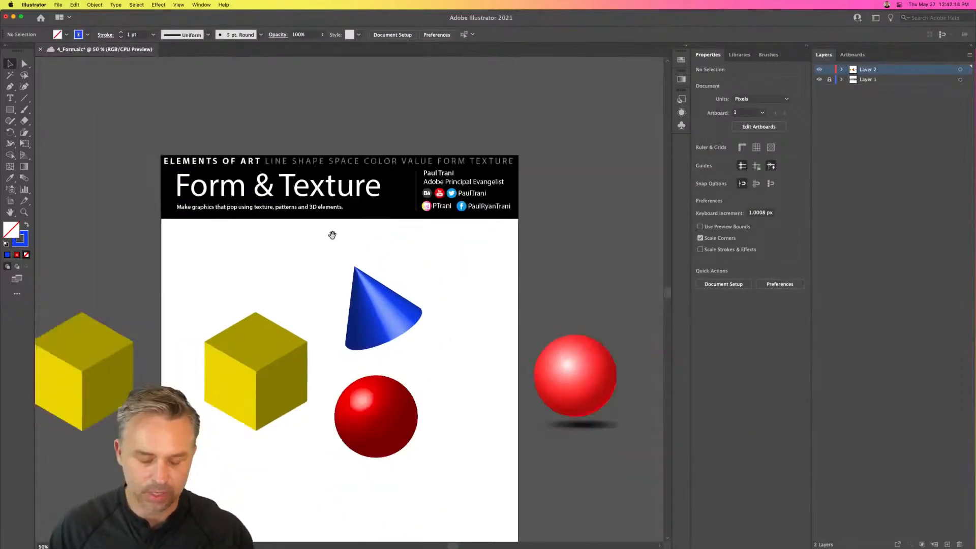
left_click_drag(332, 235, 386, 215)
left_click(323, 343)
left_click(259, 286)
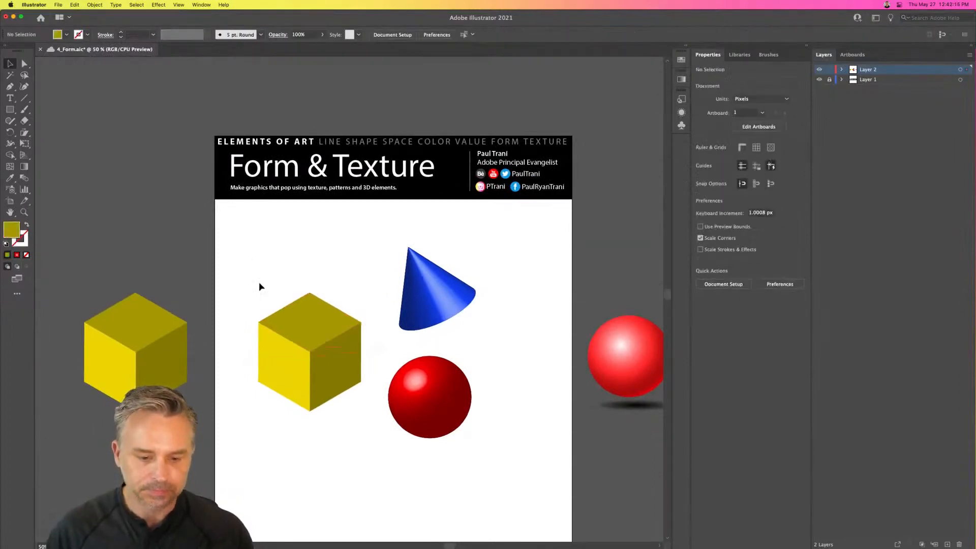
left_click_drag(259, 286, 147, 241)
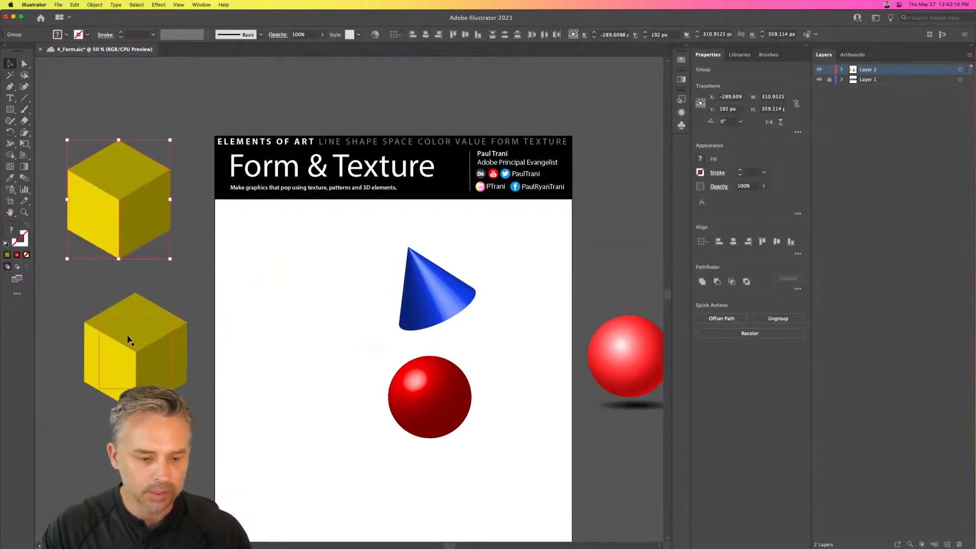
Move the Extrude & Bevel cube onto the artboard beside the cone and sphere and change its fill to magenta pink.
left_click_drag(128, 340, 312, 342)
left_click(700, 159)
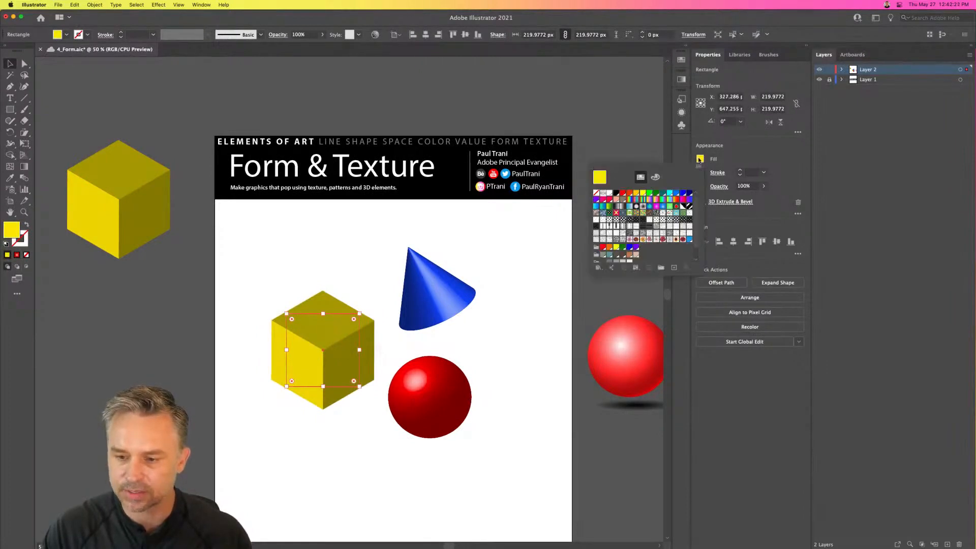
left_click(604, 202)
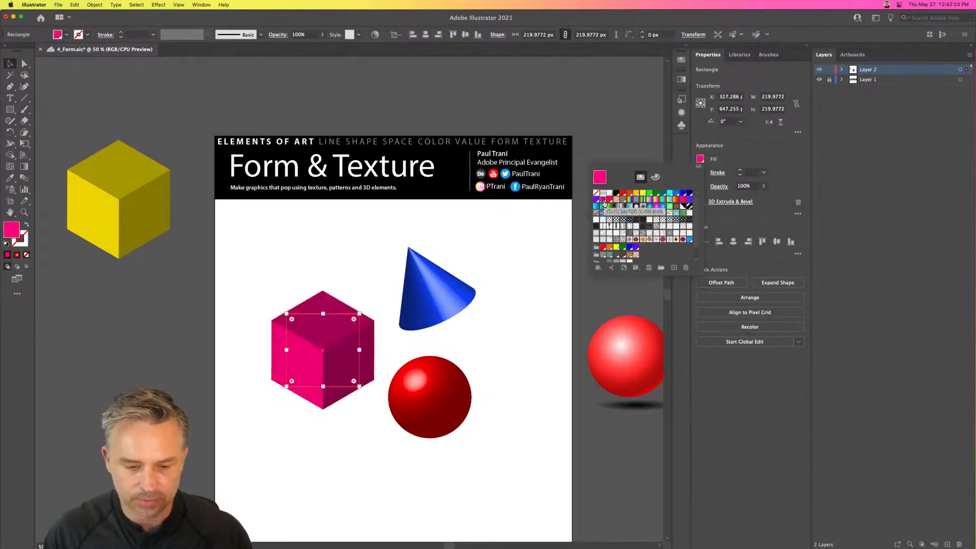
Recolor the revolved sphere by changing its red stroke to a medium blue swatch.
left_click(430, 401)
left_click(406, 398)
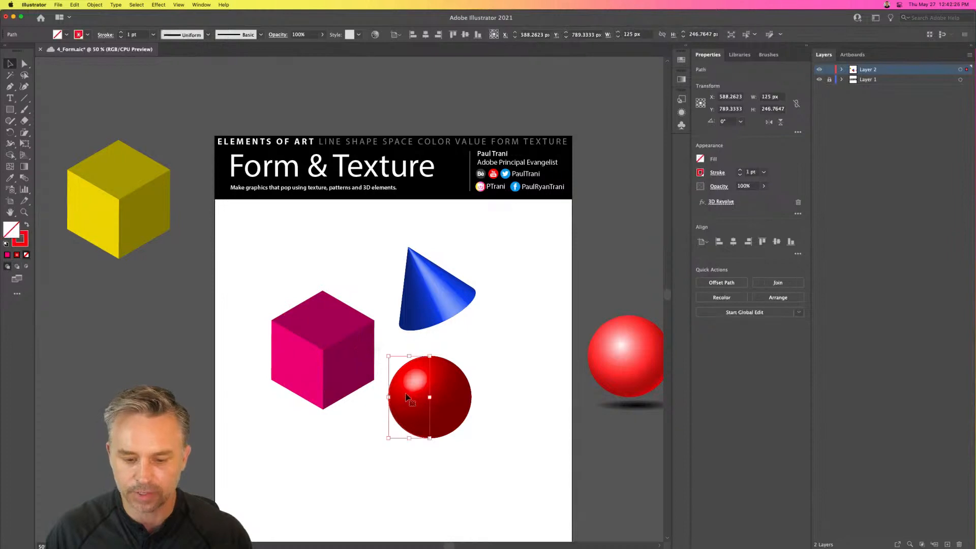
left_click(700, 173)
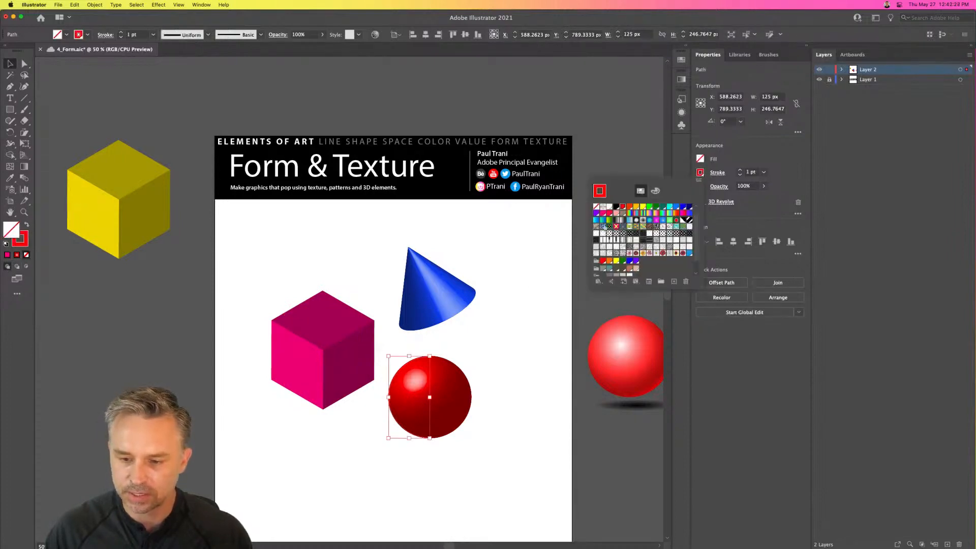
left_click(677, 208)
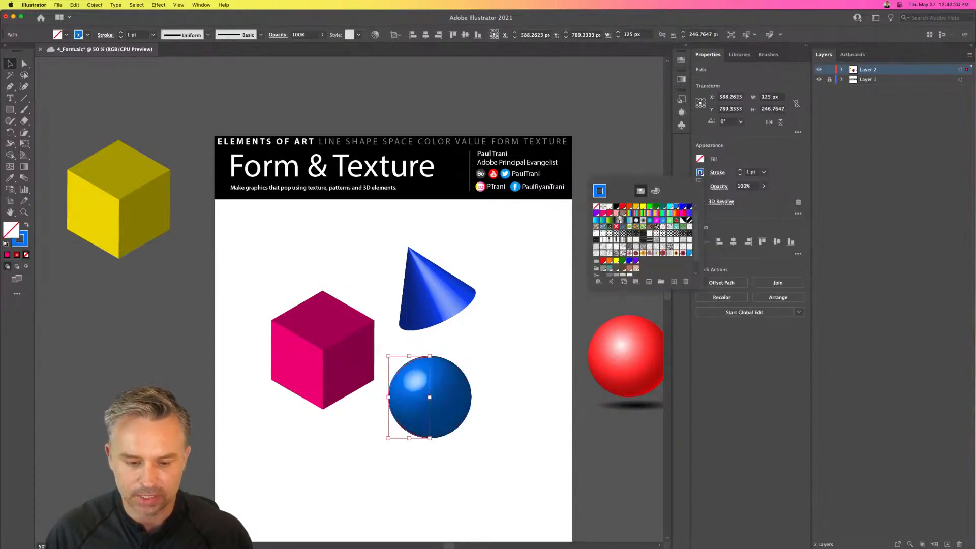
Try the bright green C=50 M=0 Y=100 K=0 stroke on the sphere and undo it.
left_click(442, 290)
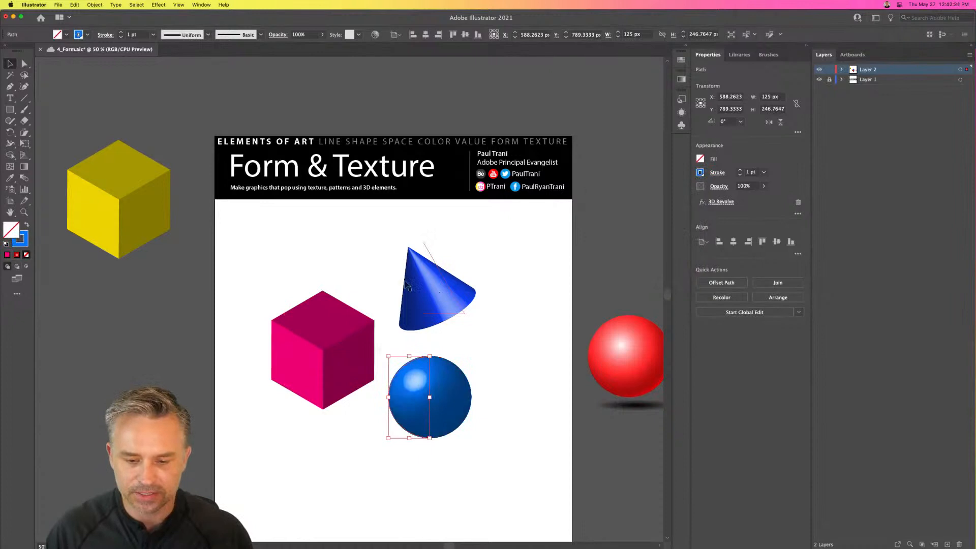
left_click(701, 173)
left_click(649, 207)
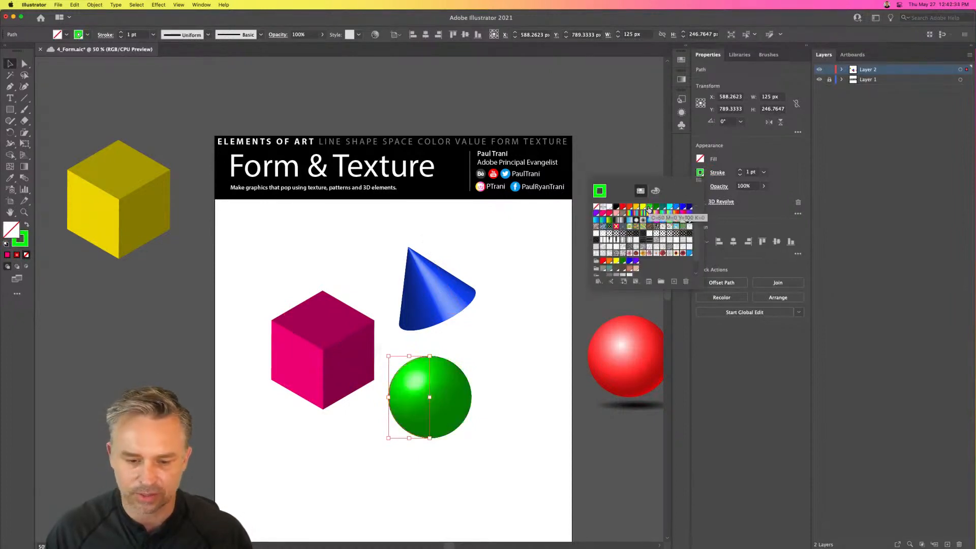
left_click(231, 263)
key("super+z")
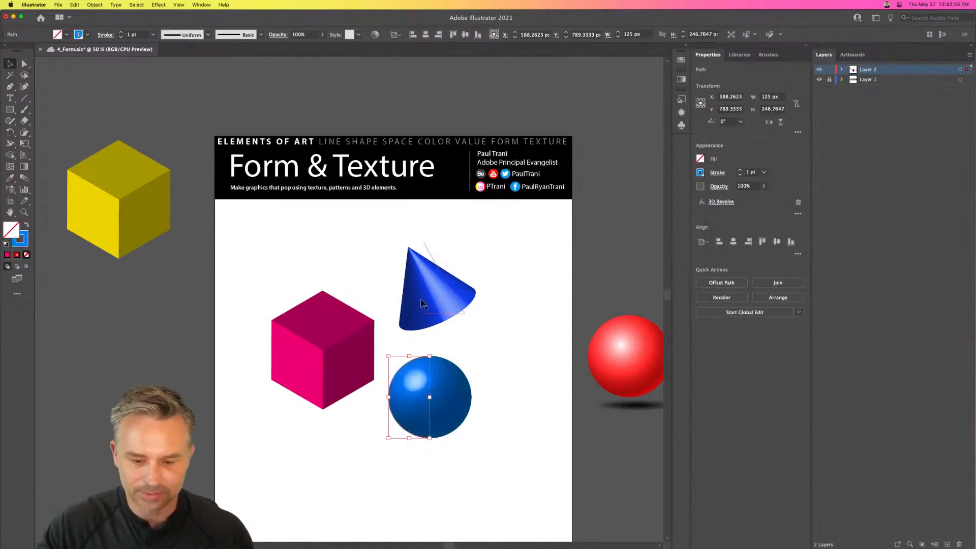
Recolor the revolved cone by changing its stroke to the bright green swatch.
left_click(416, 302)
left_click(700, 172)
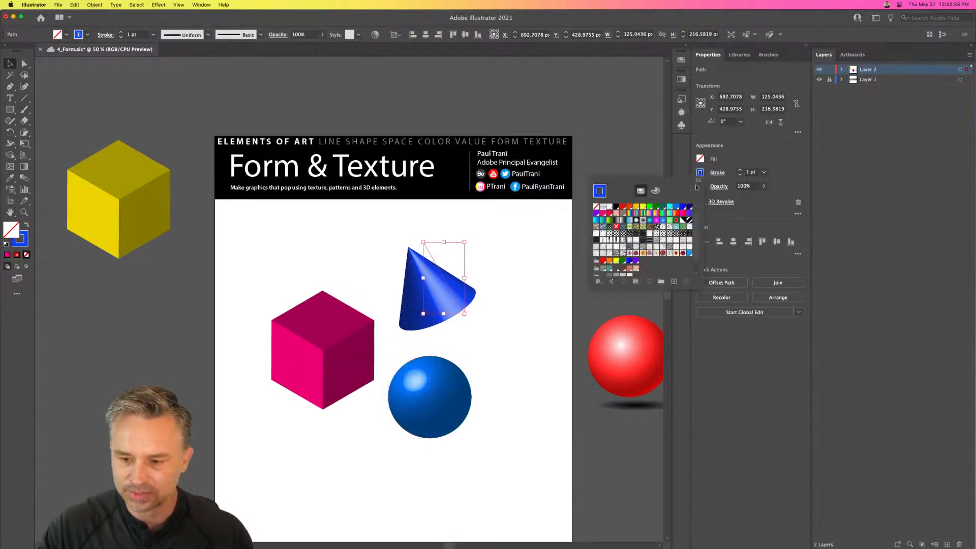
left_click(649, 207)
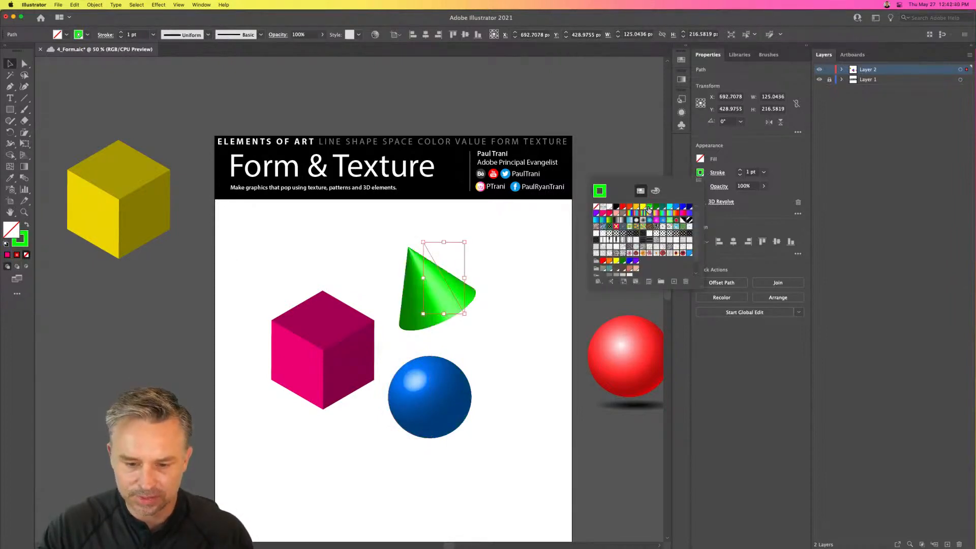
Recolor the revolved sphere by changing its stroke to the cyan swatch.
left_click(409, 395)
left_click(397, 363)
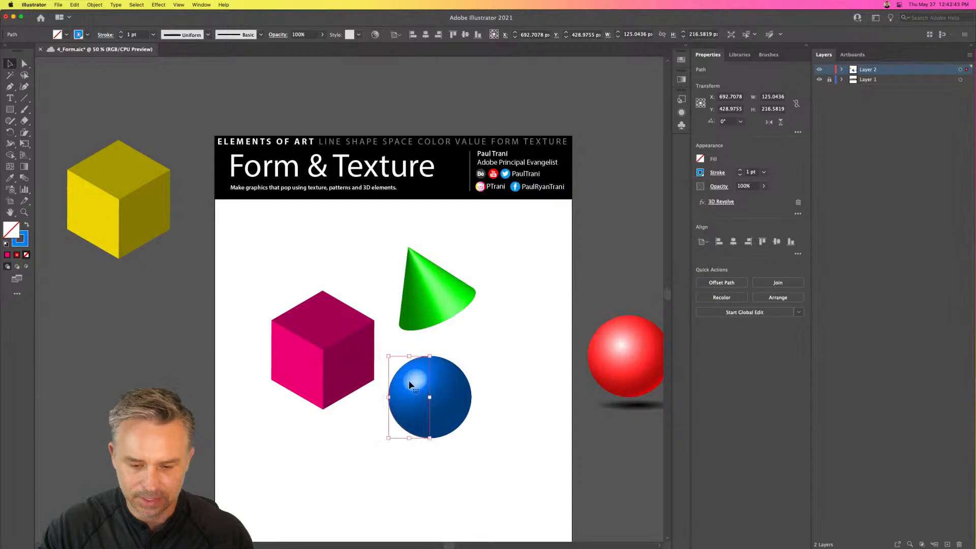
left_click(701, 173)
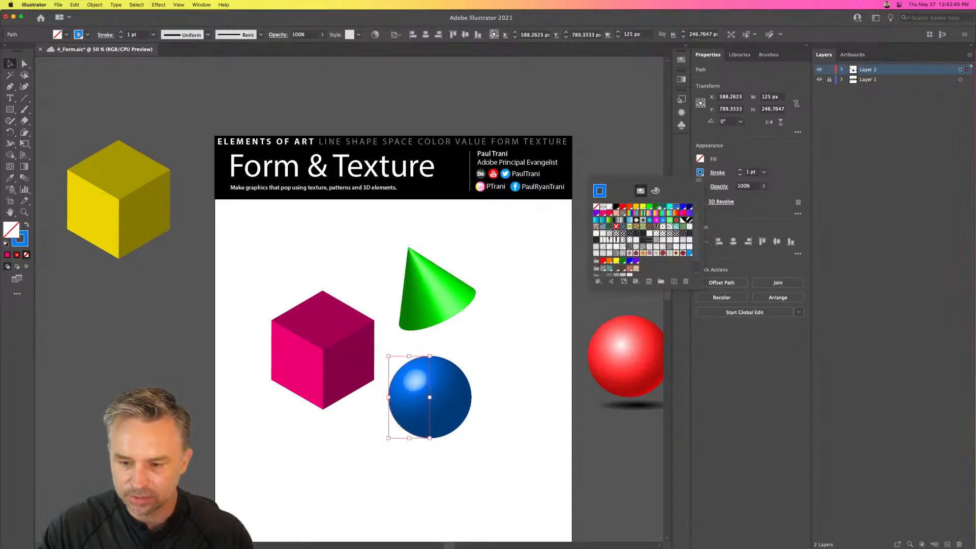
left_click(670, 207)
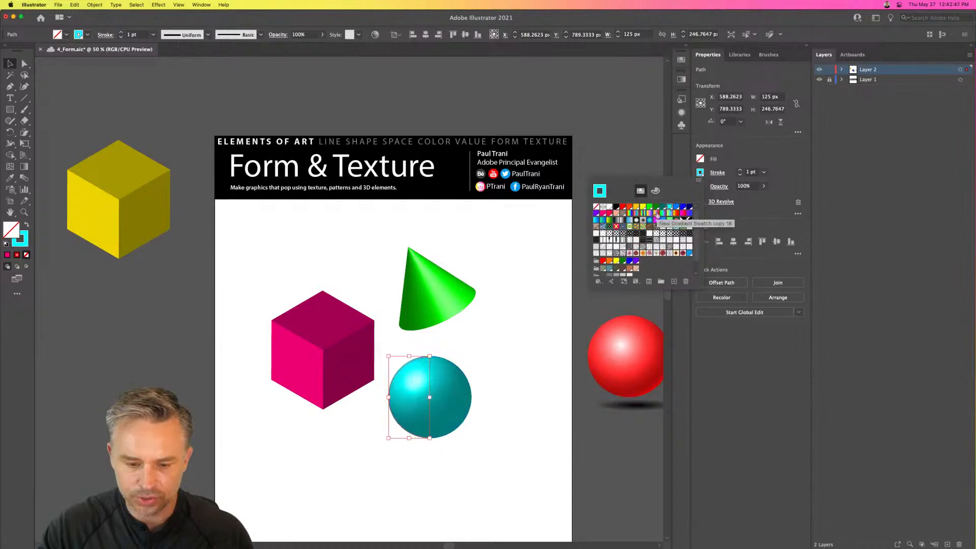
Try scaling the pink cube's base square down to about 197 px and undo it.
left_click(298, 371)
left_click_drag(286, 314, 293, 321)
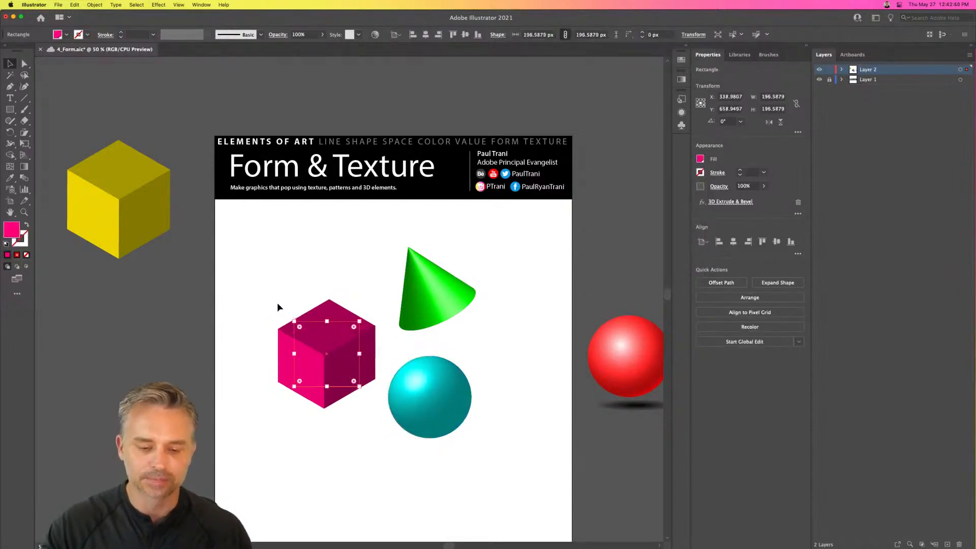
key("super+z")
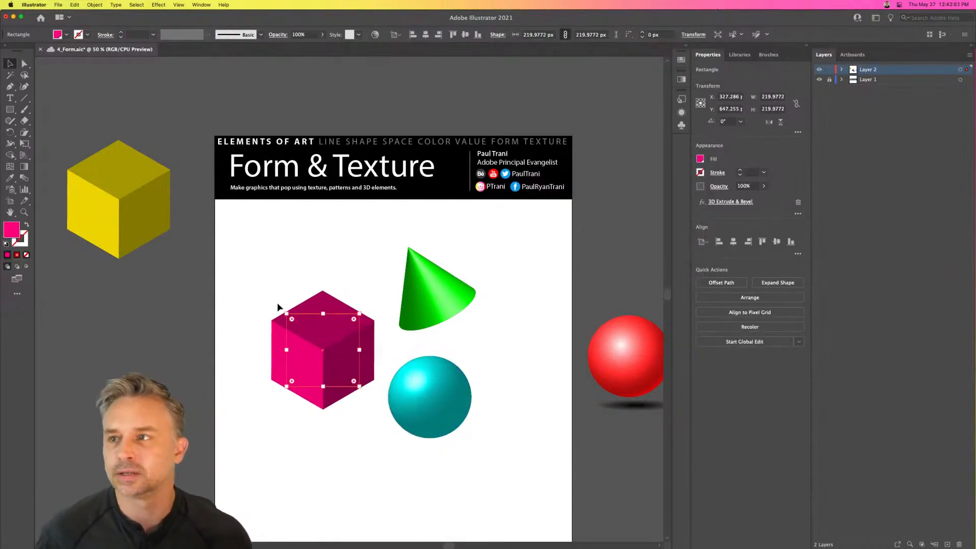
Move the pink cube, green cone and cyan sphere together slightly lower on the artboard.
left_click(323, 251)
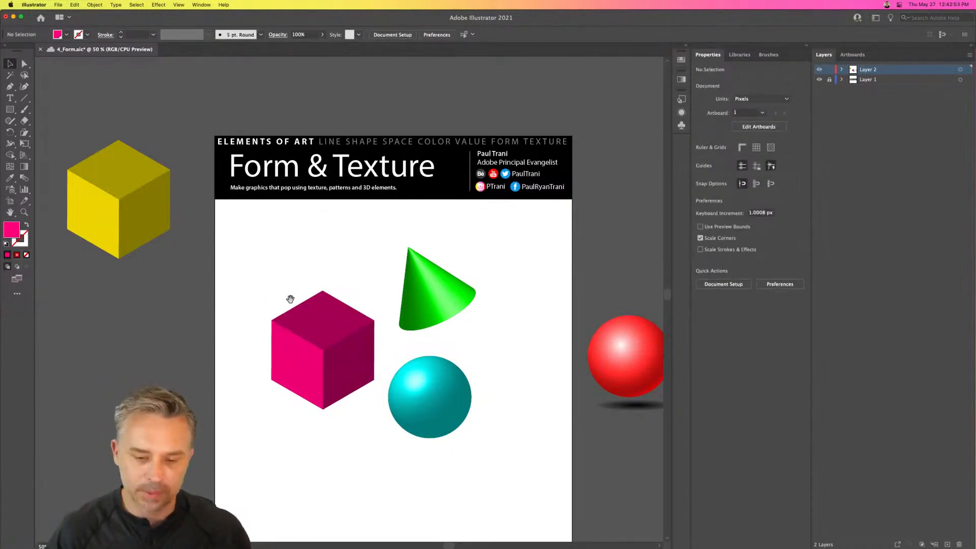
left_click_drag(291, 298, 297, 216)
left_click_drag(244, 140, 495, 347)
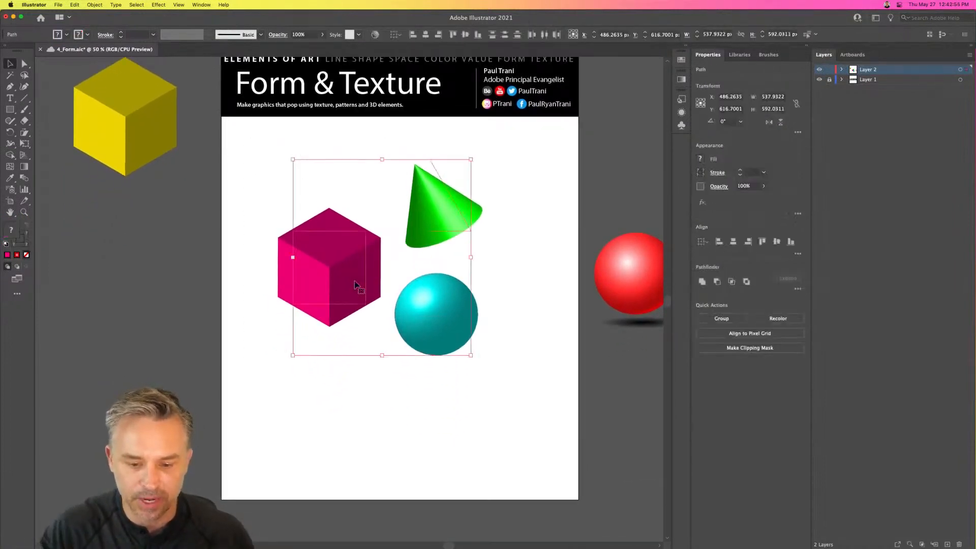
left_click_drag(355, 285, 360, 323)
left_click(212, 212)
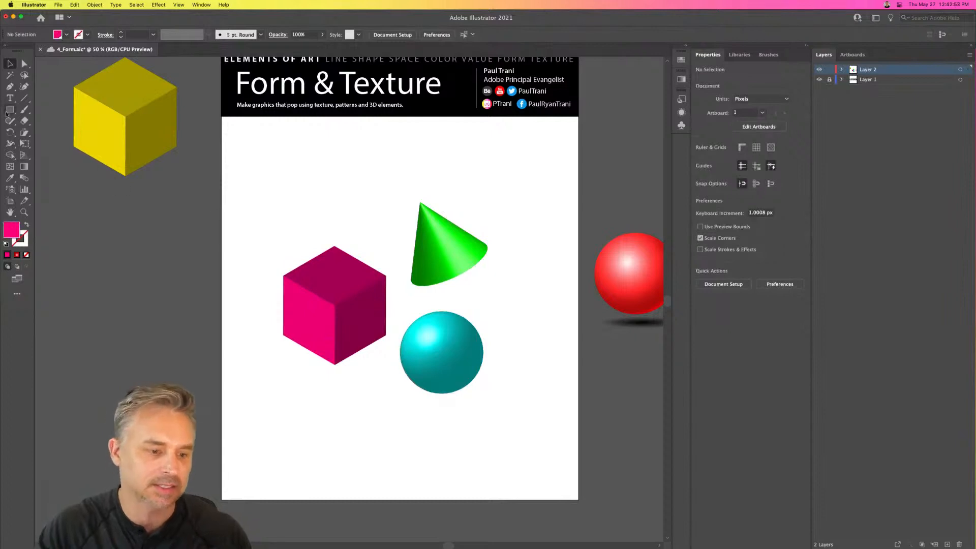
Create a 1080 × 1350 px rectangle covering the whole artboard and send it behind the three 3D shapes.
left_click(8, 111)
left_click_drag(202, 128, 208, 157)
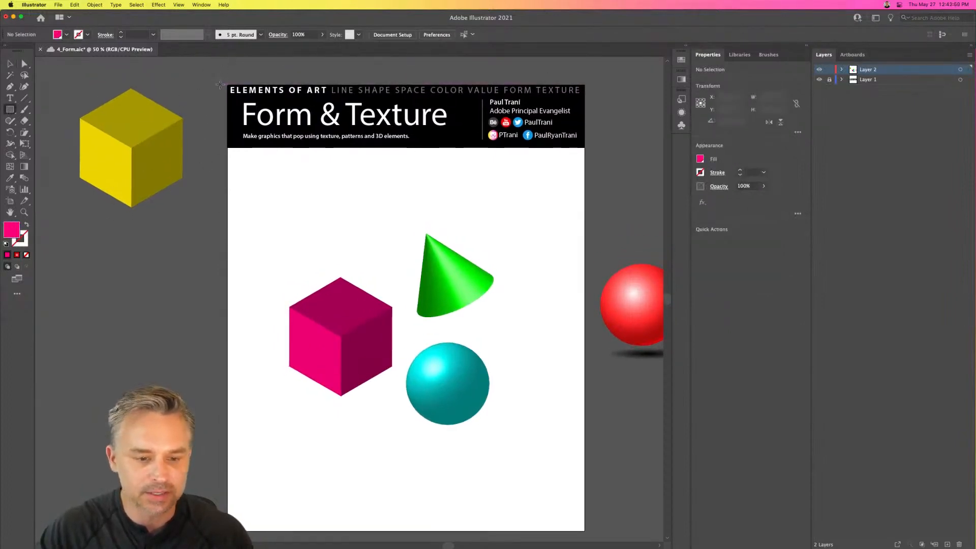
left_click_drag(227, 85, 584, 532)
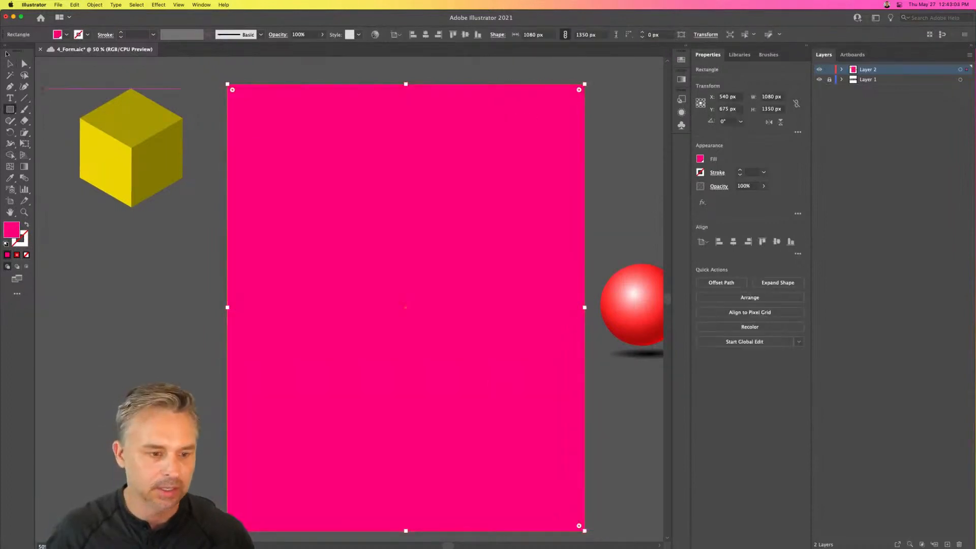
left_click(9, 64)
key("super+shift+bracketleft")
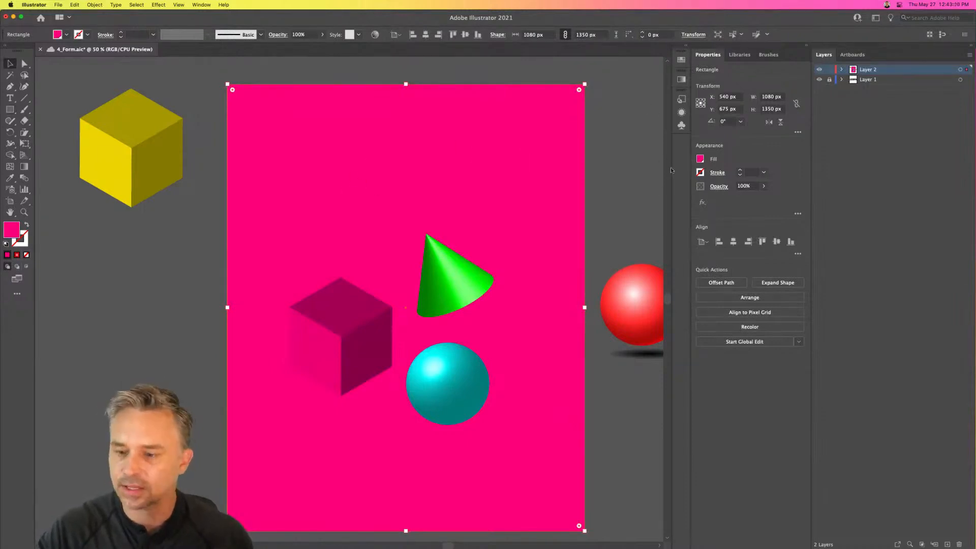
Try cyan and peach fills on the background rectangle, settling on the purple swatch.
left_click(682, 60)
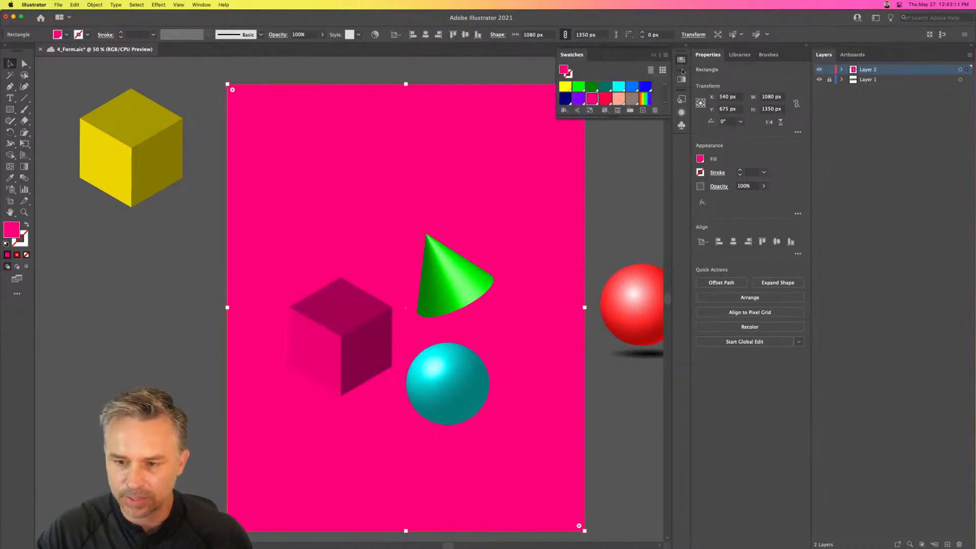
left_click(620, 88)
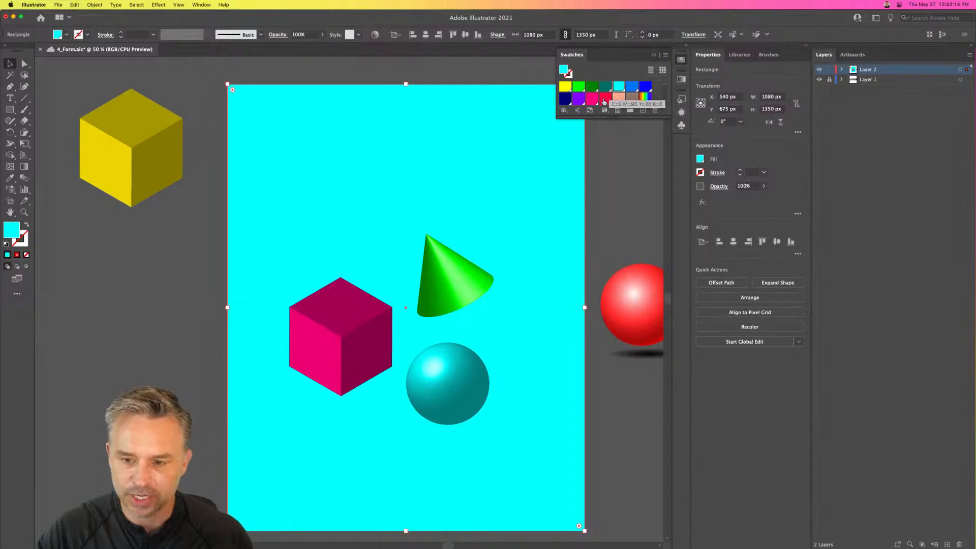
left_click(618, 98)
left_click_drag(614, 116, 613, 205)
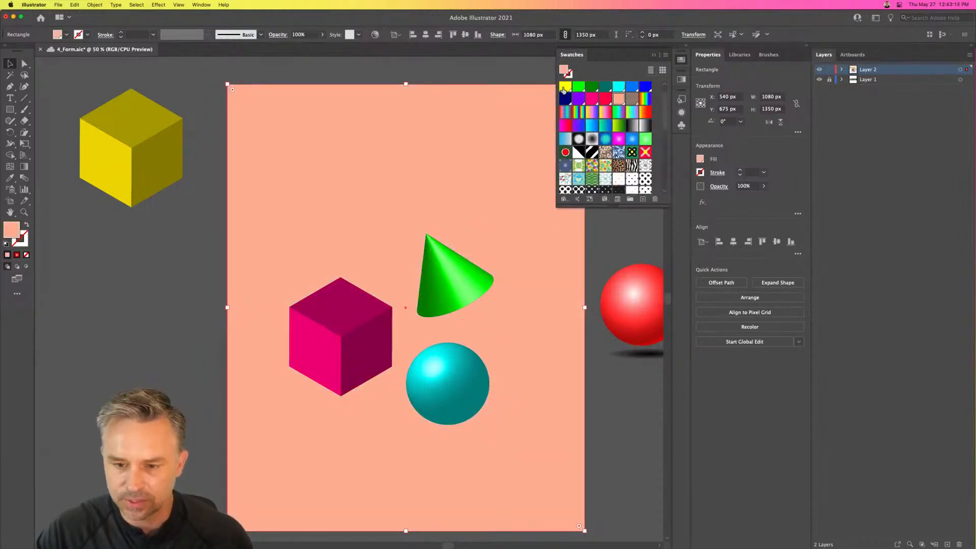
left_click(580, 100)
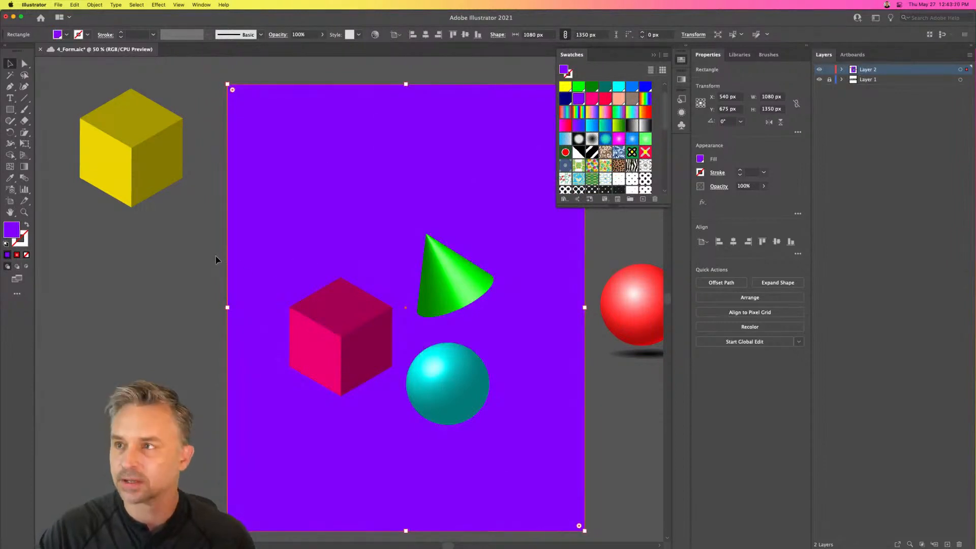
Try a yellow fill on the pink cube and shift it to the warmer yellow FFDA00.
left_click(297, 338)
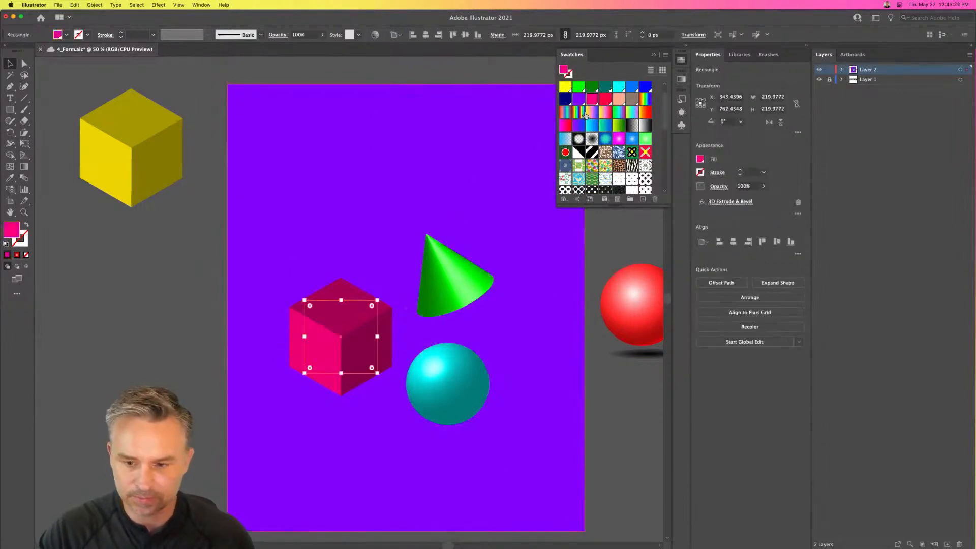
scroll(582, 100, "up", 1)
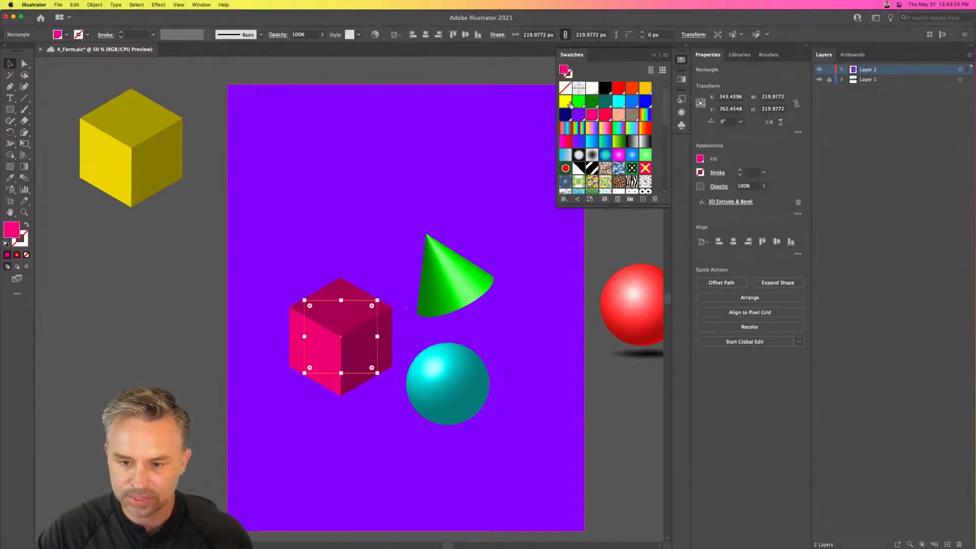
left_click(568, 103)
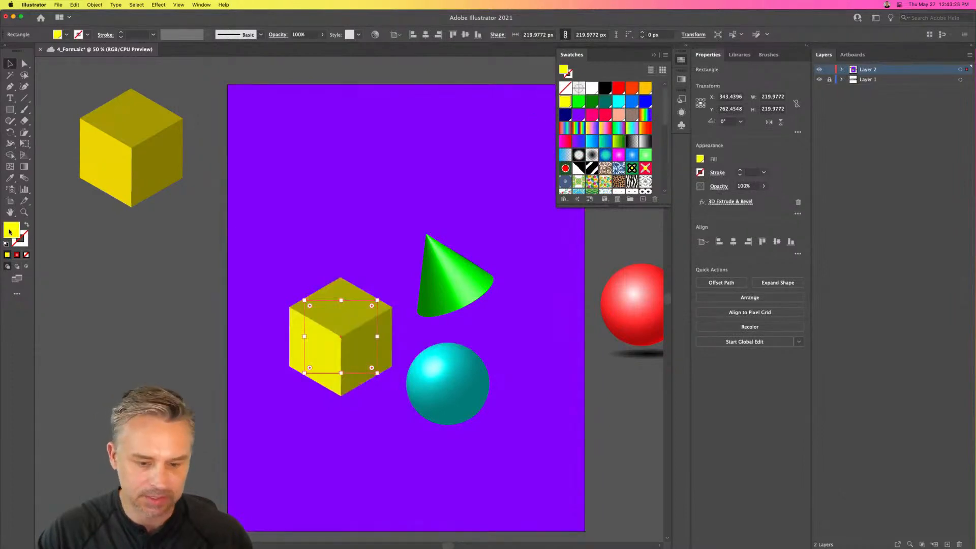
double_click(11, 231)
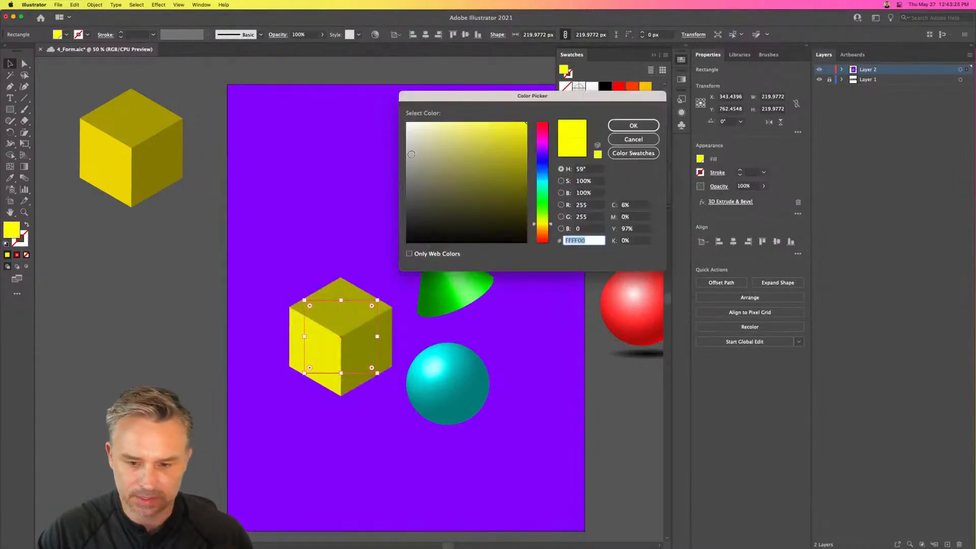
left_click(544, 226)
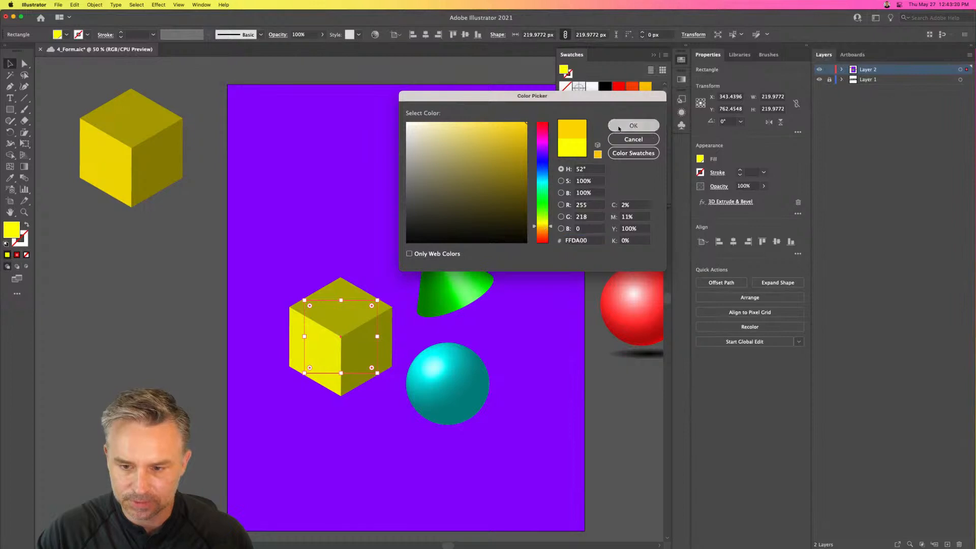
left_click(633, 126)
Rotate the cube's base square to about 336.7° and fill it with the pink swatch.
left_click_drag(300, 293, 336, 262)
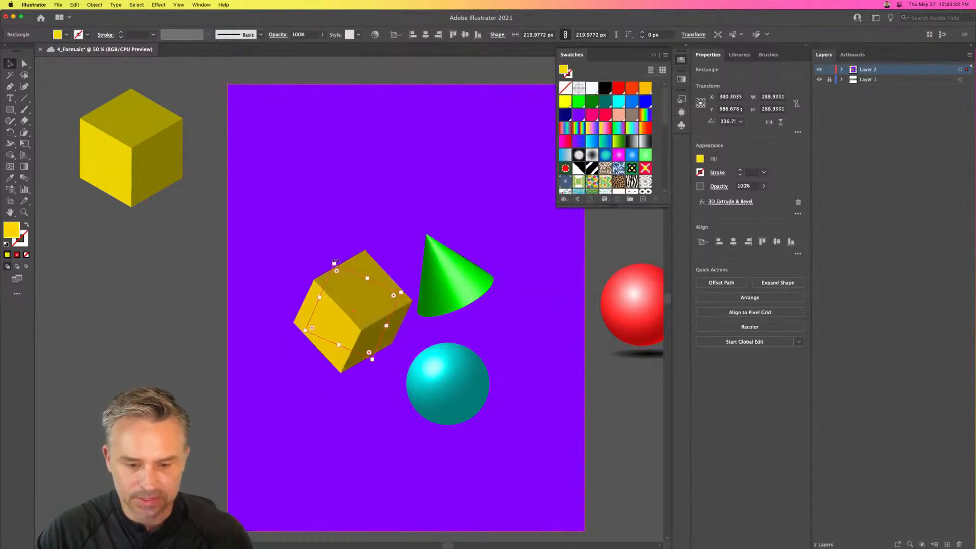
left_click(592, 115)
left_click(215, 275)
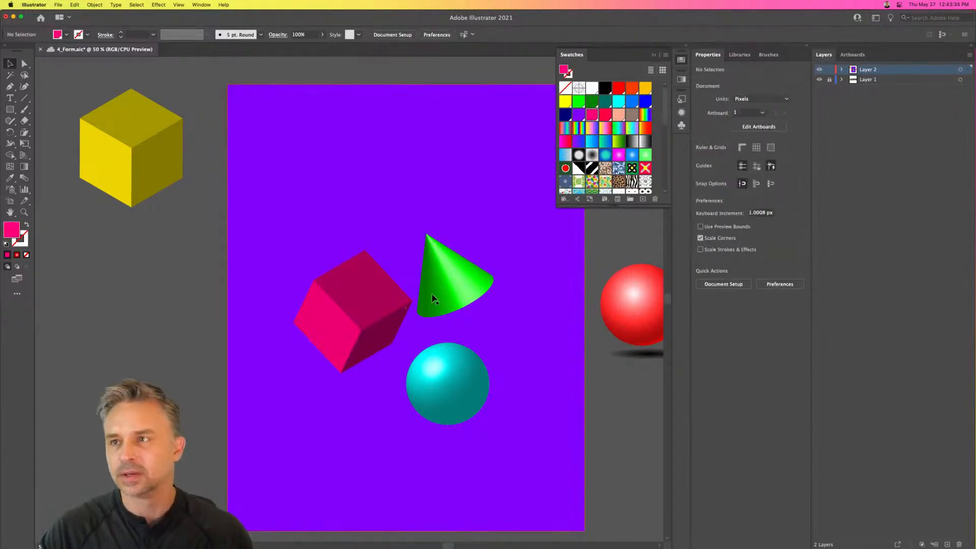
Select the purple background rectangle and expand the docked panels, enlarging Swatches to show its gradients and patterns.
left_click(377, 160)
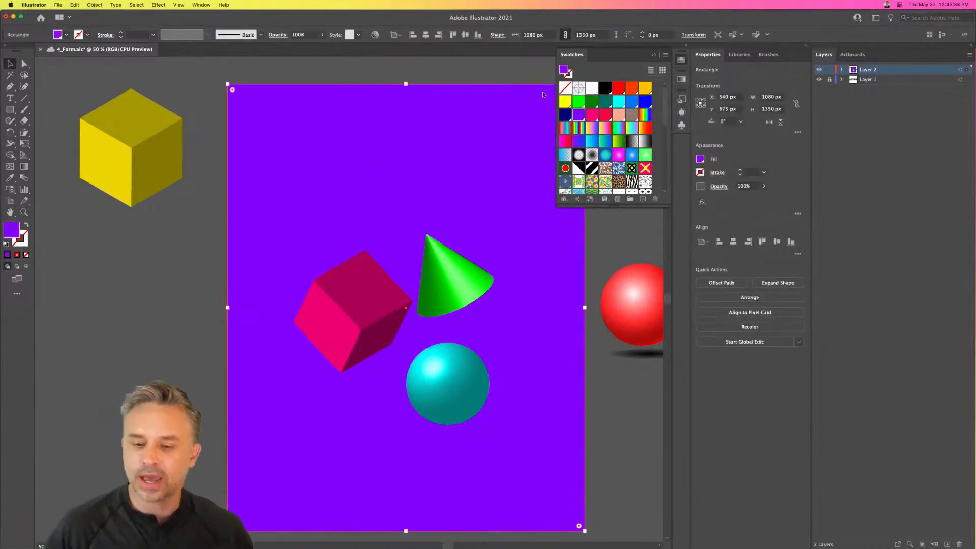
left_click(651, 56)
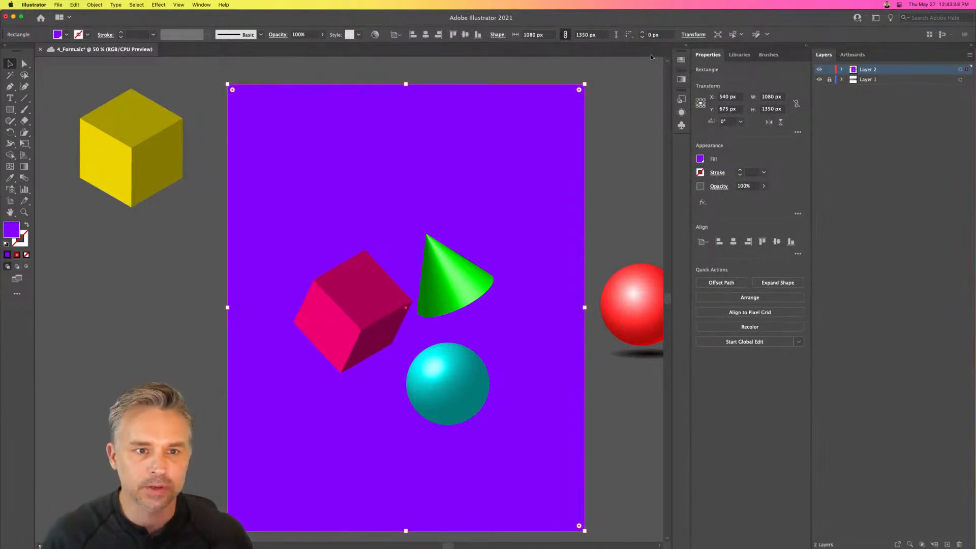
left_click(680, 46)
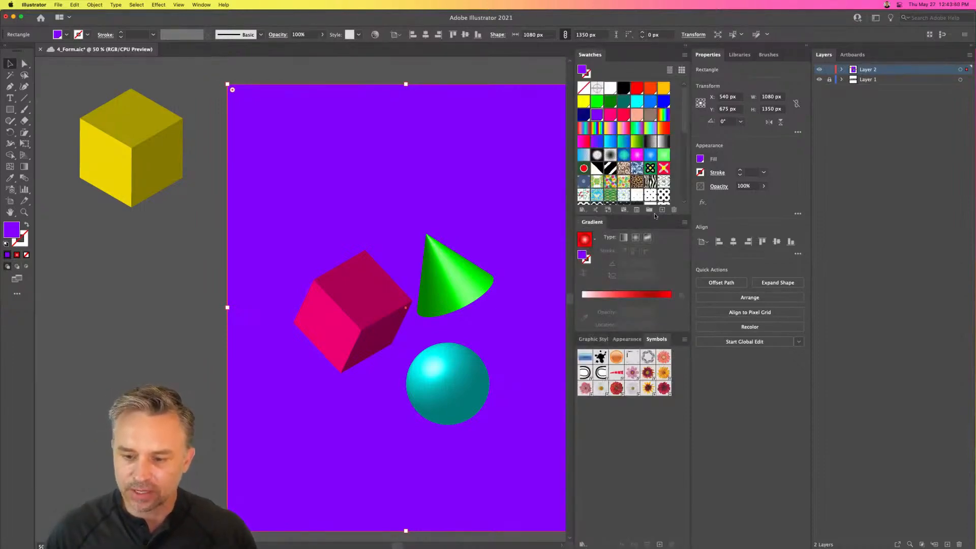
left_click_drag(654, 214, 652, 402)
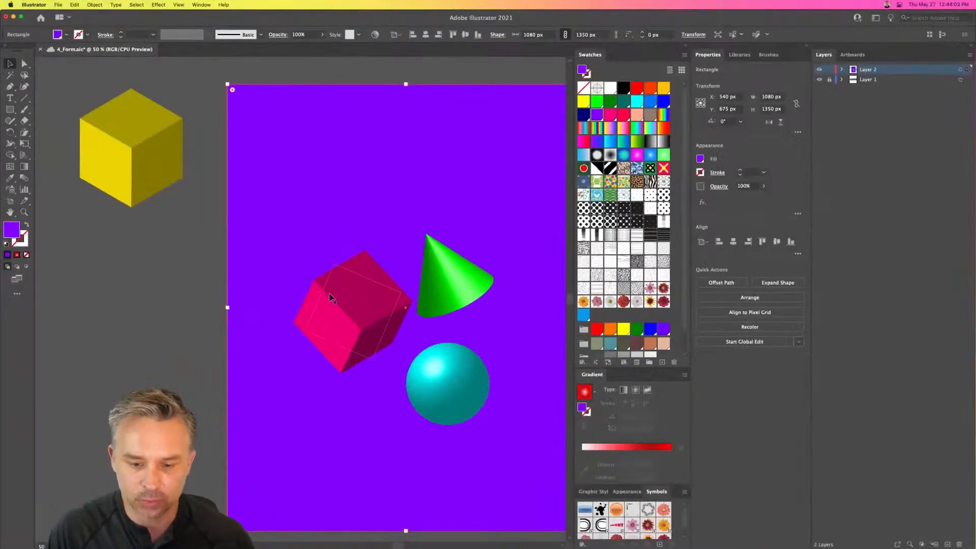
Open the Effect Gallery for the green cone and choose the Artistic effect Film Grain.
left_click(340, 300)
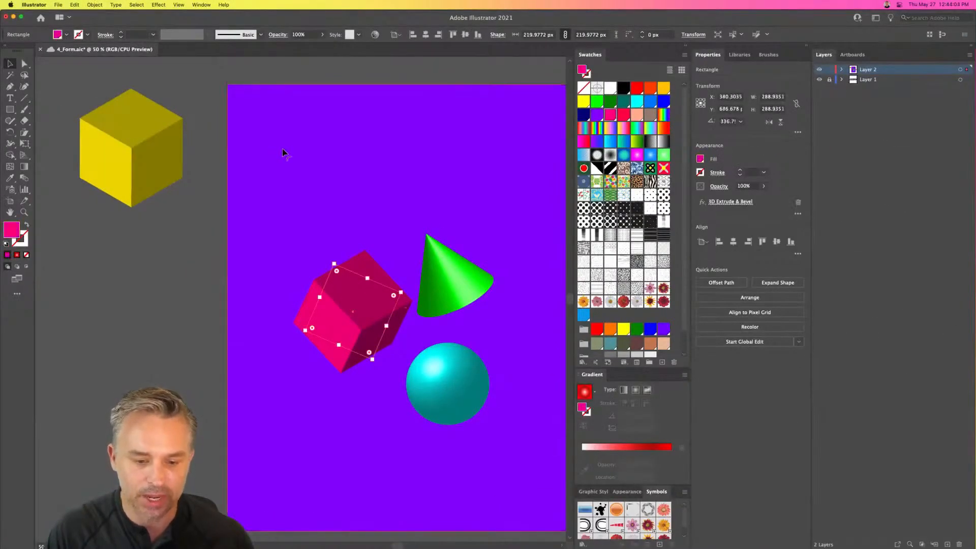
left_click(453, 297)
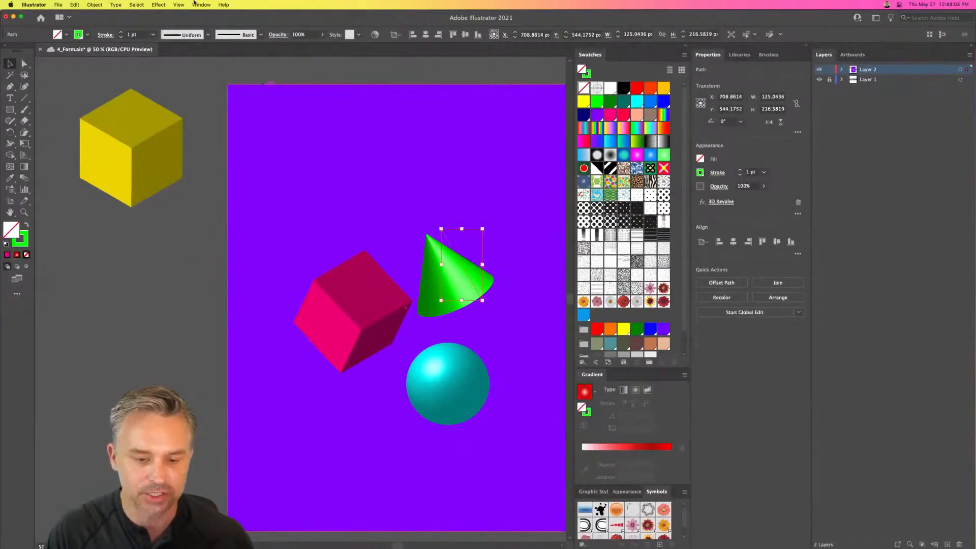
left_click(158, 5)
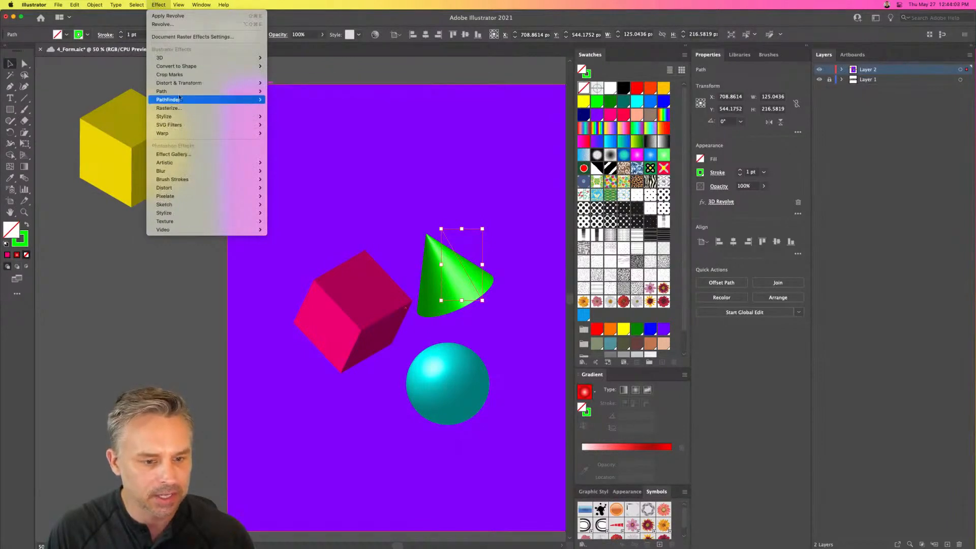
mouse_move(180, 120)
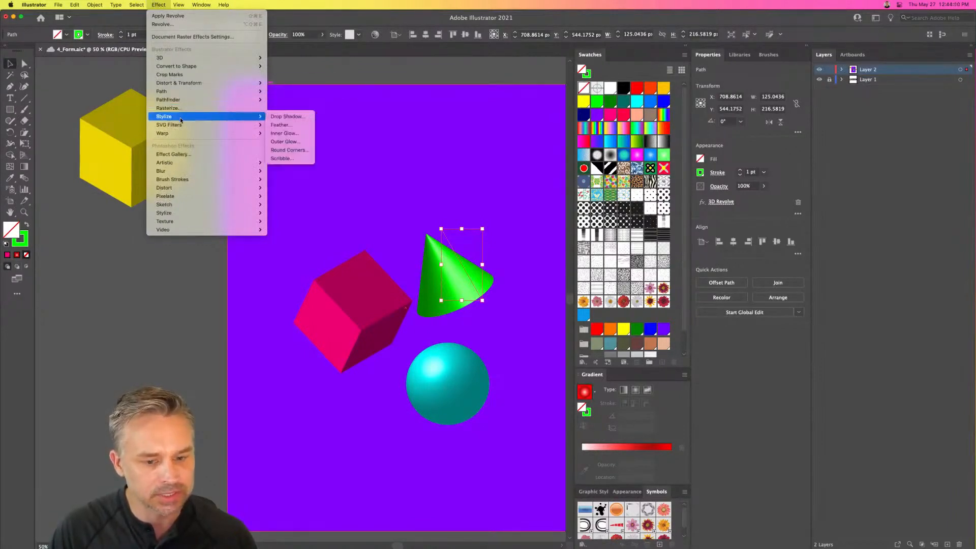
left_click(173, 154)
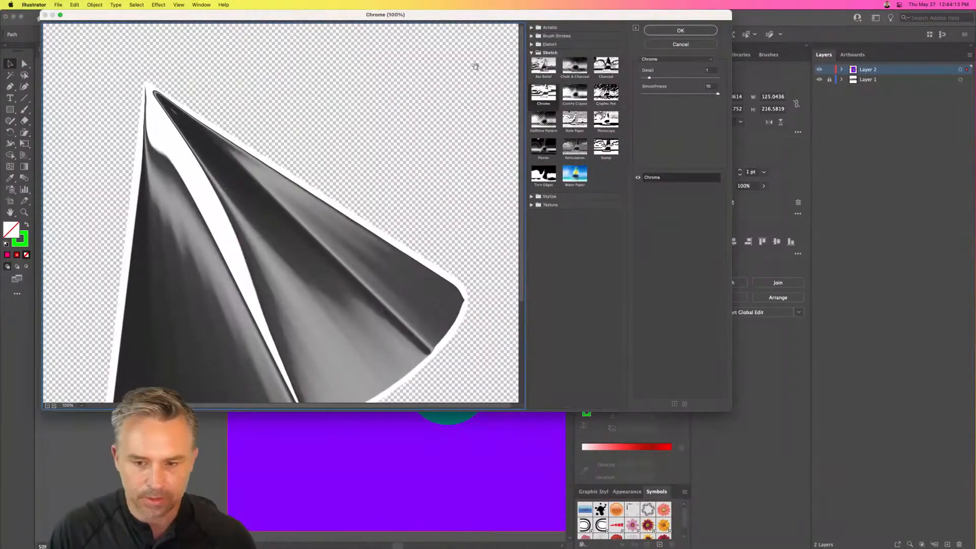
left_click(532, 28)
left_click(543, 74)
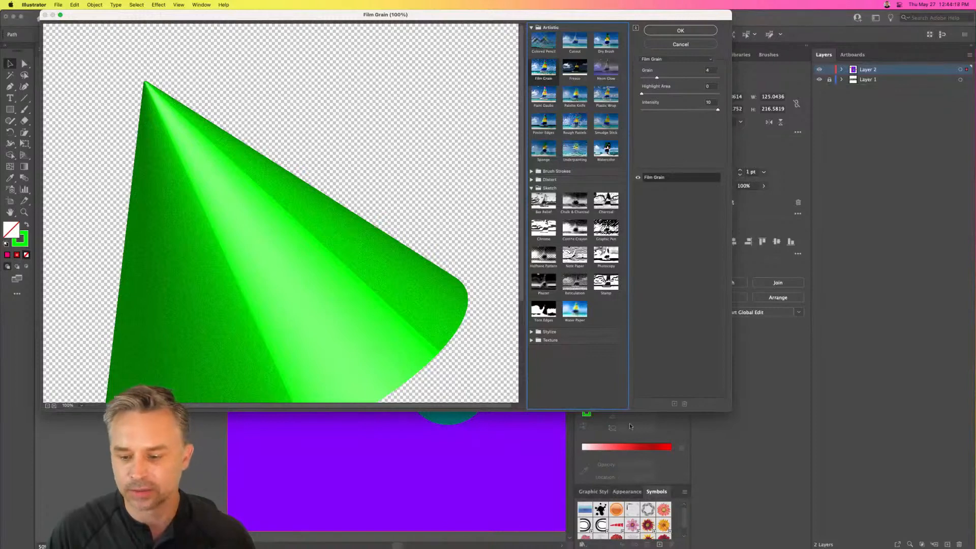
Enlarge the effect preview, compare Plastic Wrap, and apply Film Grain with Grain 4, Highlight Area 0 and Intensity 10 to the cone.
left_click_drag(728, 408, 850, 508)
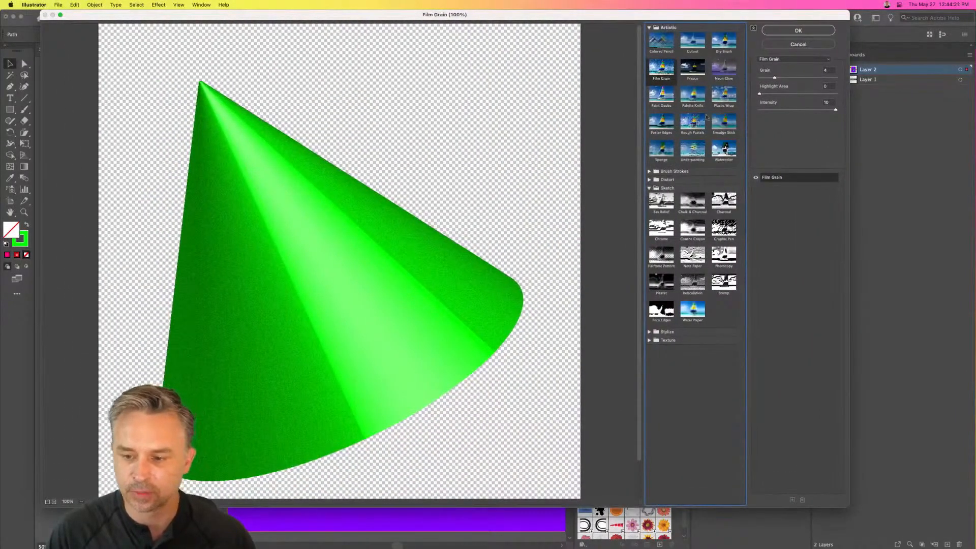
left_click(723, 94)
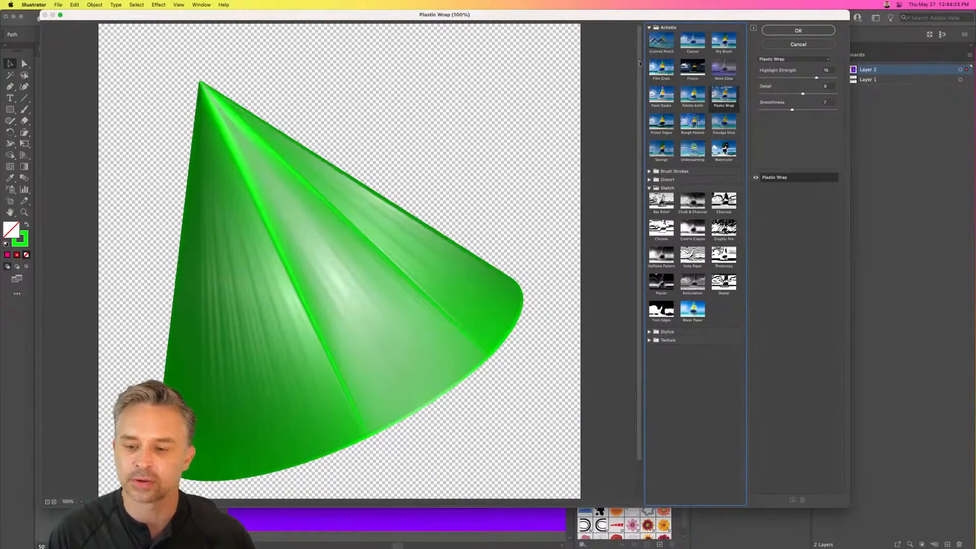
left_click(660, 69)
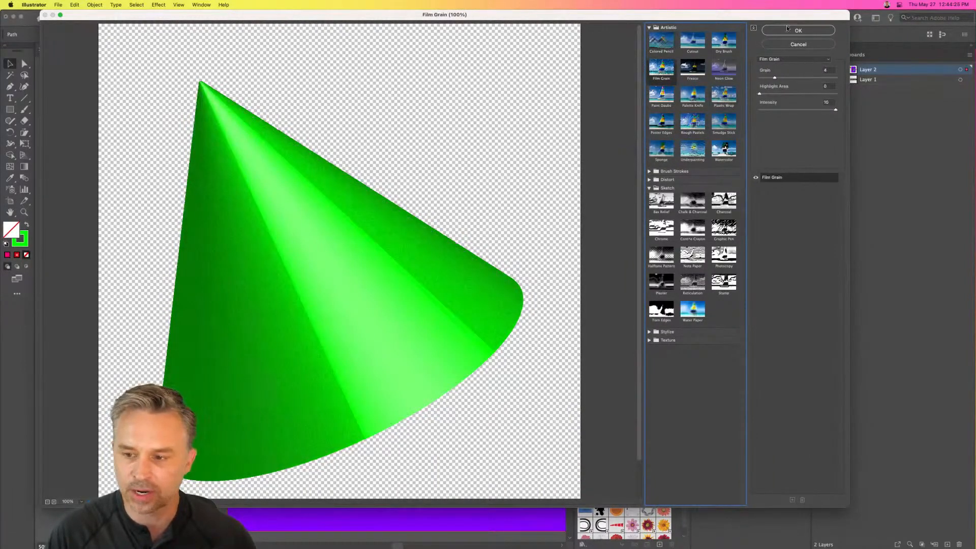
left_click(788, 30)
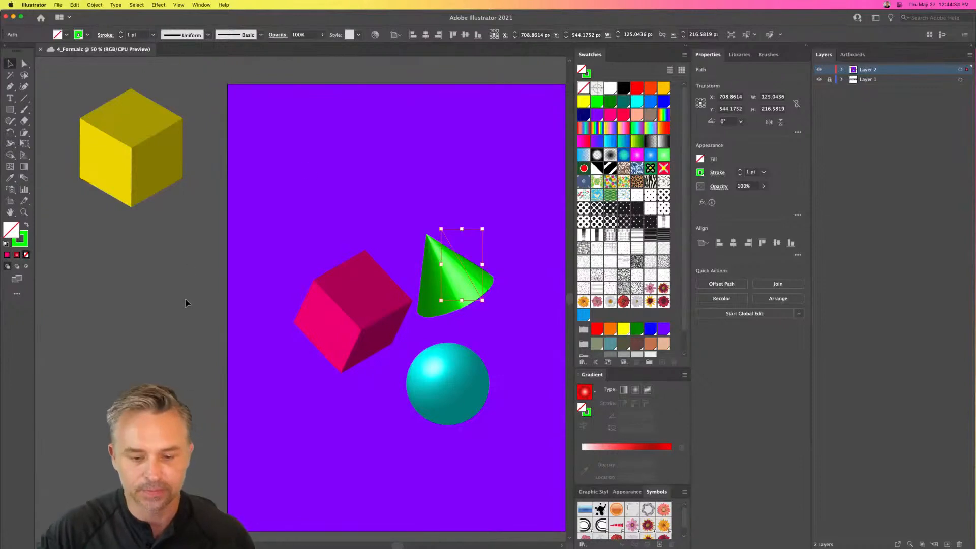
Select the purple background rectangle, float the Appearance panel over the artboard and collapse the Graphic Styles and Symbols group.
left_click(355, 314)
left_click(359, 181)
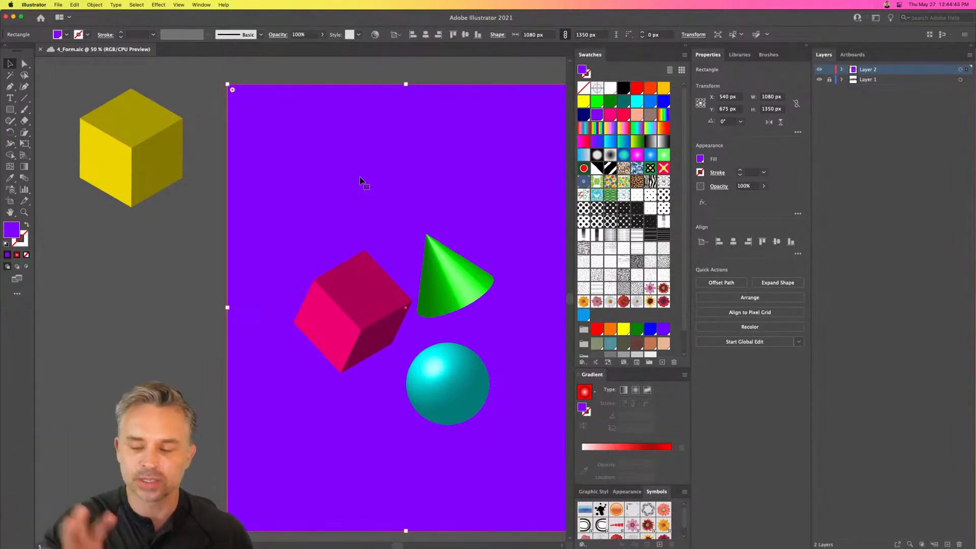
key("space")
left_click_drag(410, 207, 357, 209)
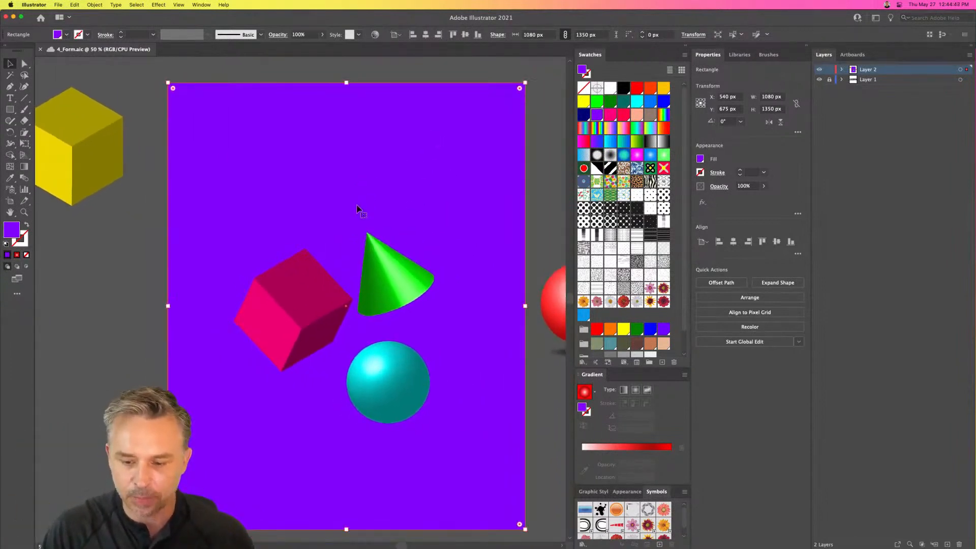
left_click_drag(626, 492, 471, 204)
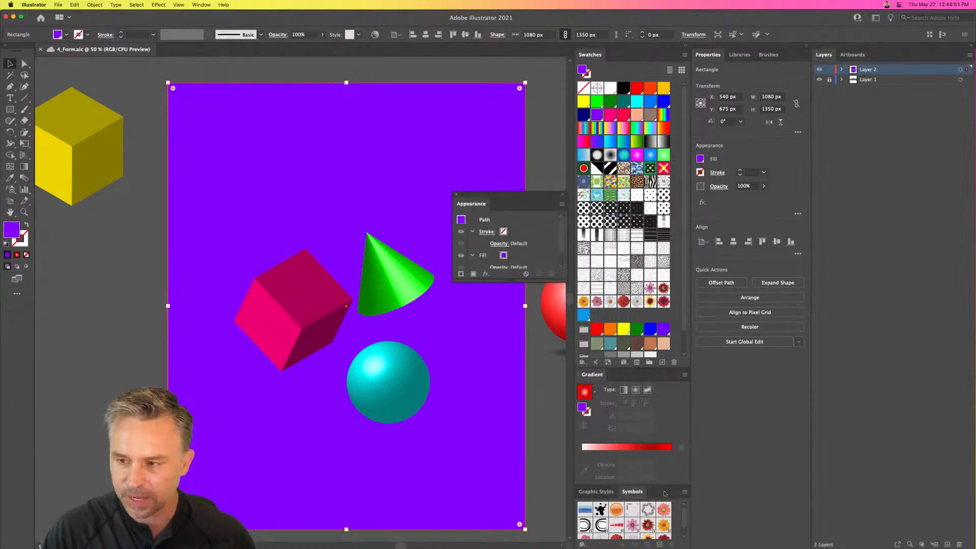
double_click(665, 494)
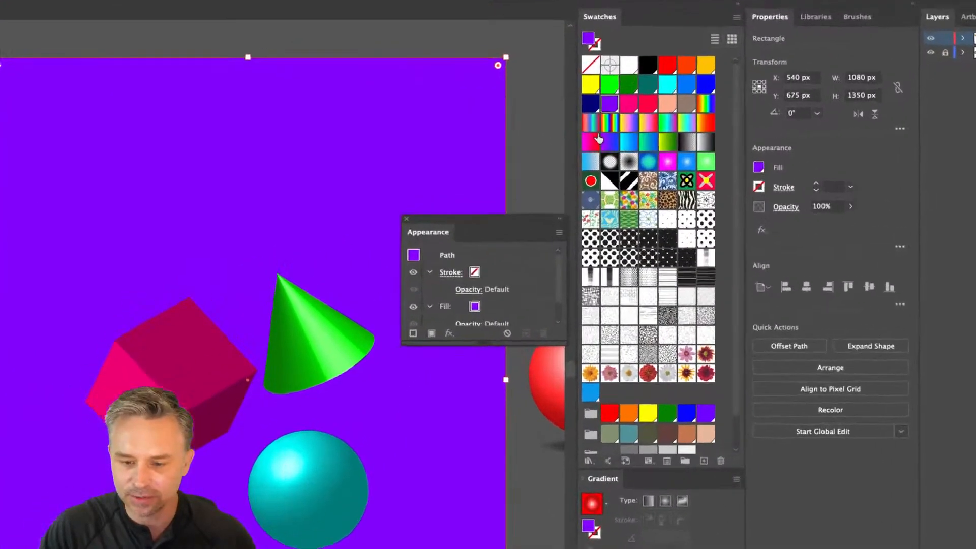
Enlarge the Appearance panel, try dot patterns including 6 dpi 40% as the background rectangle's only fill, and restore the solid purple.
left_click_drag(464, 356, 464, 477)
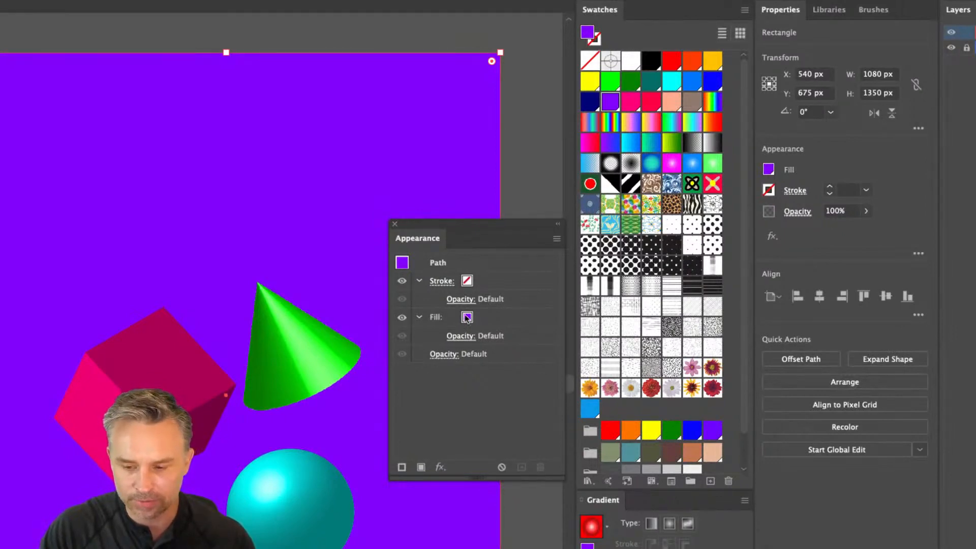
left_click(768, 171)
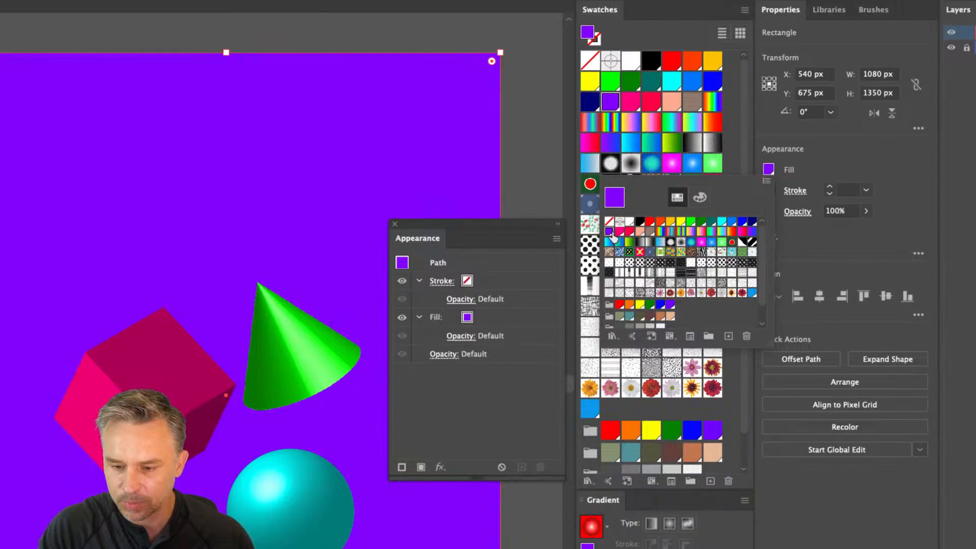
left_click(700, 263)
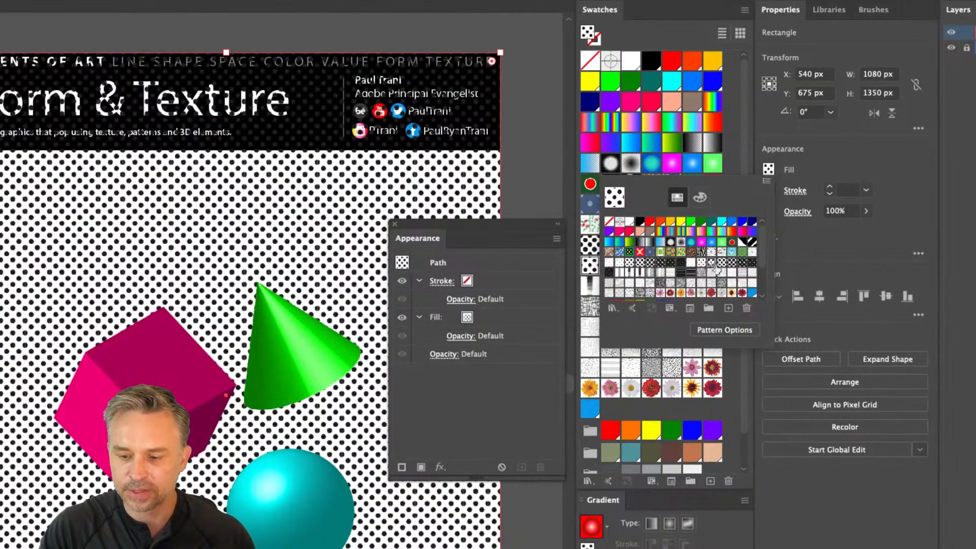
left_click(711, 264)
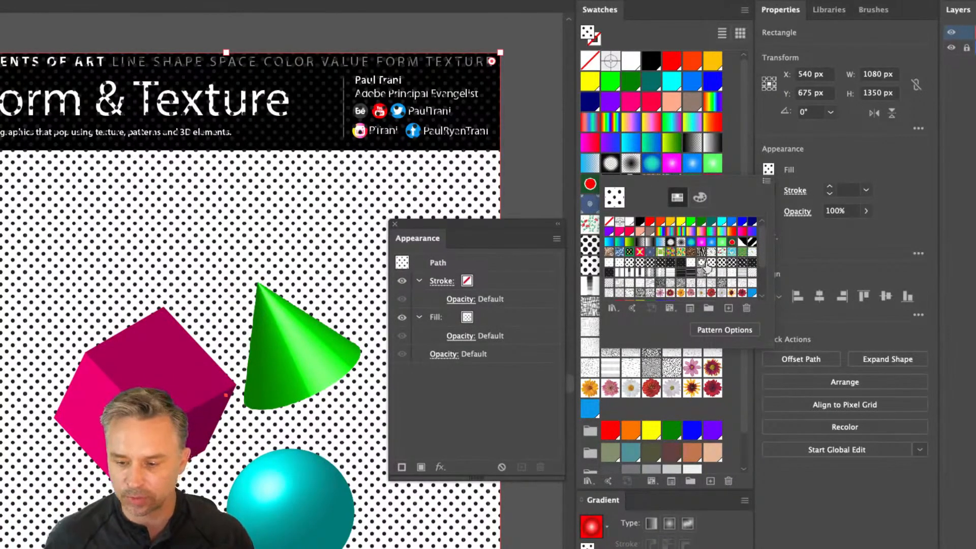
left_click(711, 268)
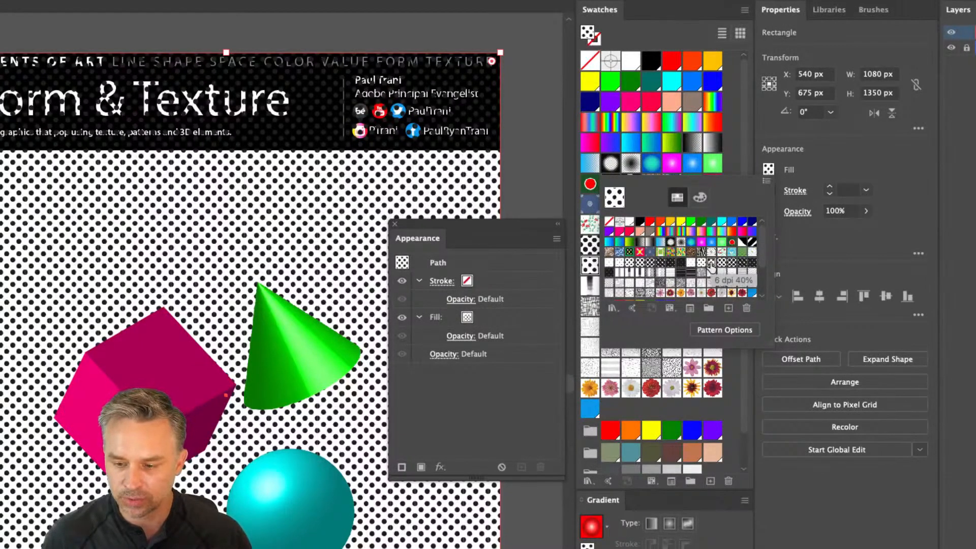
left_click(610, 232)
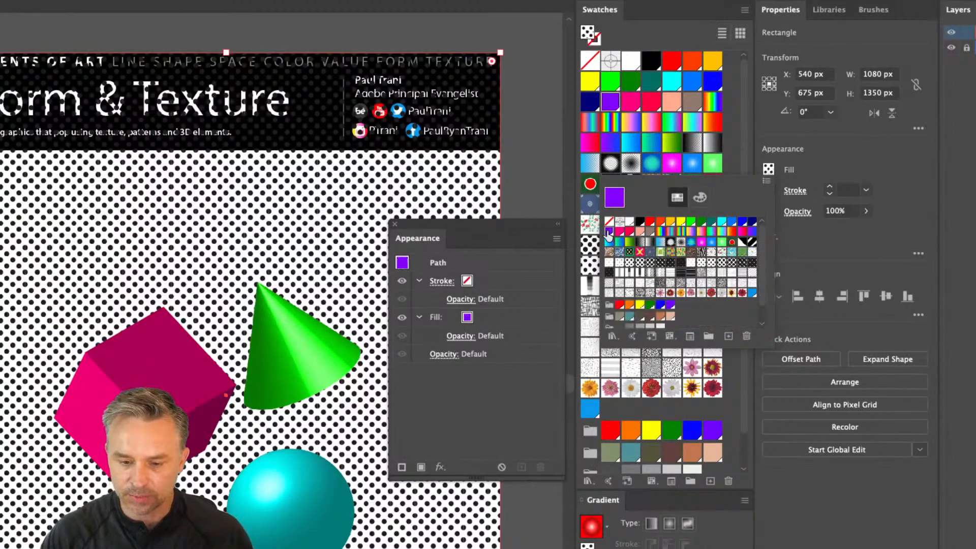
Add a second fill above the background rectangle's solid purple fill and give it a black dot pattern.
left_click_drag(441, 246, 427, 206)
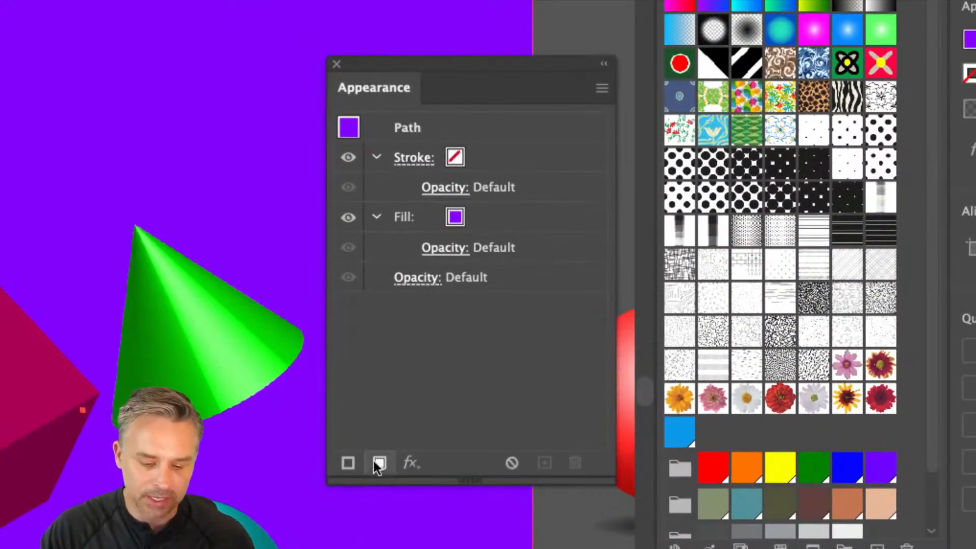
left_click(379, 463)
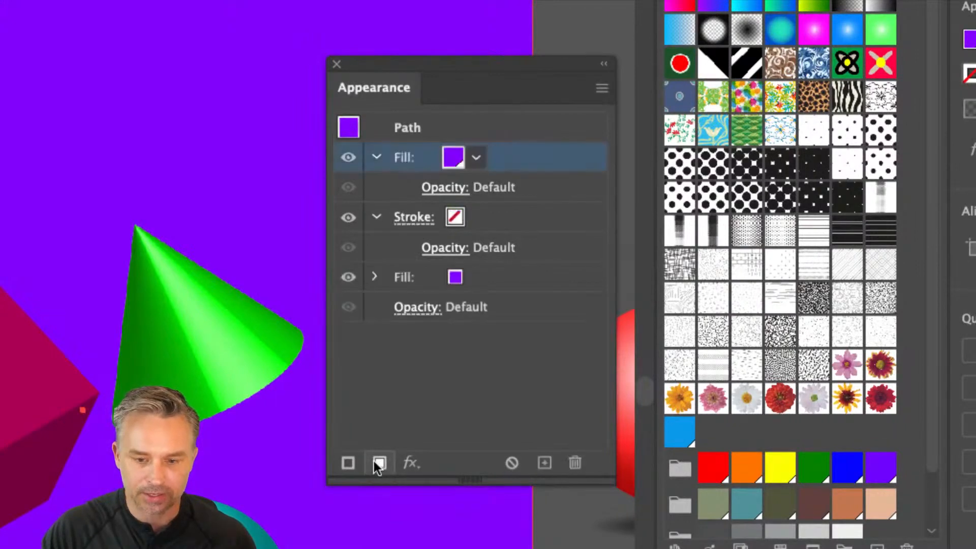
left_click(473, 160)
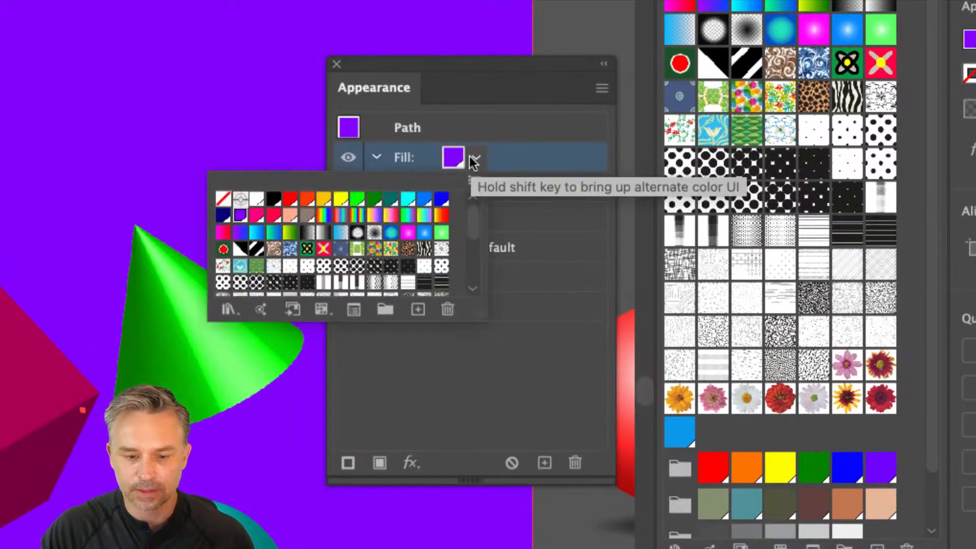
left_click(423, 268)
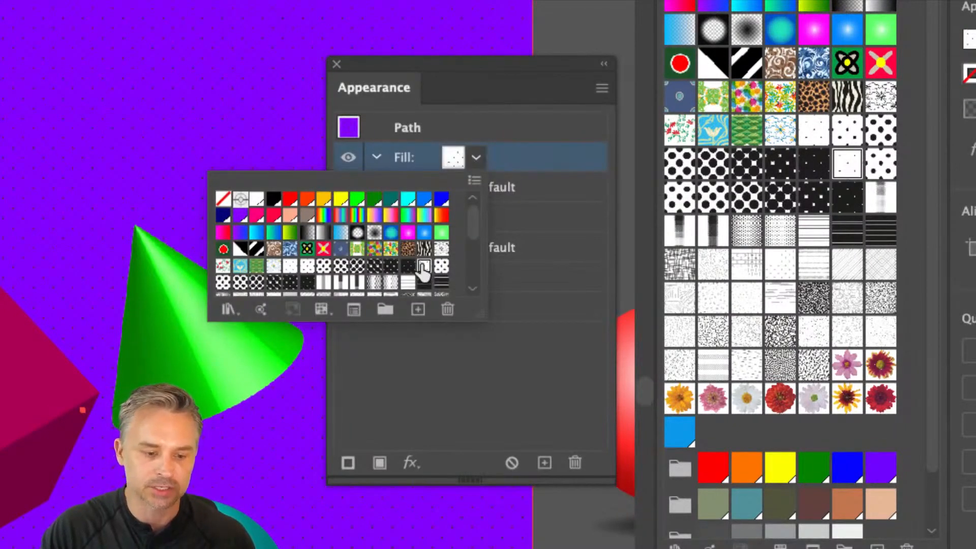
left_click(321, 269)
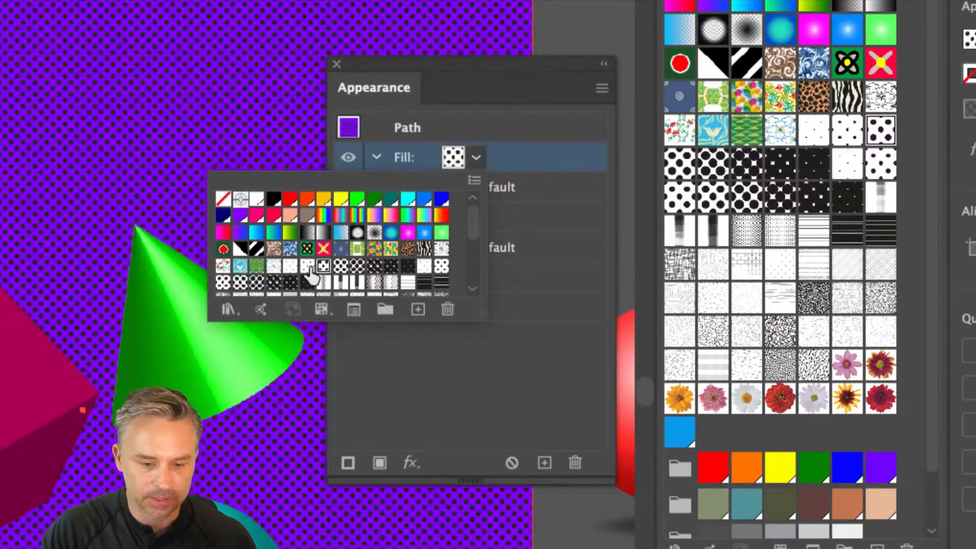
left_click(307, 265)
Compare line, sparse-dot, dark and heavy-dot patterns on the upper fill and settle on a medium-sized black dot pattern.
scroll(262, 272, "down", 1)
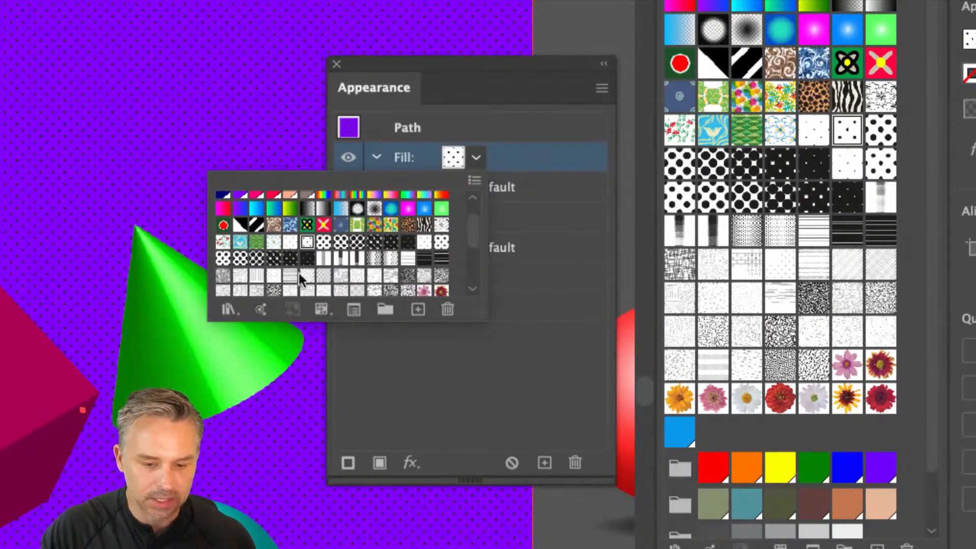
left_click(289, 276)
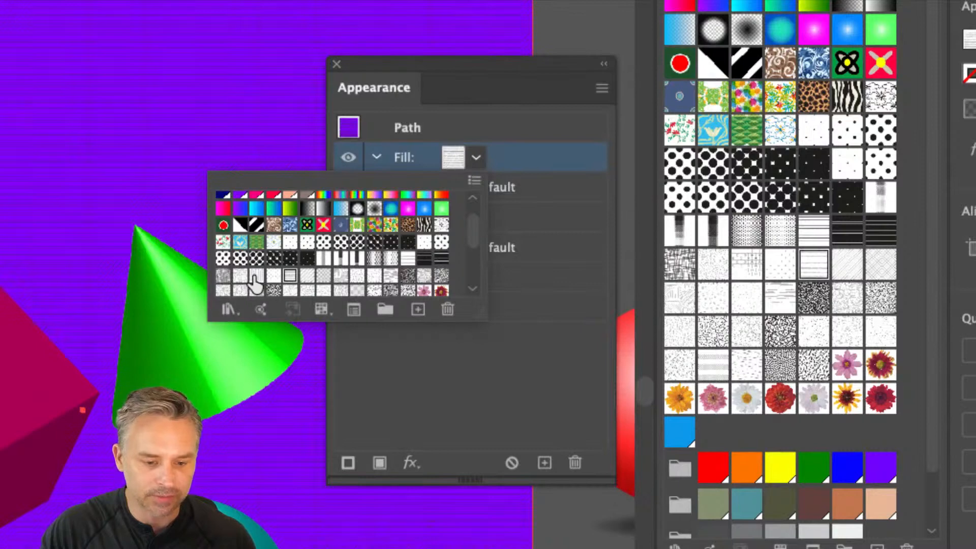
left_click(273, 275)
left_click(290, 242)
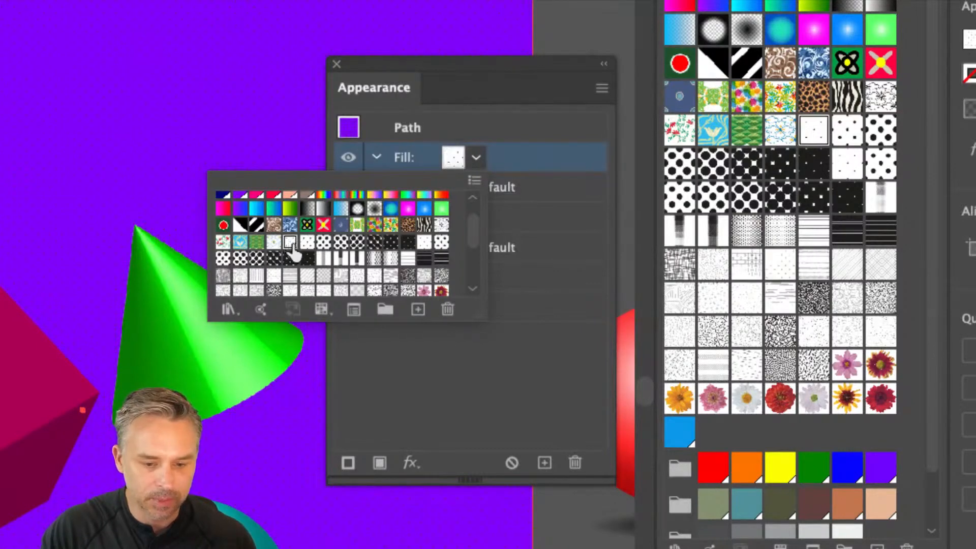
left_click(308, 243)
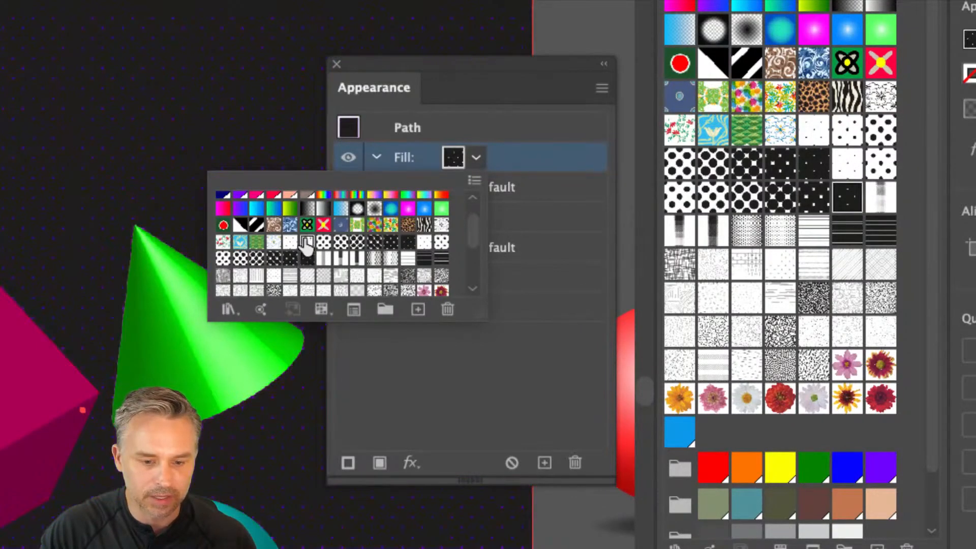
left_click(307, 243)
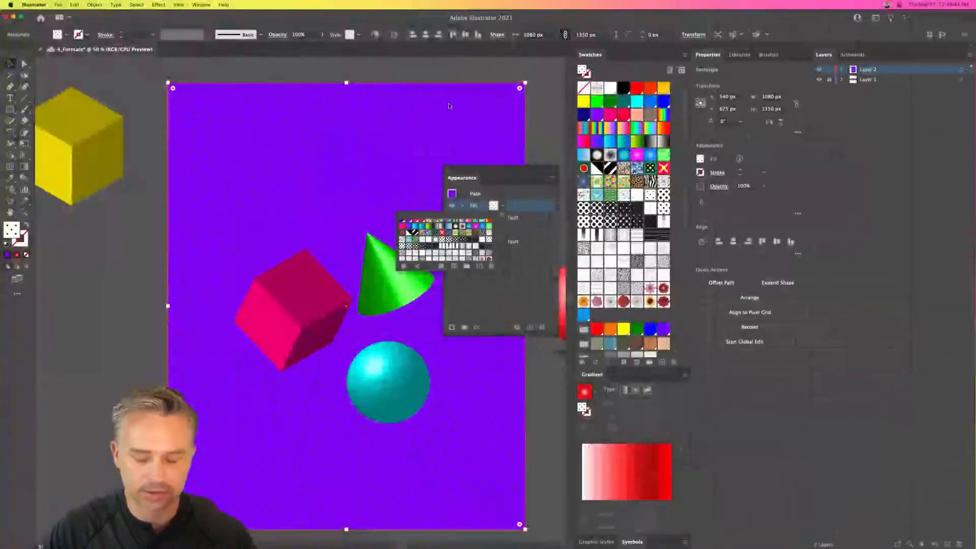
left_click(457, 245)
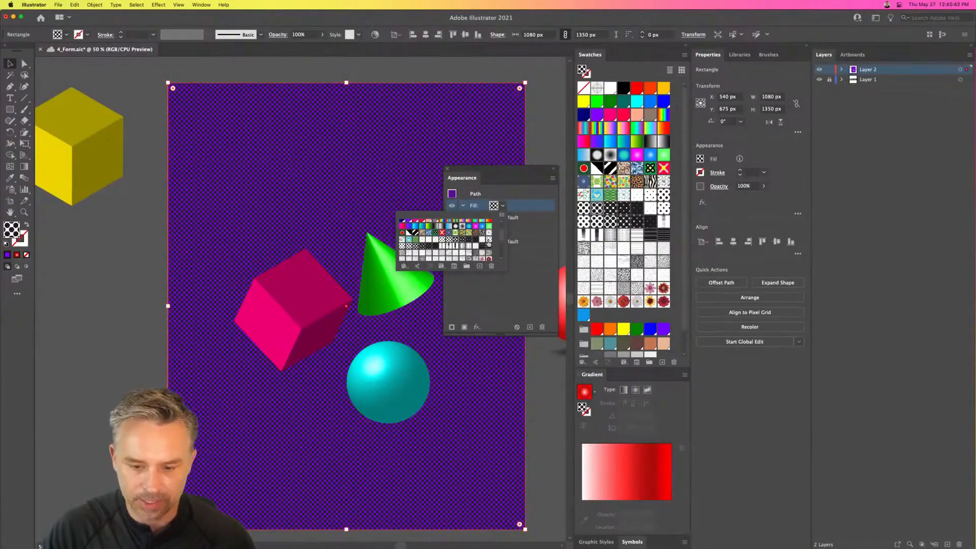
left_click(487, 245)
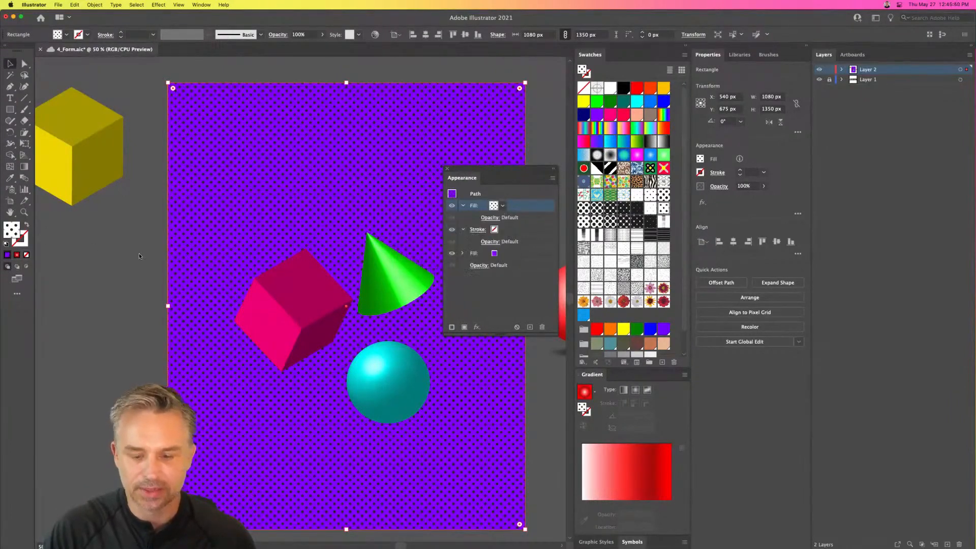
Recolor the solid fill beneath the dots, trying light lavender D7AEFF and settling on a medium purple.
left_click(493, 252)
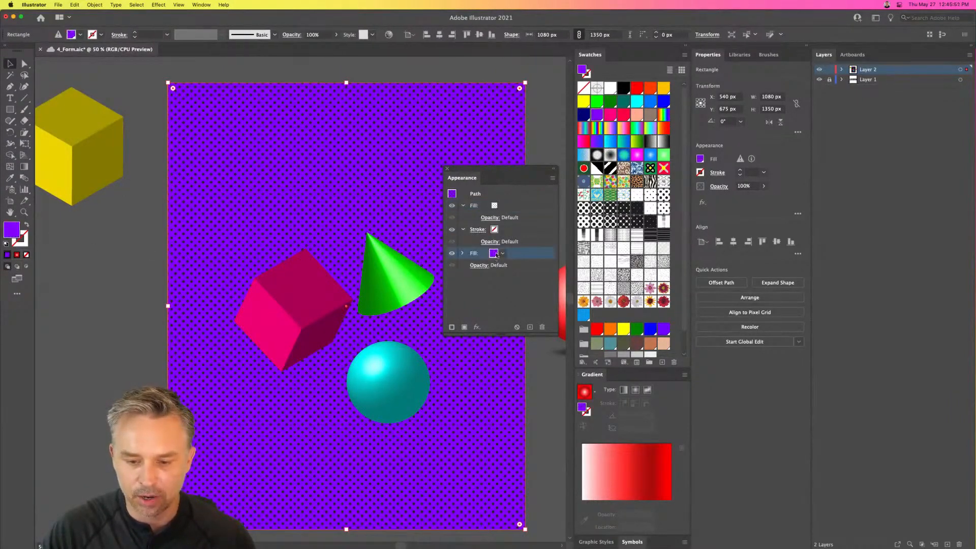
left_click(494, 253)
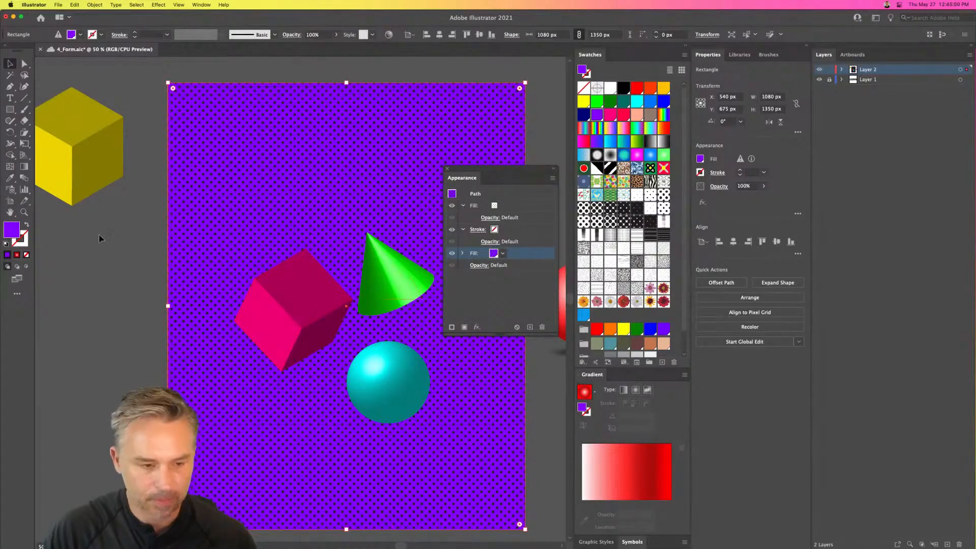
double_click(14, 230)
left_click_drag(444, 156, 445, 123)
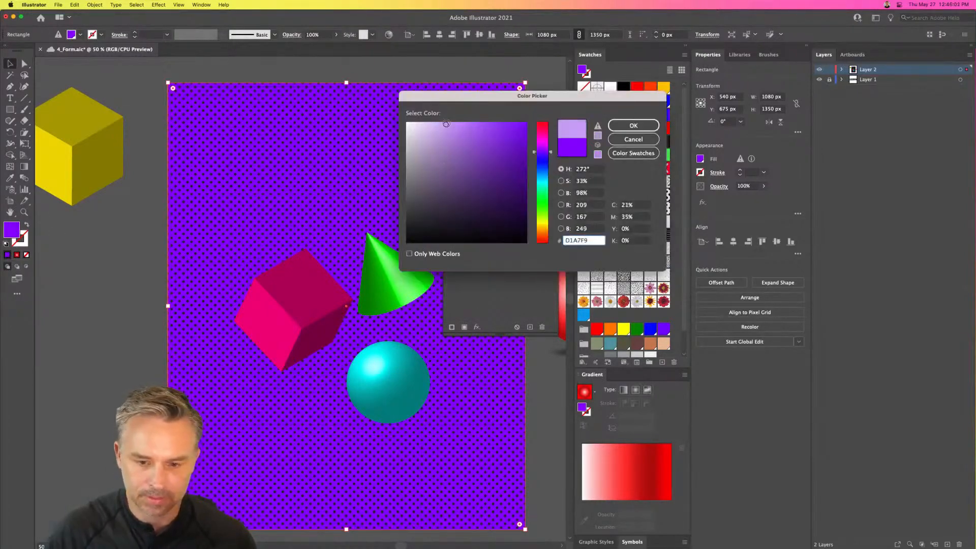
key("Return")
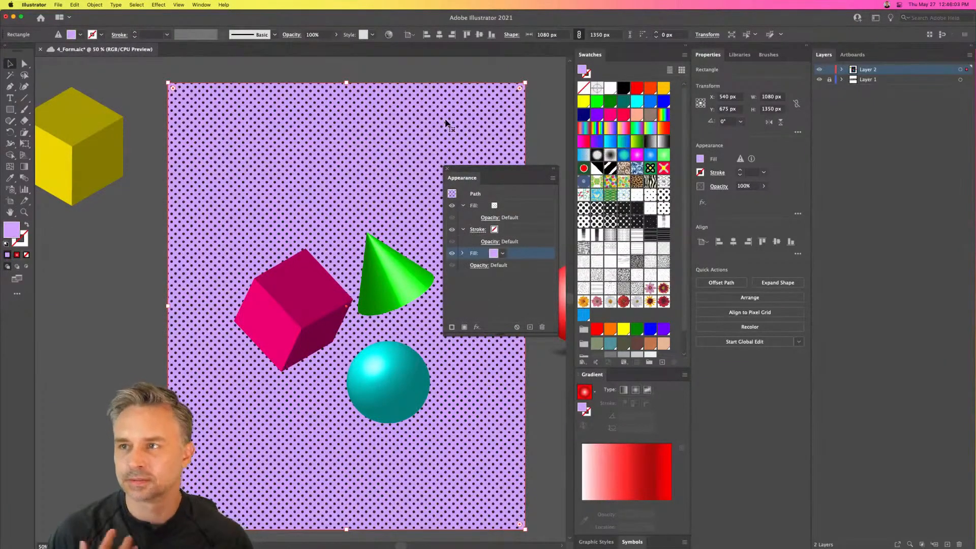
double_click(9, 225)
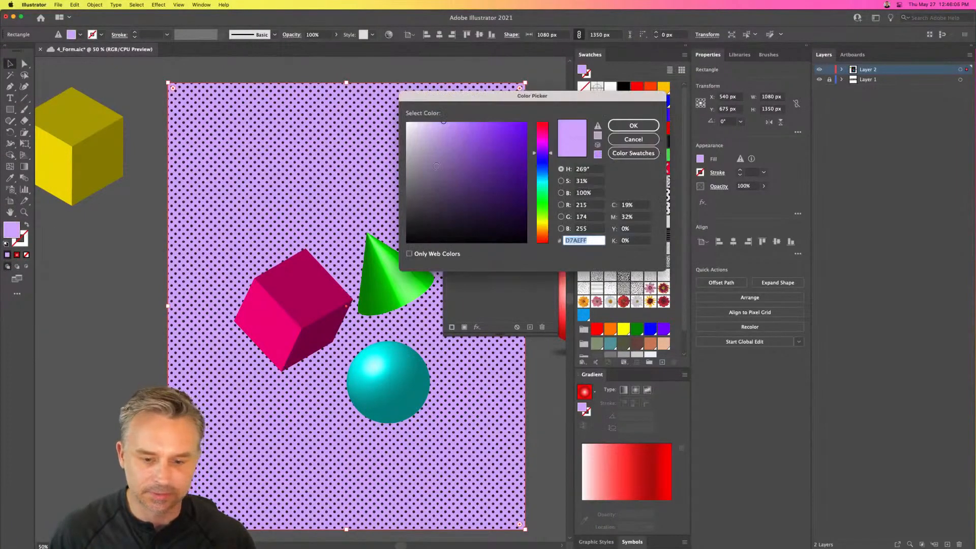
left_click(480, 121)
left_click(635, 127)
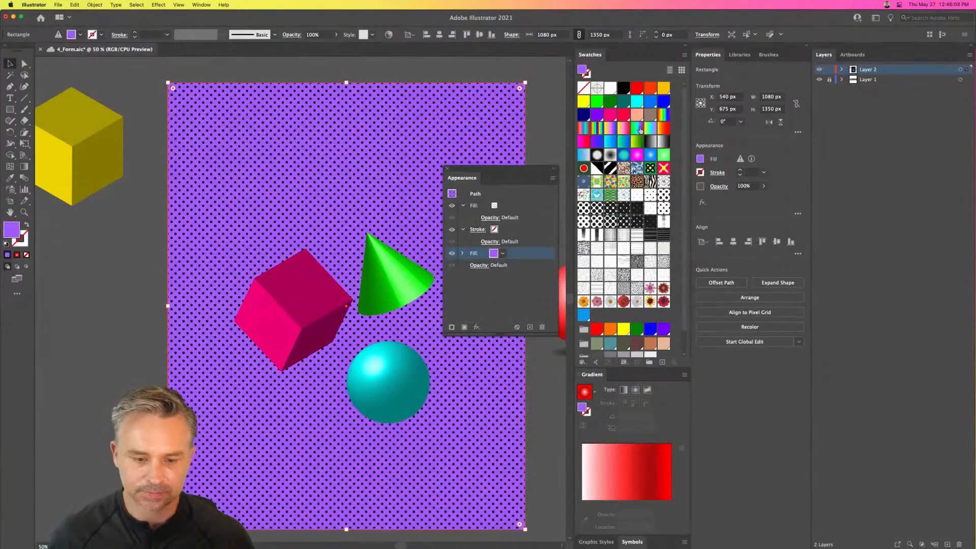
Float the Appearance panel over the artboard again, add another fill above the dot fill and apply a sparse dot pattern.
left_click_drag(495, 175, 567, 296)
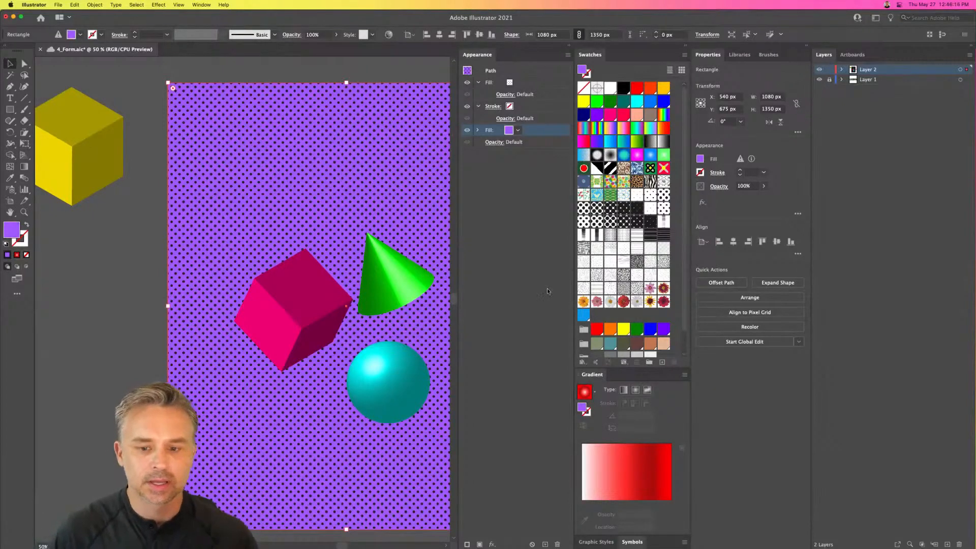
left_click_drag(477, 55, 520, 213)
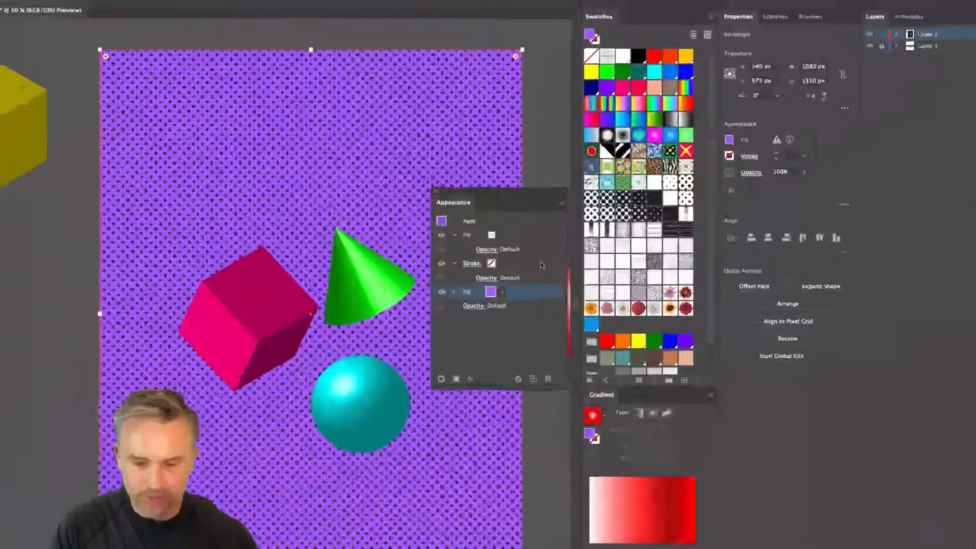
left_click(514, 235)
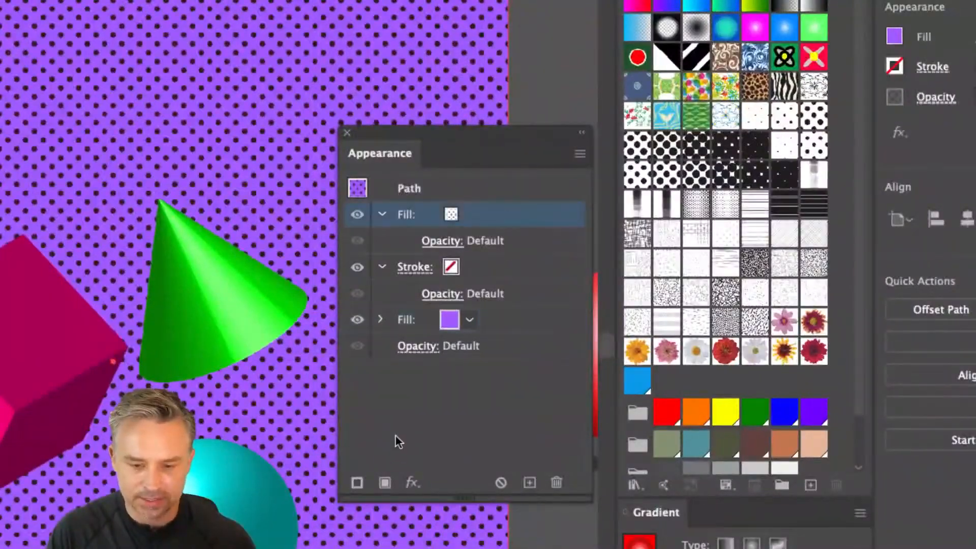
left_click(385, 483)
left_click(469, 215)
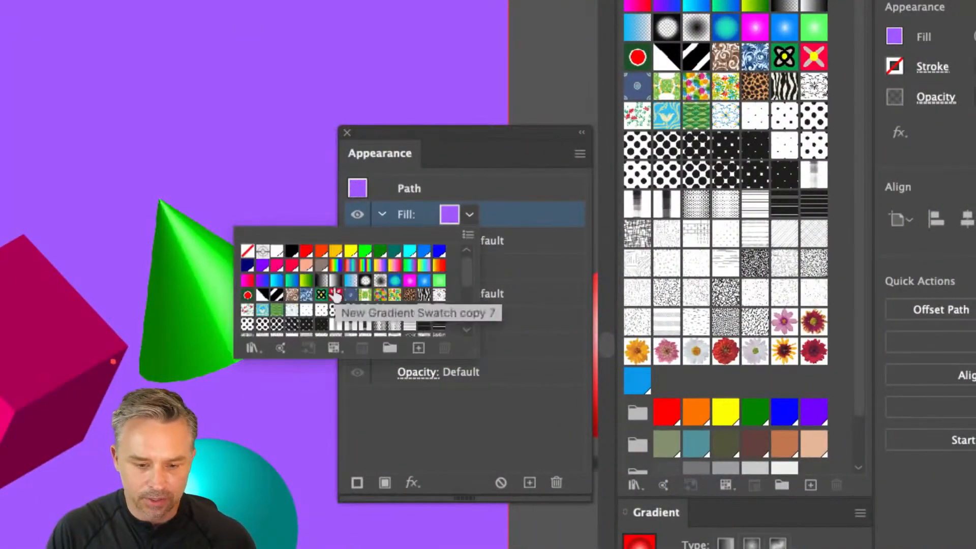
left_click(424, 311)
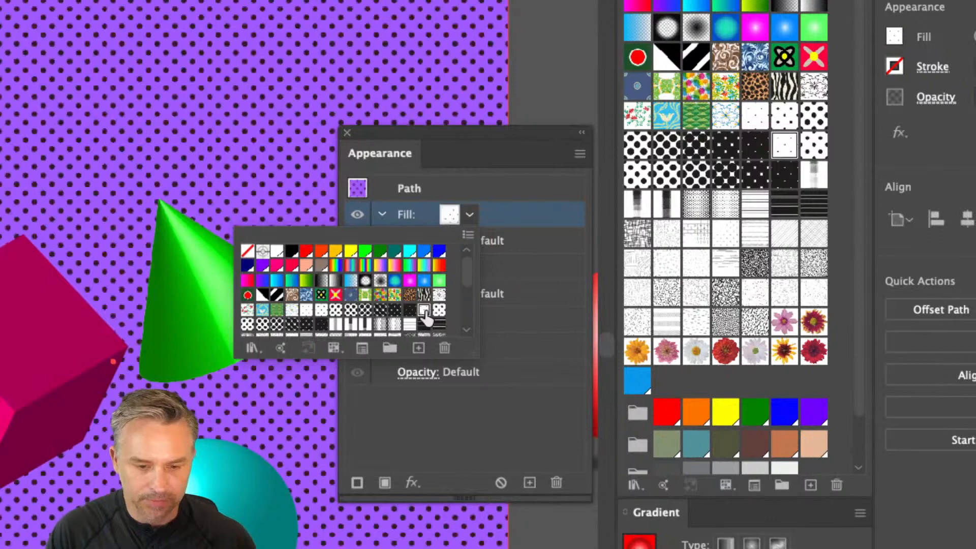
Compare grid and line textures on the topmost fill and set it to the Crosses pattern.
scroll(305, 312, "down", 4)
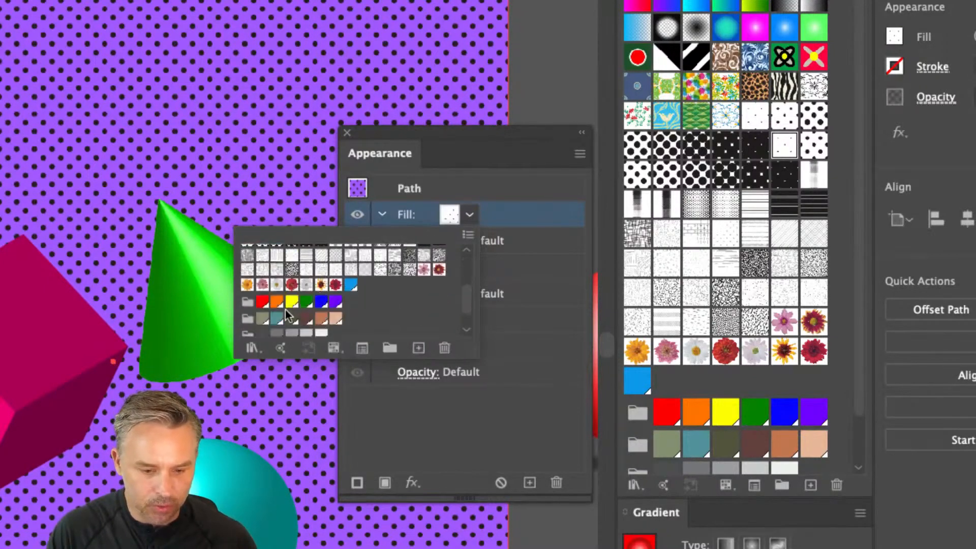
left_click(276, 255)
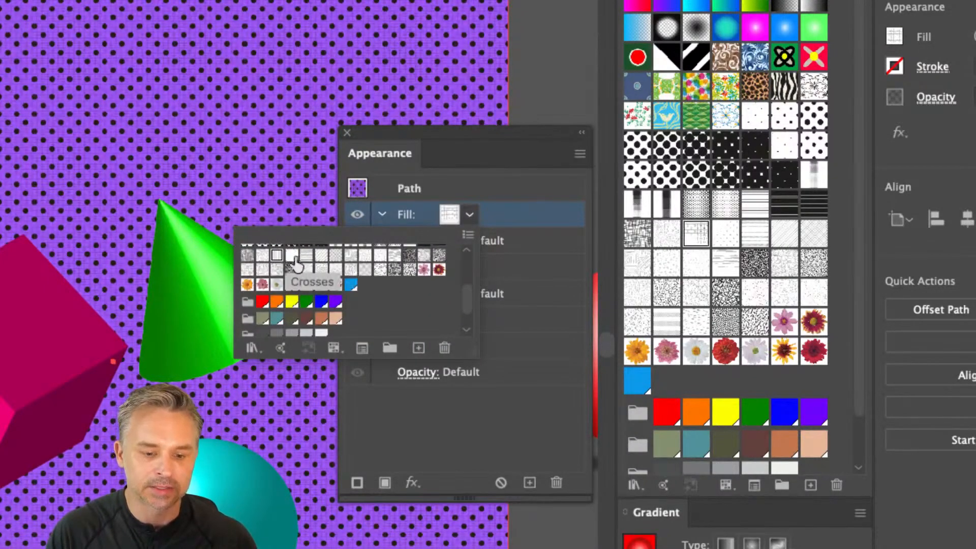
left_click(293, 256)
left_click(305, 255)
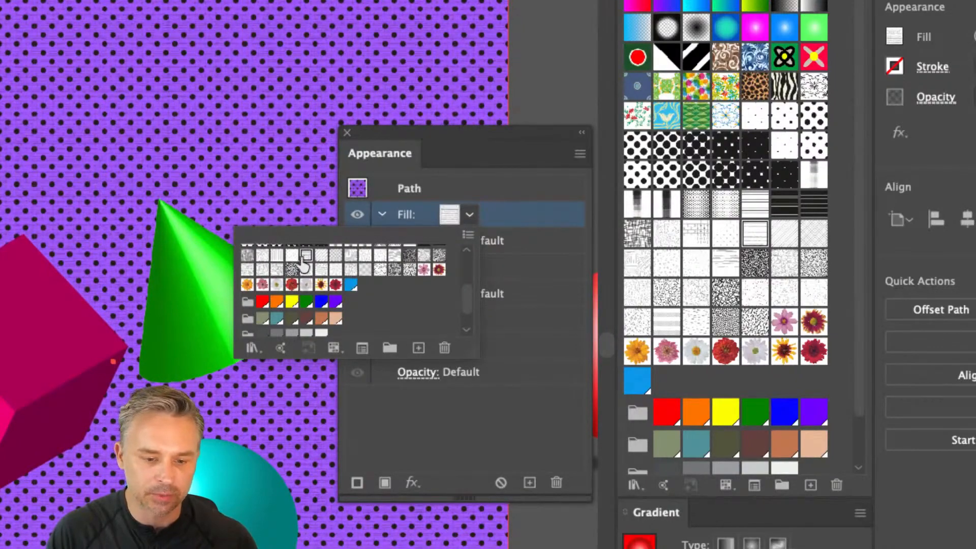
left_click(290, 255)
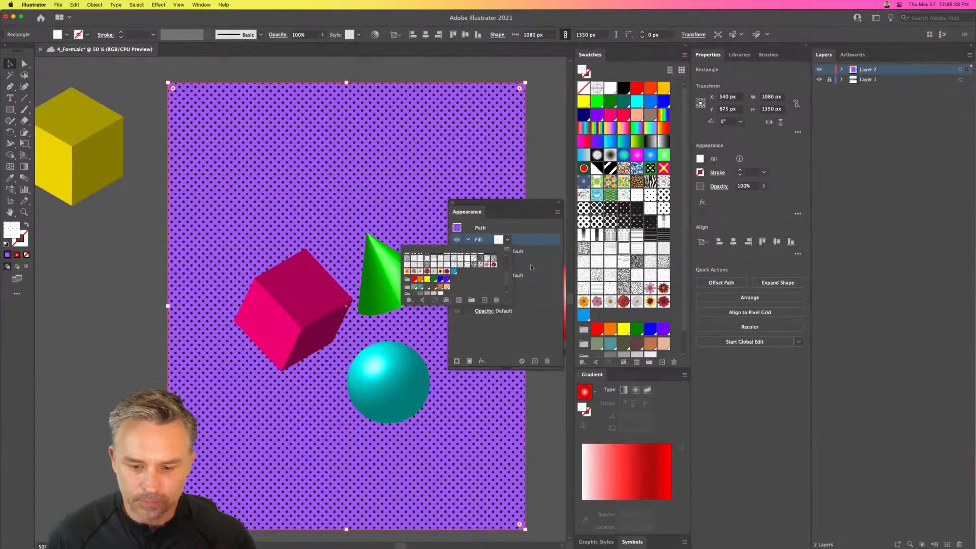
left_click(519, 332)
Dock the Appearance panel with the Gradient panel and remove the topmost Crosses fill from the background rectangle.
left_click_drag(498, 202, 639, 376)
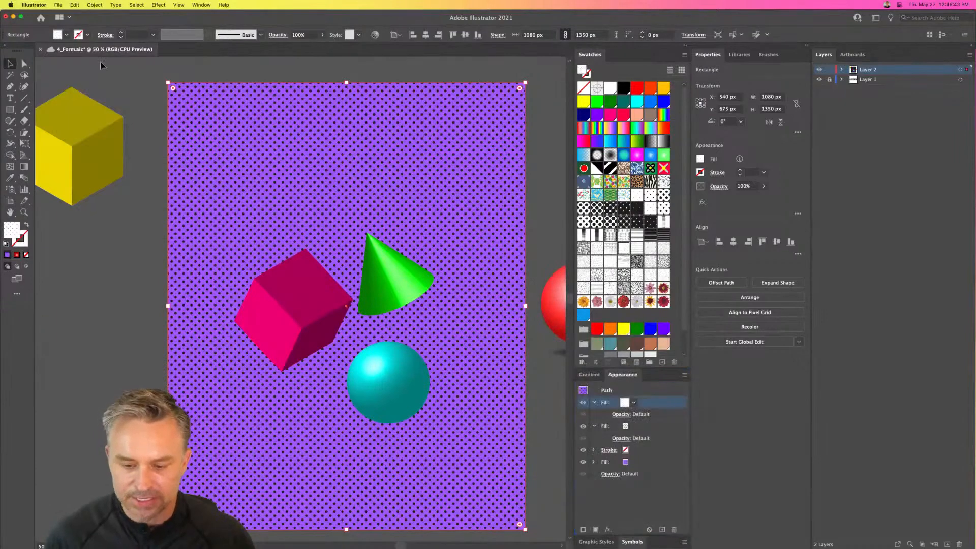
left_click(25, 144)
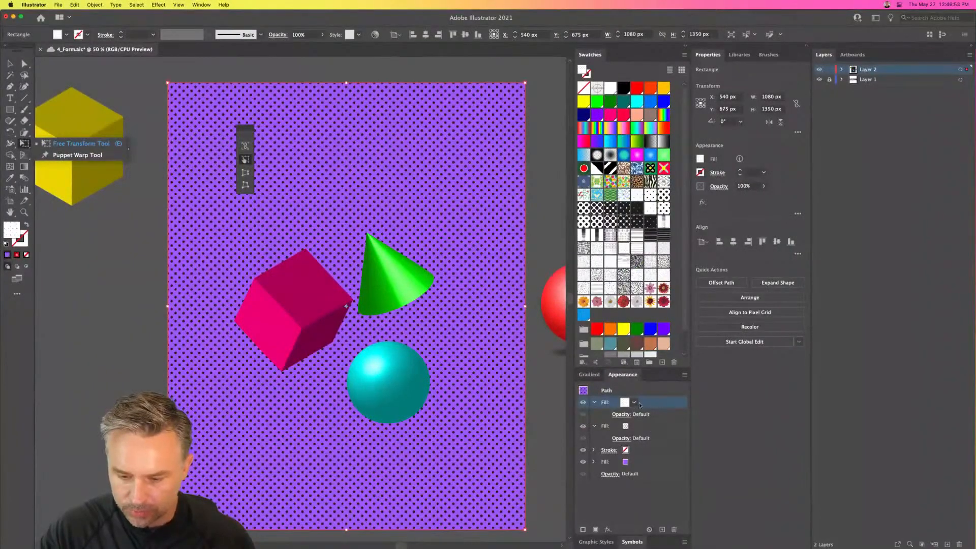
left_click(673, 531)
left_click(655, 405)
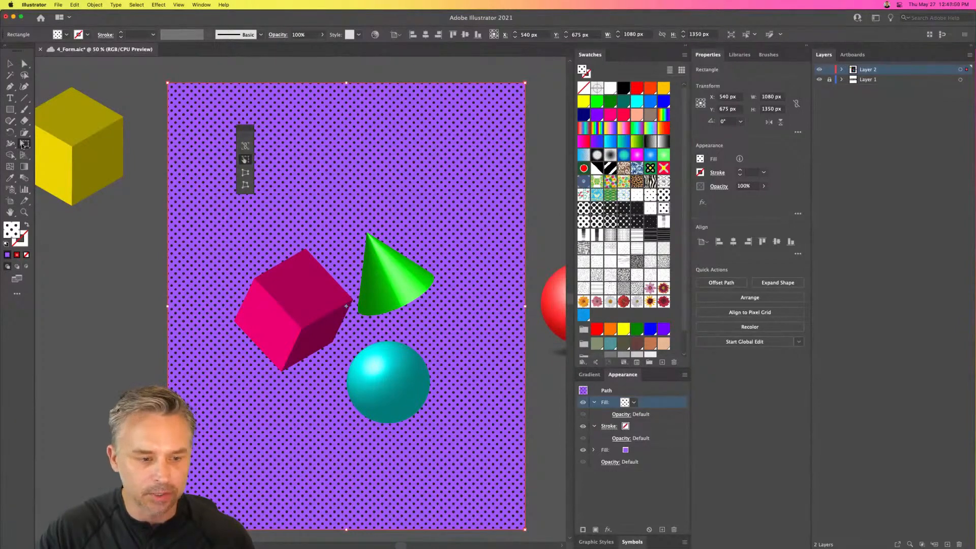
Scale only the background's dot pattern uniformly to 200% with the Scale tool, leaving Transform Objects and Scale Corners off.
left_click(9, 63)
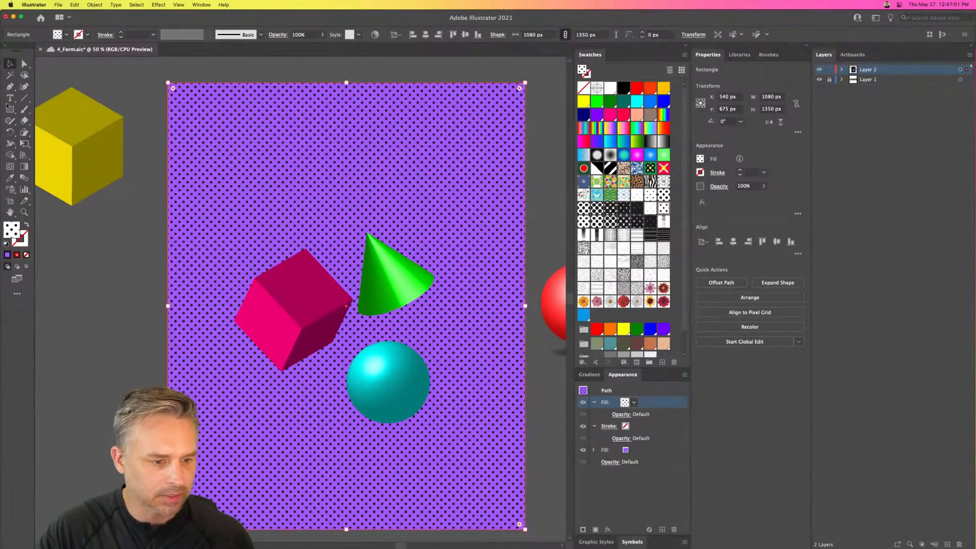
left_click(25, 144)
left_click(25, 132)
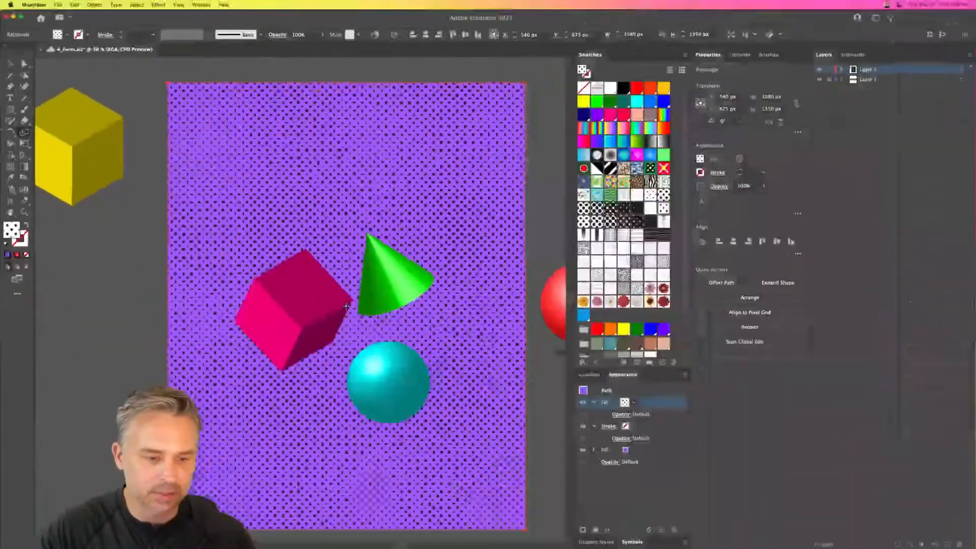
double_click(24, 132)
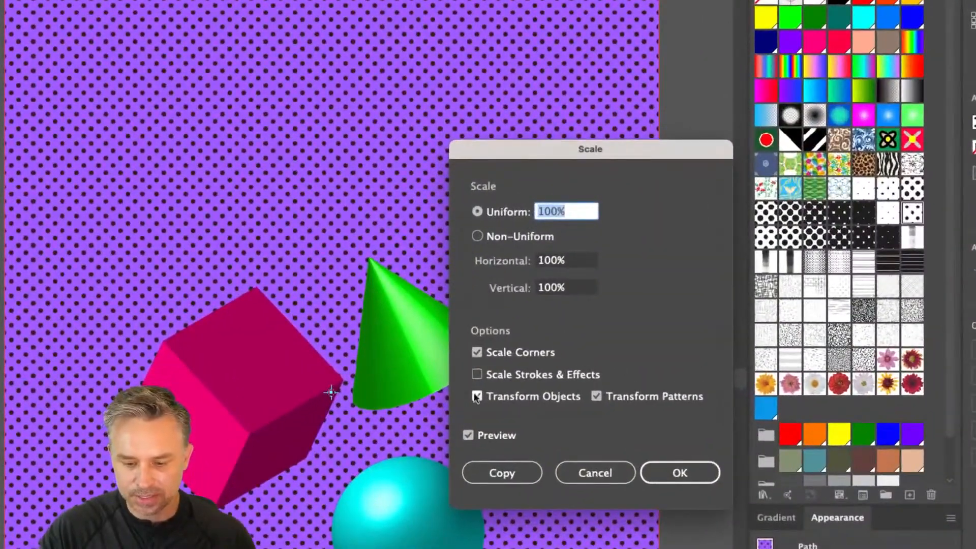
left_click(476, 397)
left_click(476, 352)
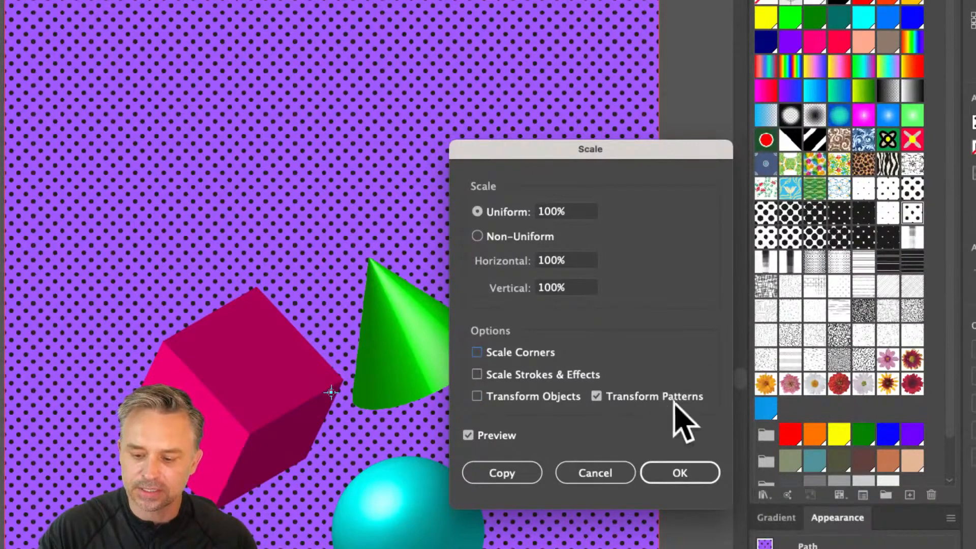
double_click(552, 212)
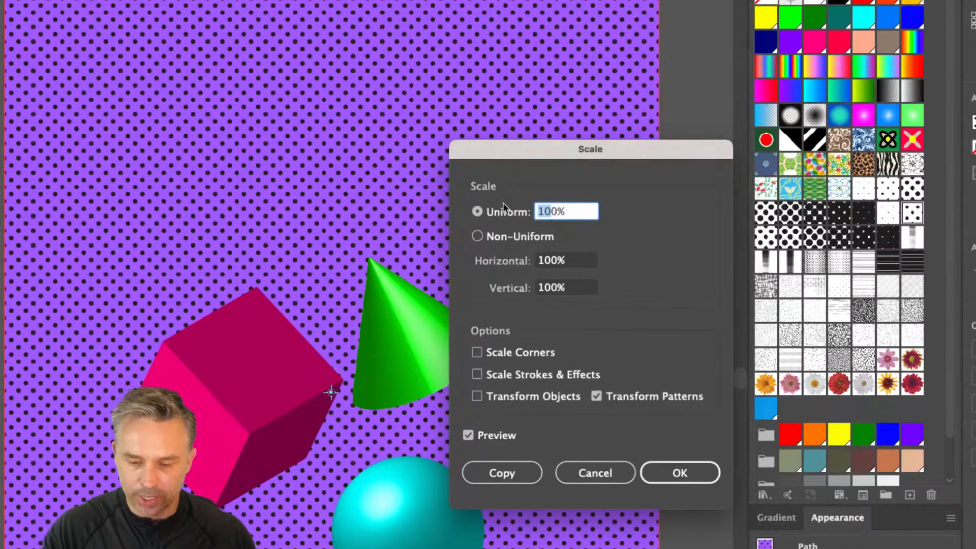
type("200")
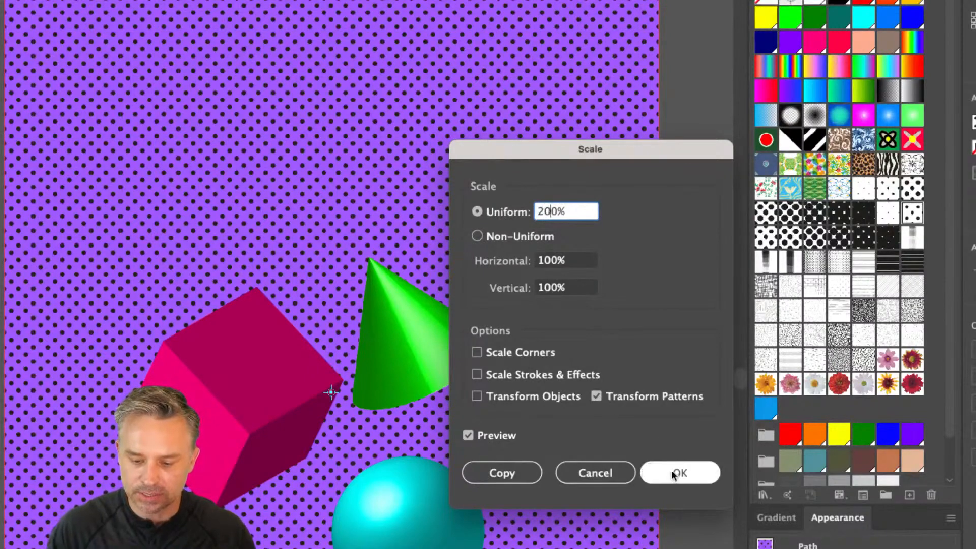
left_click(685, 475)
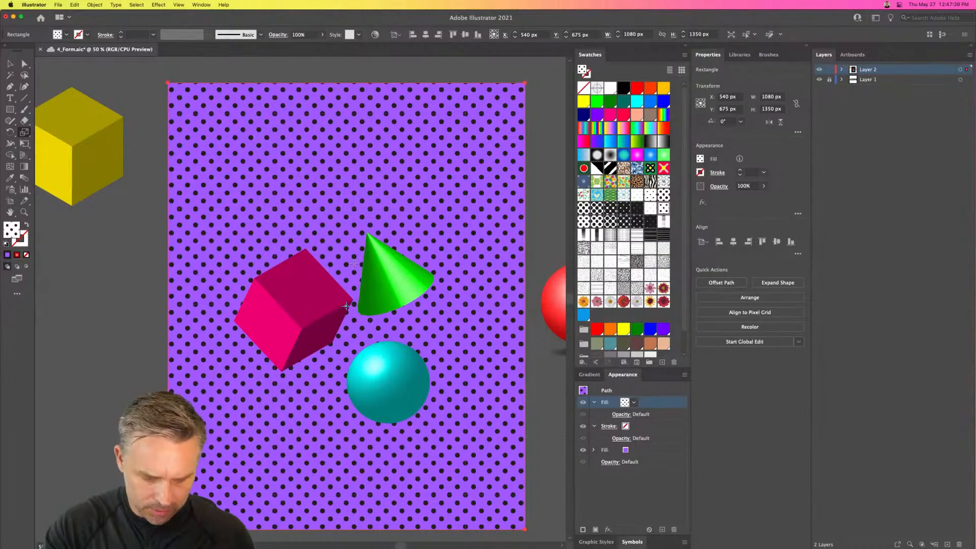
Try stretching the dot pattern unevenly with a freehand scale, then undo the distortion.
left_click_drag(353, 264, 366, 244)
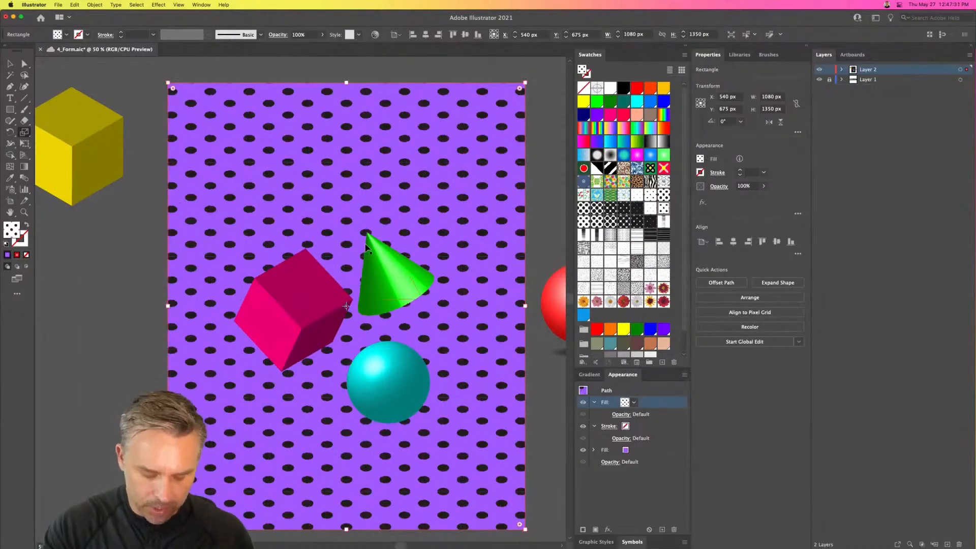
key("super+z")
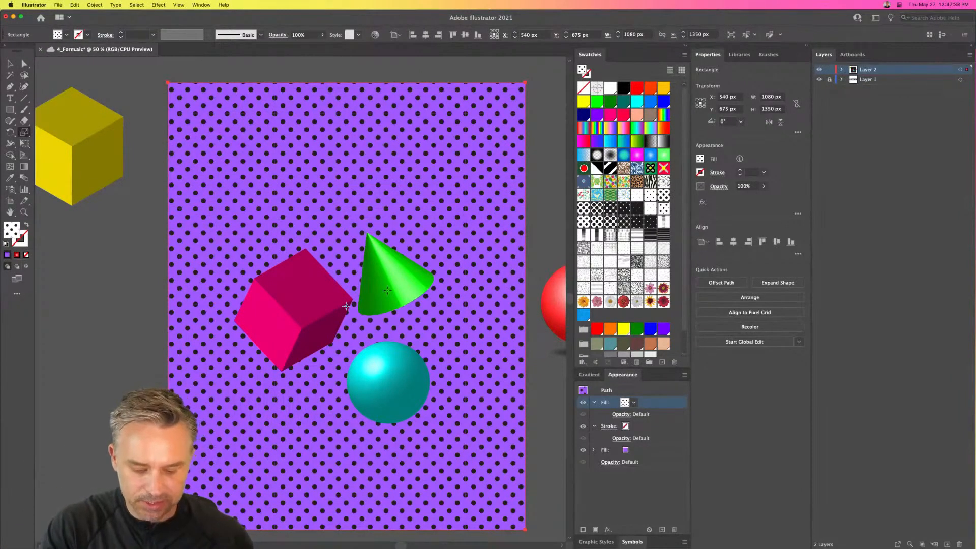
left_click(347, 267)
key("shift+grave")
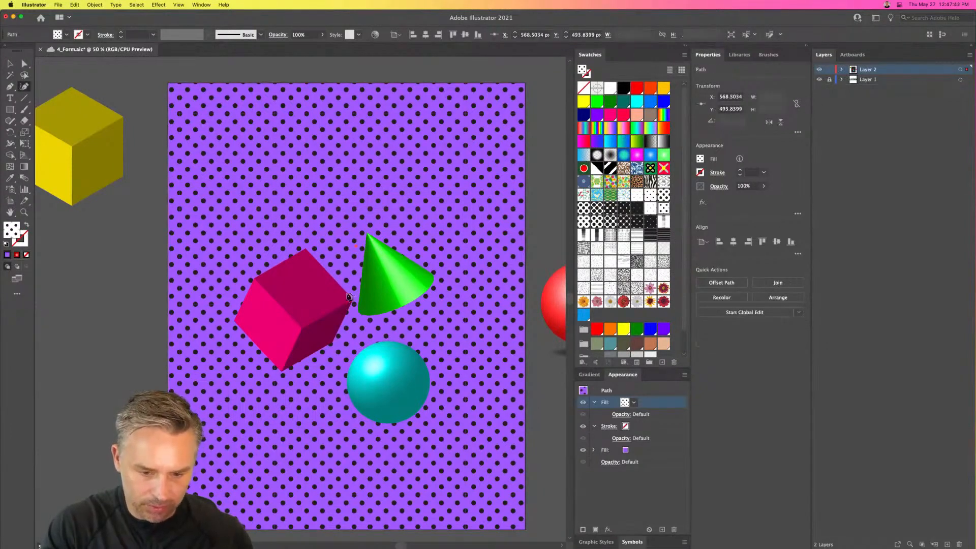
left_click(345, 289)
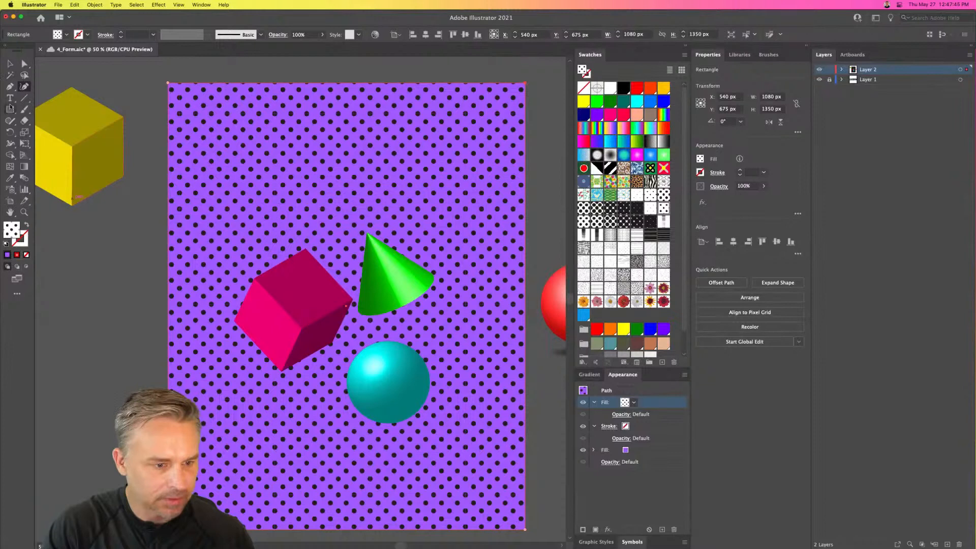
Try enlarging the dot pattern proportionally by a freehand scale, then undo it.
left_click(25, 132)
mouse_move(303, 231)
left_mouse_down()
mouse_move(316, 193)
mouse_move(259, 200)
mouse_move(297, 217)
mouse_move(328, 270)
mouse_move(312, 266)
mouse_move(320, 281)
mouse_move(337, 277)
mouse_move(330, 242)
mouse_move(287, 231)
mouse_move(254, 188)
left_mouse_up()
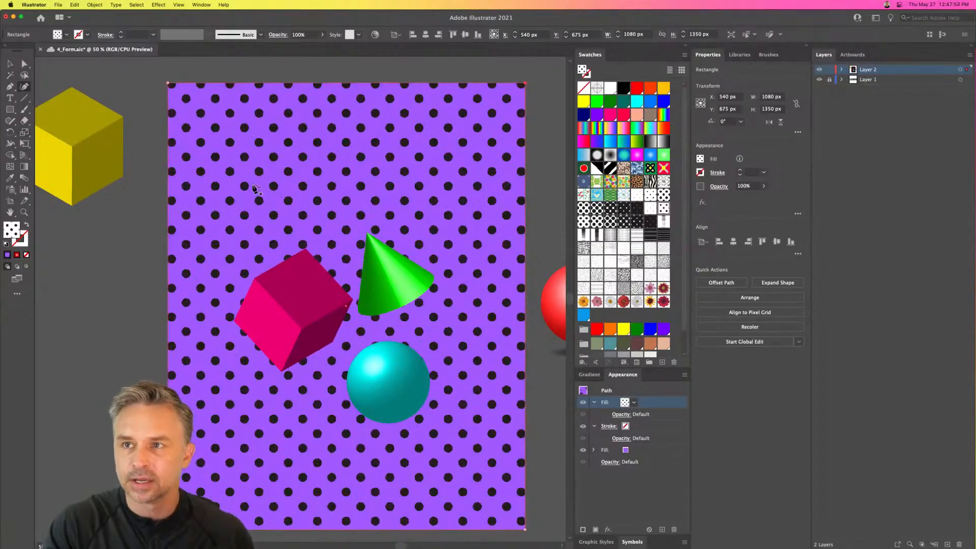
key("n")
key("s")
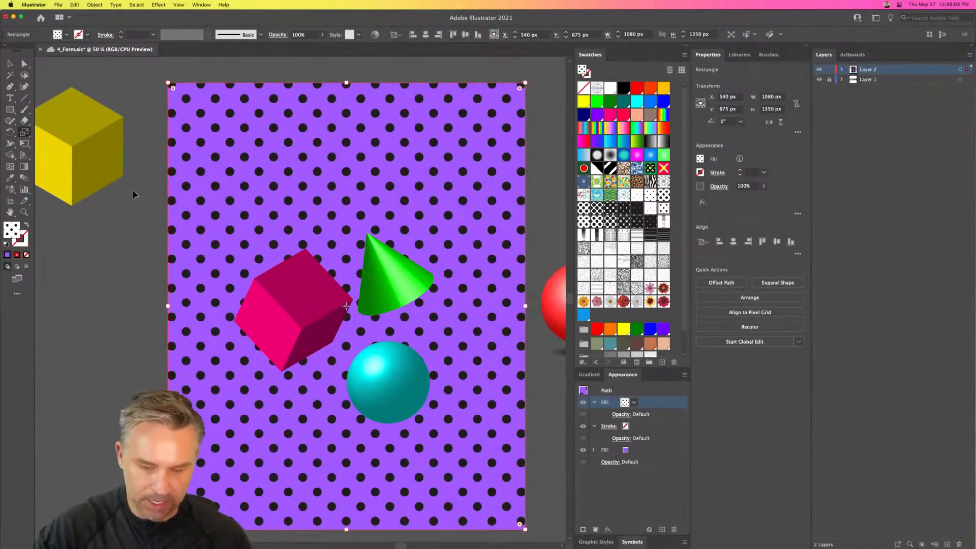
key("super+z")
Move the green cone and the pink cube slightly up and to the right on the artboard.
left_click(9, 64)
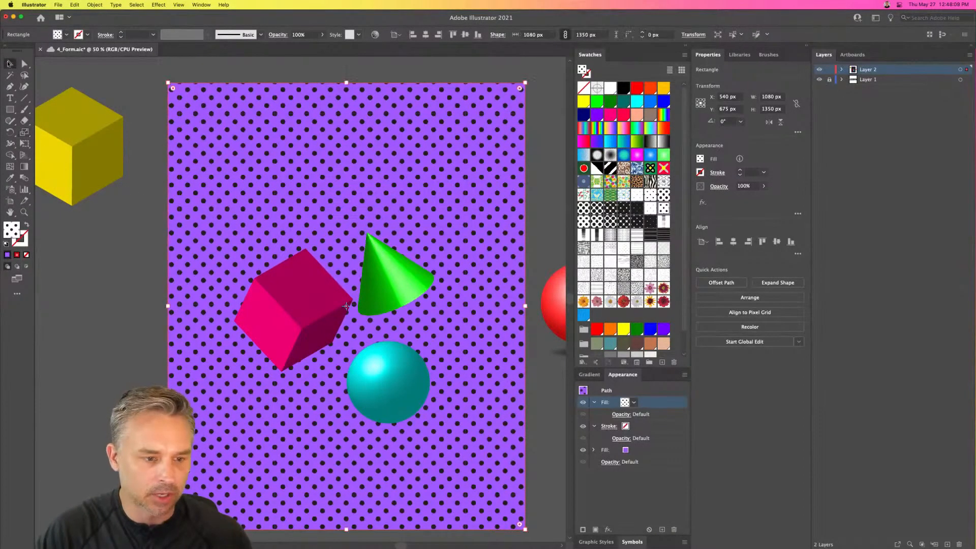
left_click(306, 301)
left_click_drag(380, 290, 389, 268)
left_click_drag(294, 307, 303, 279)
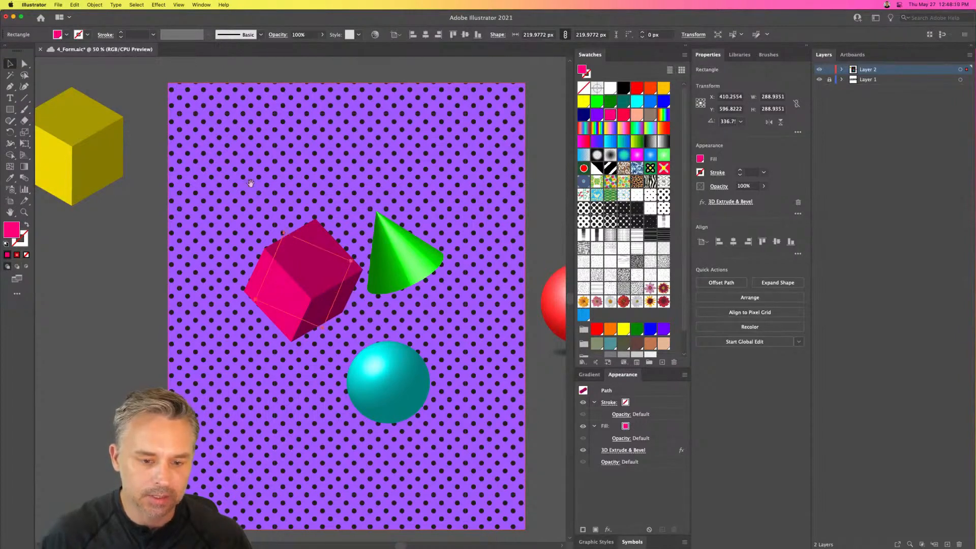
Duplicate the dotted purple background to the left of the artboard and delete the yellow cube's pieces lying over the copy.
left_click_drag(261, 187, 88, 195)
left_click_drag(215, 271, 433, 267)
left_click_drag(451, 127, 109, 297)
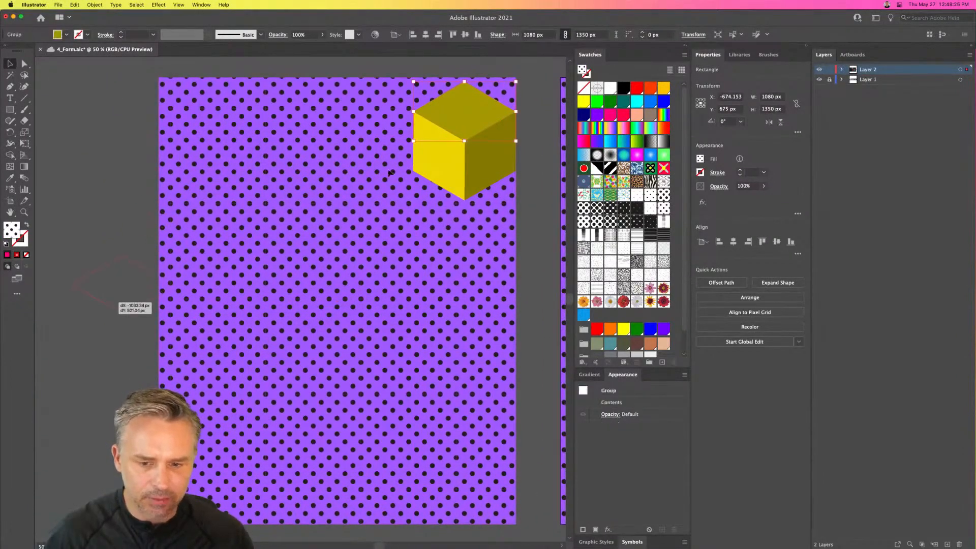
key("Delete")
left_click(432, 163)
key("Delete")
left_click(485, 174)
key("Delete")
Change the solid fill beneath the dots of the duplicated rectangle to bright pink.
left_click(363, 188)
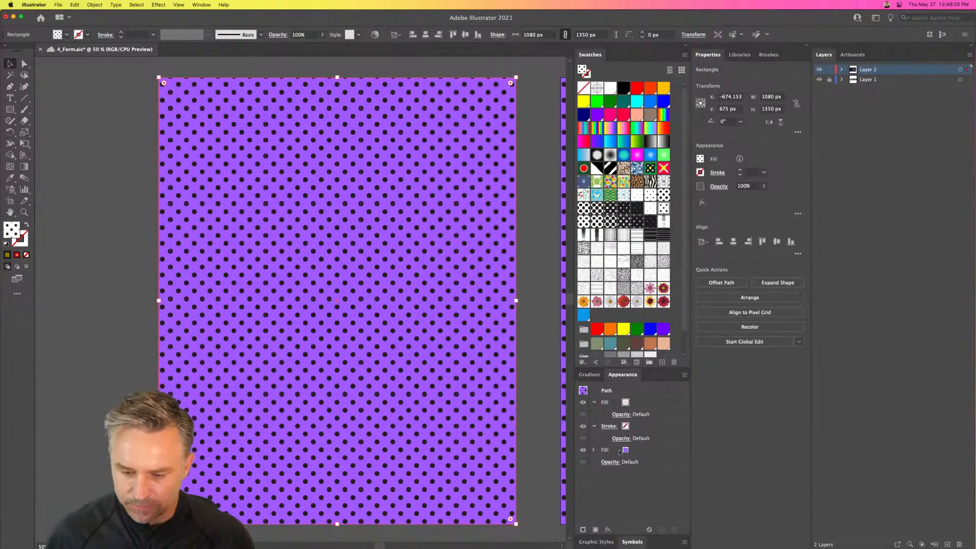
left_click(625, 450)
left_click(633, 451)
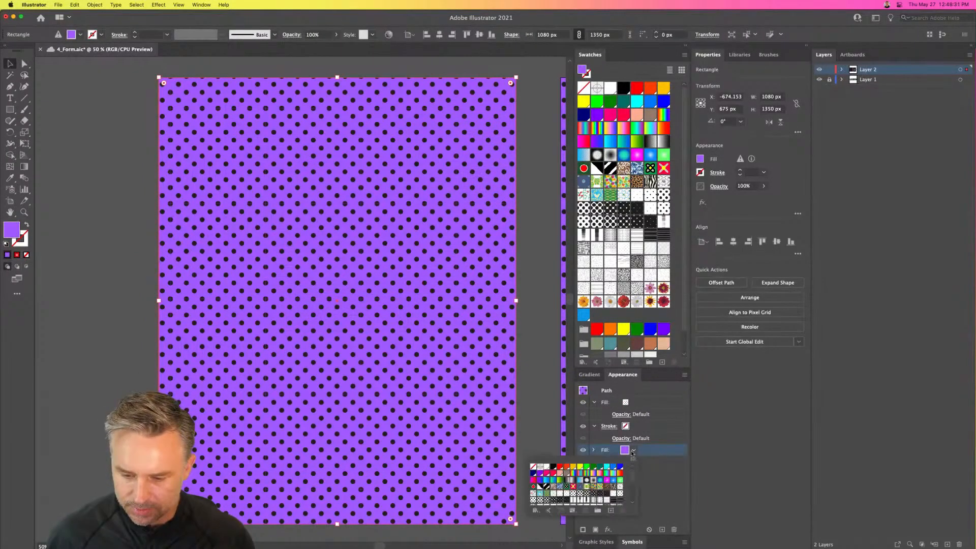
left_click(546, 474)
left_click(131, 217)
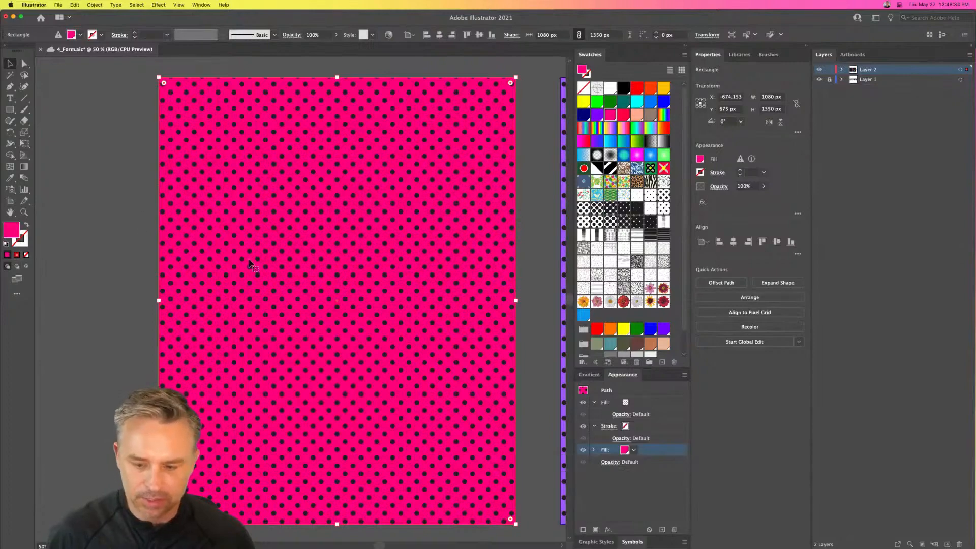
Save the pink dotted rectangle as a new dynamic symbol with the Movie Clip export type.
left_click(581, 376)
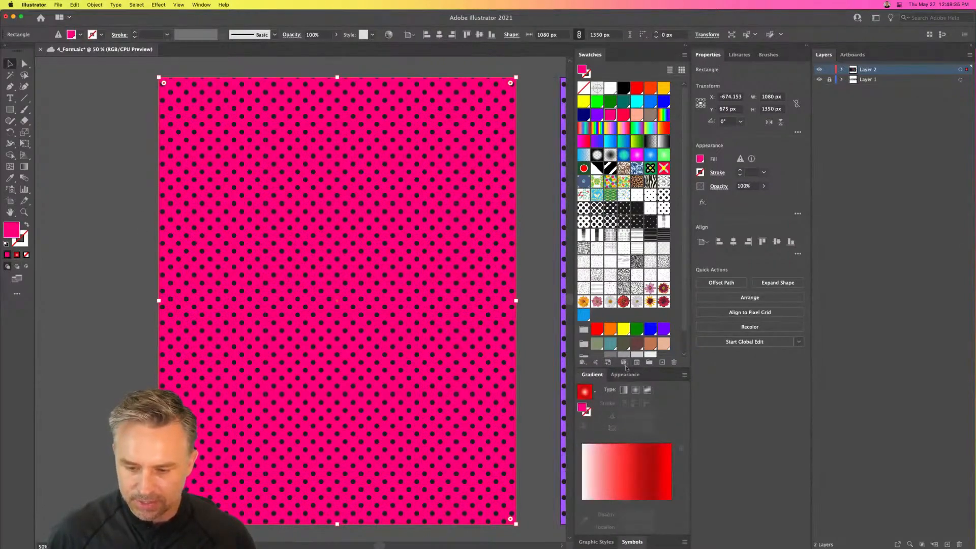
left_click(596, 542)
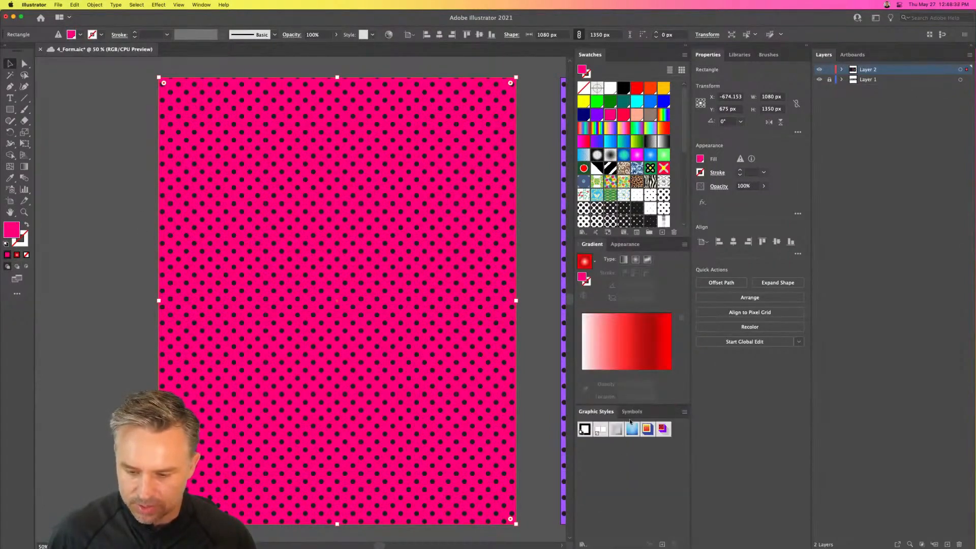
left_click(631, 411)
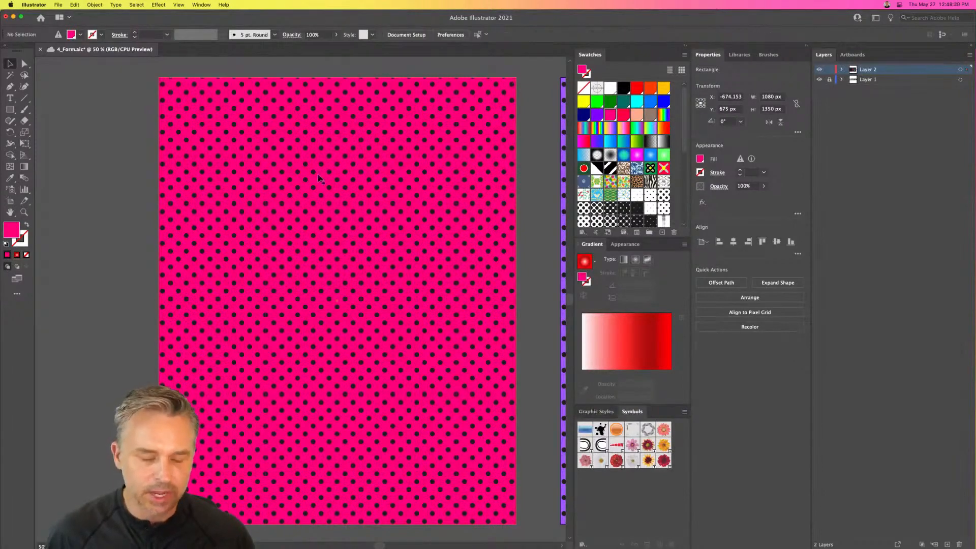
left_click_drag(327, 232, 650, 507)
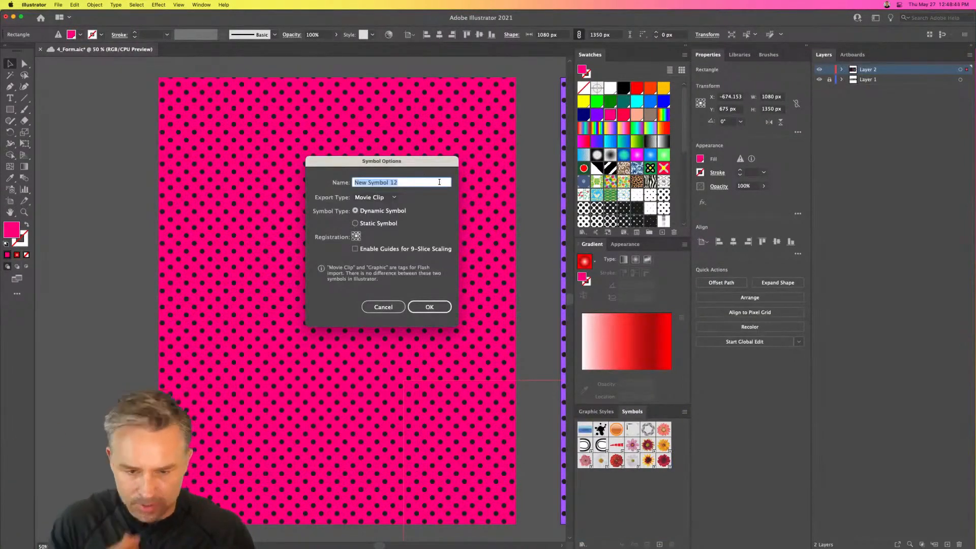
left_click(431, 311)
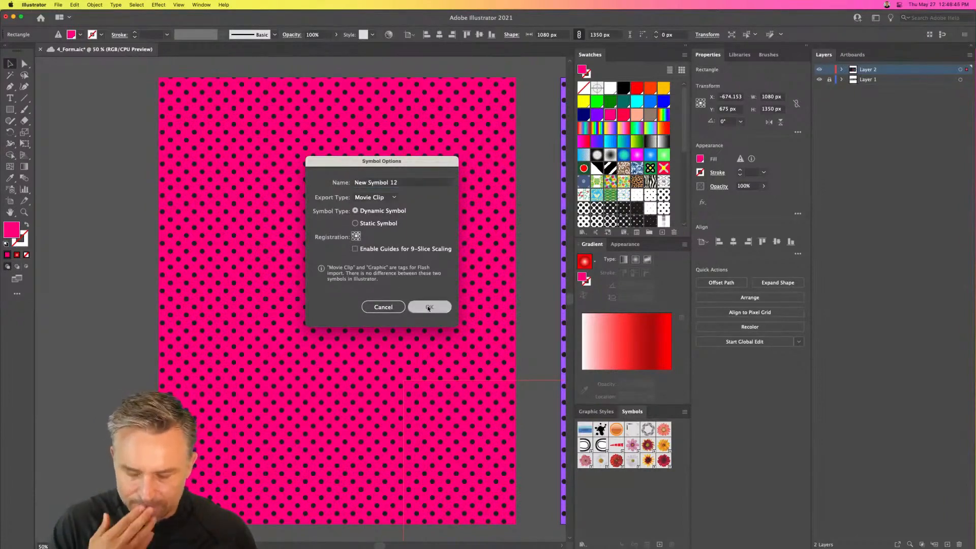
Move the teal sphere slightly upward, closer to the cube and cone.
left_click_drag(583, 482, 152, 235)
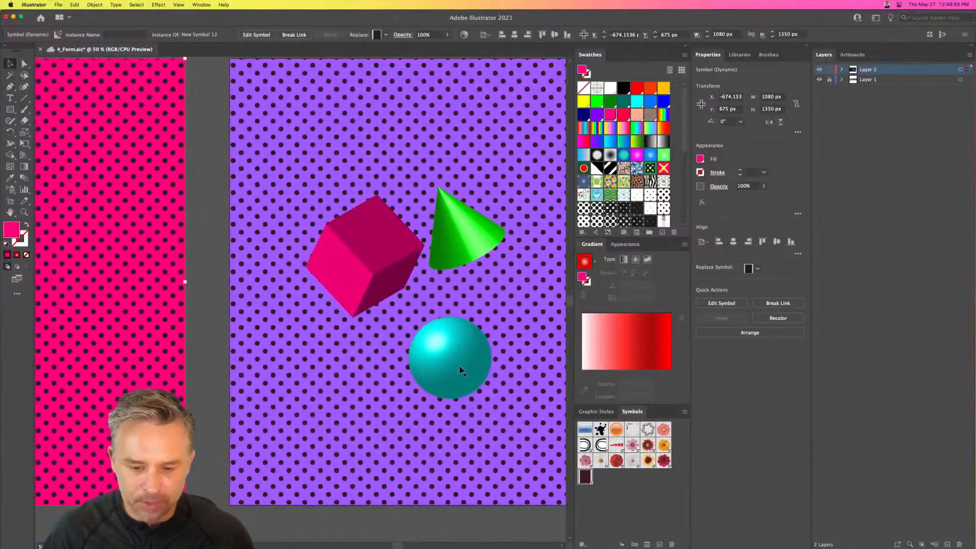
left_click(438, 373)
left_click_drag(439, 373, 438, 358)
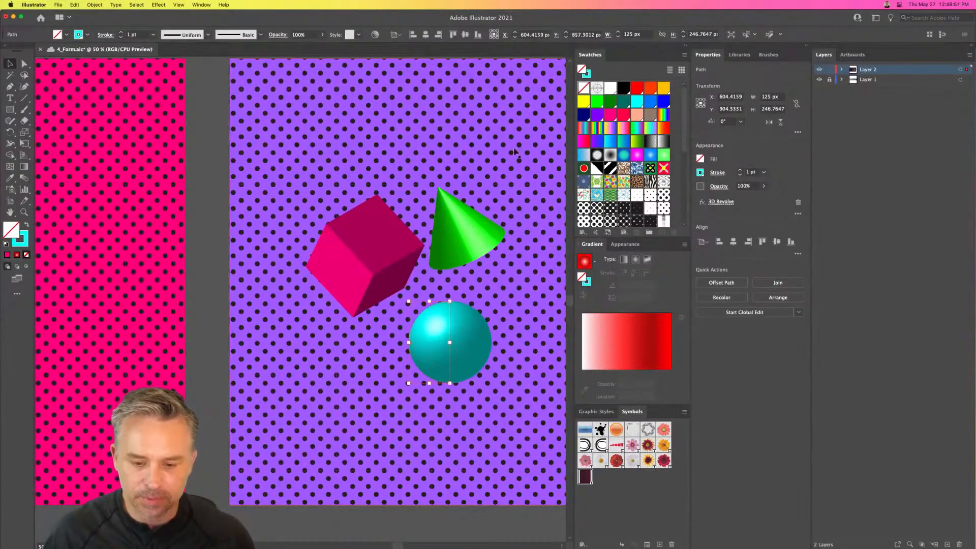
Map New Symbol 12 onto surface 1 of 2 of the teal sphere's 3D Revolve effect, leaving surface 2 unmapped.
left_click(718, 202)
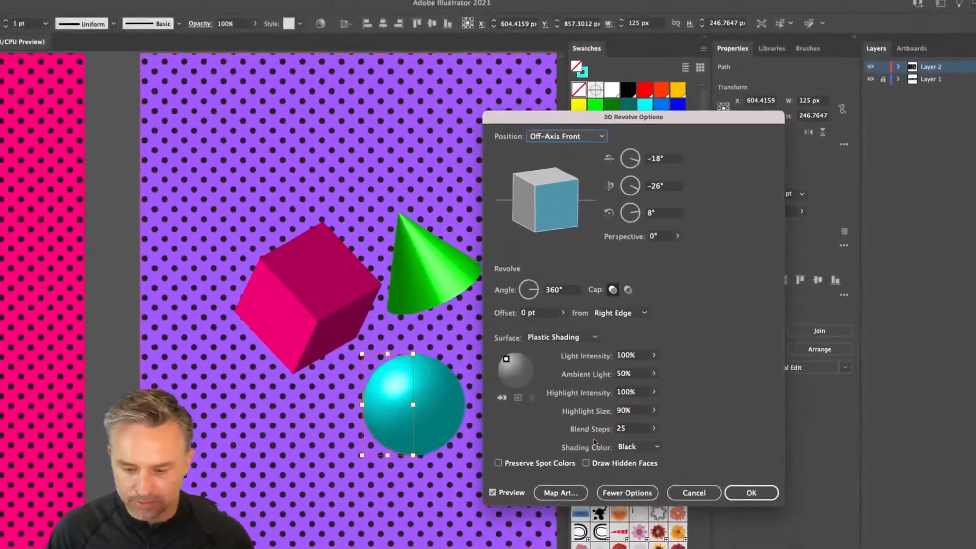
left_click(559, 492)
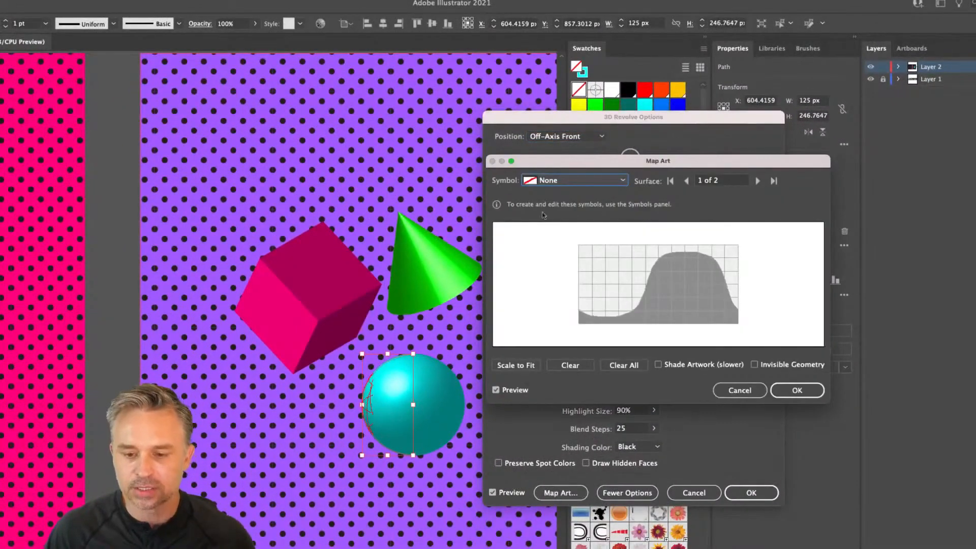
left_click(599, 180)
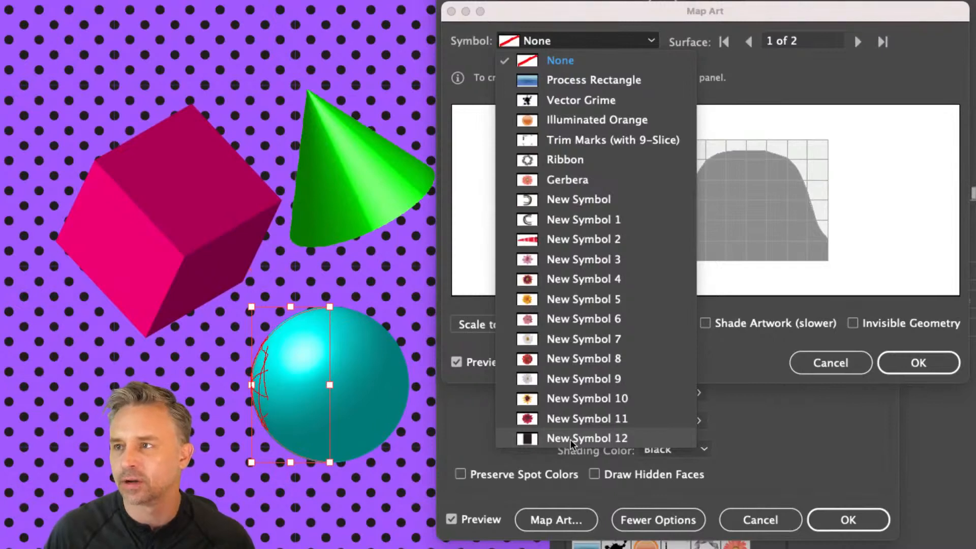
left_click(571, 439)
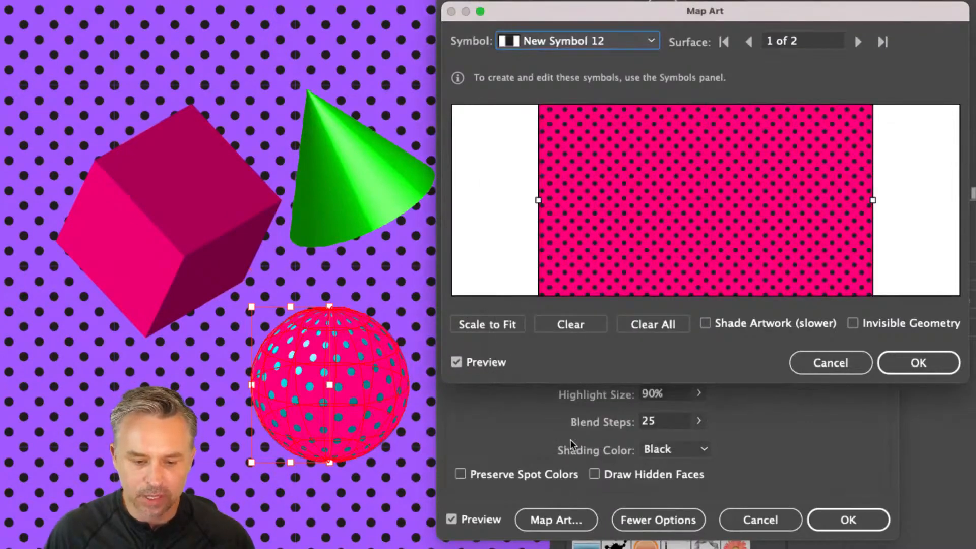
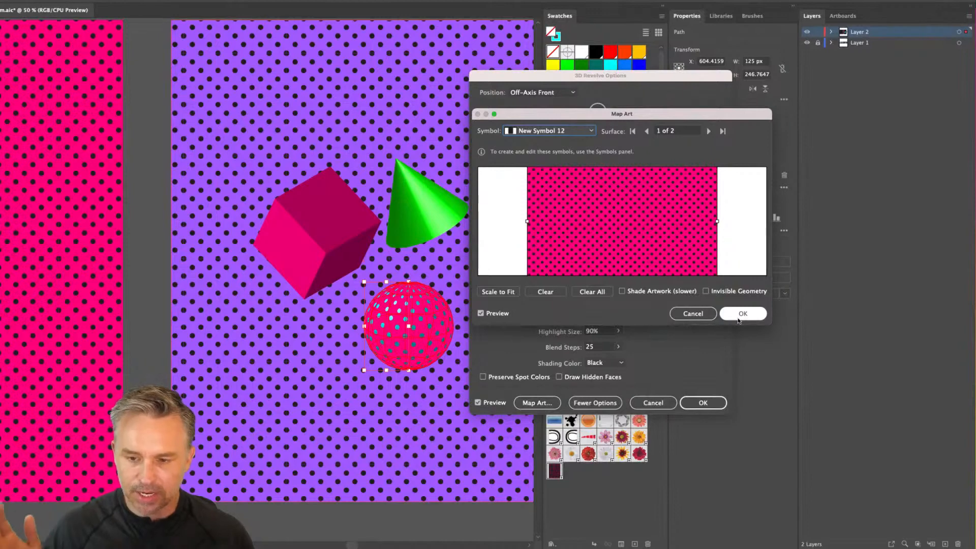
left_click(708, 132)
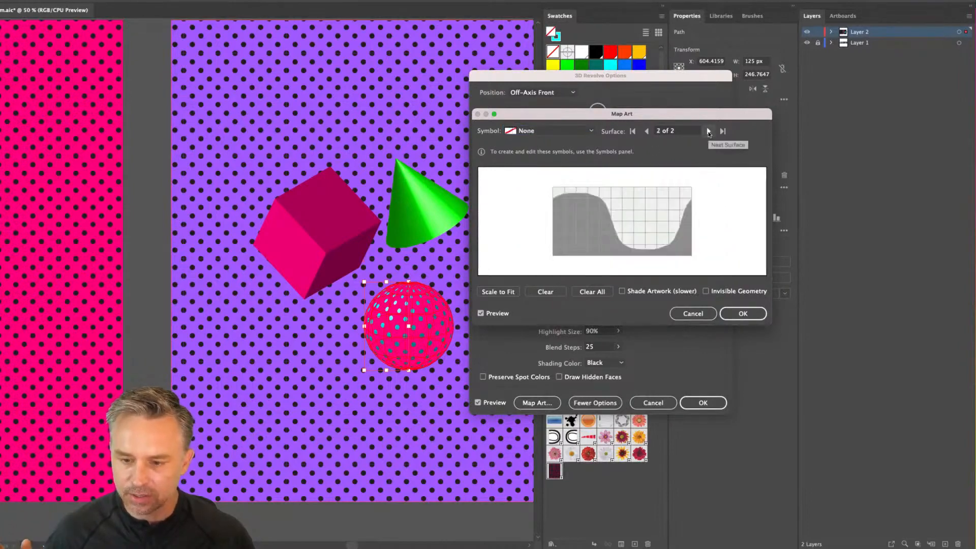
left_click(709, 131)
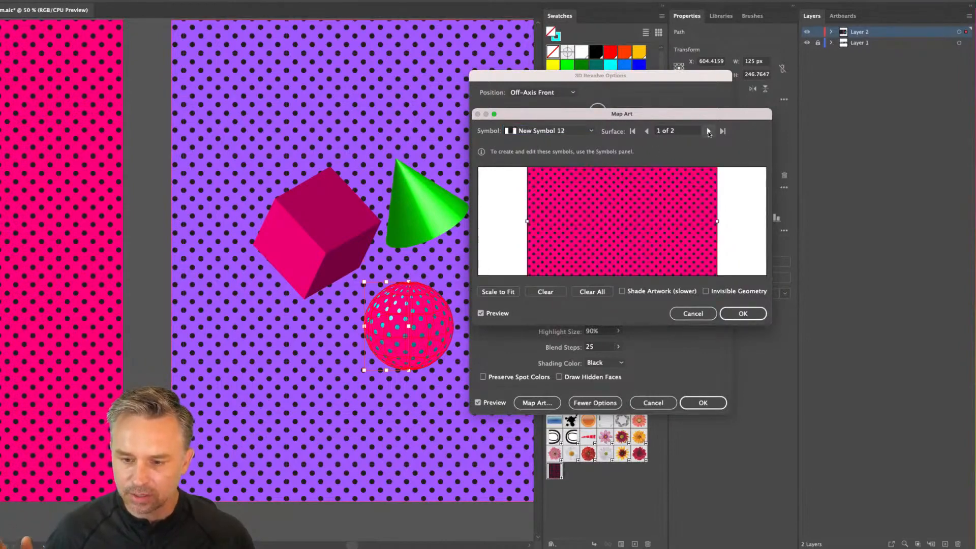
left_click(646, 131)
left_click(646, 132)
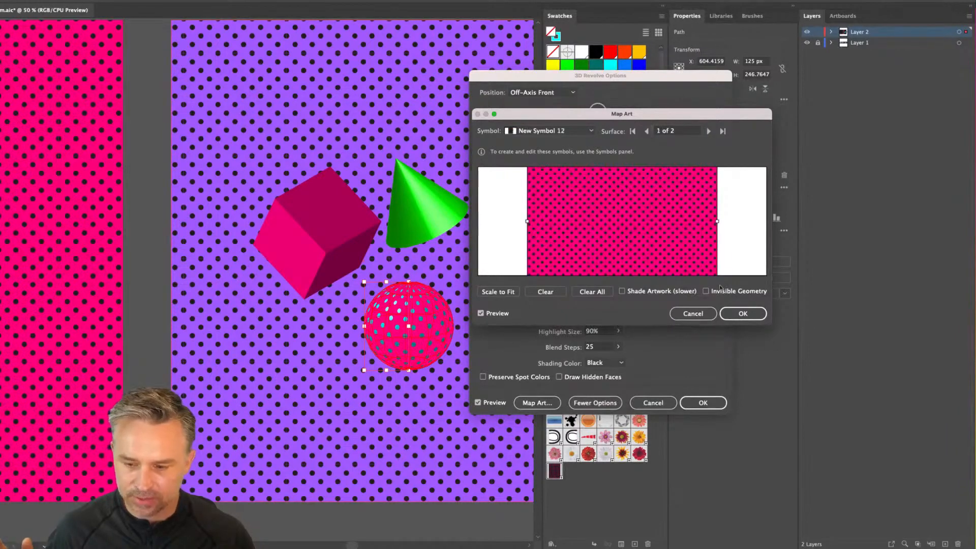
left_click(732, 314)
left_click(701, 402)
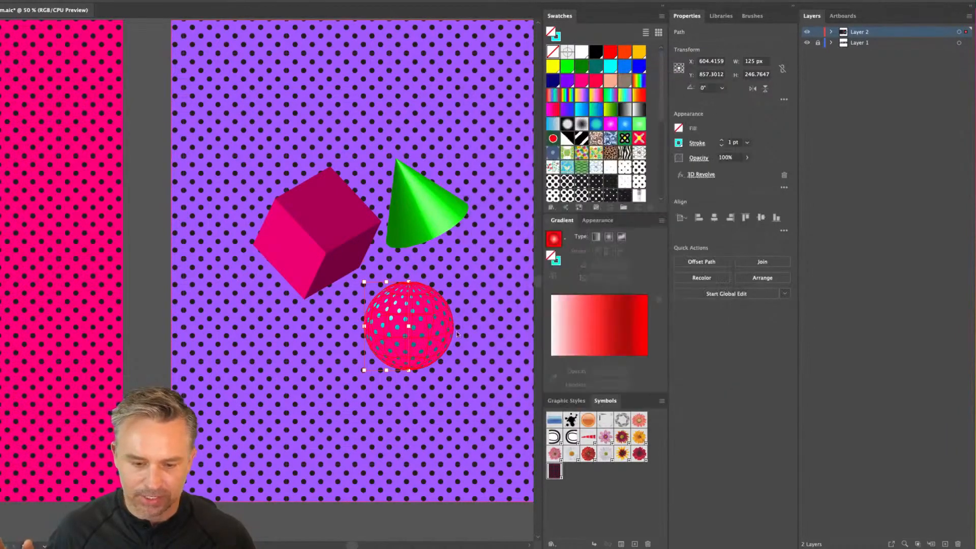
Enlarge the dotted sphere's half-circle path to about 188 by 371 px and widen its mapped symbol to the full surface width.
left_click_drag(377, 319, 390, 345)
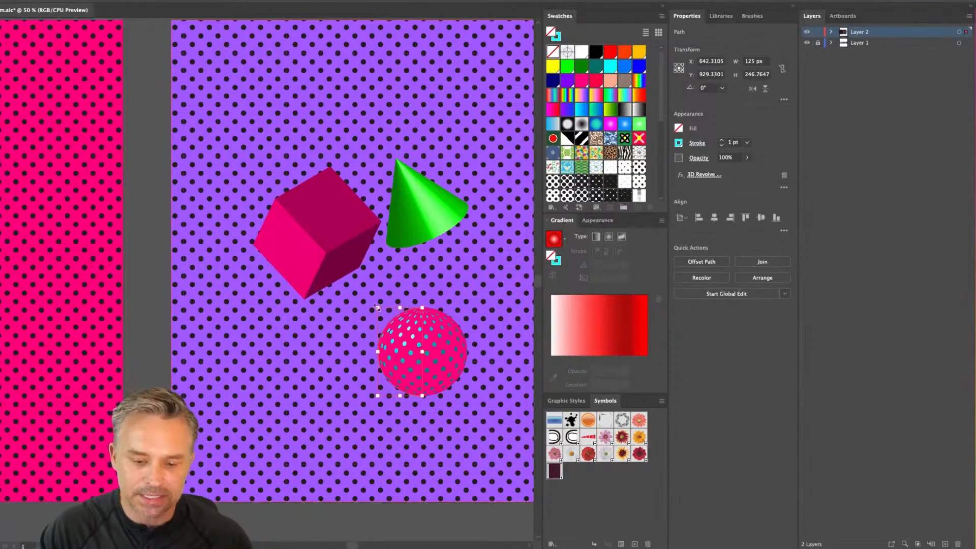
left_click_drag(376, 307, 330, 264)
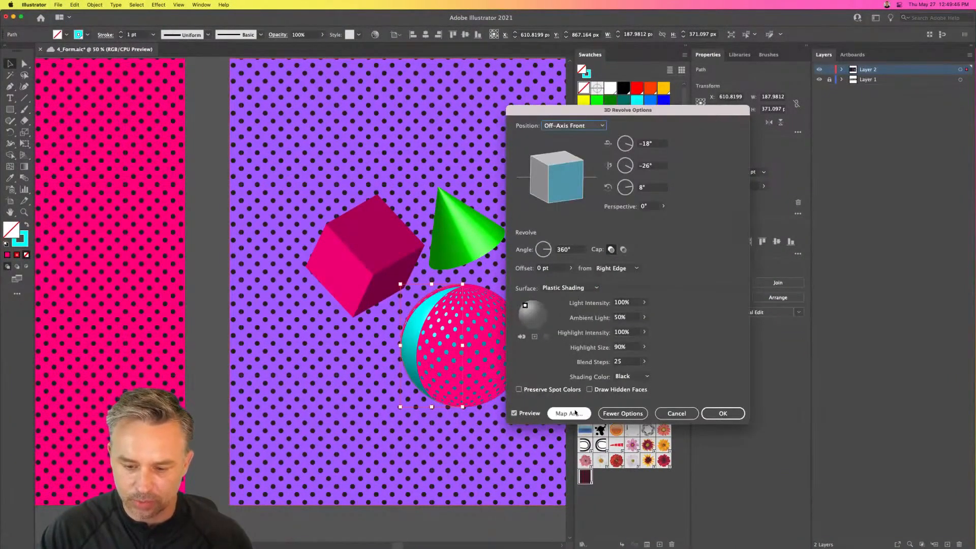
left_click(567, 413)
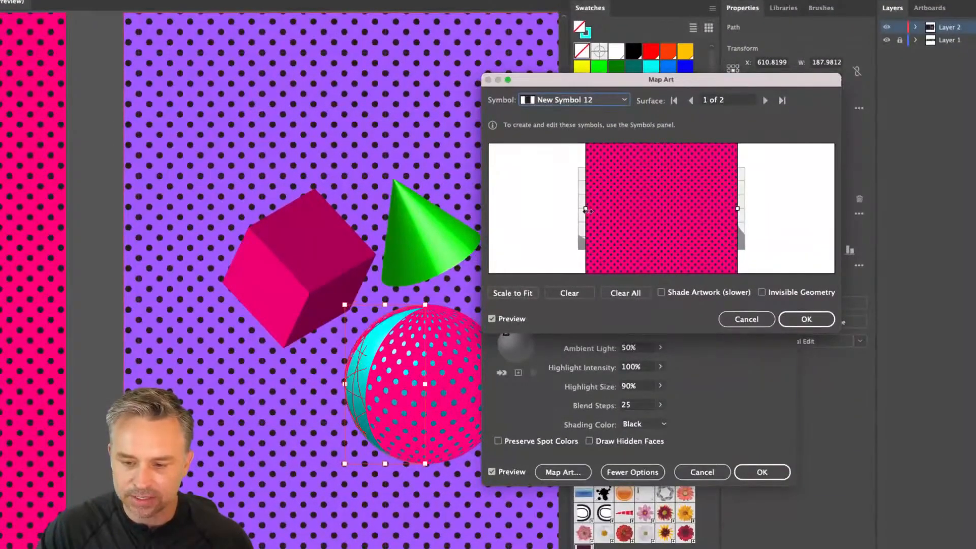
left_click_drag(584, 208, 578, 209)
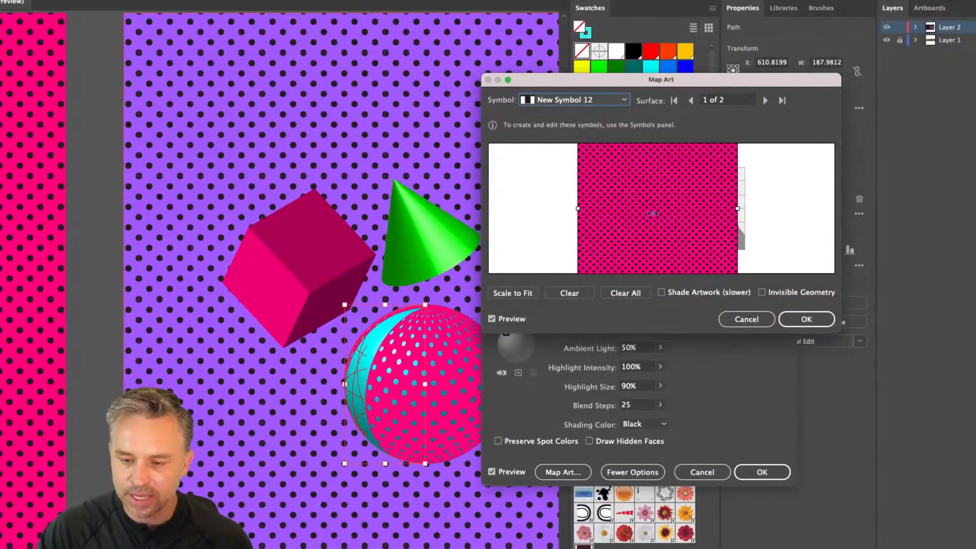
left_click_drag(740, 209, 748, 210)
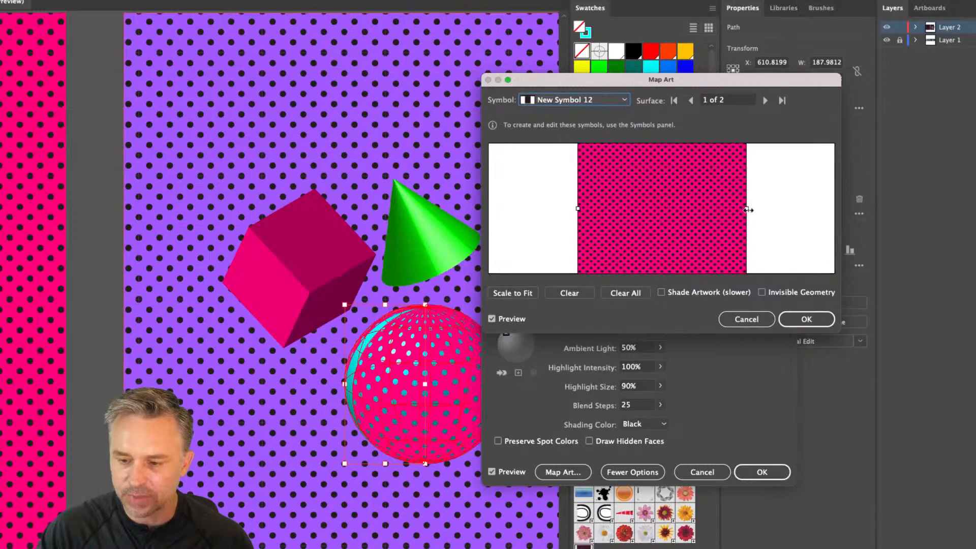
left_click(792, 318)
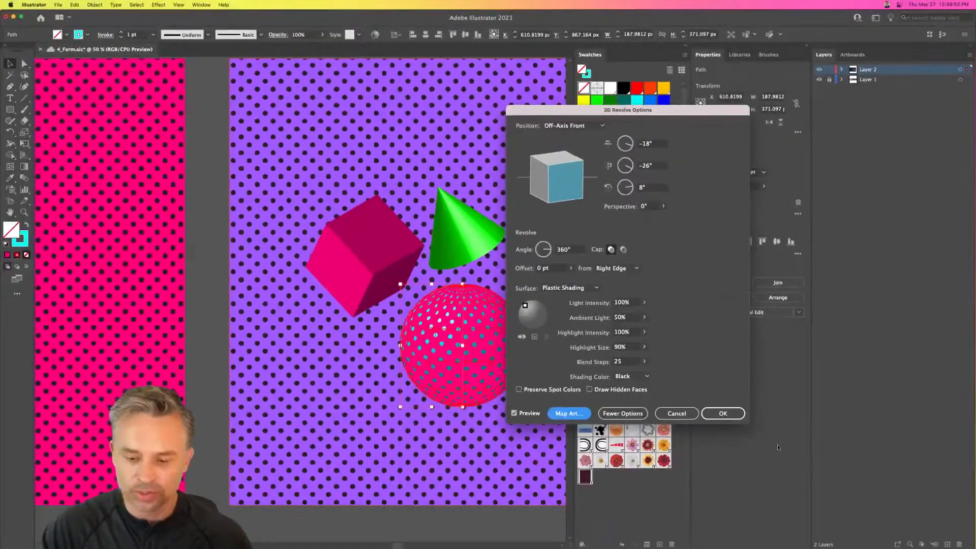
left_click(722, 413)
Rearrange the three forms, with the cube shifted up-left, the dotted sphere nestled below it, and the cone moved up-right.
left_click(237, 206)
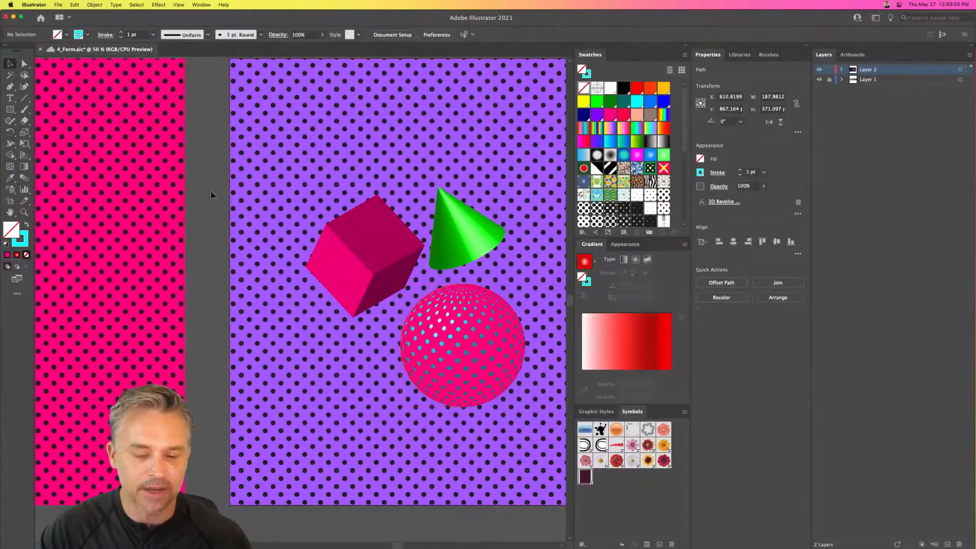
scroll(212, 195, "up", 3)
scroll(212, 194, "right", 1)
left_click_drag(331, 285, 310, 264)
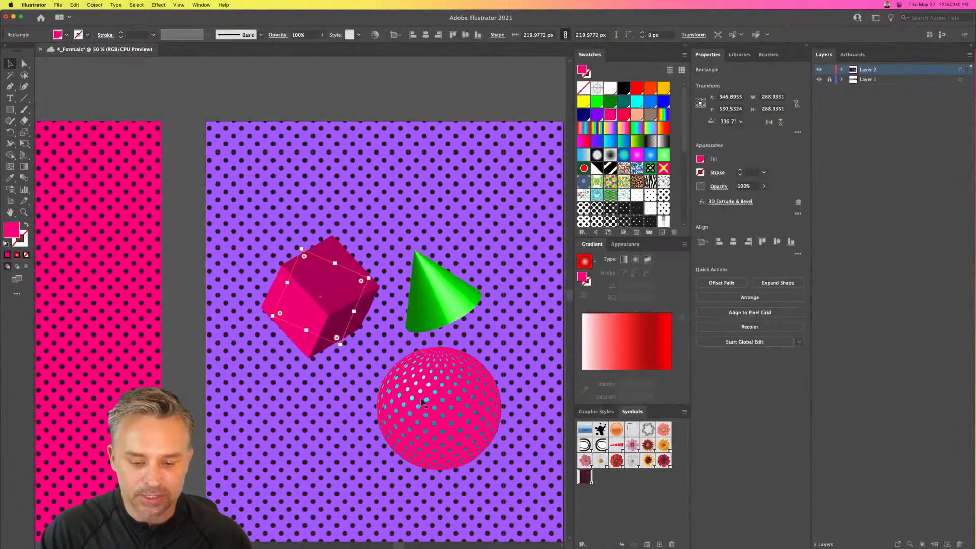
left_click_drag(438, 406, 397, 376)
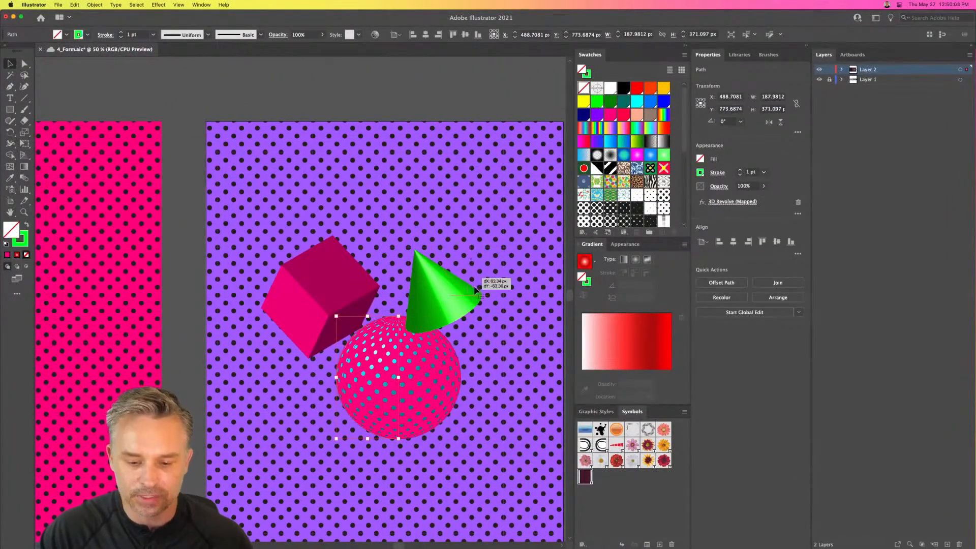
left_click(446, 297)
scroll(446, 297, "down", 3)
scroll(447, 297, "right", 1)
scroll(327, 143, "up", 2)
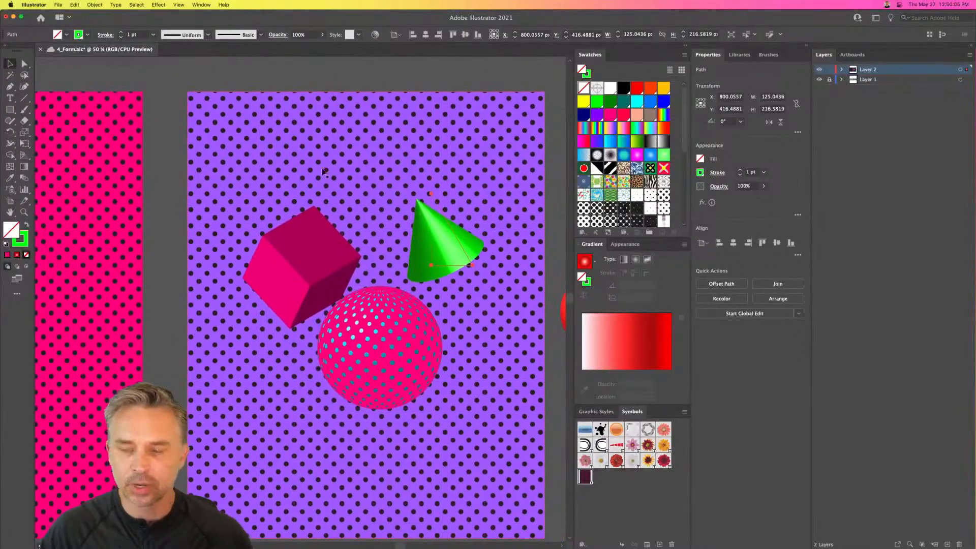
left_click(300, 247)
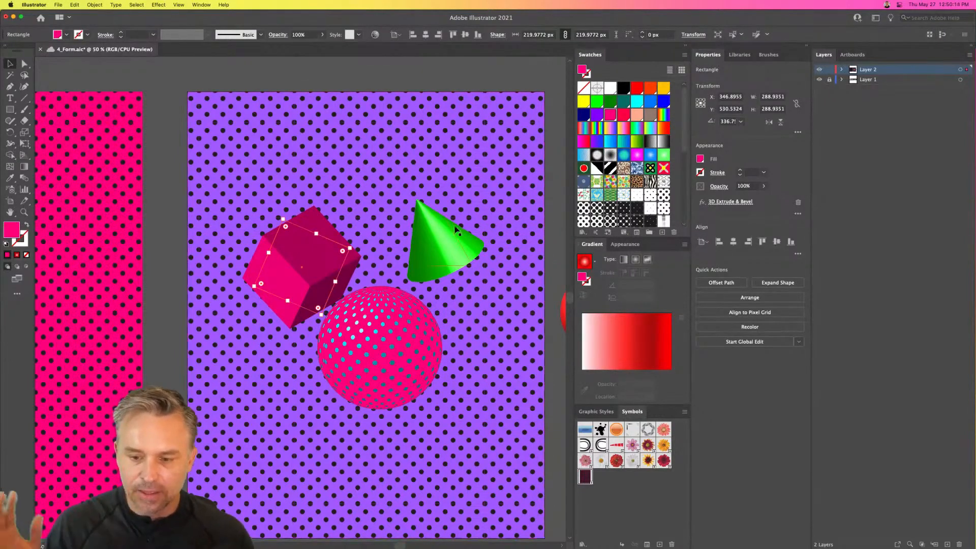
left_click(720, 202)
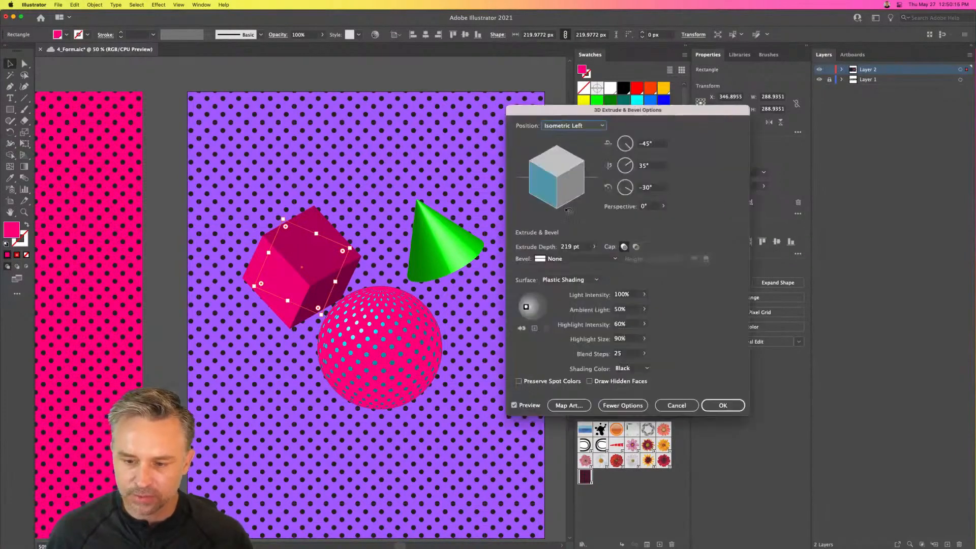
left_click(672, 406)
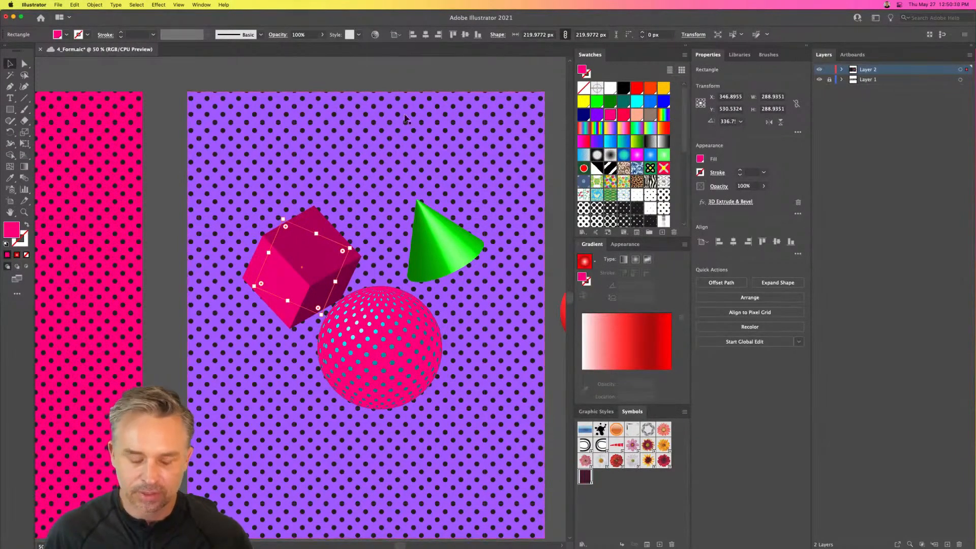
Select the pink dotted symbol beside the artboard and bring up its appearance attributes.
left_click(112, 222)
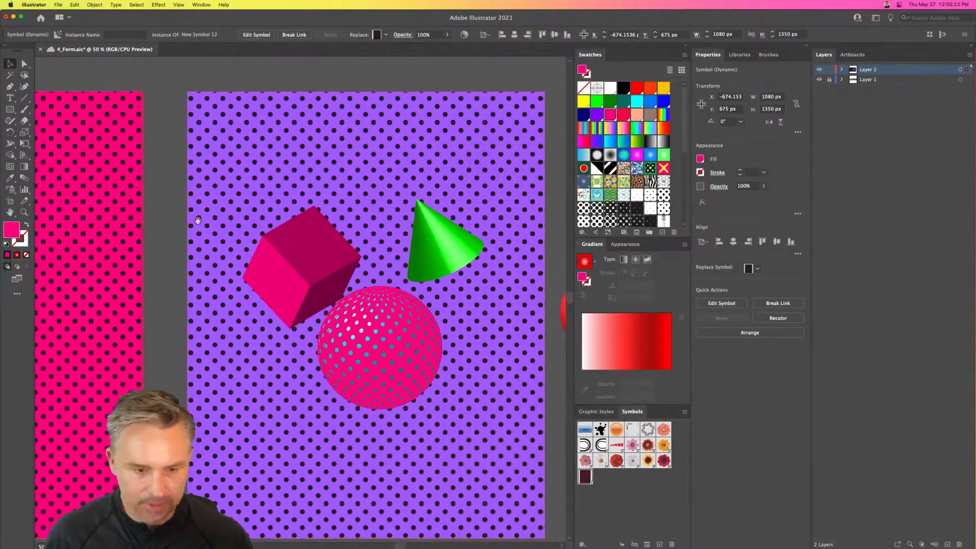
left_click_drag(198, 220, 623, 204)
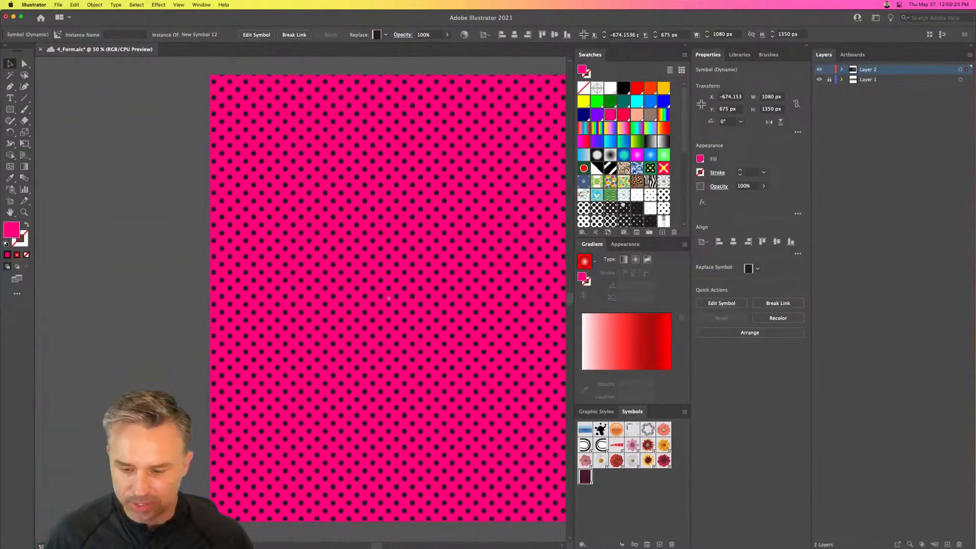
left_click(198, 4)
left_click(248, 126)
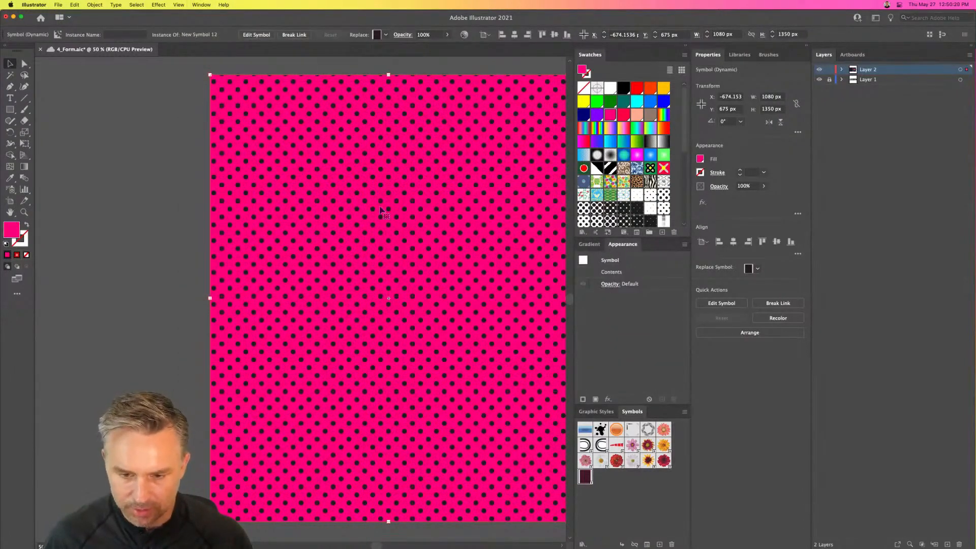
Break the pink dotted rectangle's link to its symbol and ungroup the resulting artwork.
scroll(285, 246, "right", 3)
right_click(314, 230)
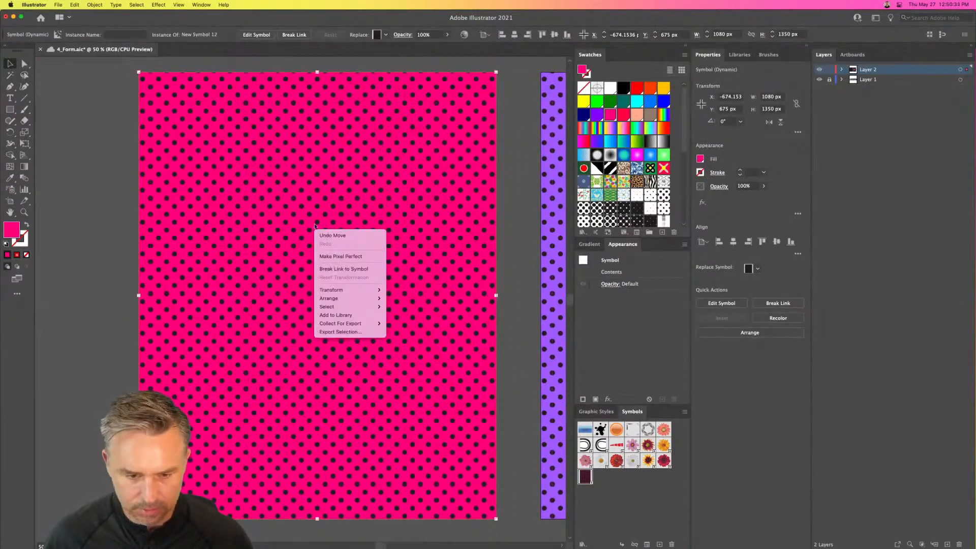
left_click(270, 201)
right_click(293, 236)
left_click(318, 277)
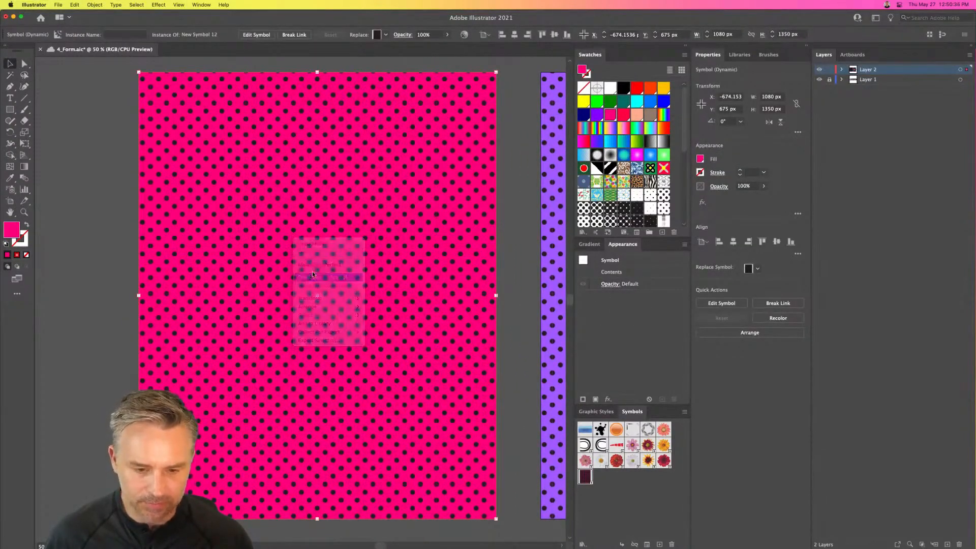
right_click(376, 234)
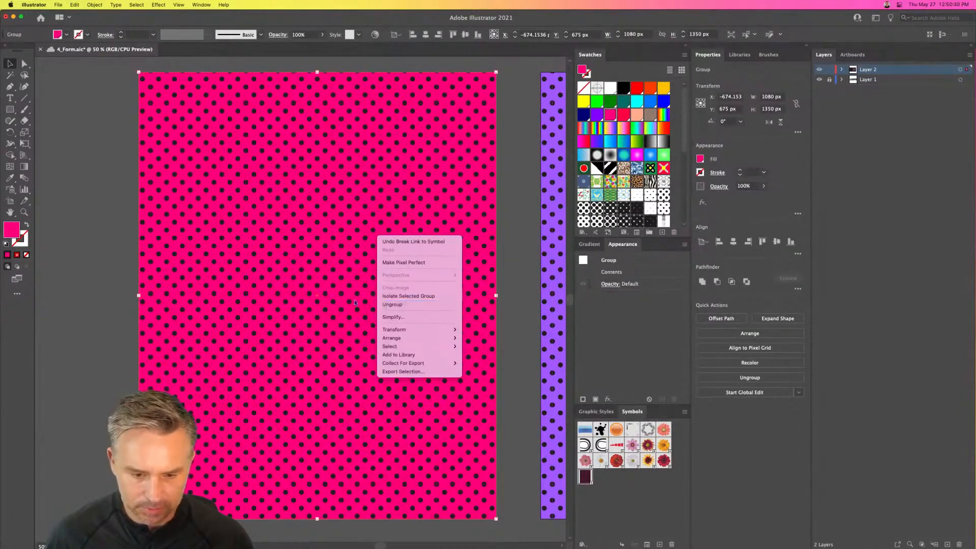
left_click(392, 305)
Delete the pink dotted artwork and draw a pink square about 1046 px wide in its place.
left_click_drag(309, 229, 181, 192)
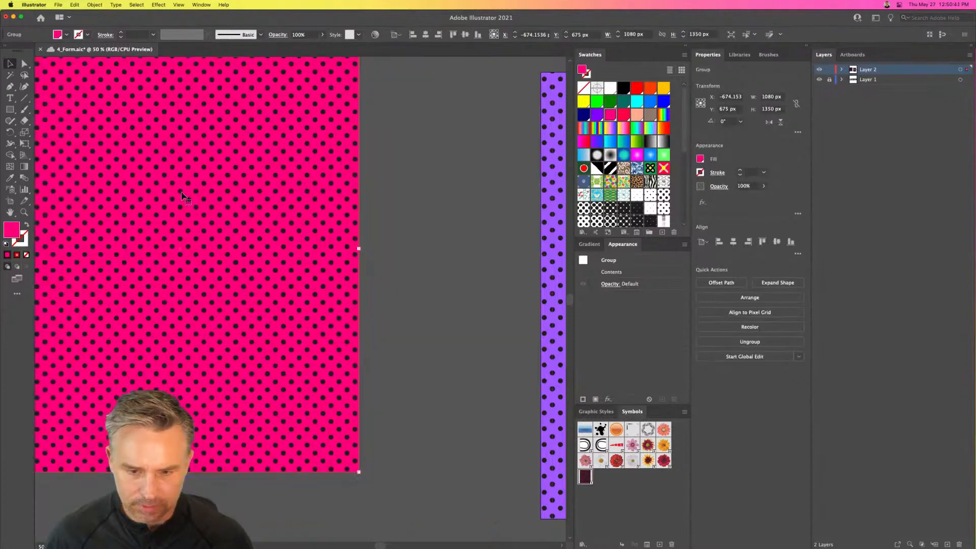
key("Delete")
left_click(10, 110)
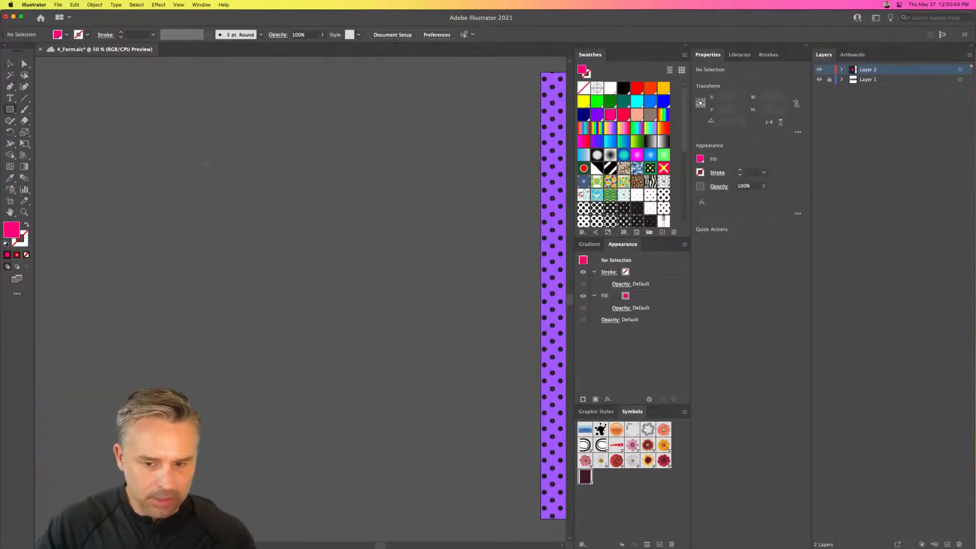
left_click_drag(165, 131, 474, 476)
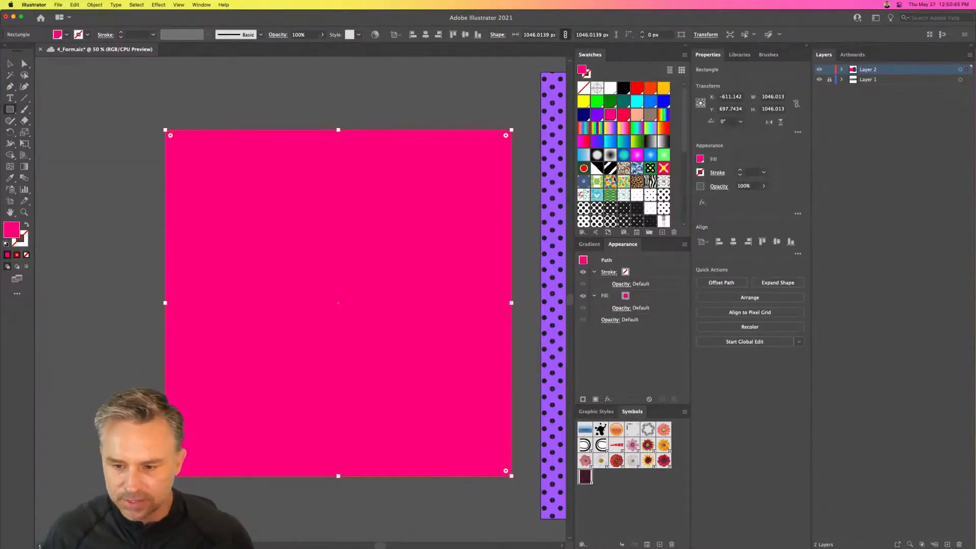
Try several black dot pattern swatches on the new square and fill it with a bold, closely spaced dot pattern.
left_click(650, 195)
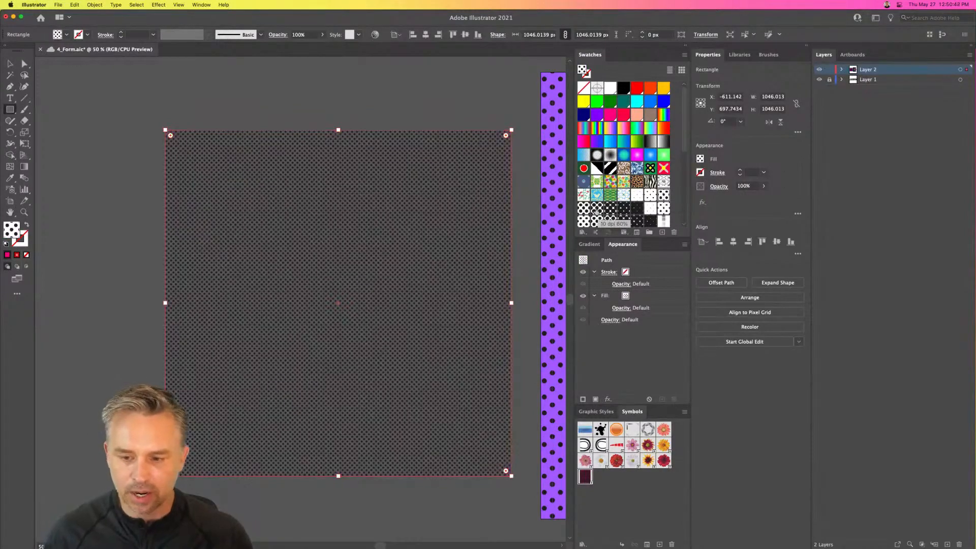
left_click(649, 198)
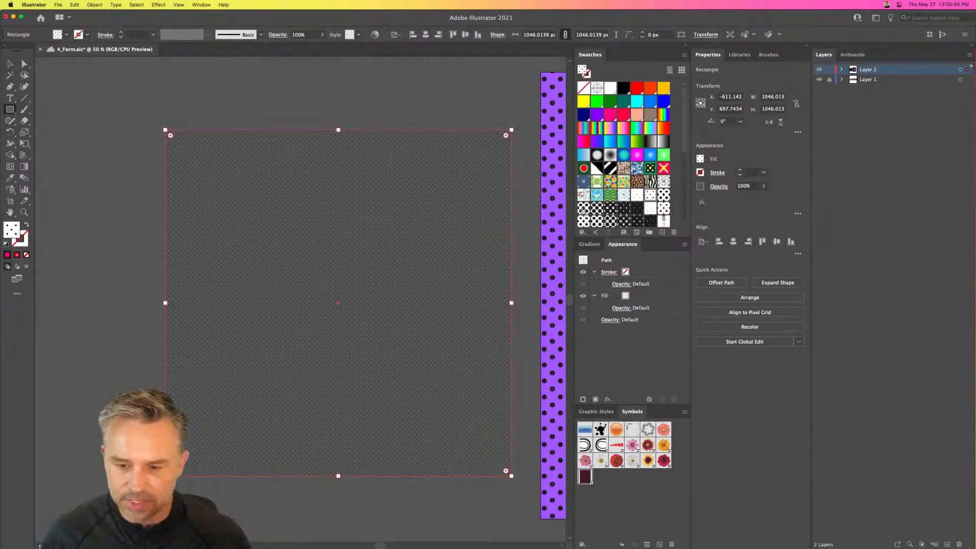
left_click(583, 209)
left_click(583, 222)
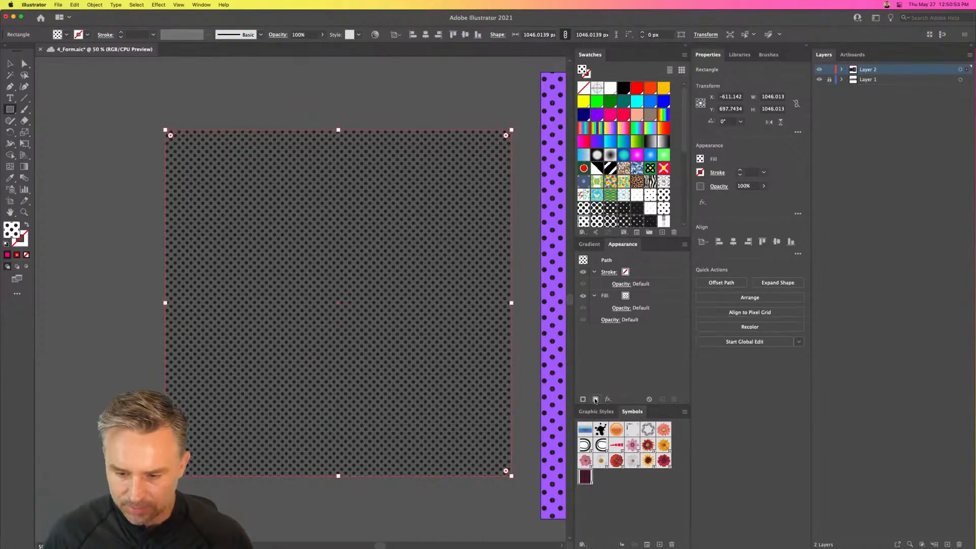
Add a second fill to the dotted square and set the fill beneath the dot pattern to bright green.
left_click(595, 401)
left_click(643, 319)
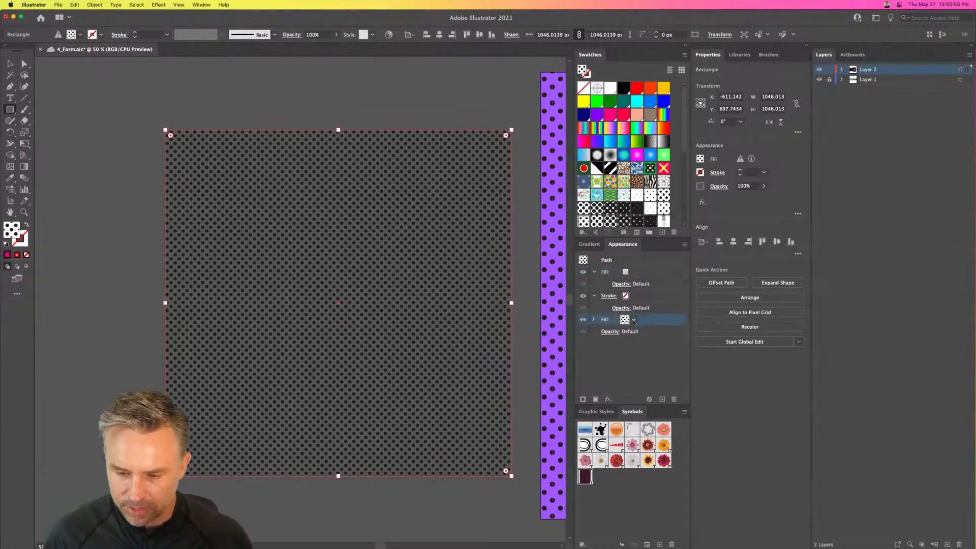
left_click(634, 320)
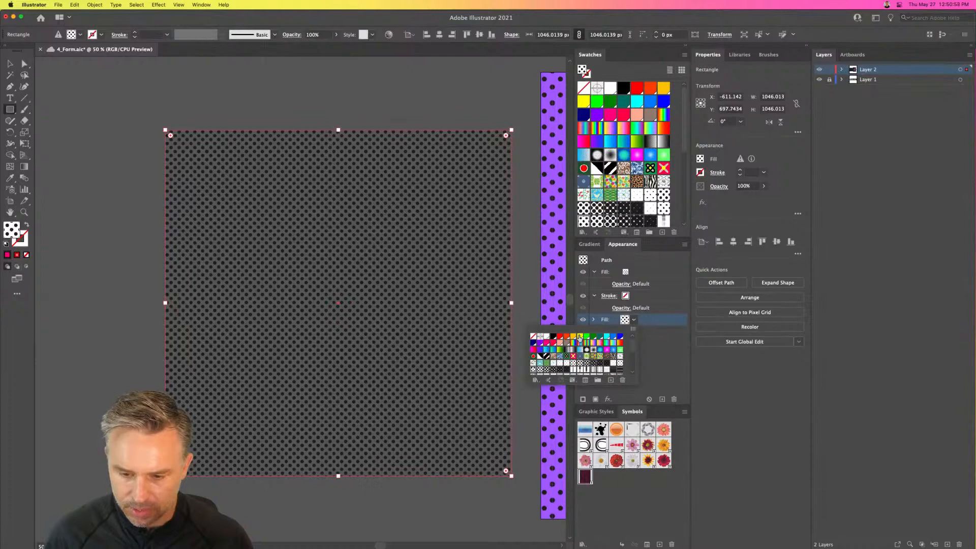
left_click(580, 337)
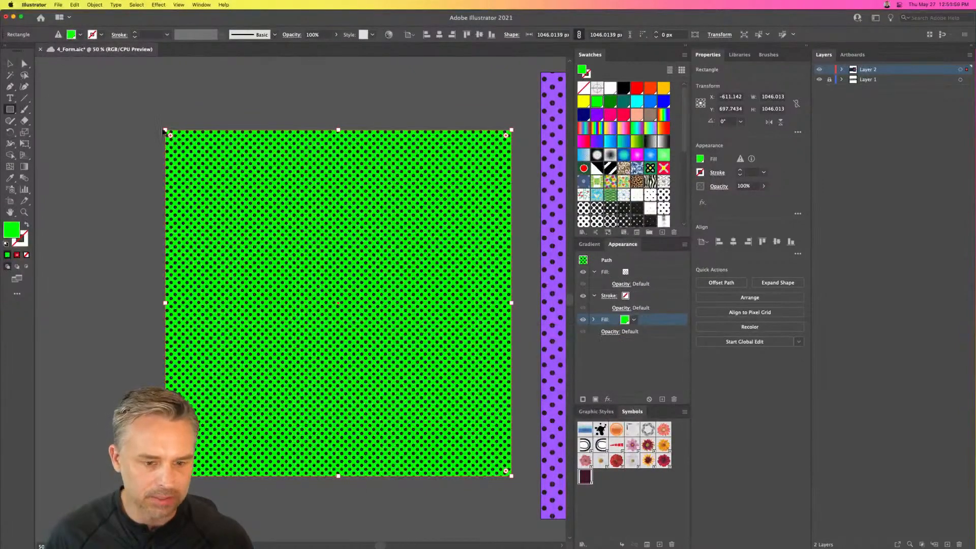
Save the green dotted square as a new dynamic movie clip symbol and deselect everything.
left_click_drag(94, 102, 363, 332)
left_click(10, 64)
key("Delete")
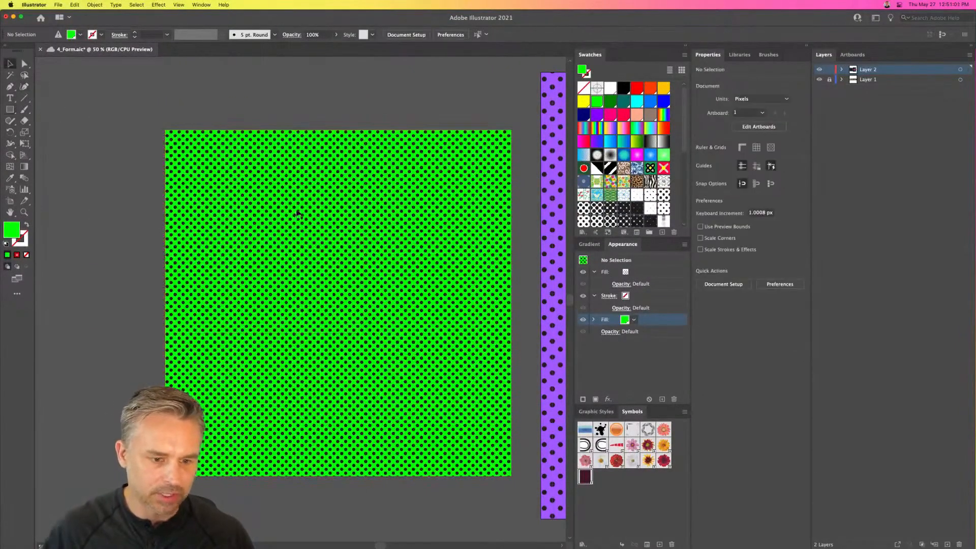
left_click_drag(299, 215, 627, 515)
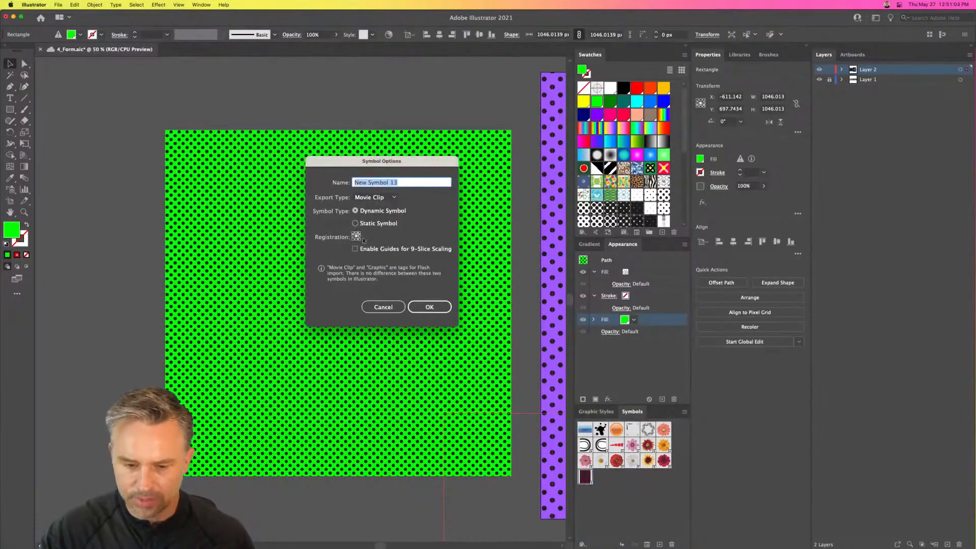
left_click(429, 307)
left_click(464, 113)
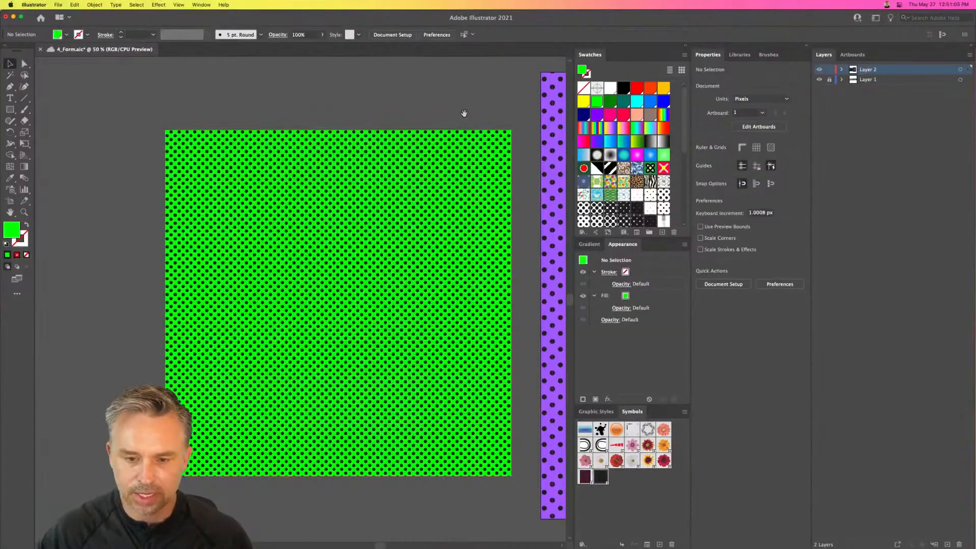
Edit the pink cube's 3D Extrude & Bevel effect and map New Symbol 13 onto surface 1 of 6.
left_click_drag(465, 112, 156, 118)
left_click(357, 245)
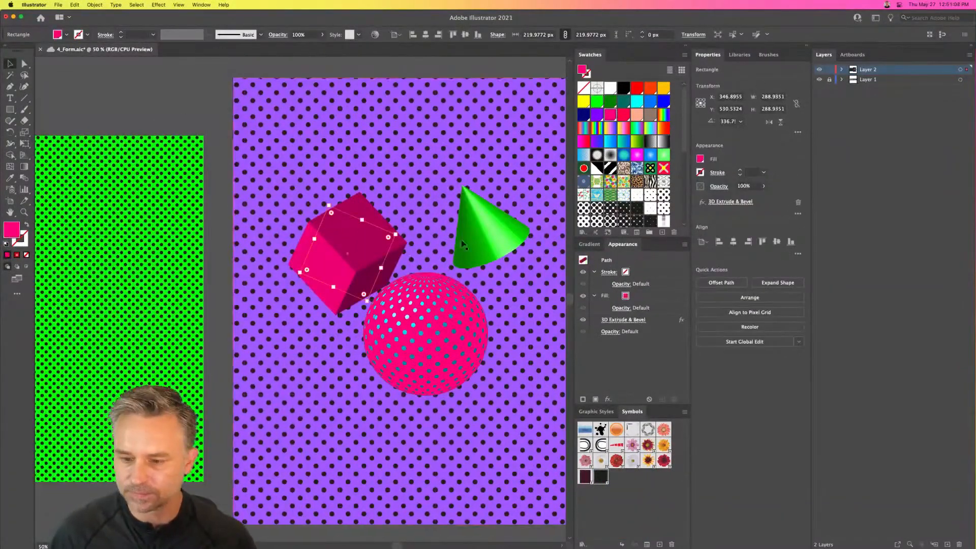
left_click(721, 203)
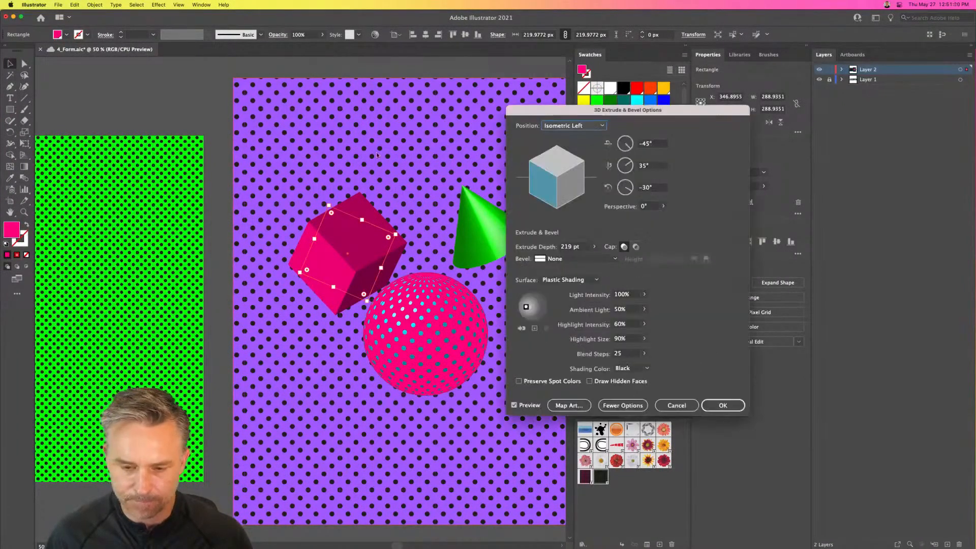
left_click(569, 405)
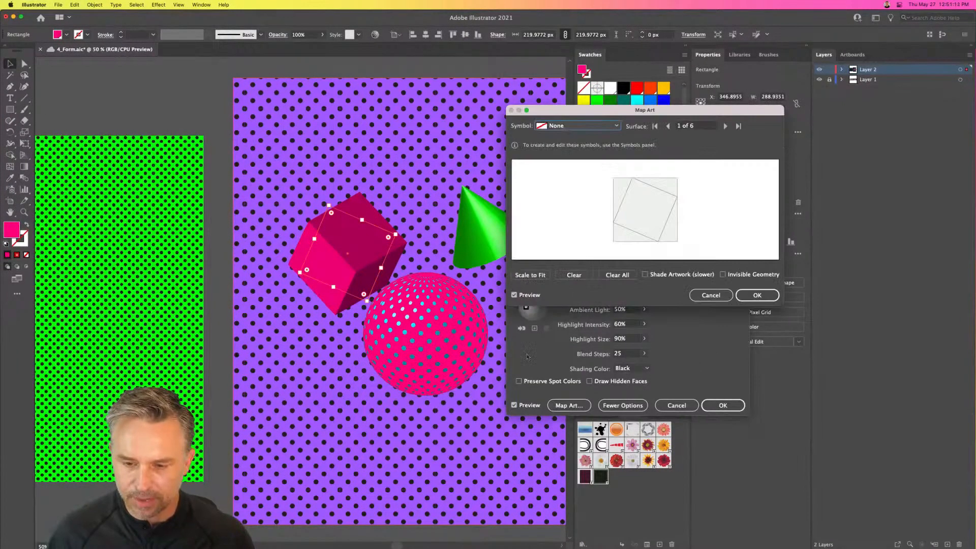
left_click(584, 124)
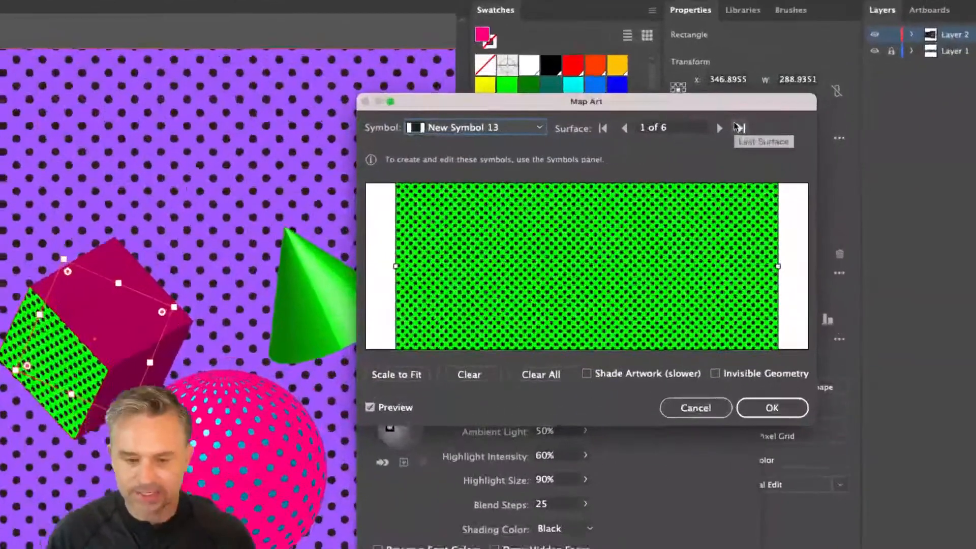
Map New Symbol 13 onto the cube's surfaces 2 and 3.
left_click(719, 128)
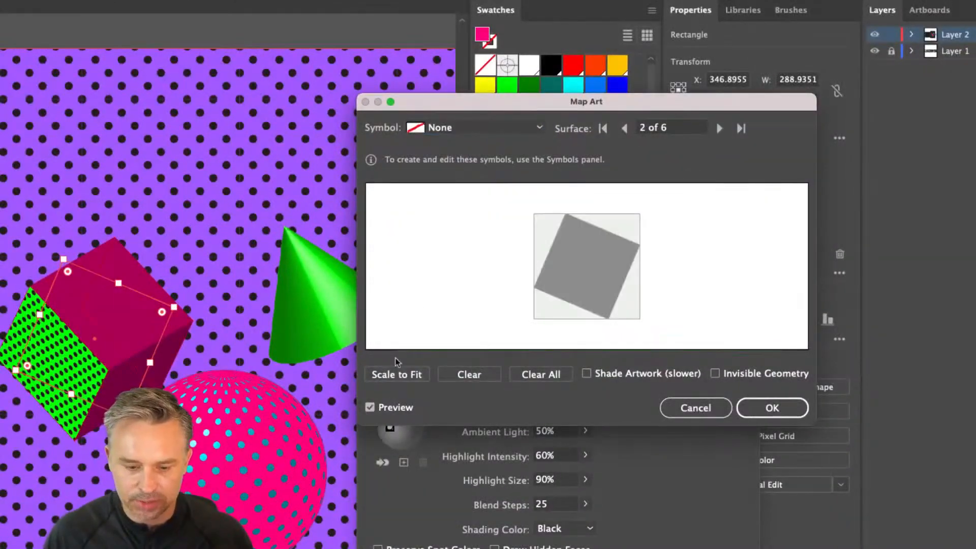
left_click(460, 127)
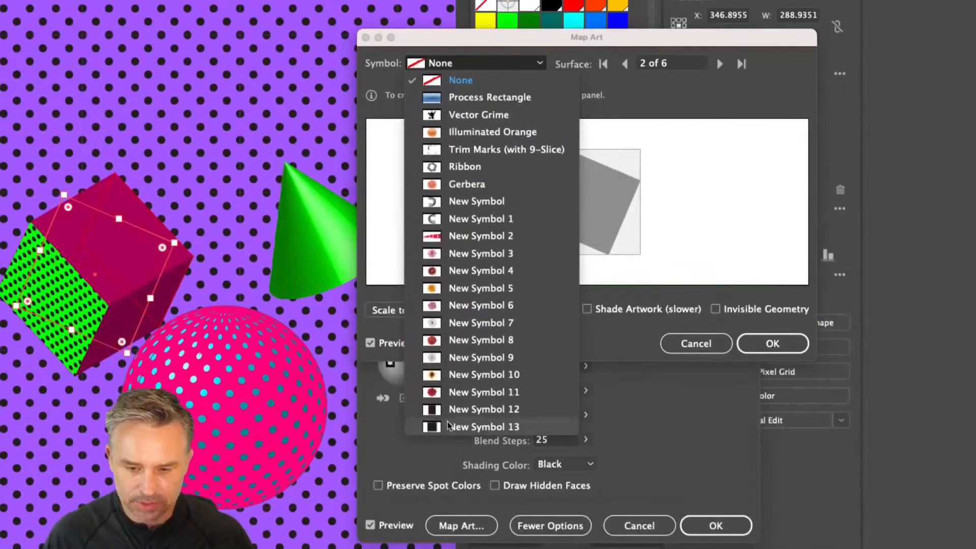
left_click(460, 427)
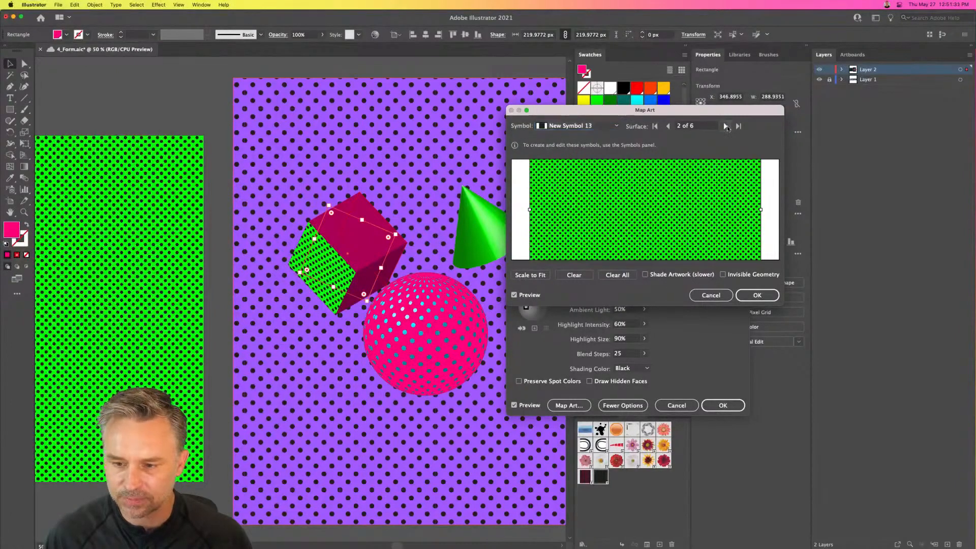
left_click(725, 126)
left_click(564, 126)
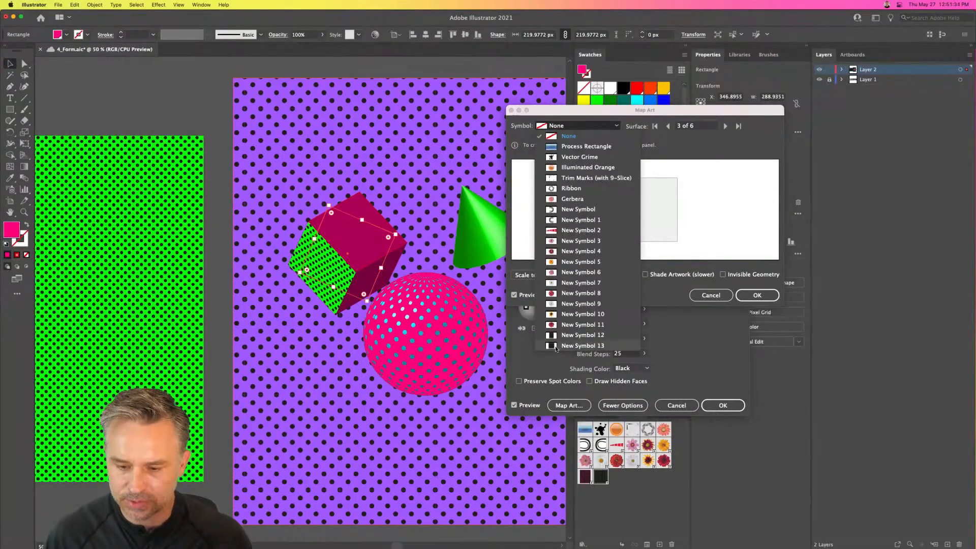
left_click(580, 345)
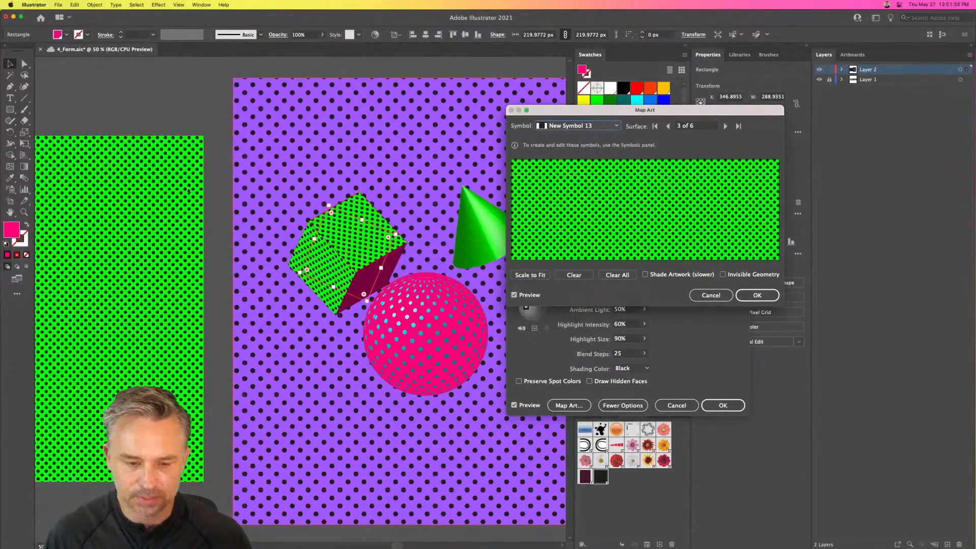
Map New Symbol 13 onto the cube's surface 4 and accept the mapped artwork.
left_click(725, 127)
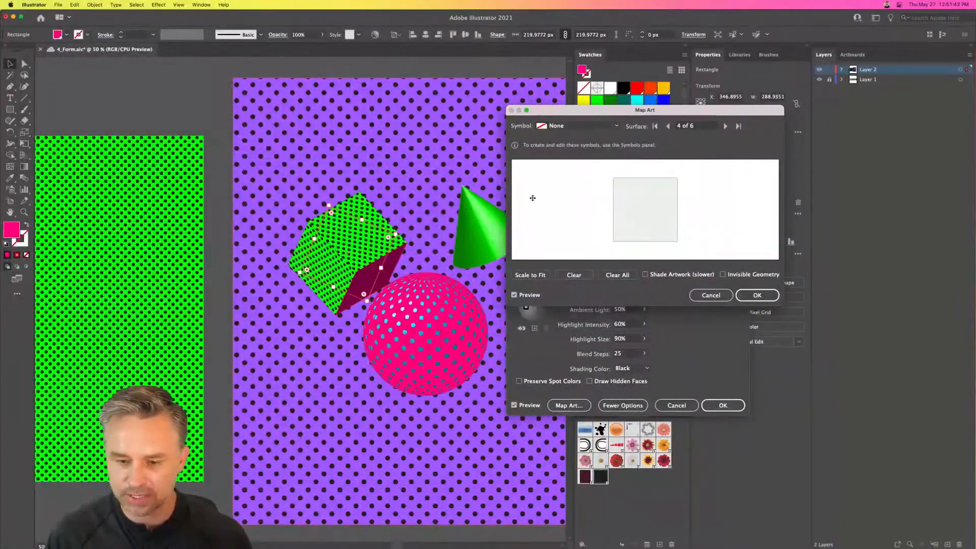
left_click(563, 126)
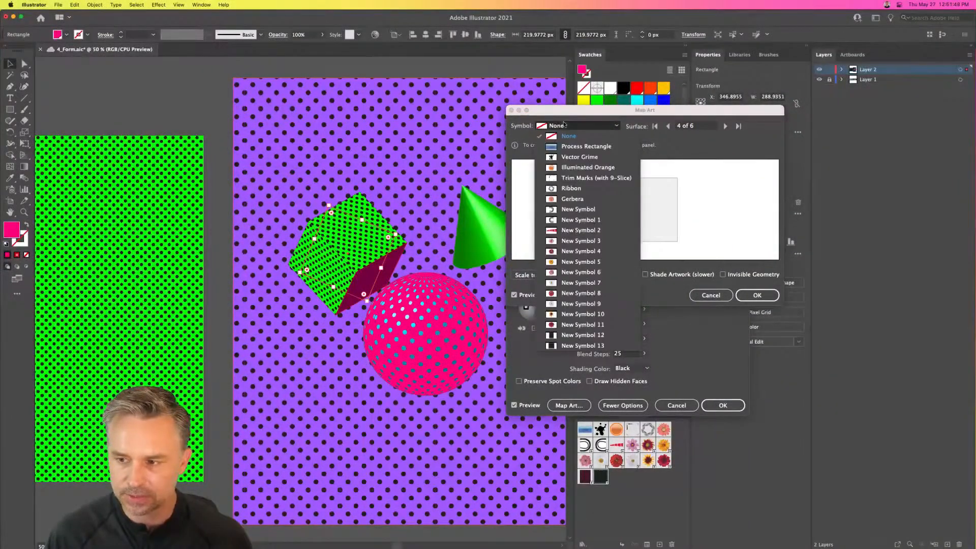
left_click(578, 346)
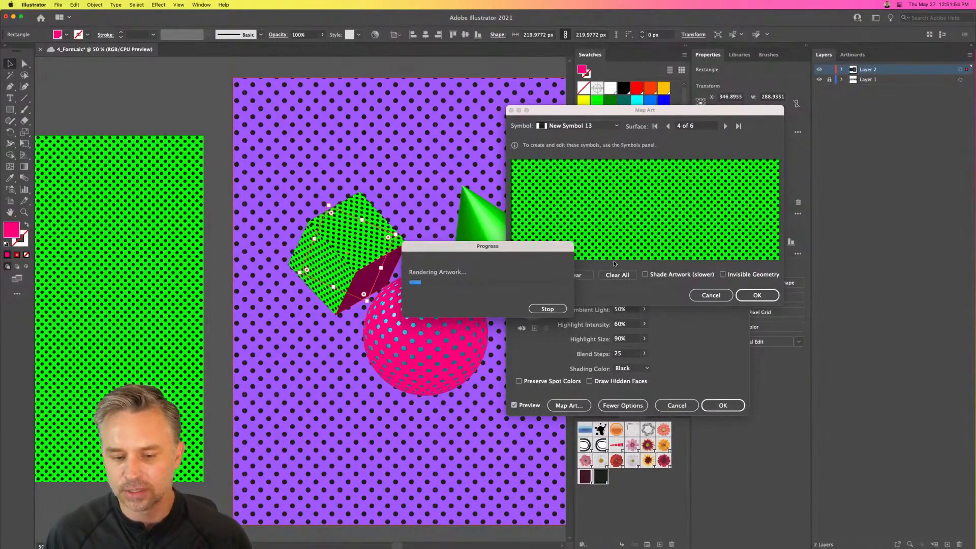
left_click(748, 297)
Shift the cube's light source slightly upward, set the highlight size to 65%, and apply the plastic-shaded 3D effect.
left_click_drag(526, 307, 525, 298)
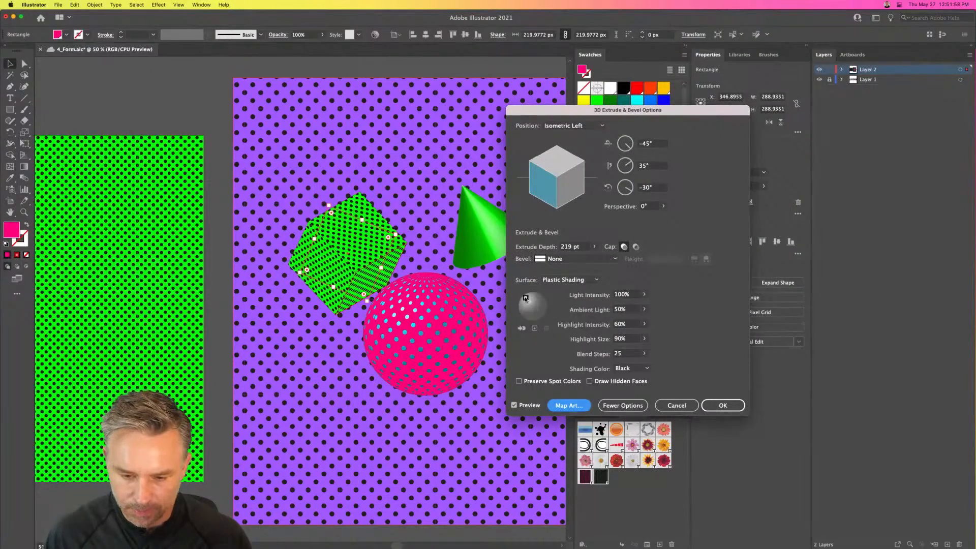
left_click(568, 280)
left_click(572, 282)
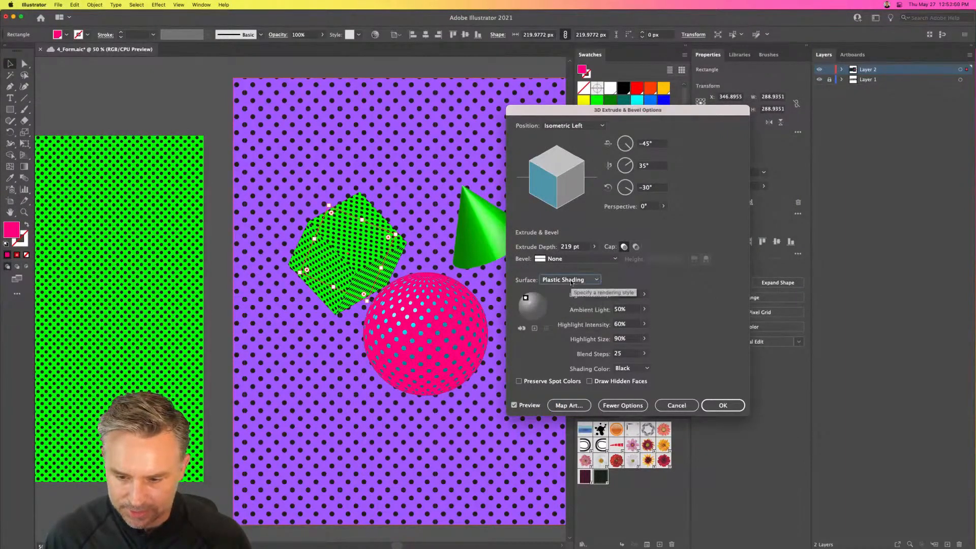
left_click(644, 339)
left_click(645, 338)
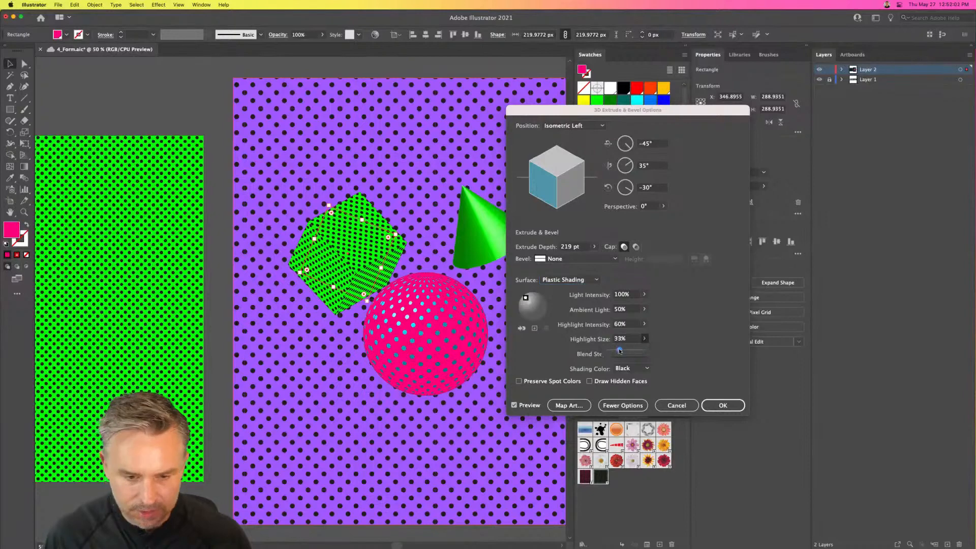
left_click_drag(620, 351, 631, 350)
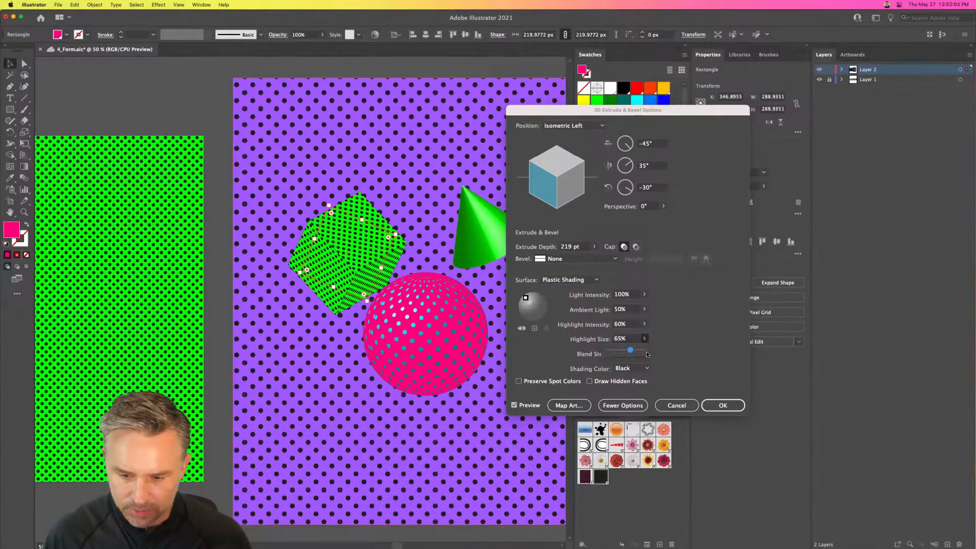
left_click(535, 312)
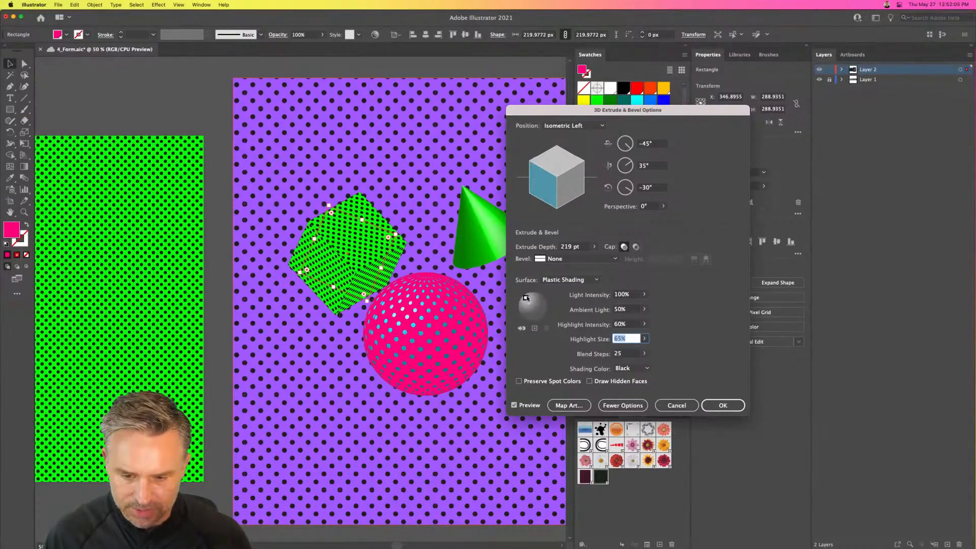
left_click_drag(526, 298, 529, 301)
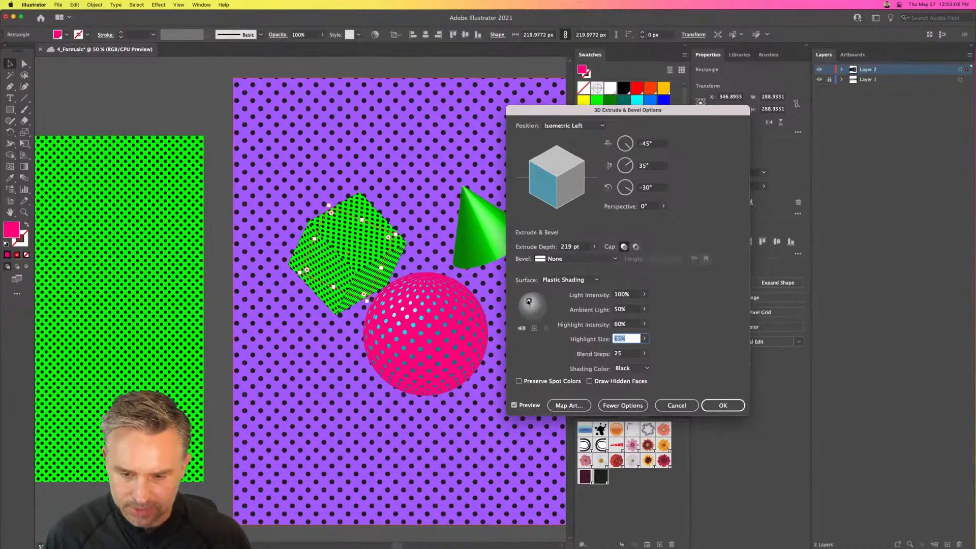
left_click(721, 405)
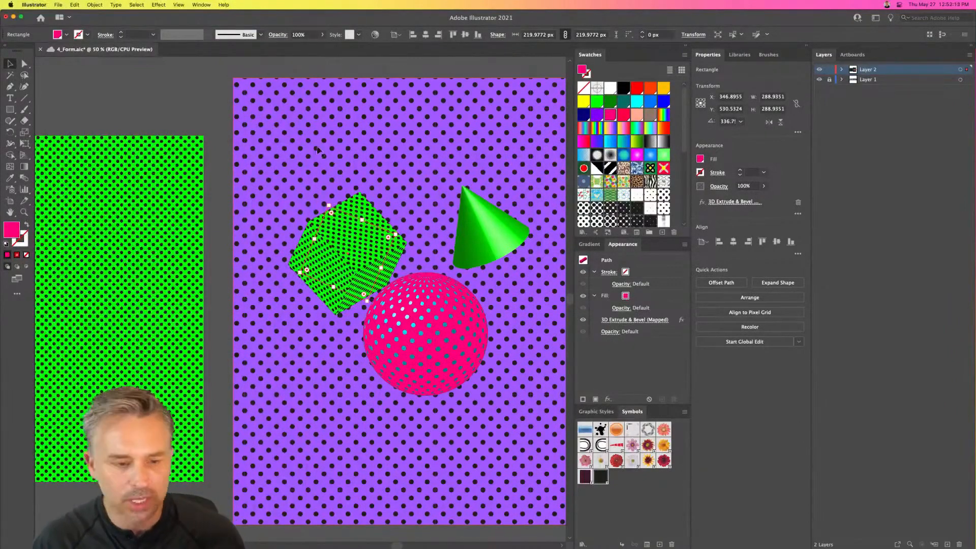
left_click(219, 105)
left_click_drag(199, 100, 130, 100)
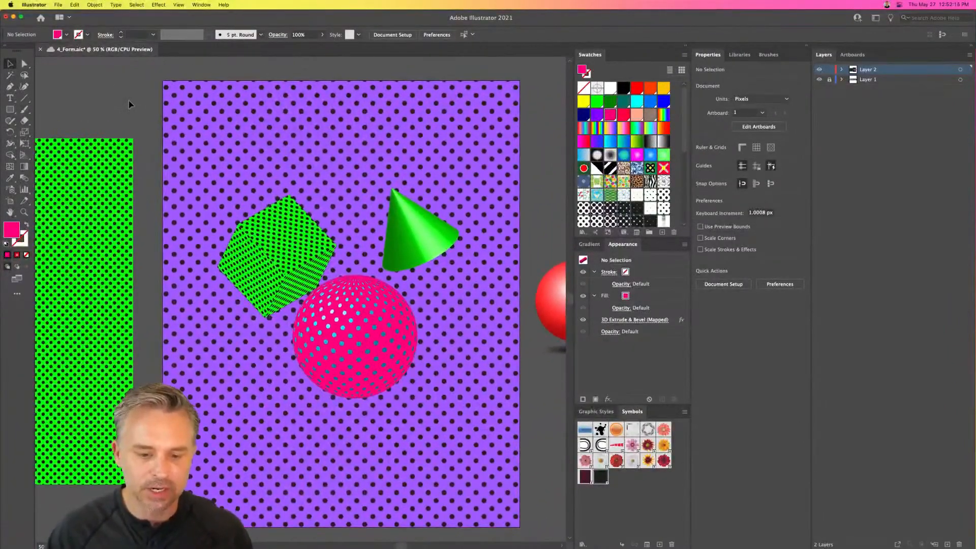
left_click(349, 347)
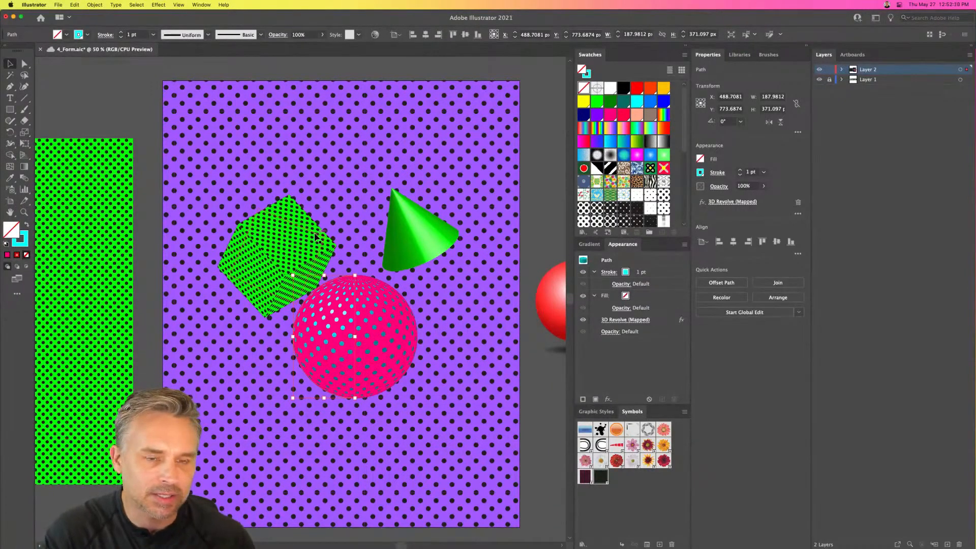
left_click(95, 5)
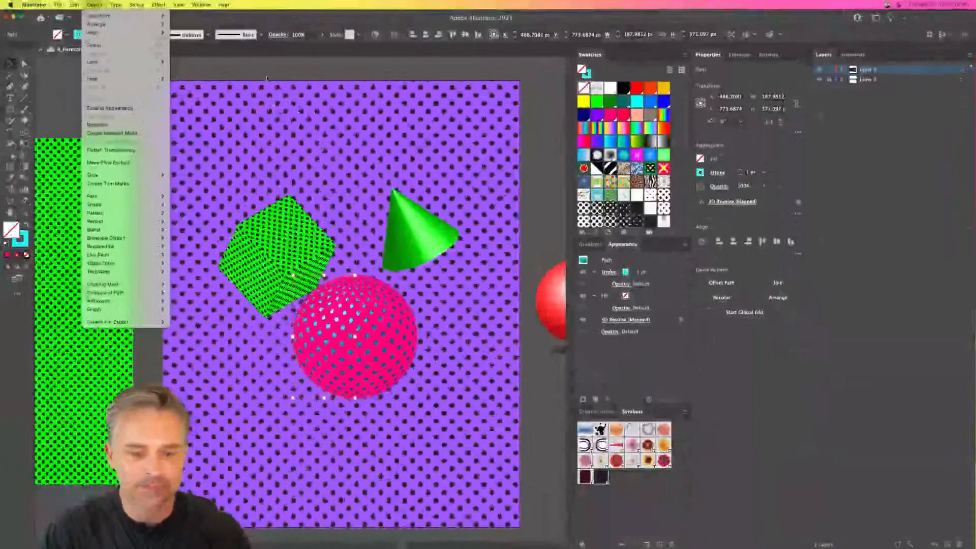
left_click(267, 78)
left_click(63, 4)
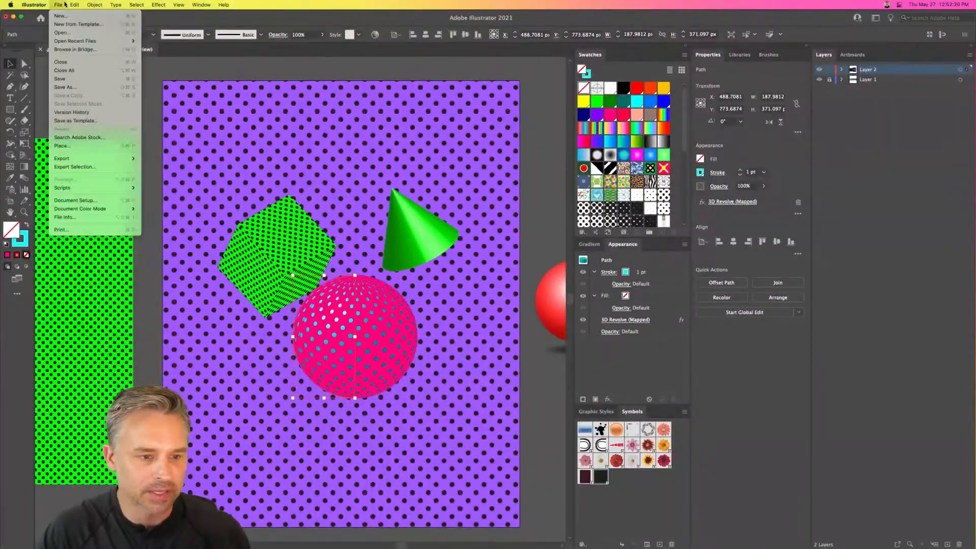
left_click(64, 4)
left_click(109, 68)
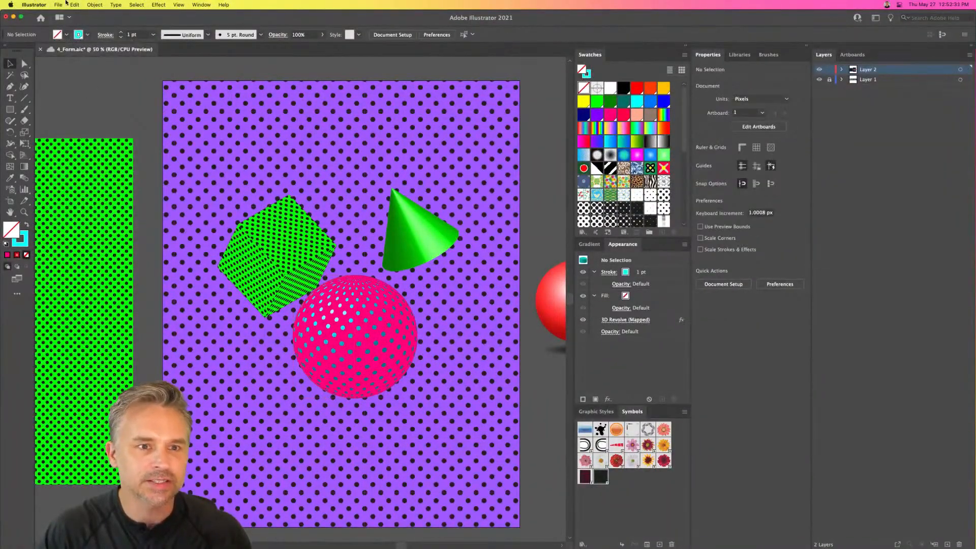
Export the artboard for screens to the Desktop as a 1x JPG 80, replacing the existing Artboard 1.jpg.
left_click(64, 6)
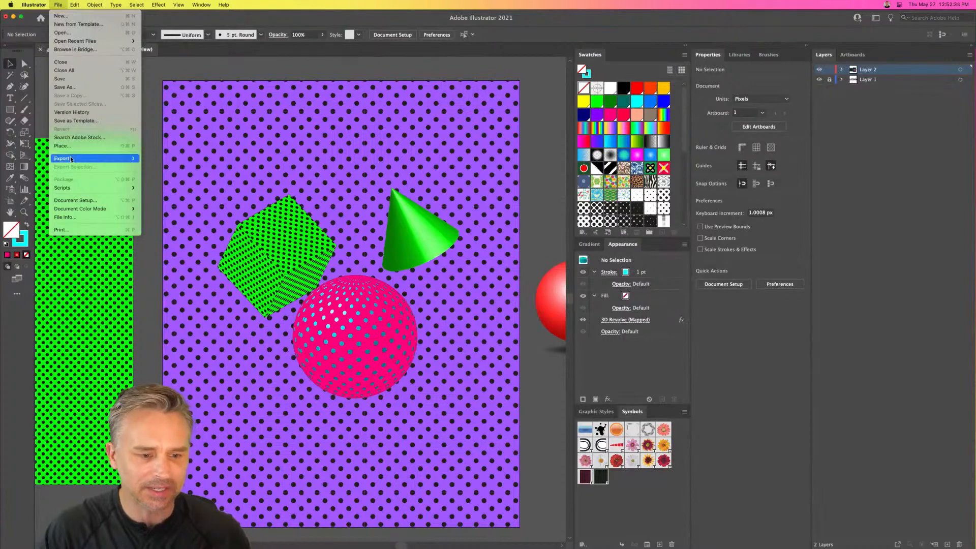
mouse_move(117, 159)
left_click(185, 159)
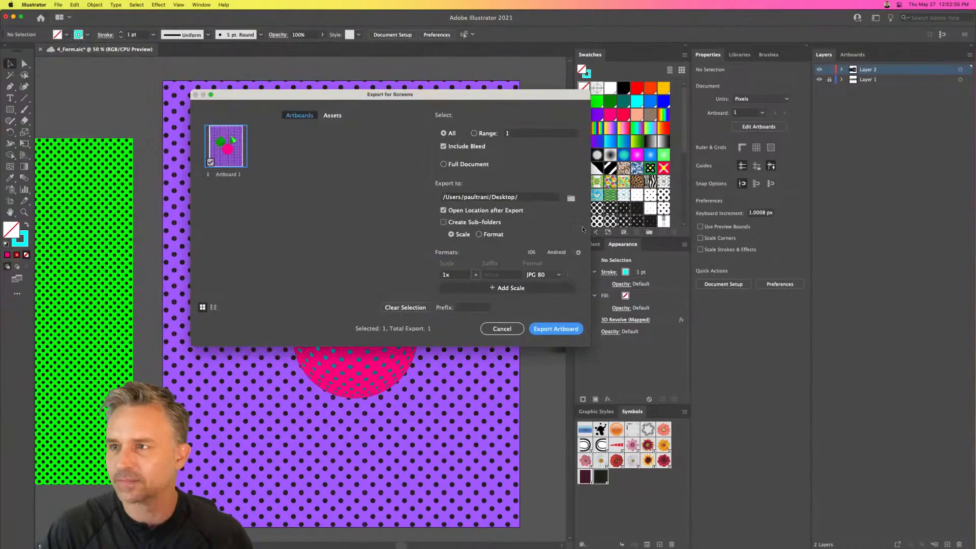
left_click(554, 329)
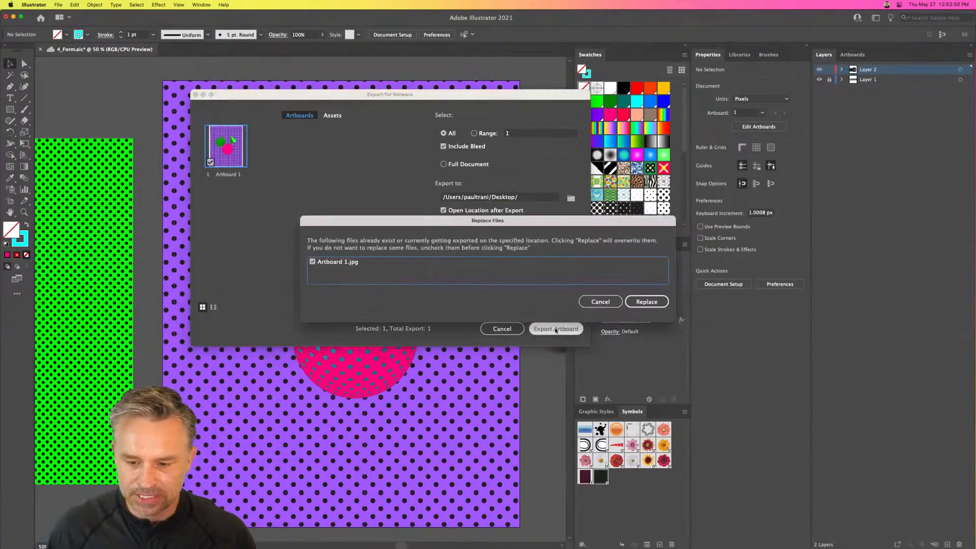
left_click(654, 303)
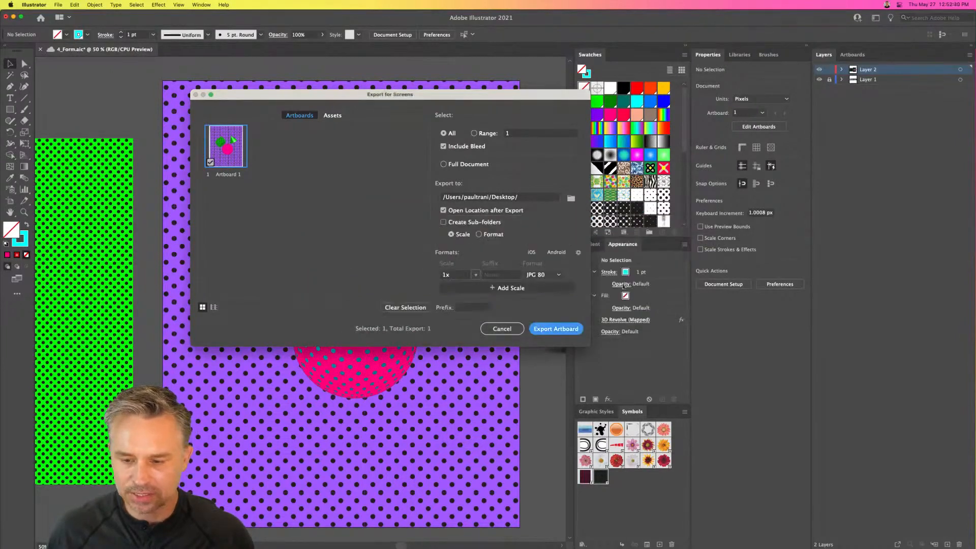
left_click_drag(542, 164, 550, 167)
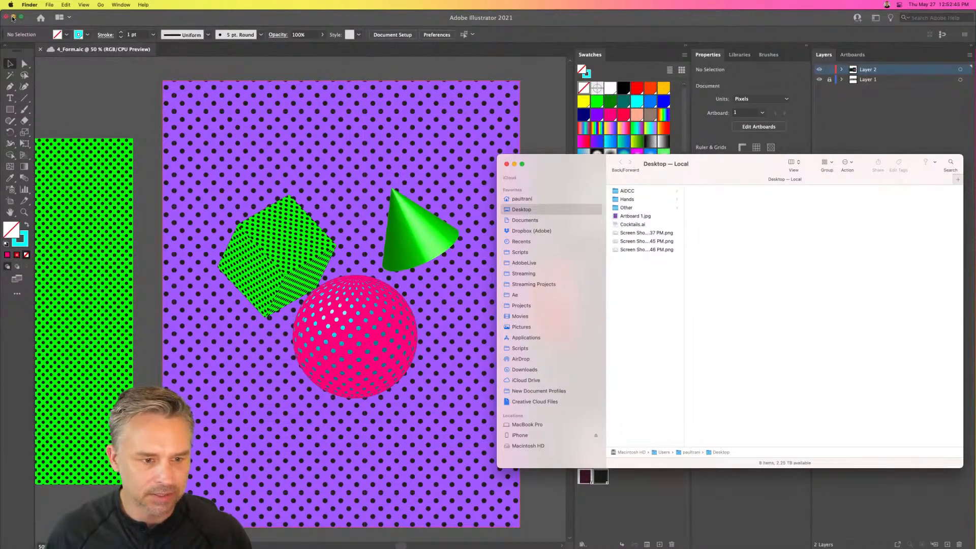
Minimise Illustrator, switch to Discord's #challenge channel, and arrange its window alongside the Desktop folder in Finder.
left_click(13, 18)
left_click_drag(711, 163, 734, 240)
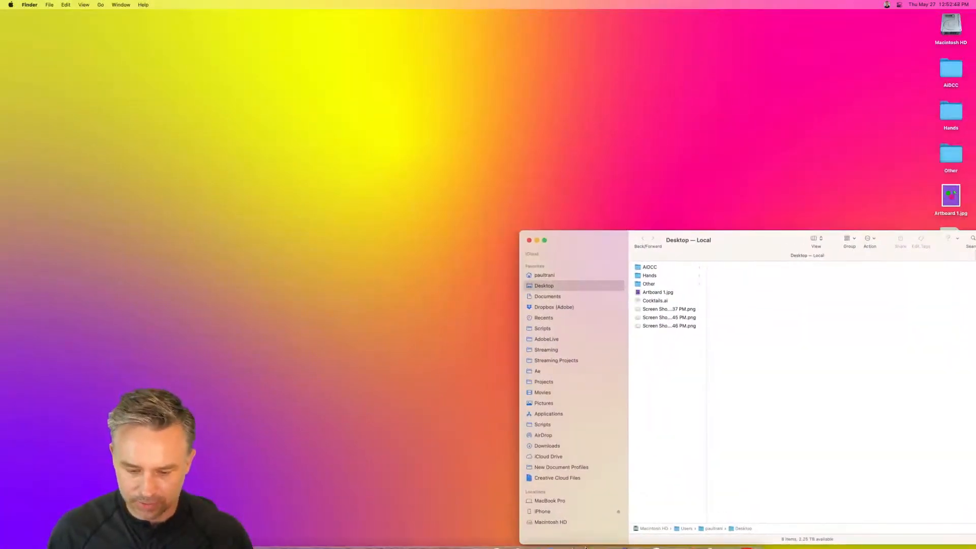
mouse_move(585, 548)
left_click(528, 540)
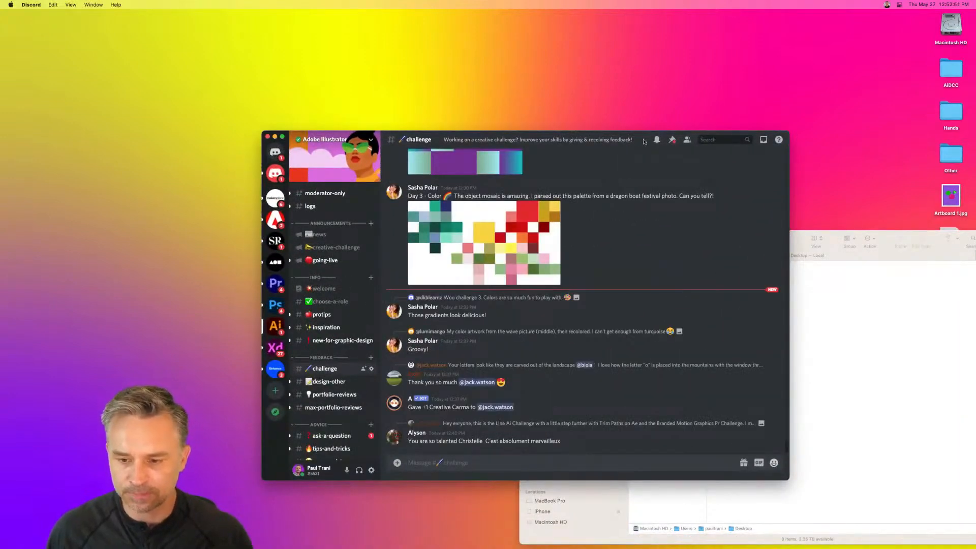
left_click_drag(644, 142, 584, 78)
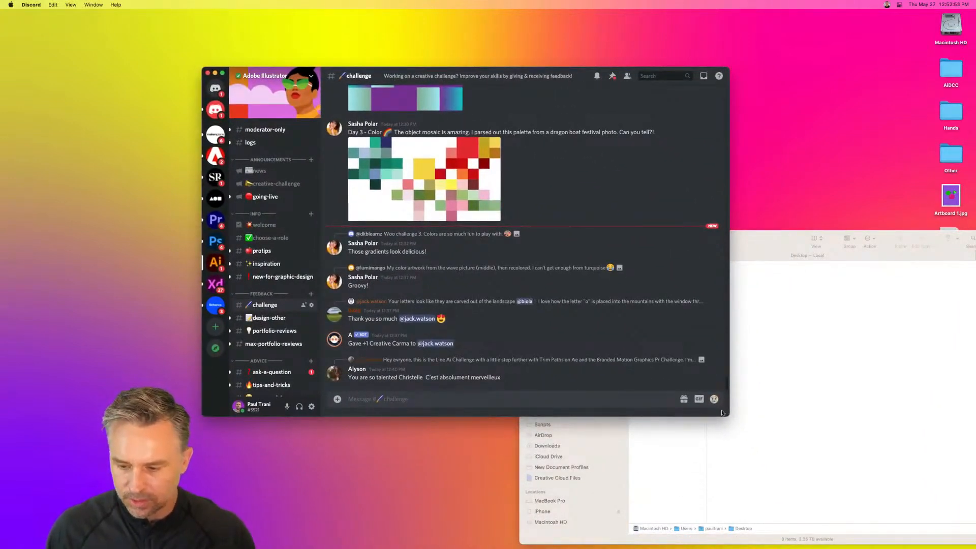
left_click_drag(729, 415, 692, 470)
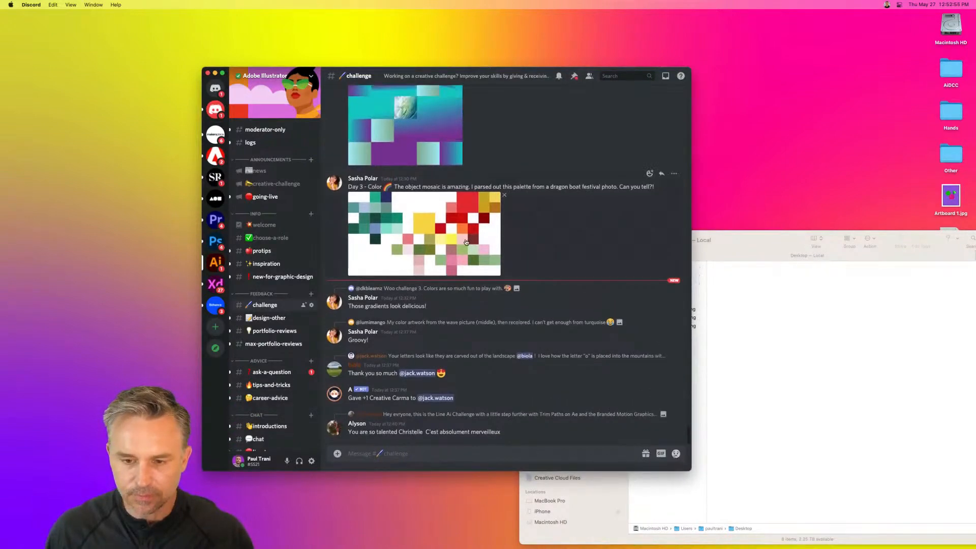
left_click(854, 398)
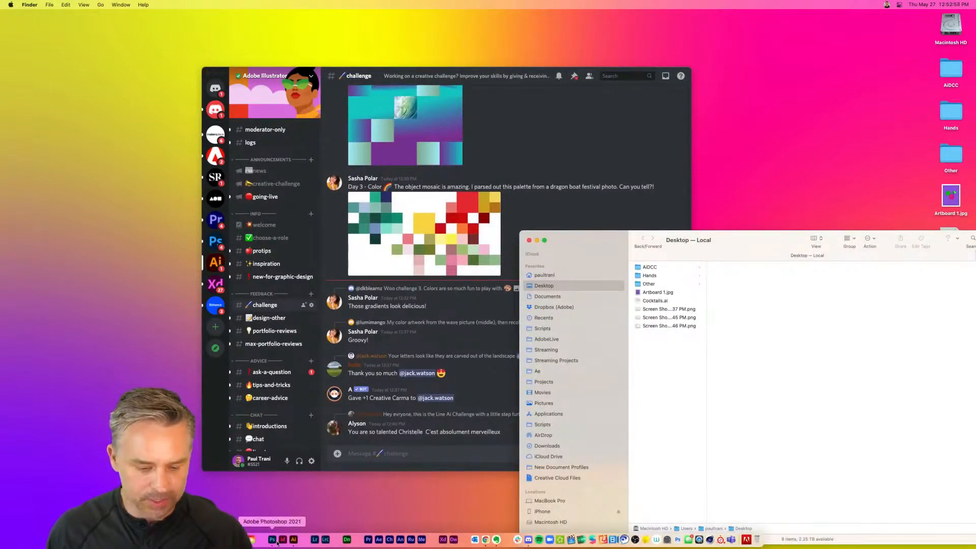
Switch back to Illustrator and examine the pink dotted sphere's appearance before minimising the document again.
left_click(293, 540)
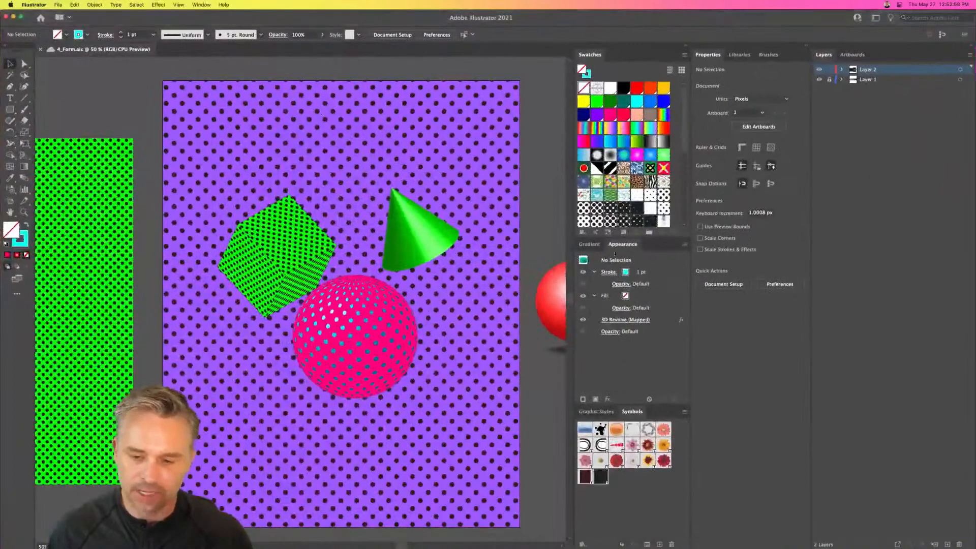
left_click(336, 326)
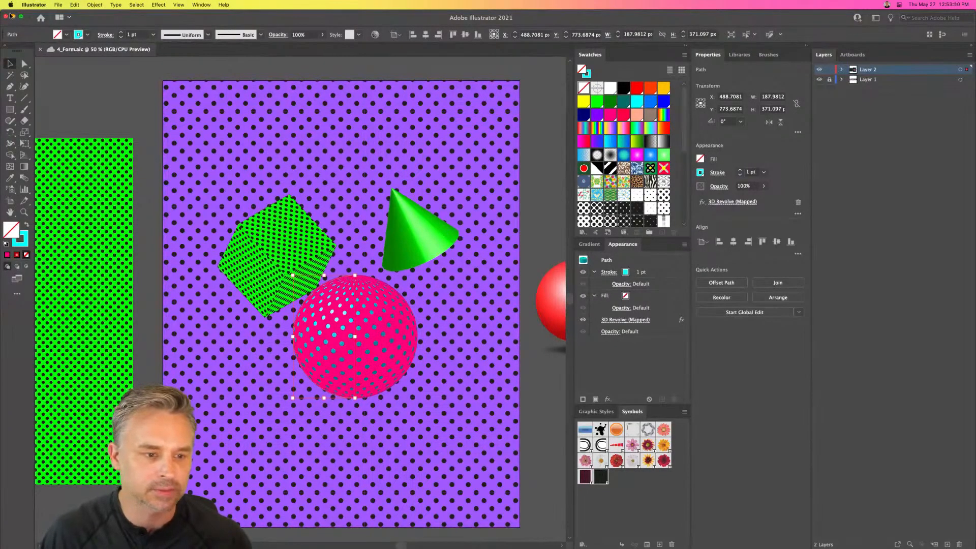
left_click(14, 17)
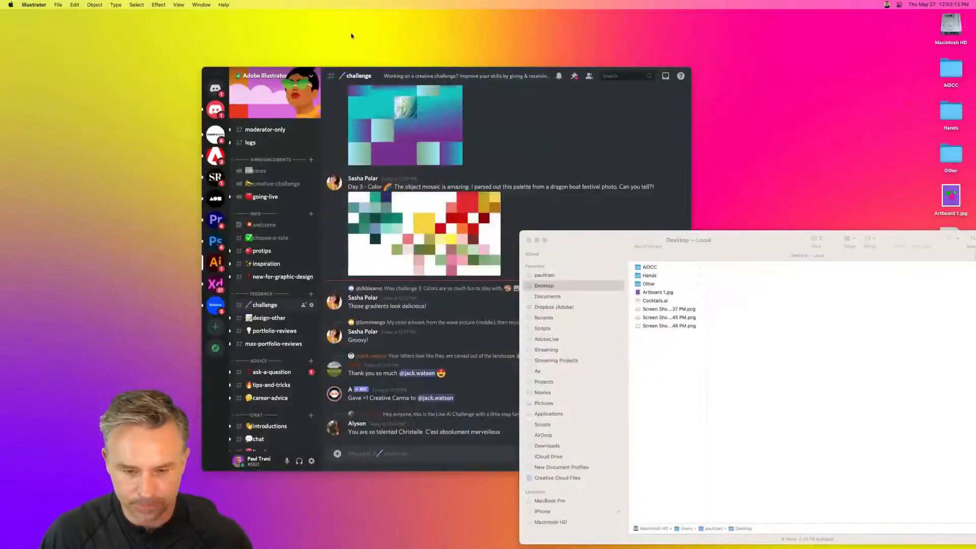
Attach Artboard 1.jpg from the Desktop folder to a new post in Discord's #challenge channel.
left_click_drag(283, 70, 197, 20)
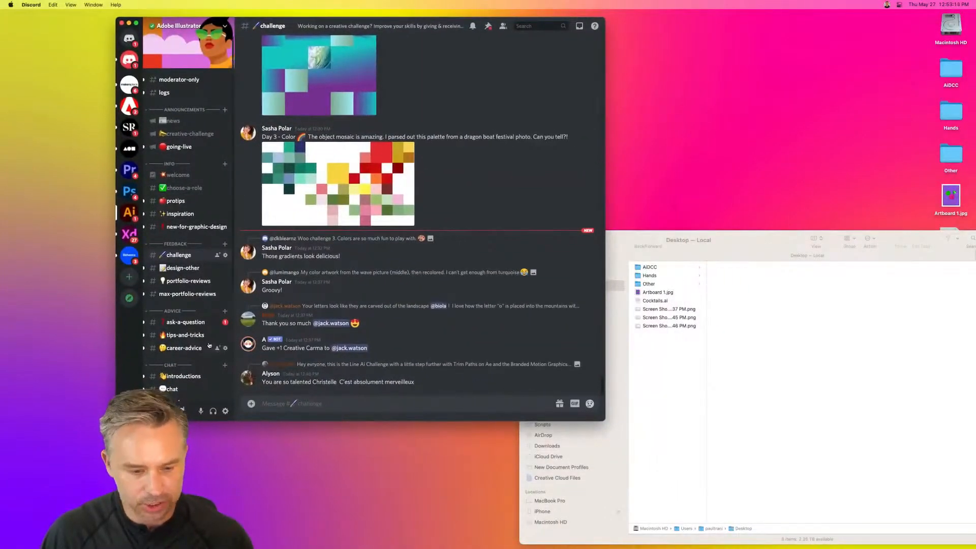
left_click(781, 426)
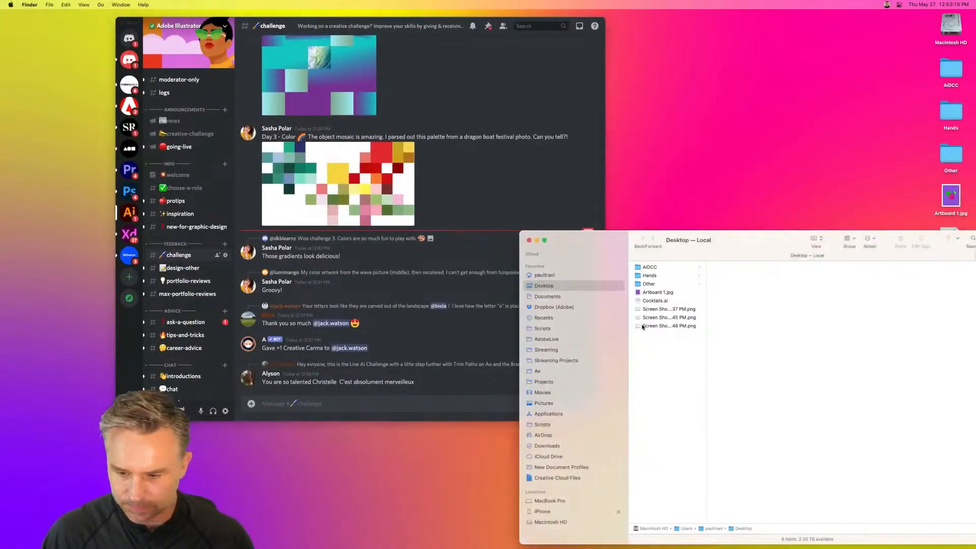
left_click(658, 292)
left_click_drag(658, 292, 405, 402)
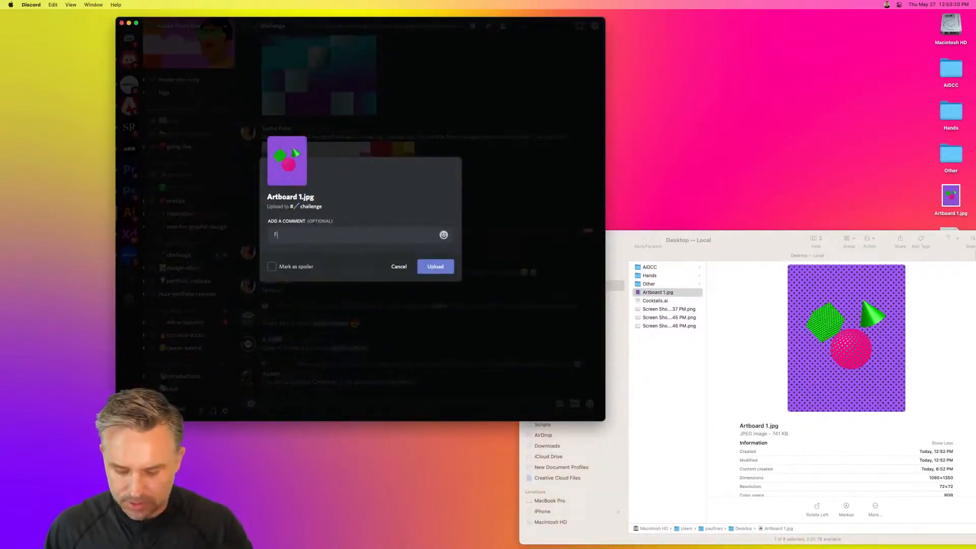
Add the comment "Form and Texture in an 80's world." to the attached image and upload it to the channel.
type("Form and Te")
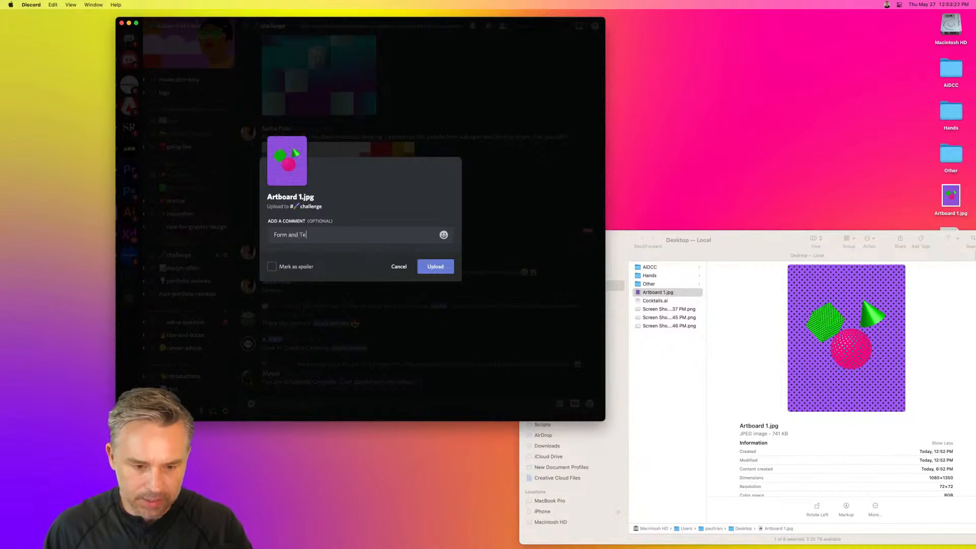
type("xture in an ")
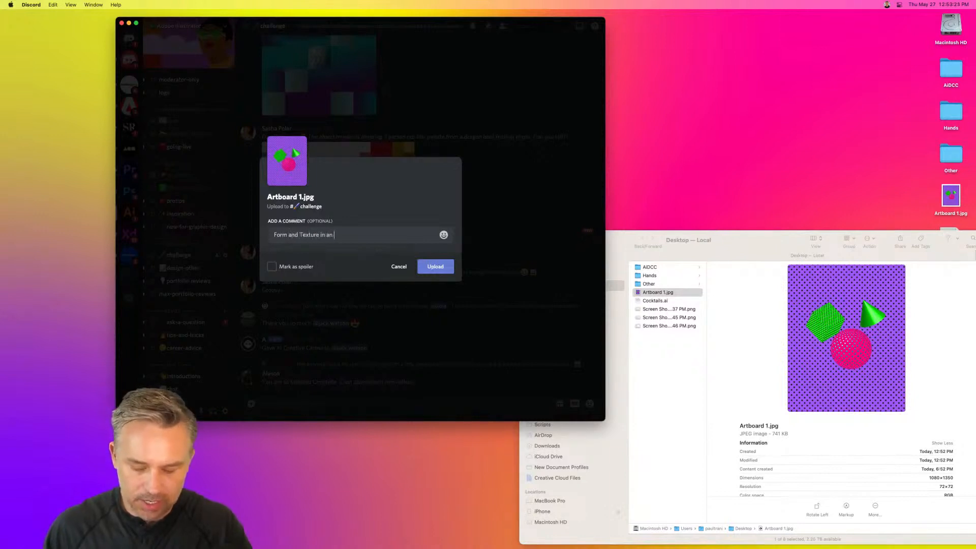
type("89")
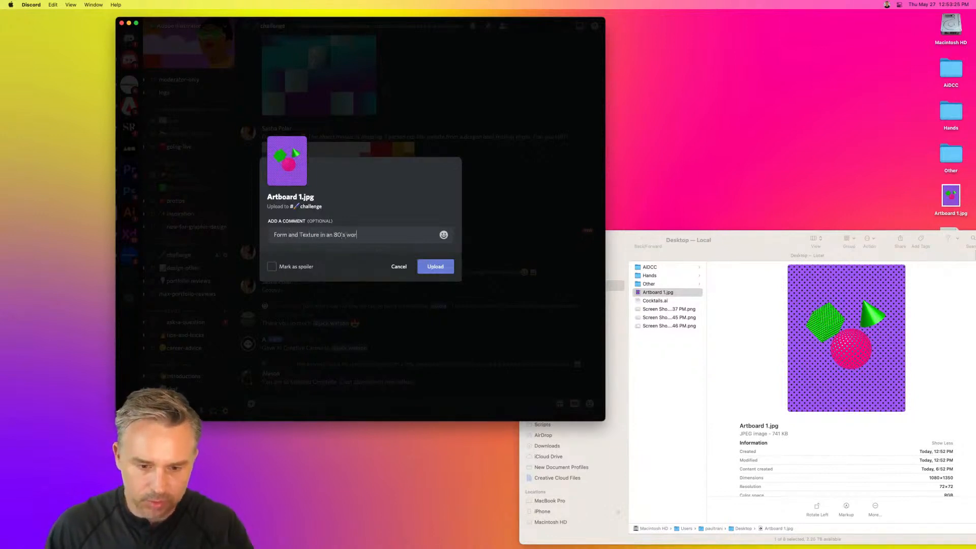
type("'s world.")
key("Return")
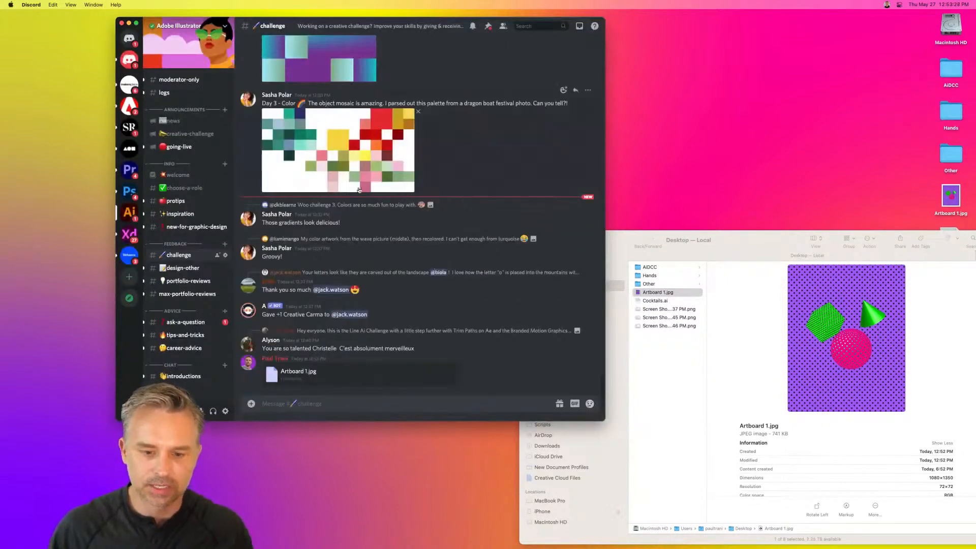
Look through the earlier color and shape challenge submissions posted in the #challenge channel.
scroll(322, 185, "up", 5)
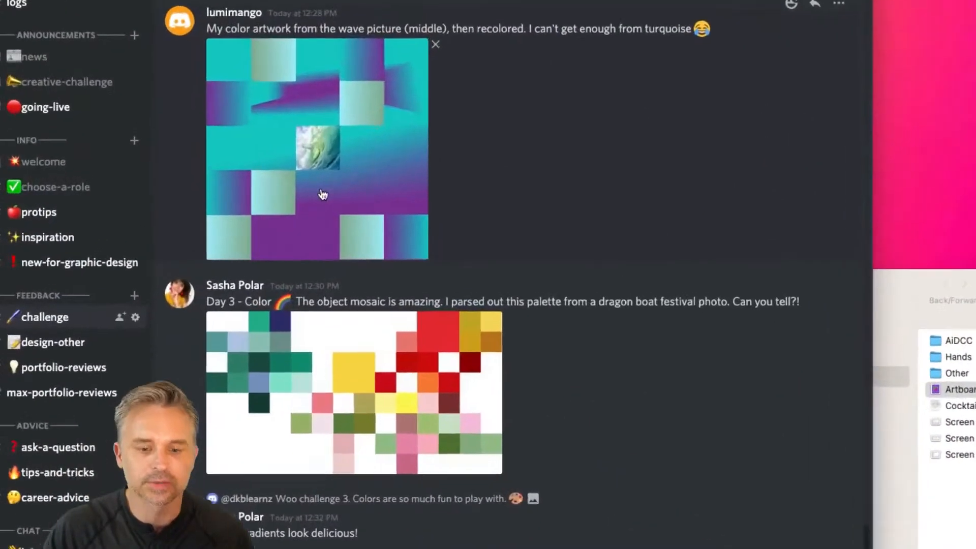
scroll(322, 191, "up", 4)
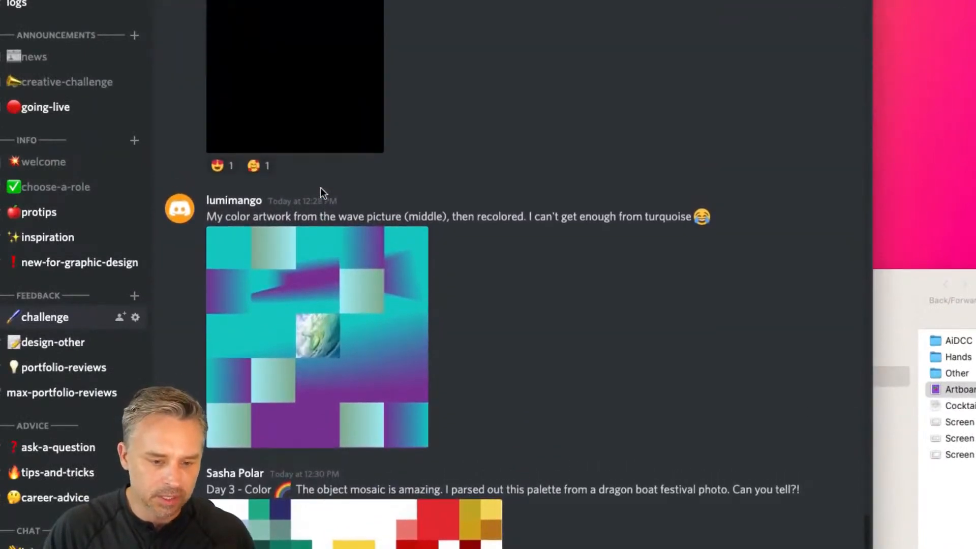
scroll(321, 188, "up", 3)
scroll(320, 189, "up", 20)
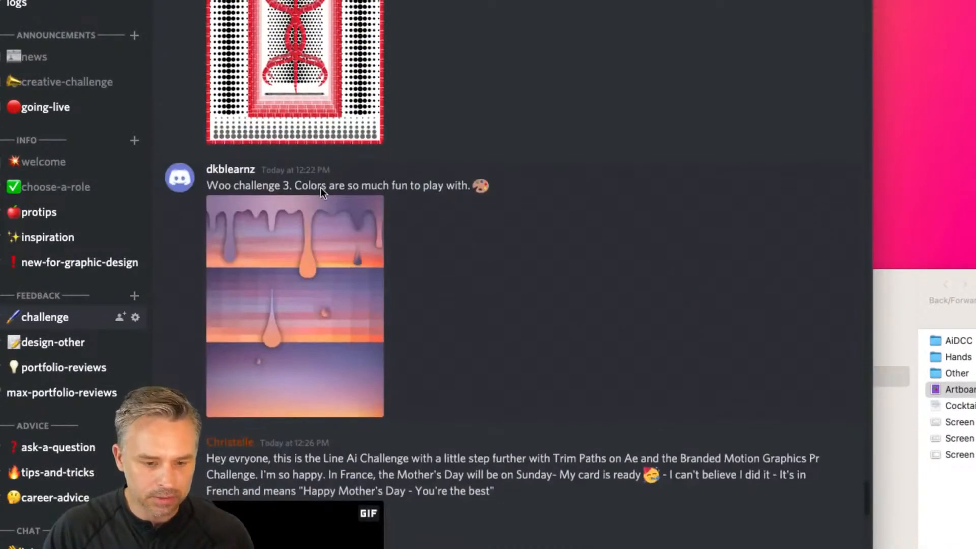
scroll(226, 184, "up", 15)
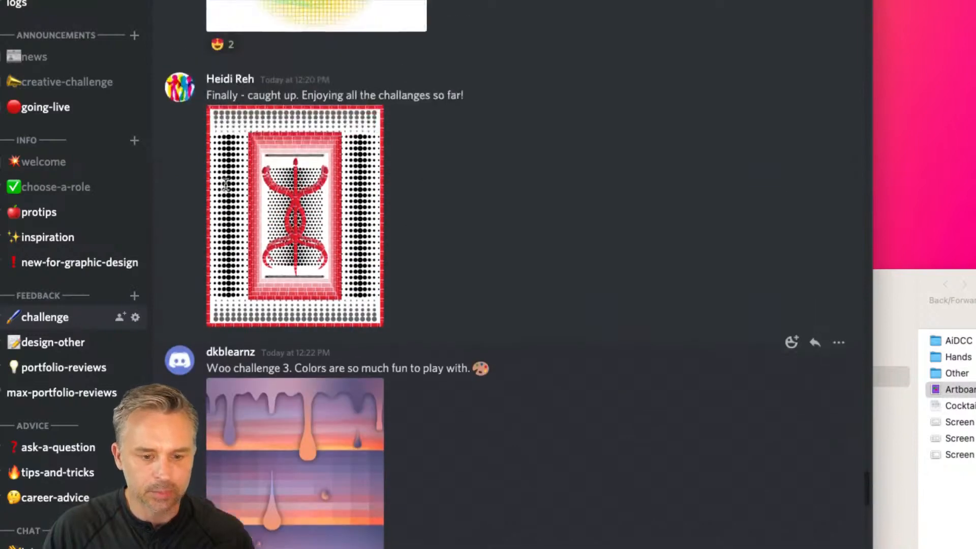
scroll(467, 190, "up", 20)
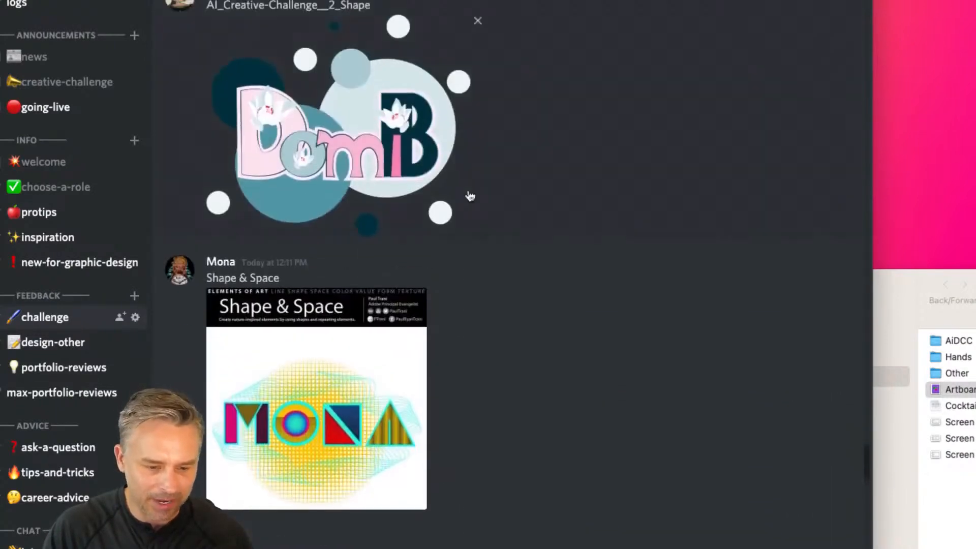
scroll(467, 195, "up", 3)
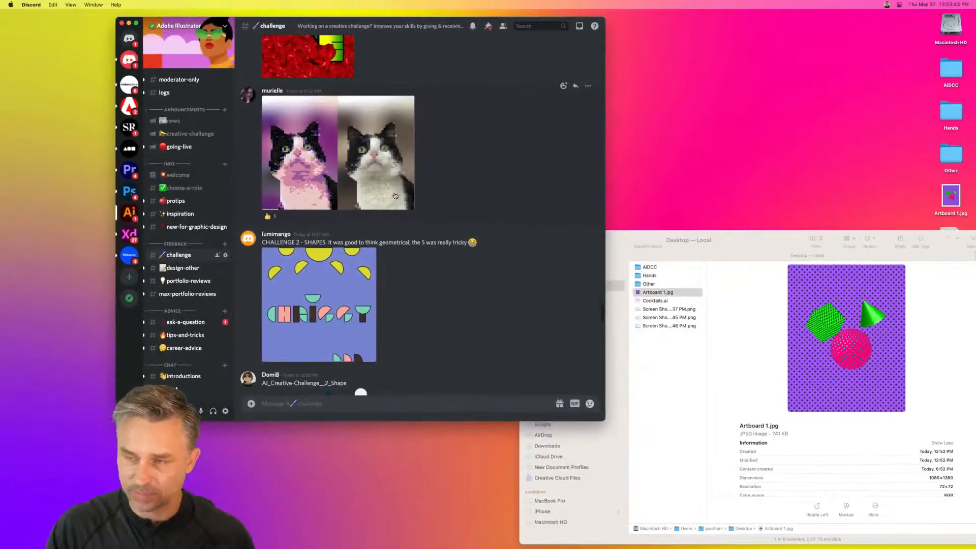
Close the Discord and Finder windows and switch back to the 4_Form.aic artwork in Illustrator.
left_click(121, 23)
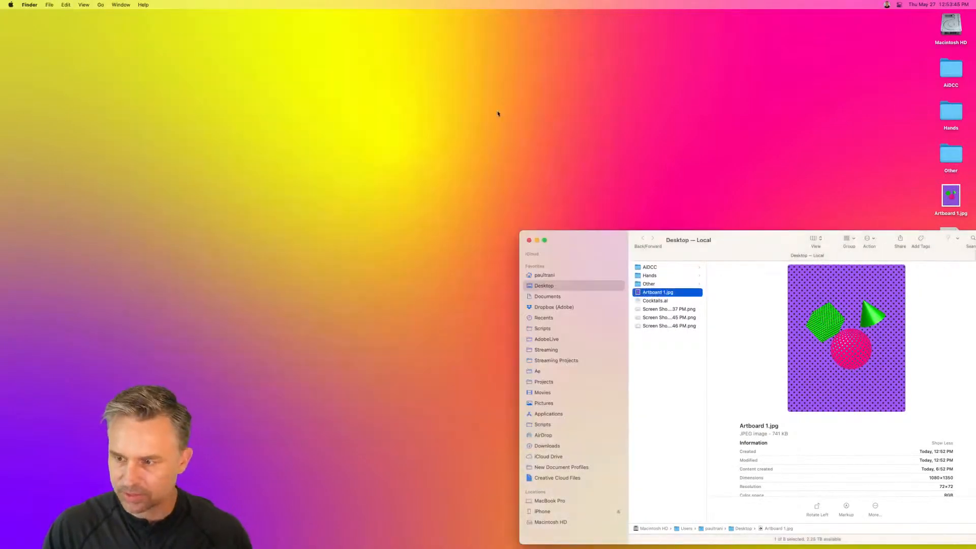
left_click(529, 241)
mouse_move(432, 547)
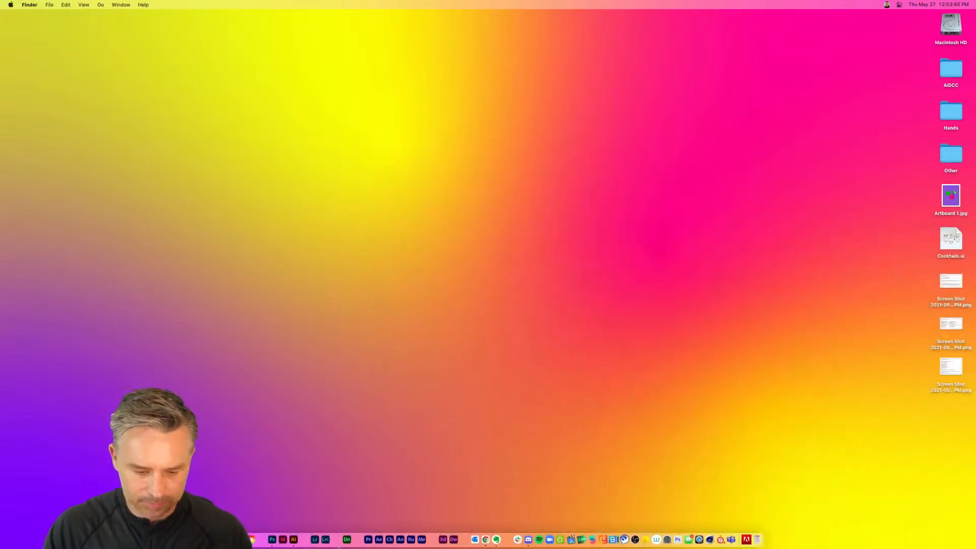
left_click(293, 542)
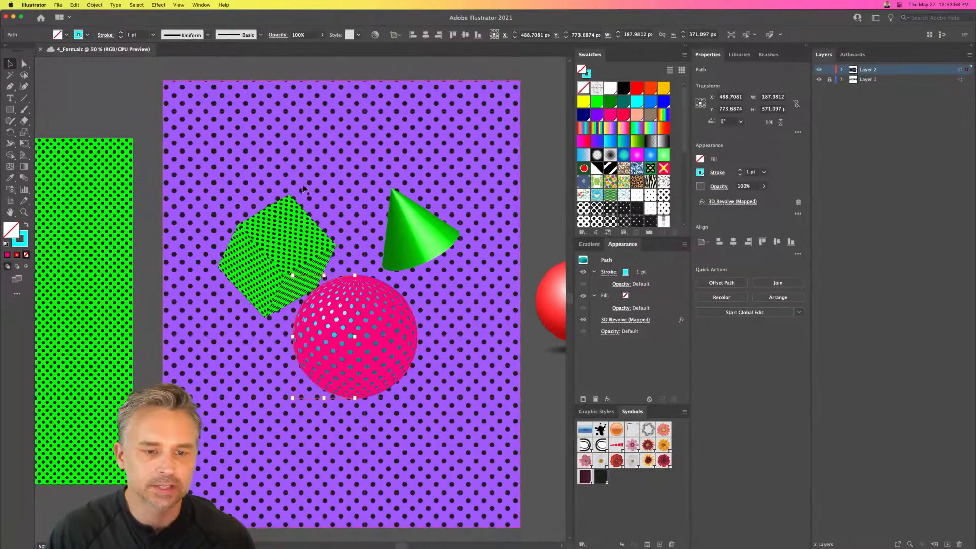
Delete the green dotted rectangle beside the artboard.
left_click(108, 96)
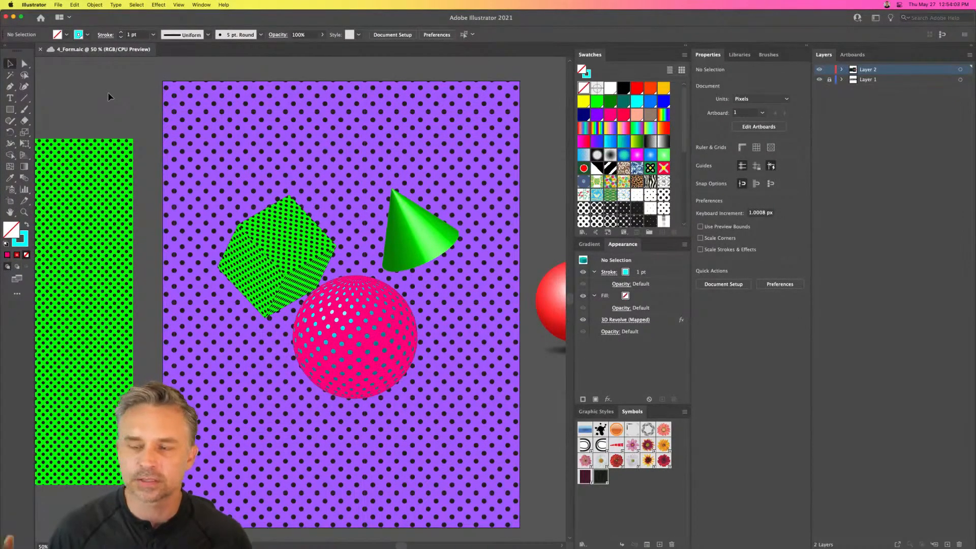
left_click(88, 187)
key("Delete")
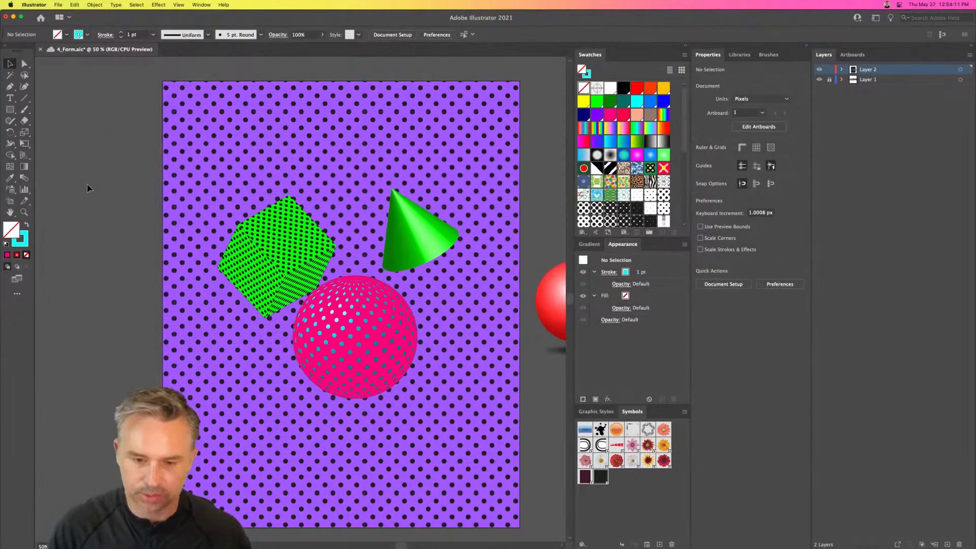
Preview the finished composition full screen in presentation mode, return to normal view, and select the green cone.
key("shift+f")
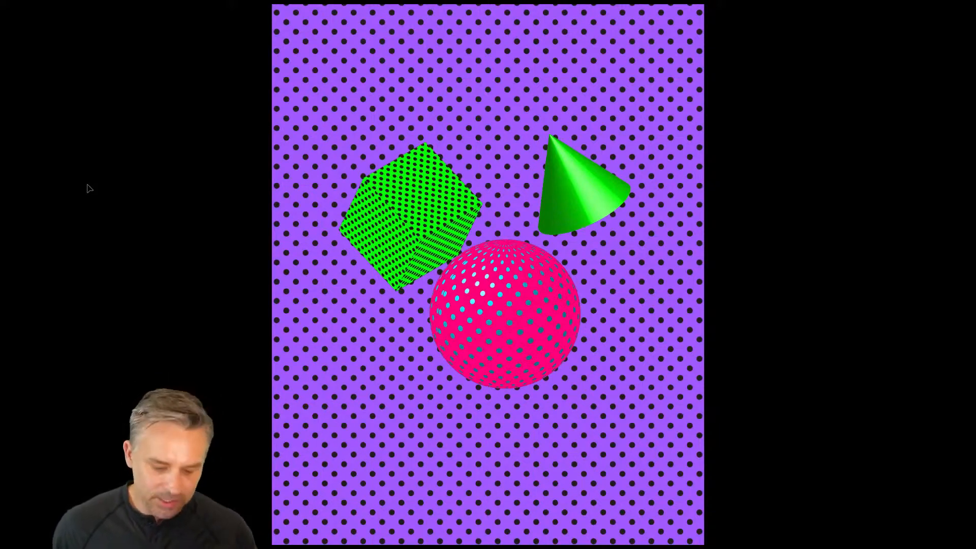
key("Escape")
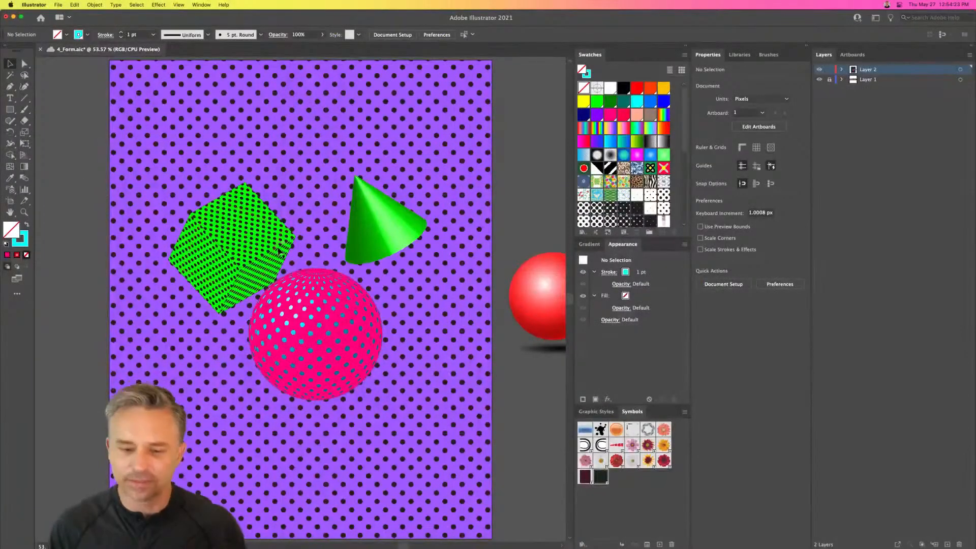
left_click(393, 216)
left_click_drag(306, 163, 379, 225)
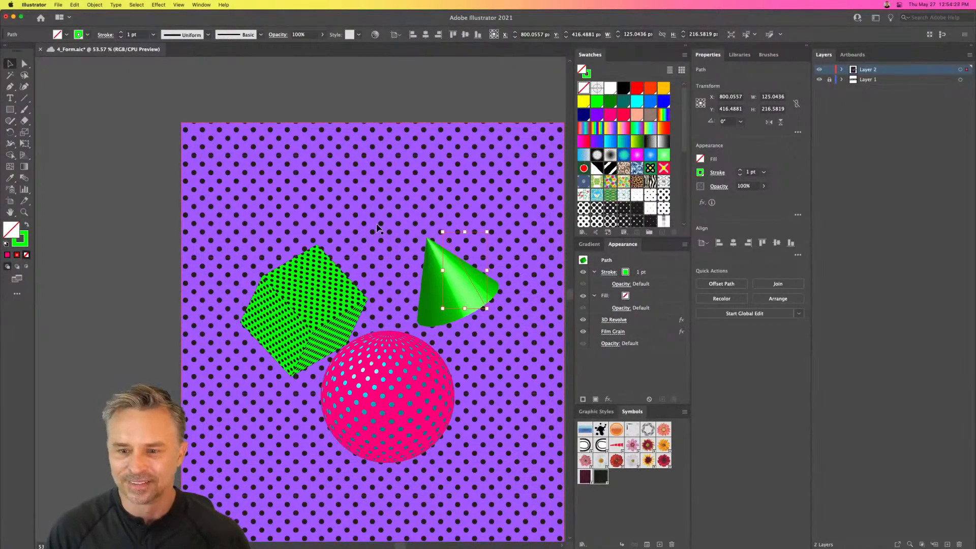
Switch to Finder, open the Streaming Projects folder, and enlarge the window with a wider folder-name column.
left_click(239, 540)
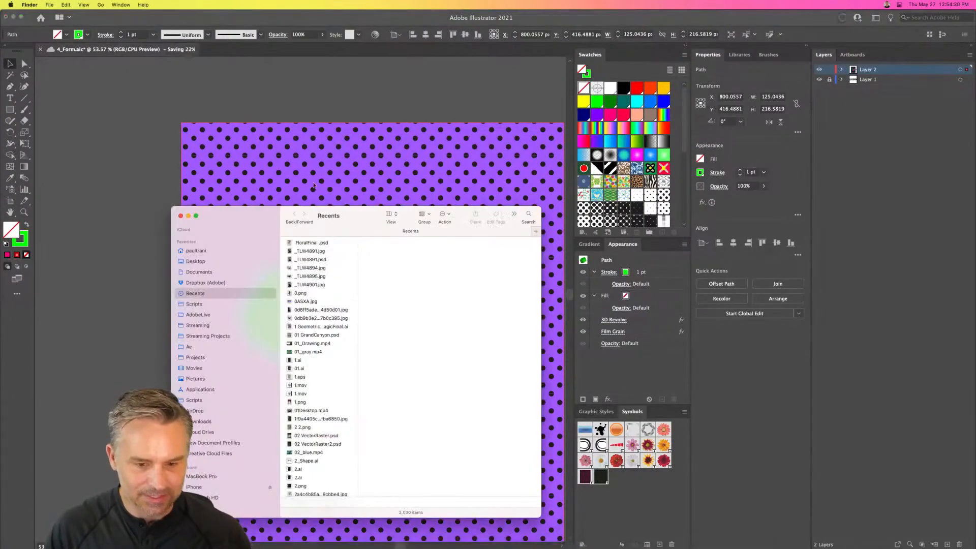
left_click(188, 338)
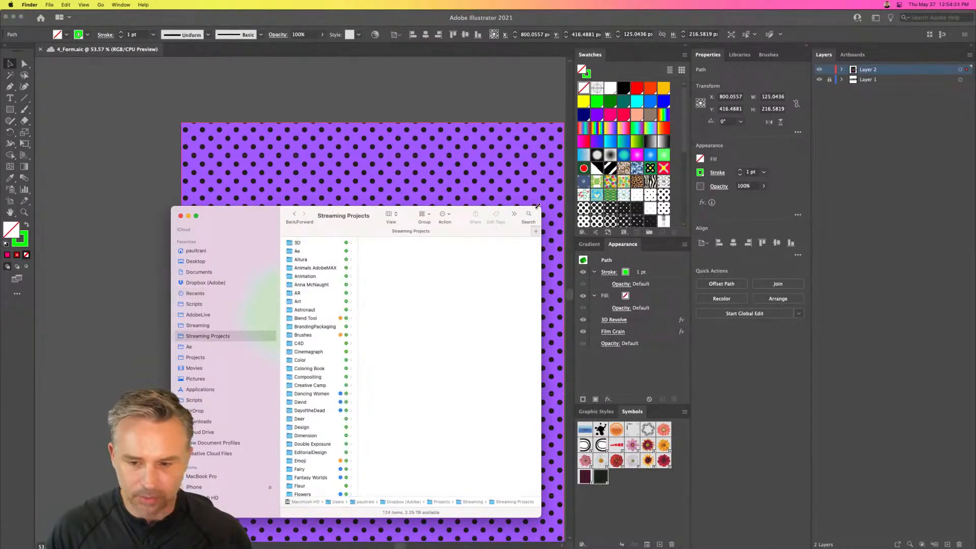
left_click_drag(541, 206, 733, 74)
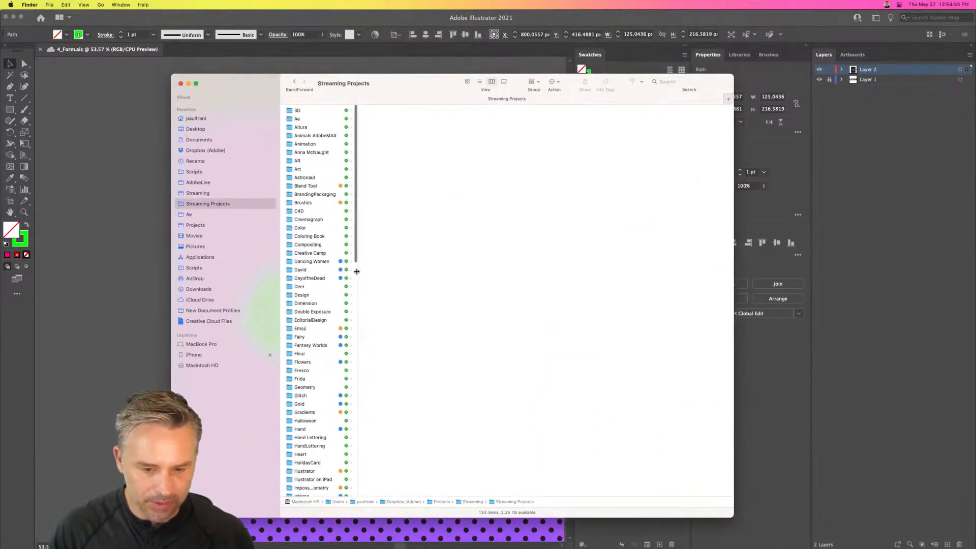
left_click_drag(358, 271, 441, 272)
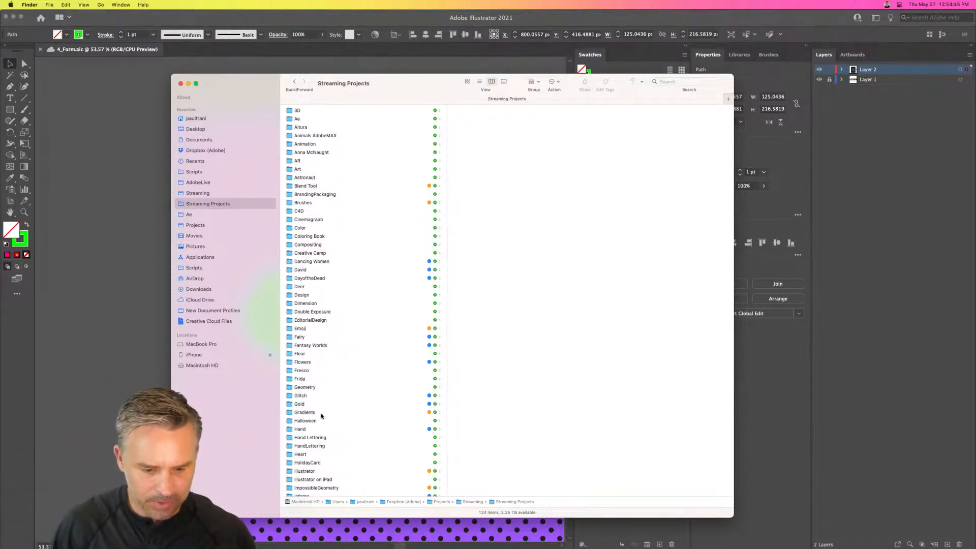
Look through the project folders in Streaming Projects in a taller window and open the ImpossibleGeometry folder.
scroll(321, 415, "down", 10)
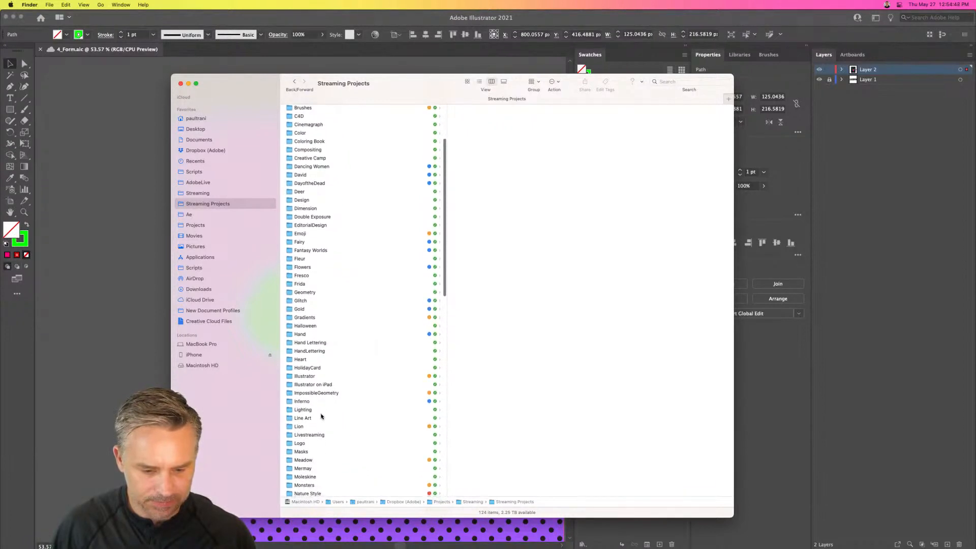
scroll(321, 416, "down", 2)
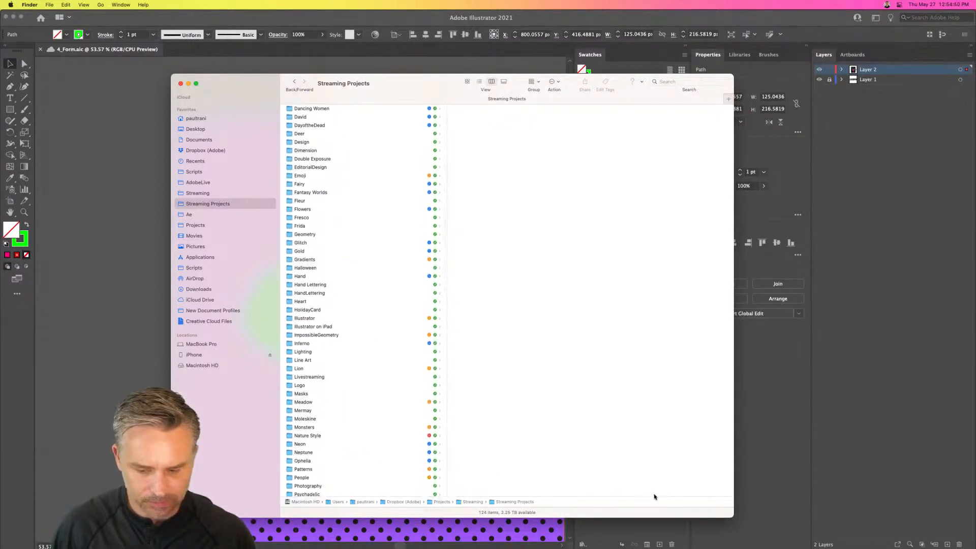
left_click_drag(732, 516, 746, 538)
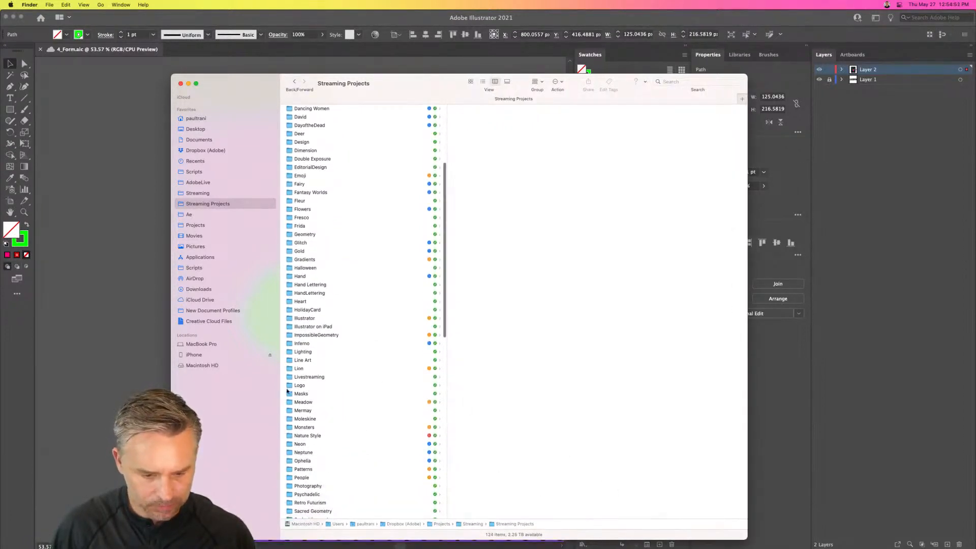
scroll(297, 468, "up", 5)
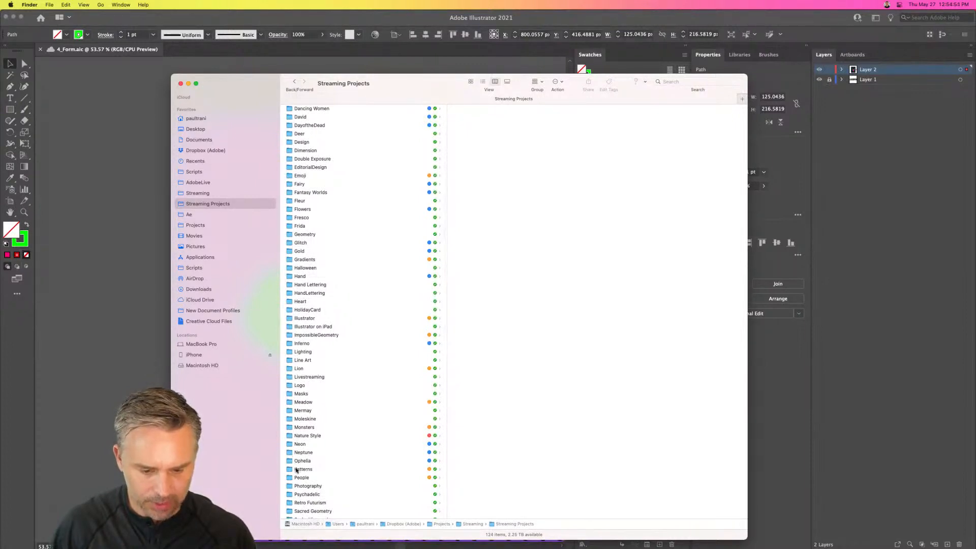
scroll(297, 470, "up", 5)
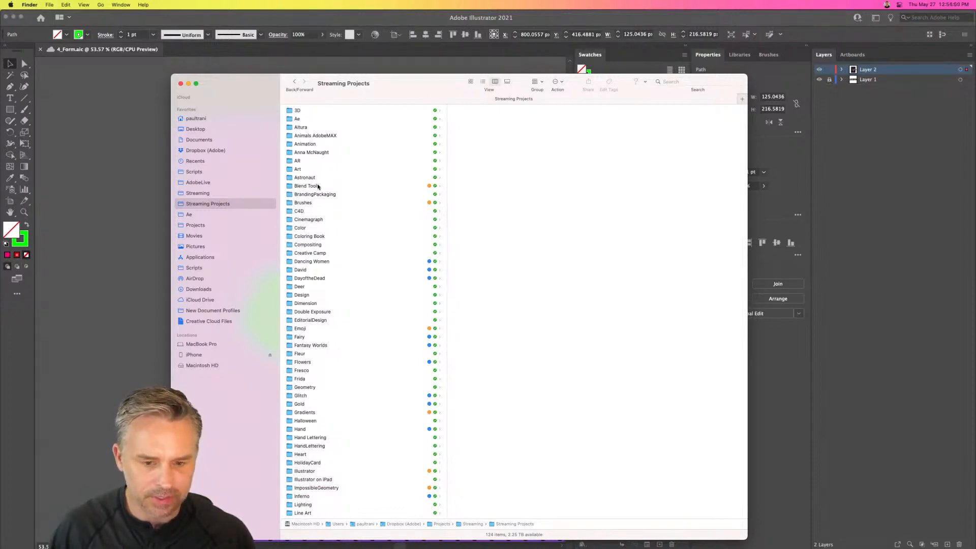
scroll(318, 187, "down", 5)
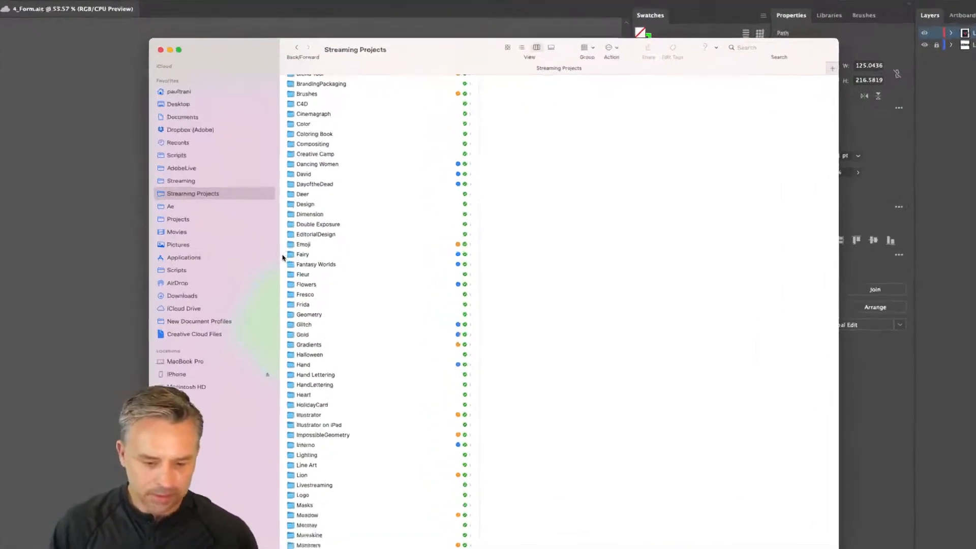
scroll(302, 268, "down", 3)
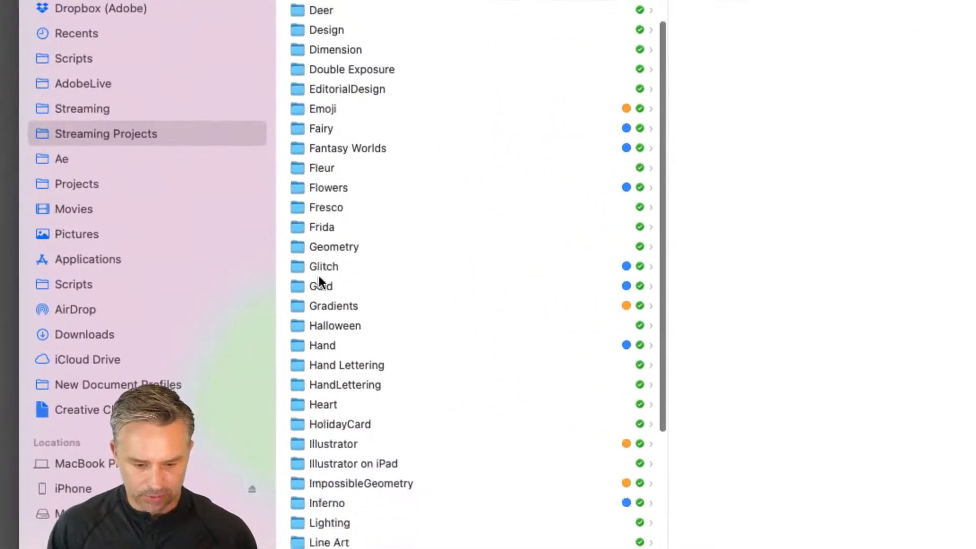
scroll(318, 276, "down", 10)
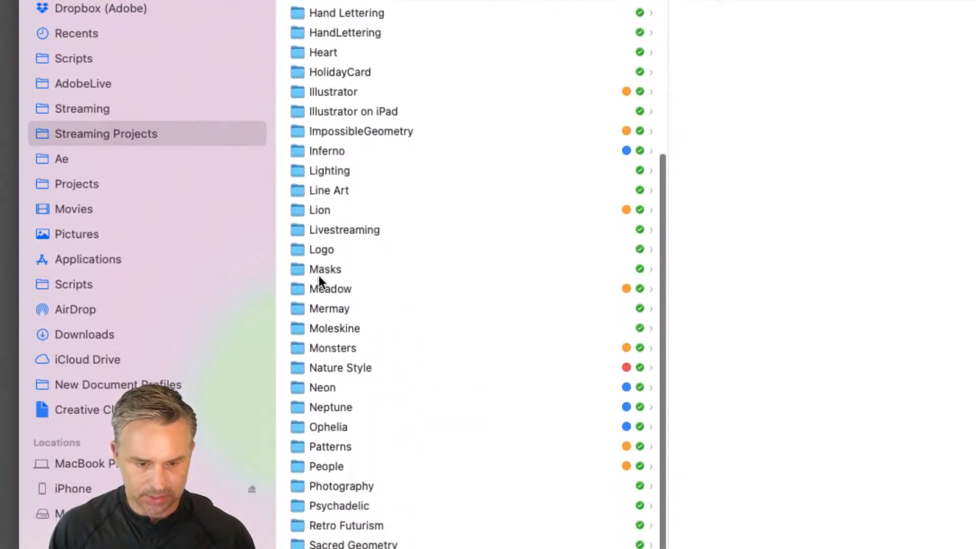
left_click(315, 131)
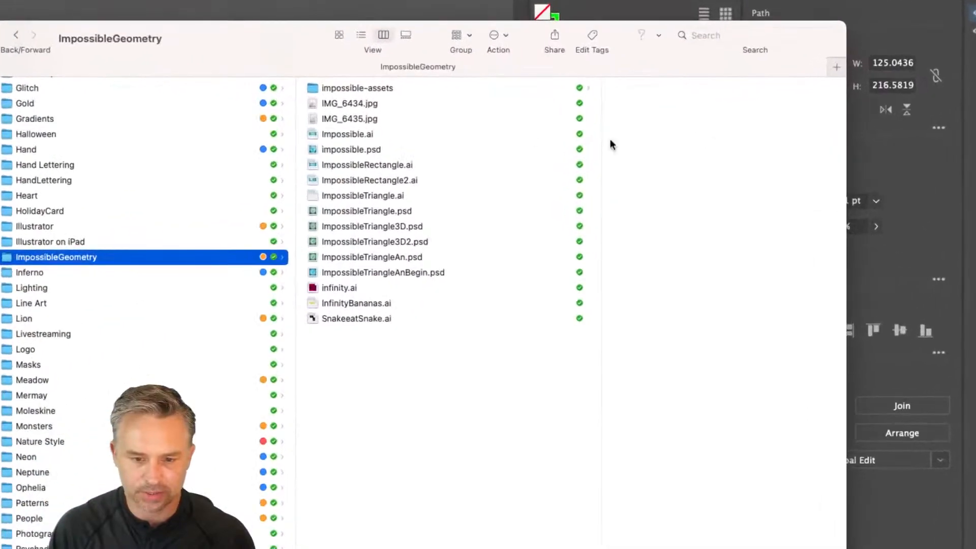
Preview Impossible.ai, impossible.psd, ImpossibleRectangle.ai, ImpossibleTriangle.psd, ImpossibleTriangleAn.psd, InfinityBananas.ai and SnakeeatSnake.ai in the ImpossibleGeometry folder.
left_click(379, 133)
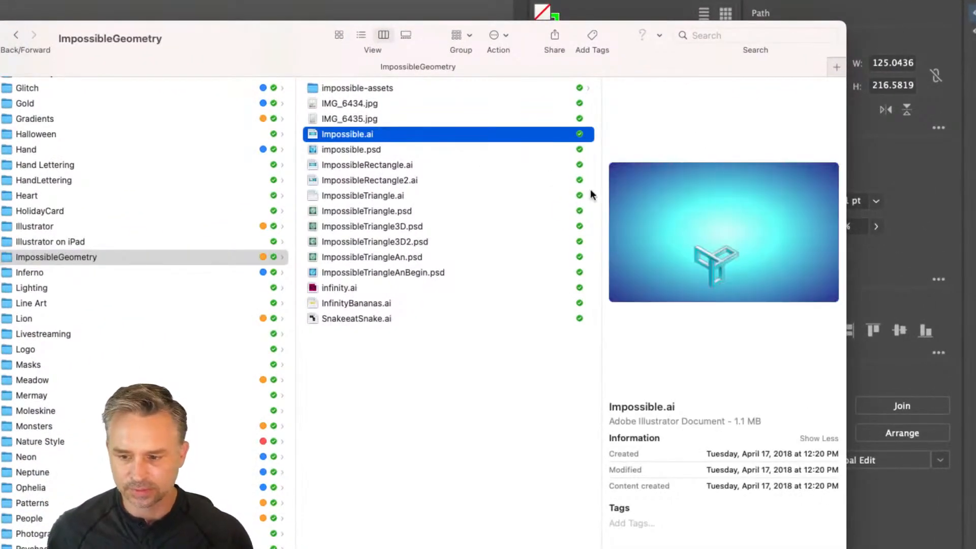
key("Down")
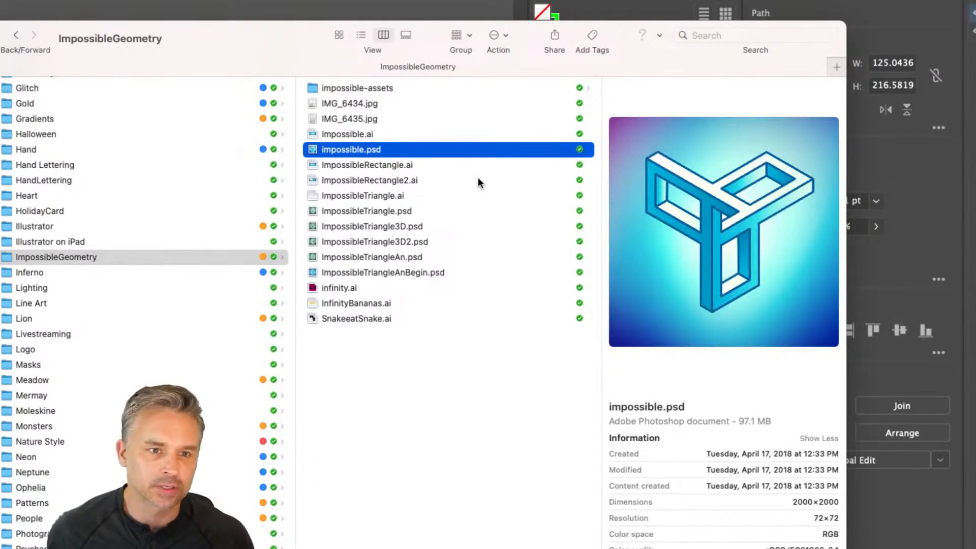
key("Down")
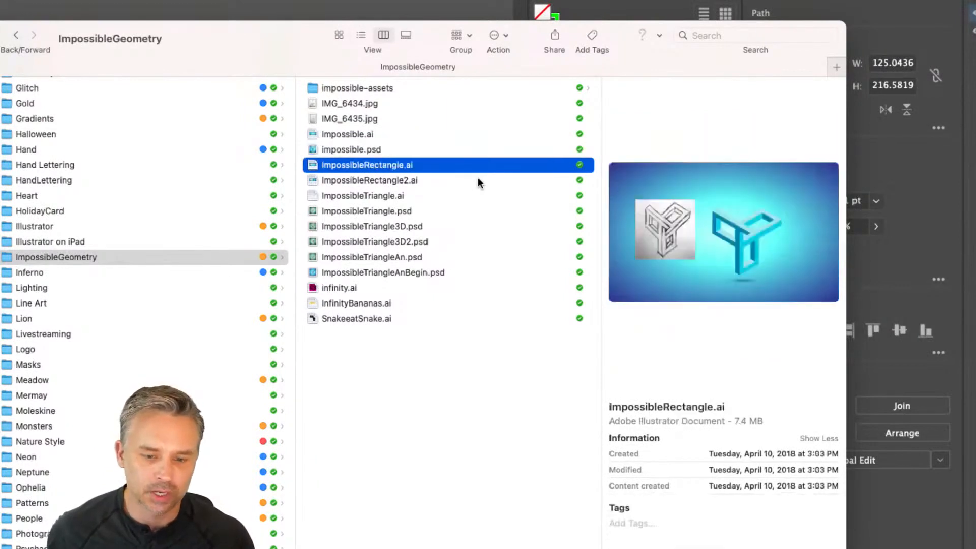
left_click(350, 209)
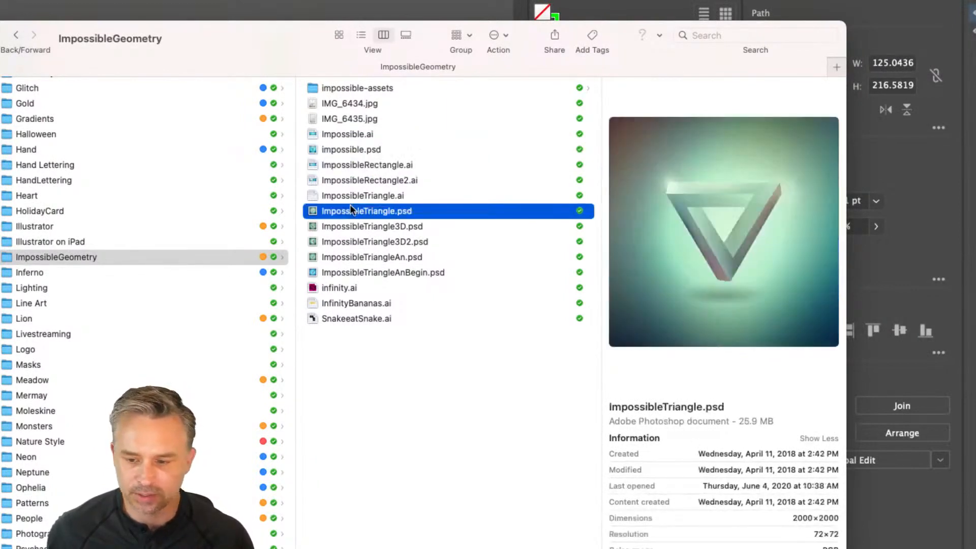
left_click(349, 256)
left_click(341, 304)
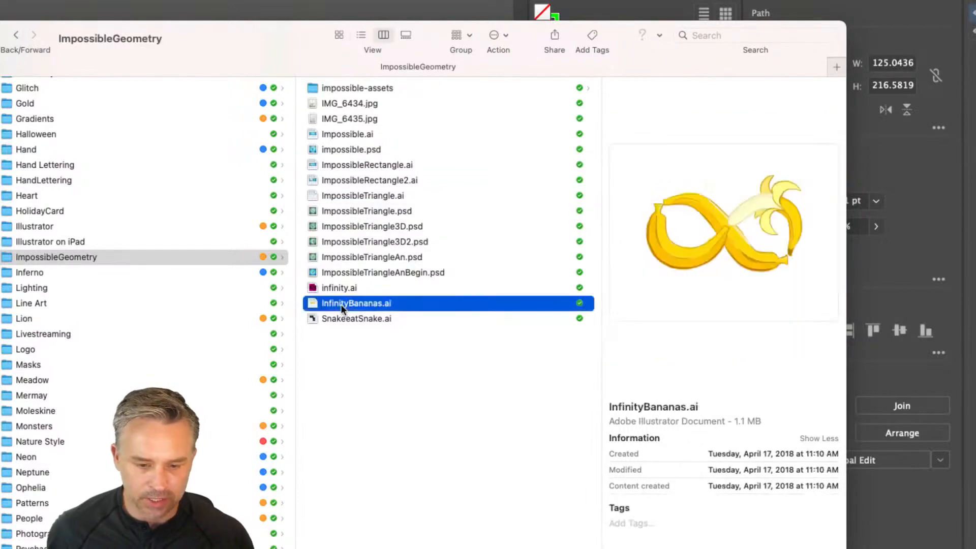
left_click(351, 319)
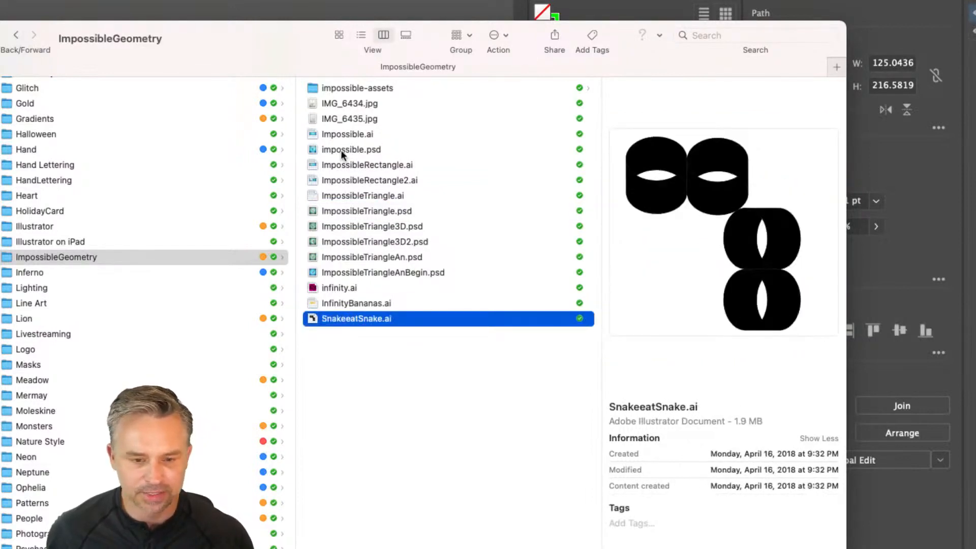
Preview the IMG_6435.jpg sketch, then revisit ImpossibleRectangle.ai, infinity.ai and ImpossibleTriangle.psd.
left_click(338, 115)
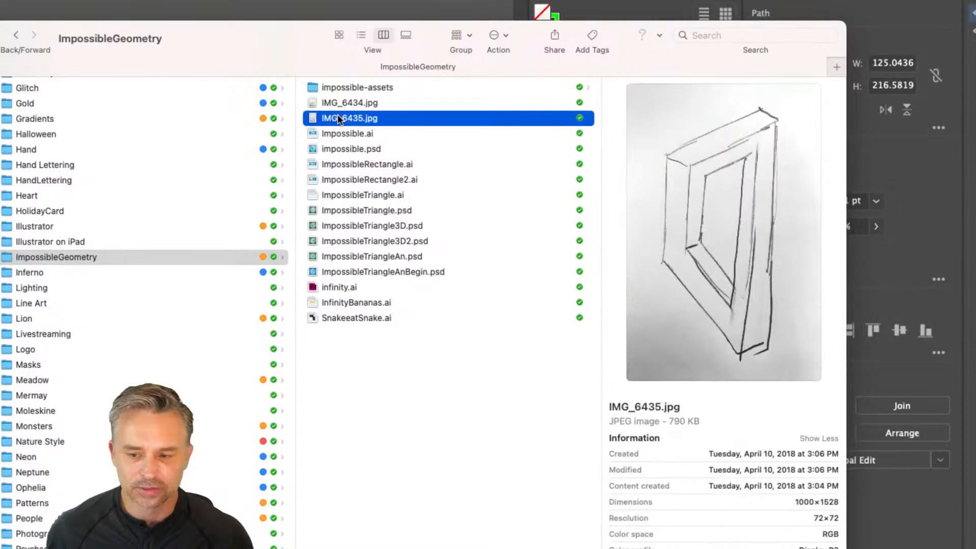
left_click(343, 168)
left_click(327, 287)
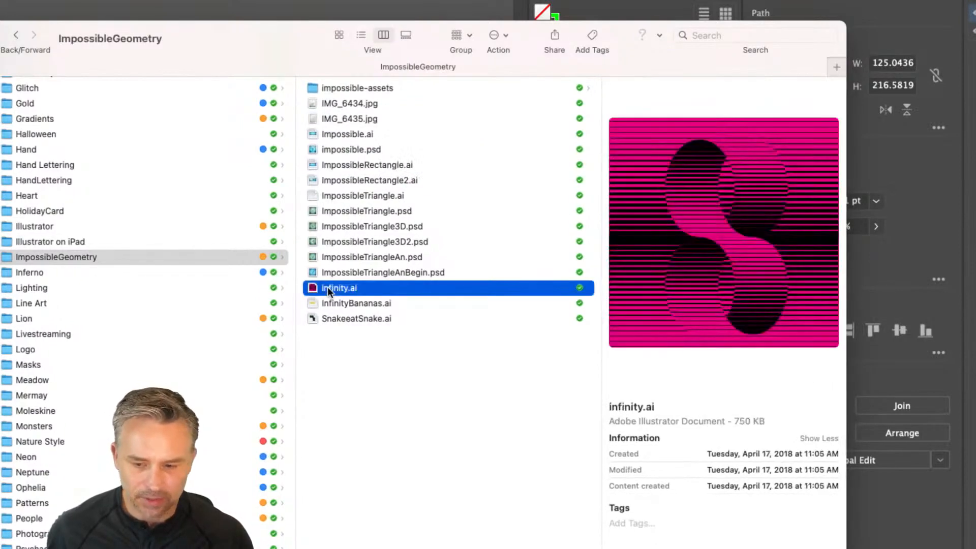
left_click(336, 211)
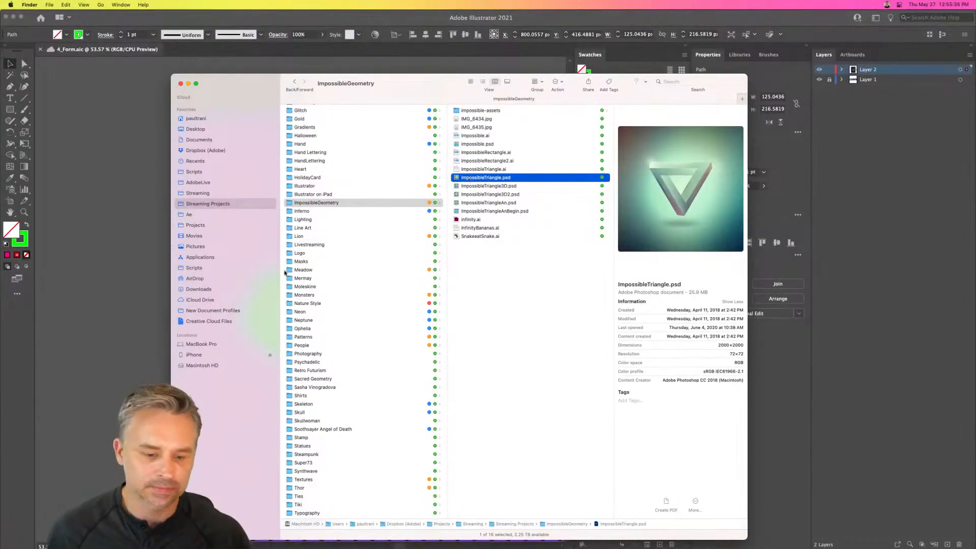
Check the contents of the Line Art folder and the remaining project folders, and close the Finder window.
left_click(299, 228)
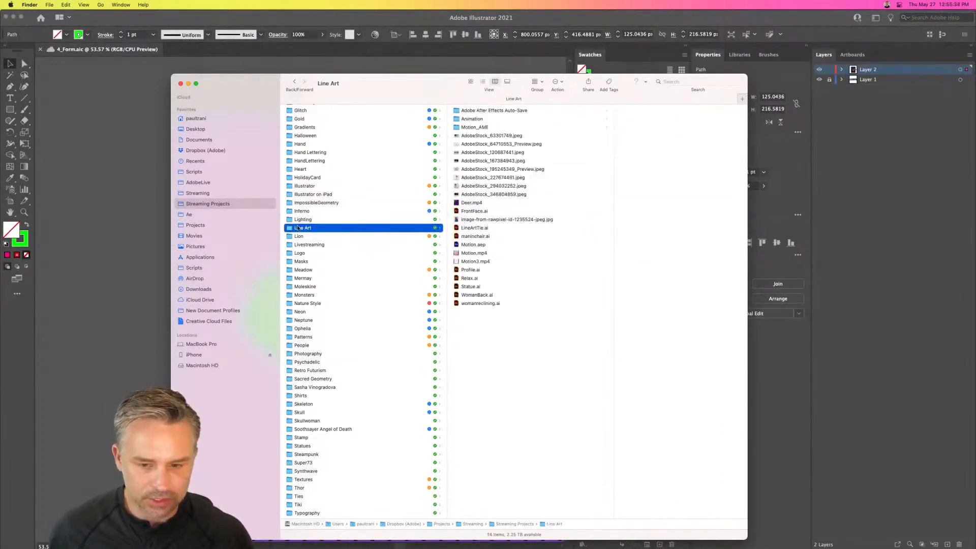
scroll(313, 447, "down", 5)
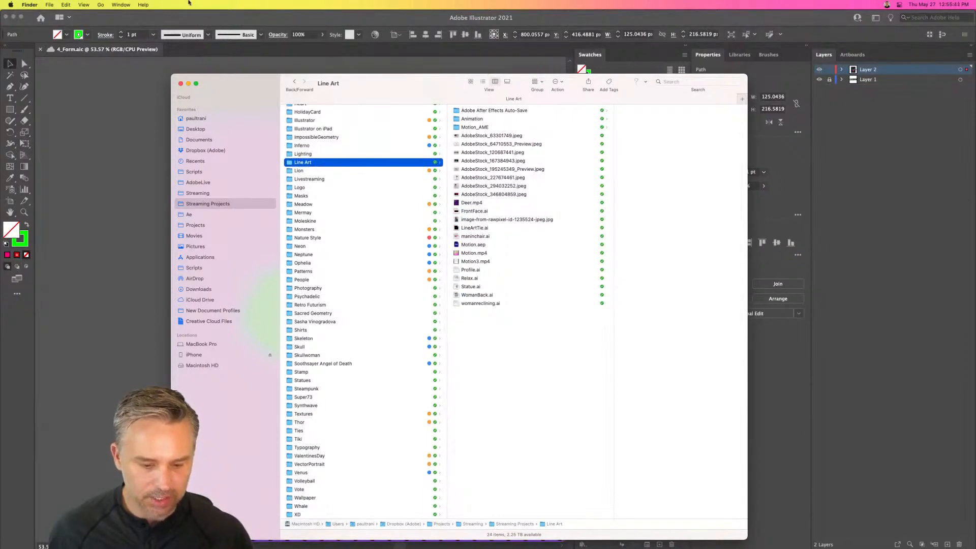
left_click(181, 84)
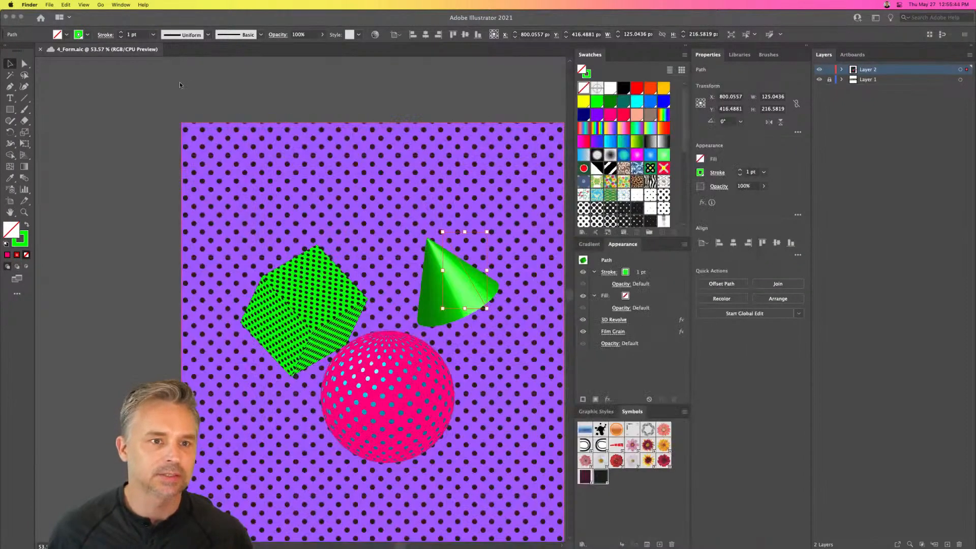